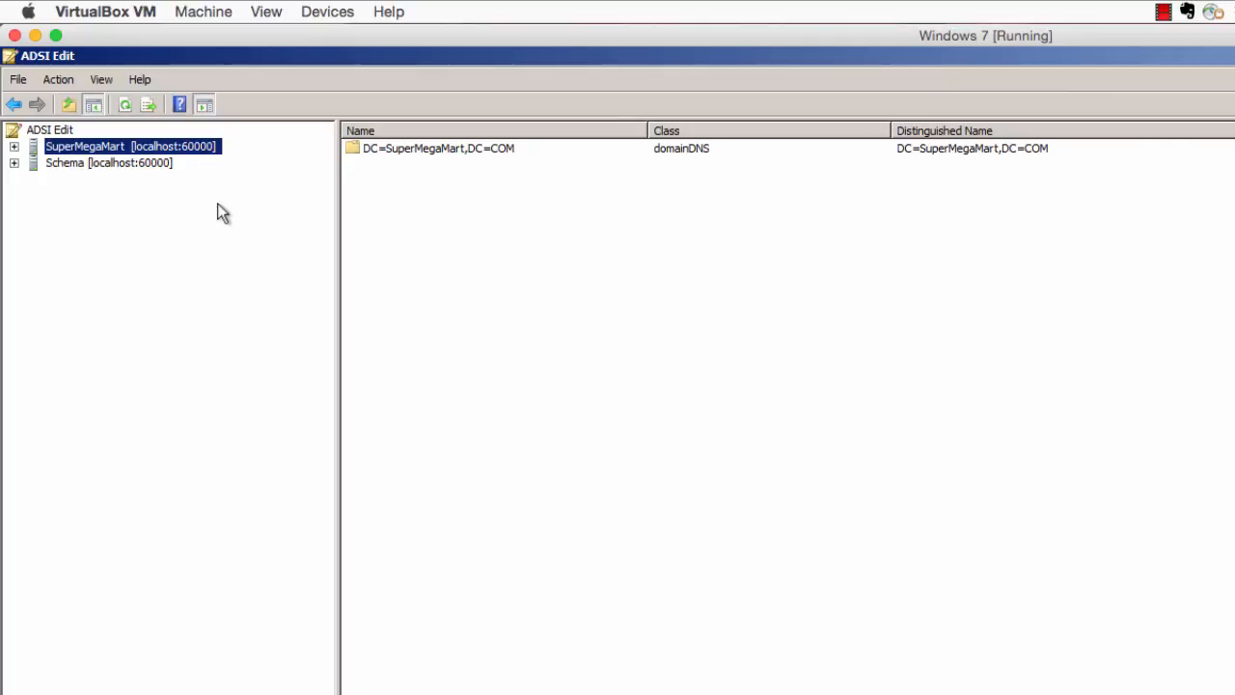
- Expand the SuperMegaMart connection and its DC=SuperMegaMart,DC=COM domain, and list the domain's containers
{"action": "left_click", "coordinate": [13, 146]}
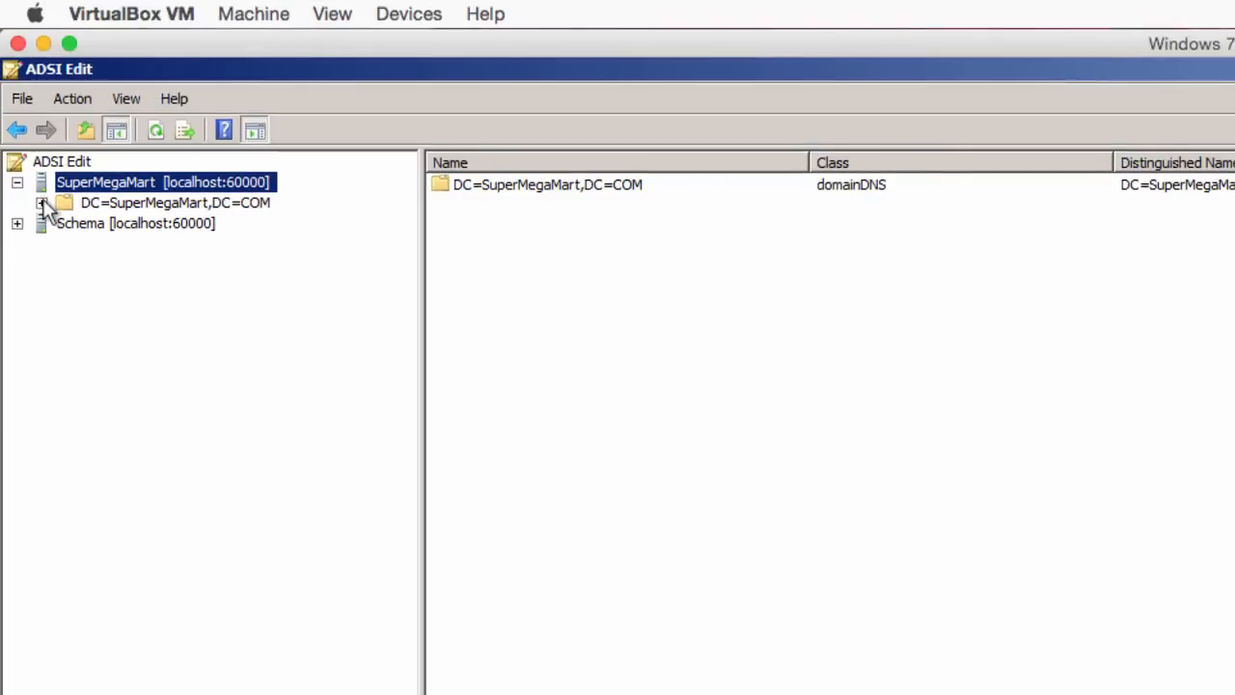
{"action": "left_click", "coordinate": [41, 204]}
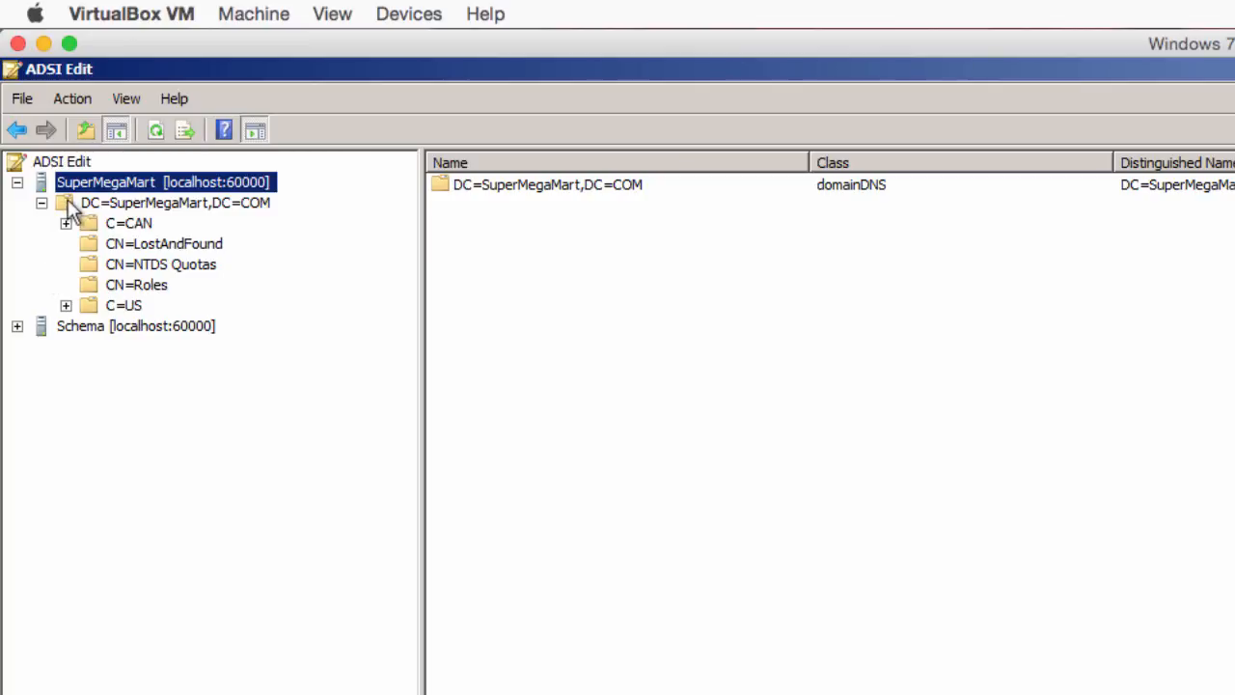
{"action": "left_click", "coordinate": [131, 205]}
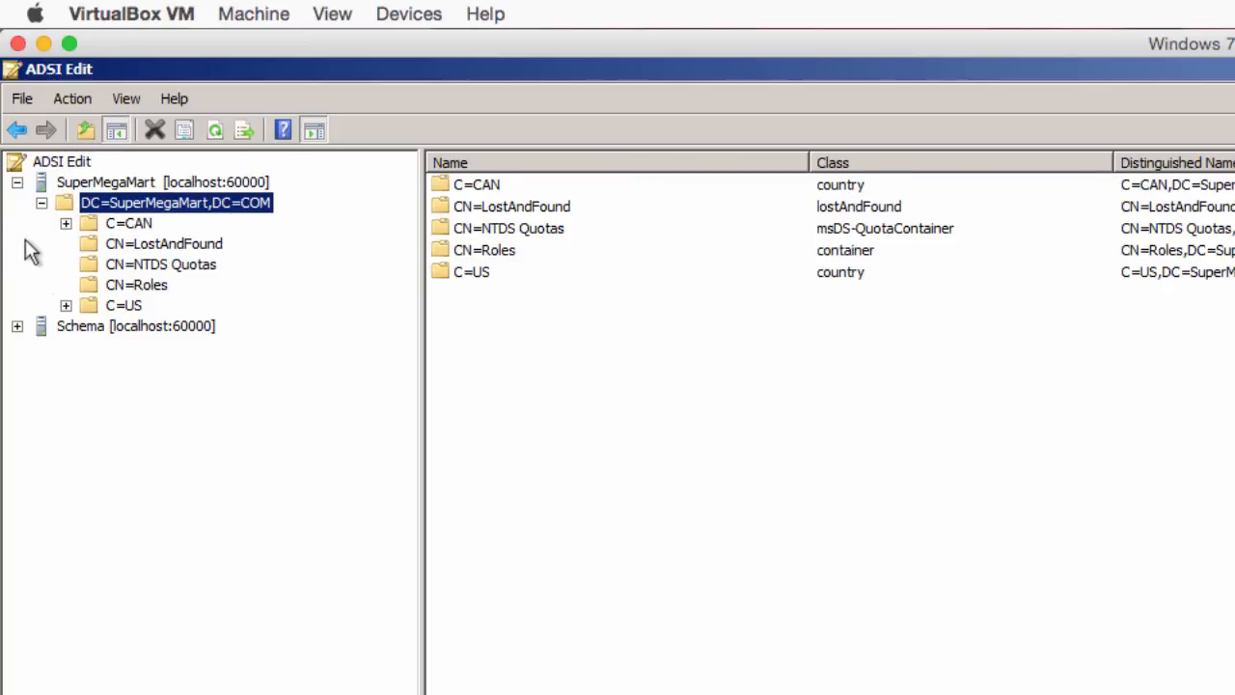
- Compare the contents of the C=CAN and C=US country containers in the SuperMegaMart domain
{"action": "left_click", "coordinate": [113, 227]}
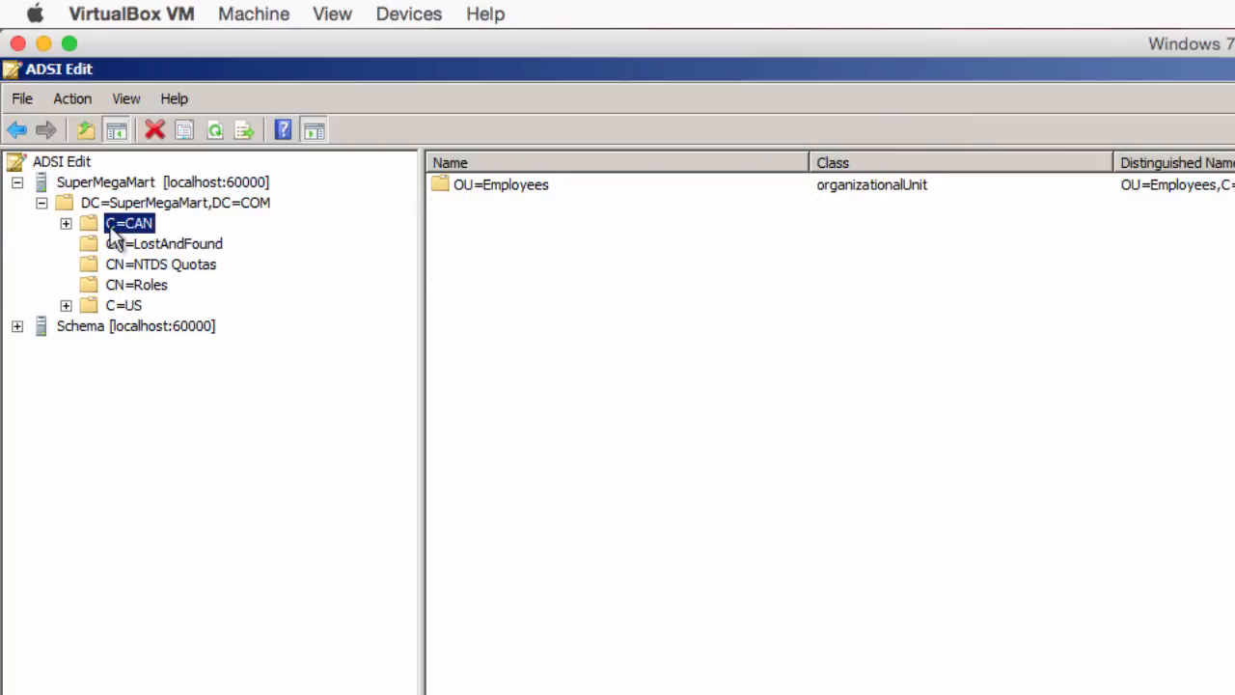
{"action": "left_click", "coordinate": [116, 309]}
{"action": "left_click", "coordinate": [108, 226]}
{"action": "left_click", "coordinate": [110, 307]}
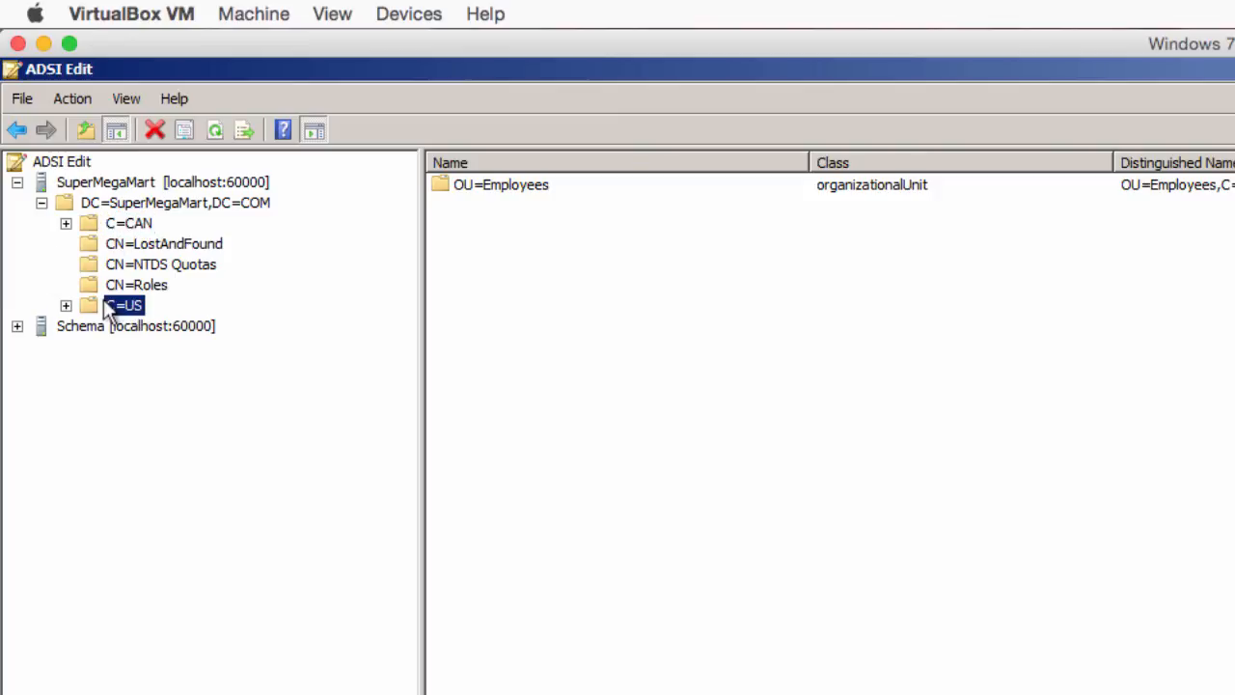
{"action": "left_click", "coordinate": [101, 224]}
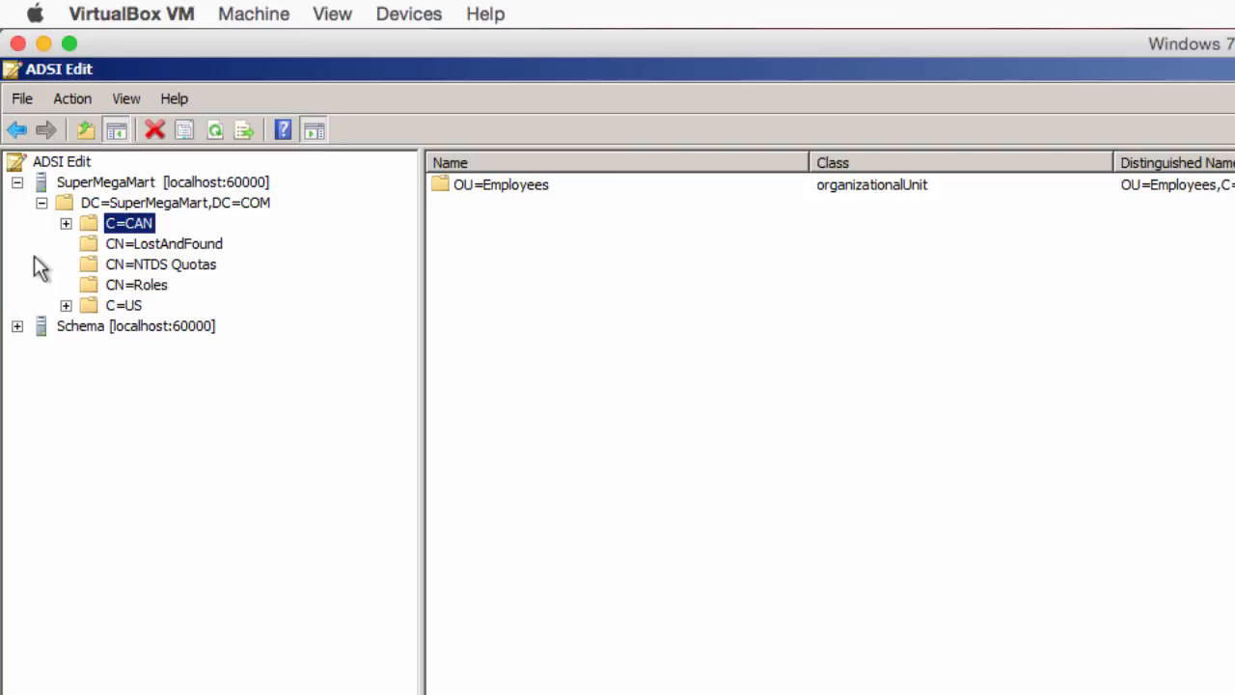
{"action": "left_click", "coordinate": [119, 304]}
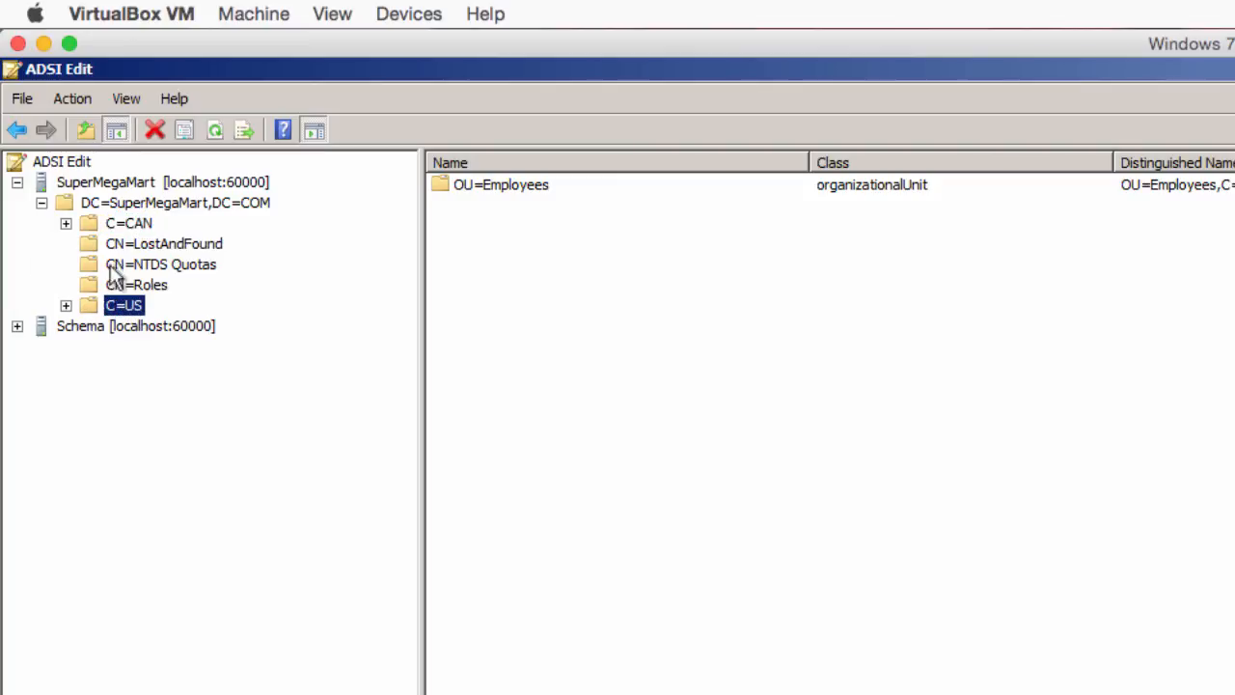
{"action": "left_click", "coordinate": [108, 229]}
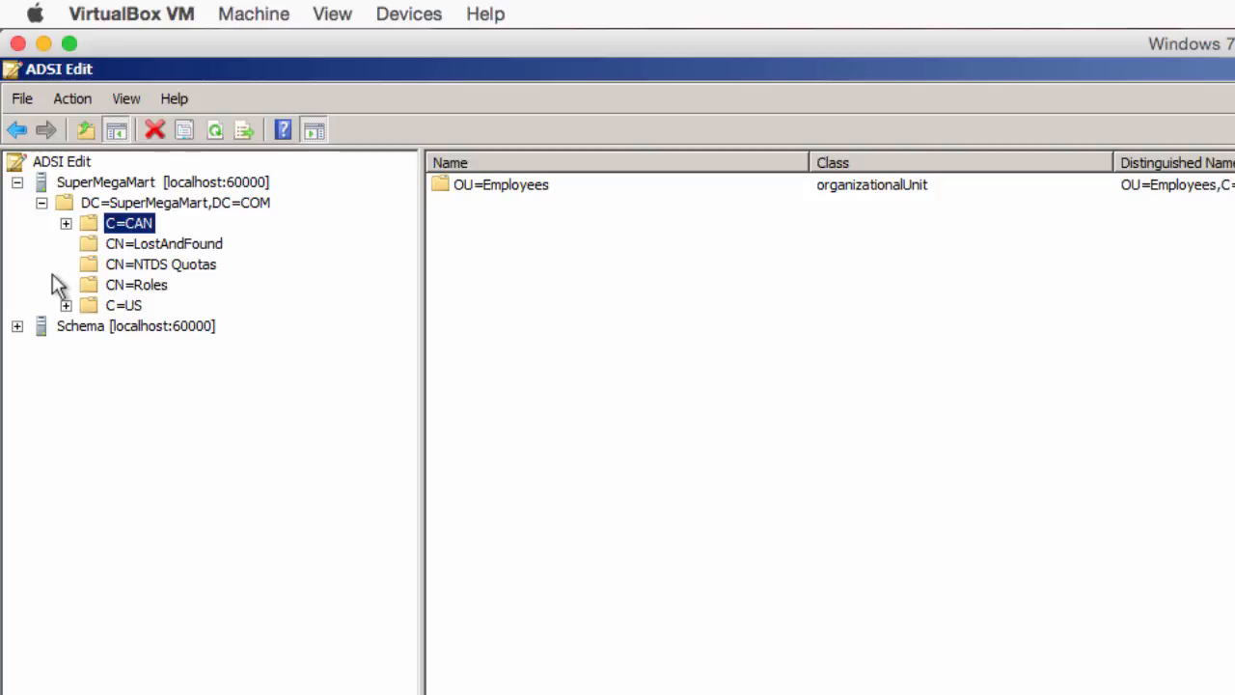
- Examine the CN=Roles container and the OU=Employees units under C=CAN and C=US
{"action": "left_click", "coordinate": [138, 284]}
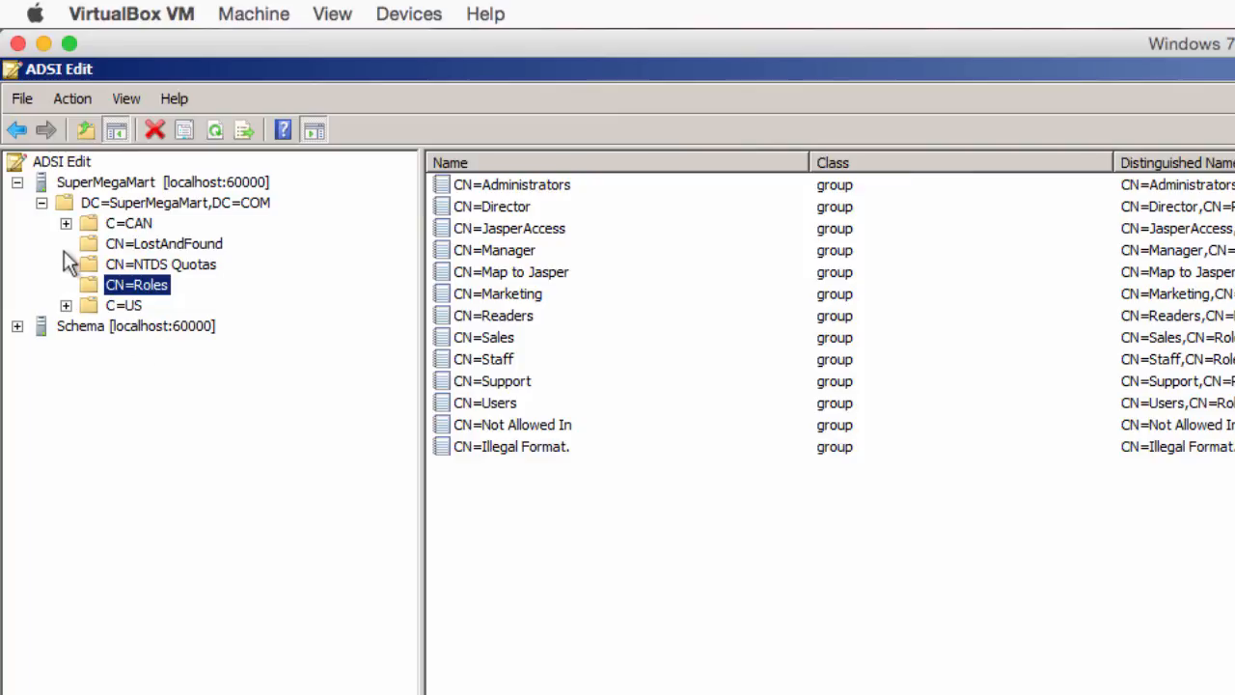
{"action": "left_click", "coordinate": [98, 223]}
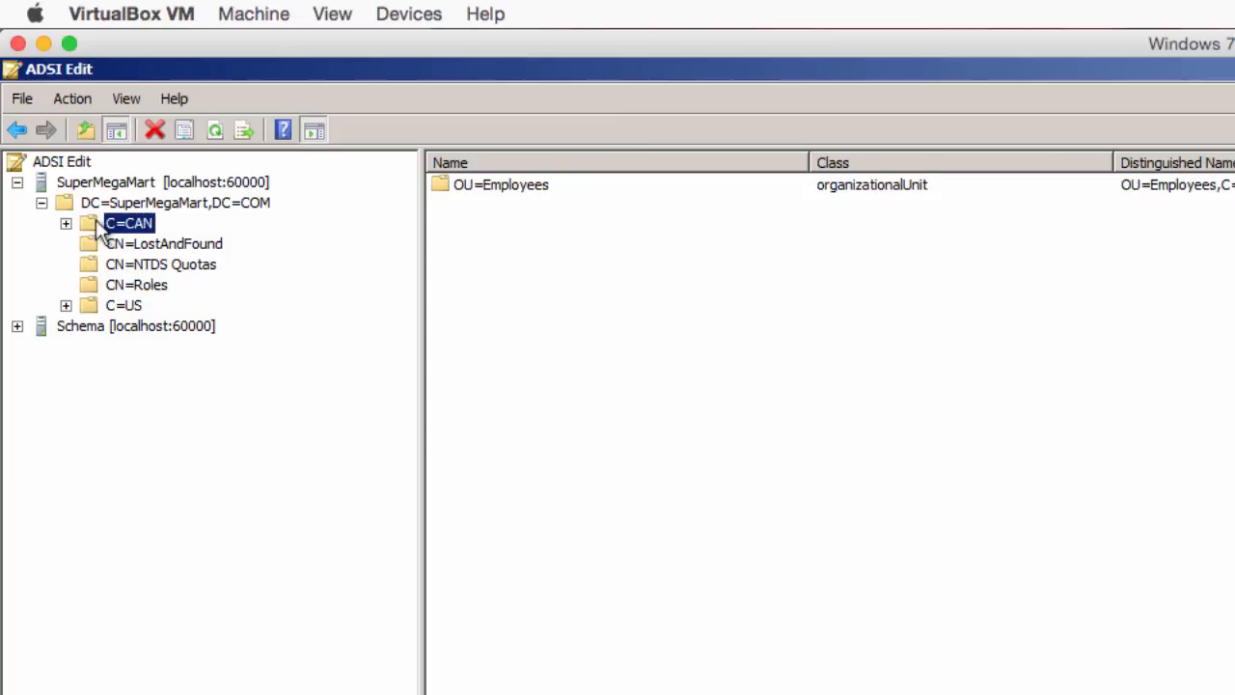
{"action": "left_click", "coordinate": [67, 222]}
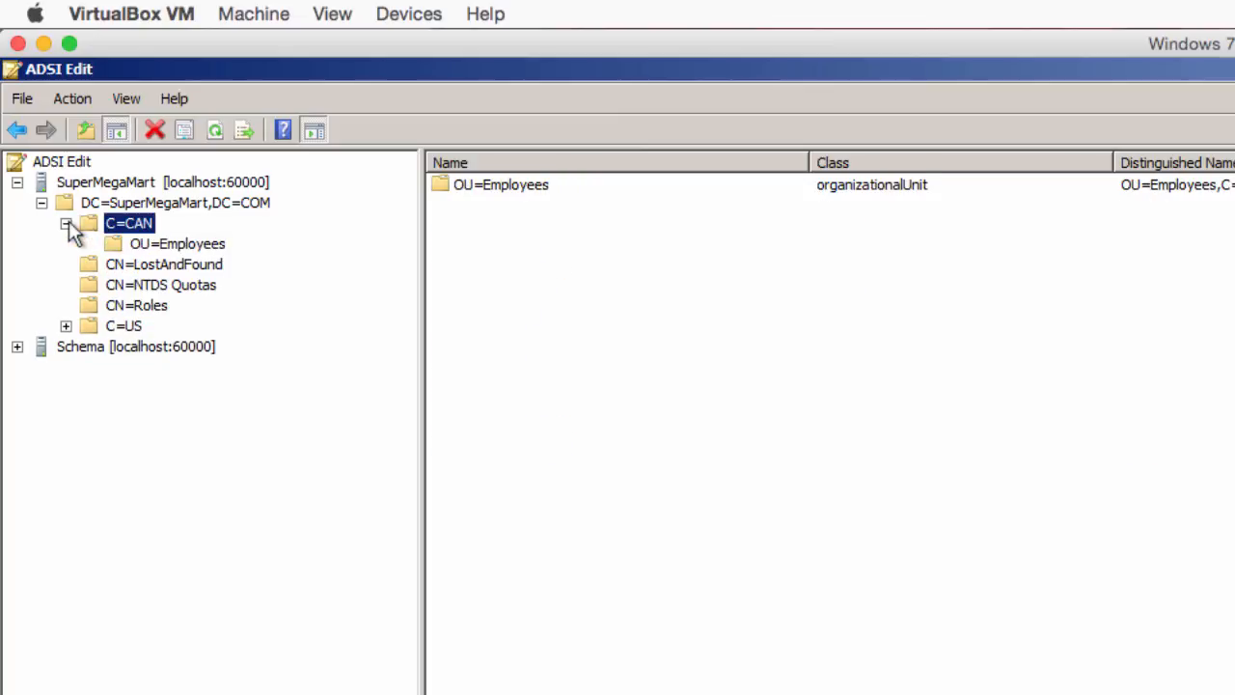
{"action": "left_click", "coordinate": [135, 253]}
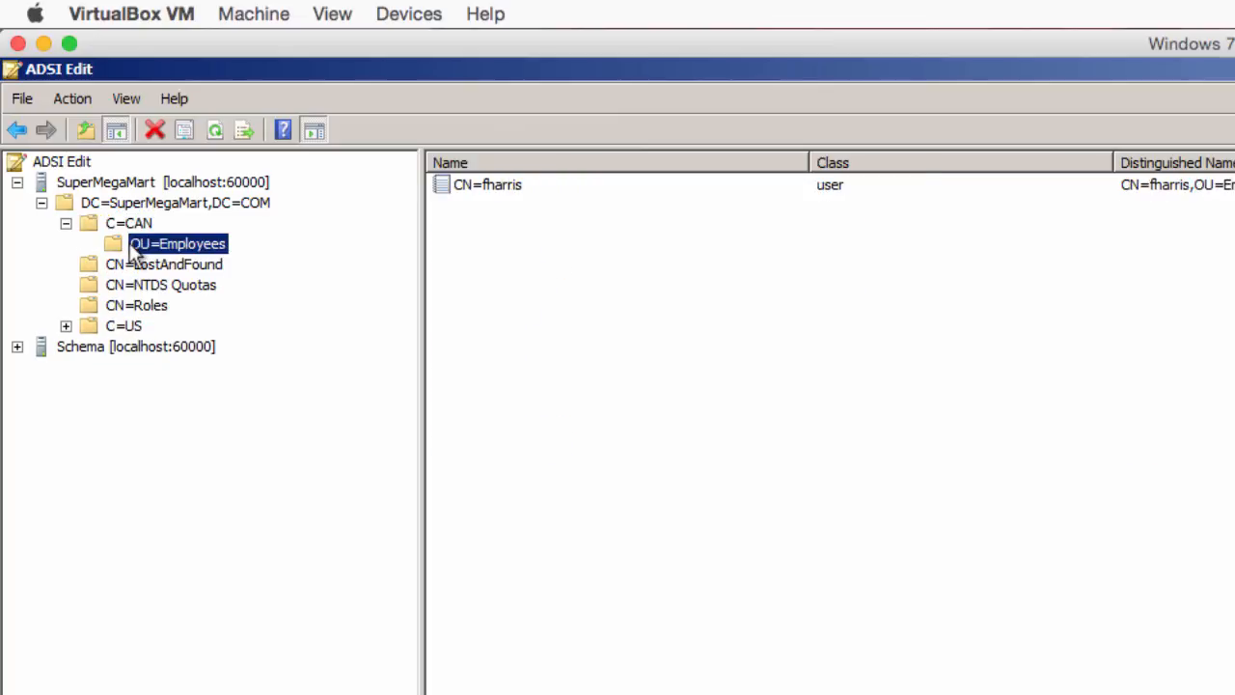
{"action": "left_click", "coordinate": [130, 305]}
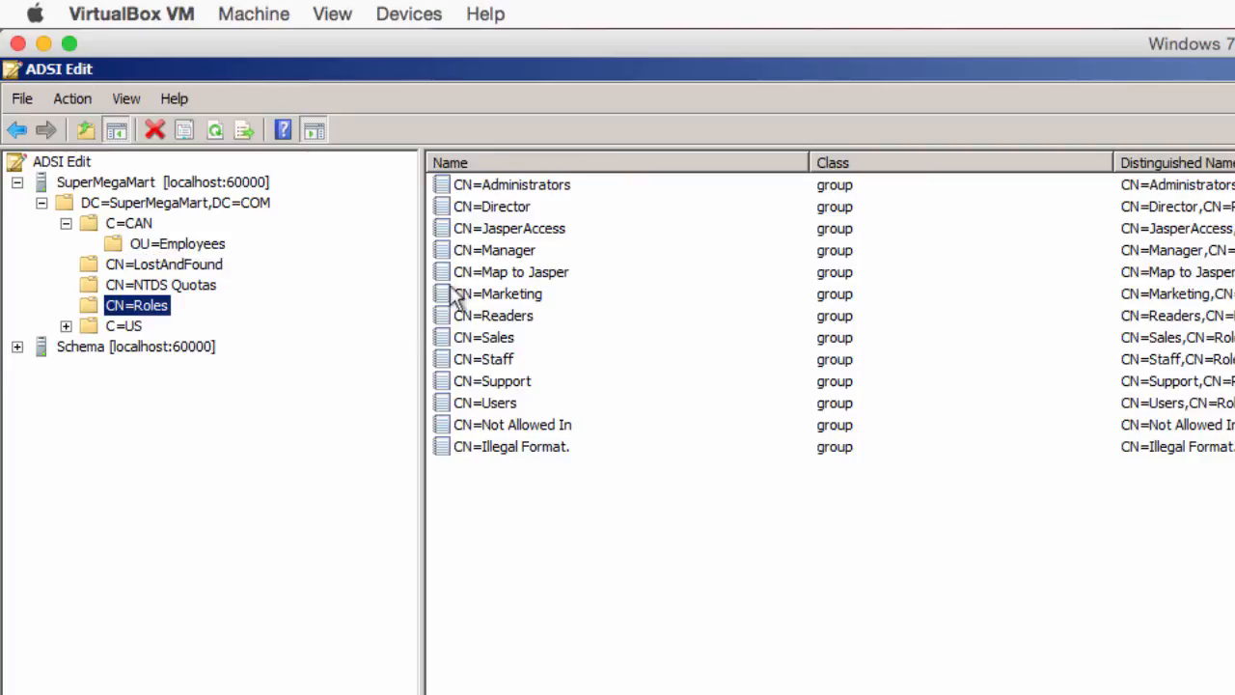
{"action": "left_click", "coordinate": [108, 326]}
{"action": "left_click", "coordinate": [65, 326]}
{"action": "left_click", "coordinate": [154, 347]}
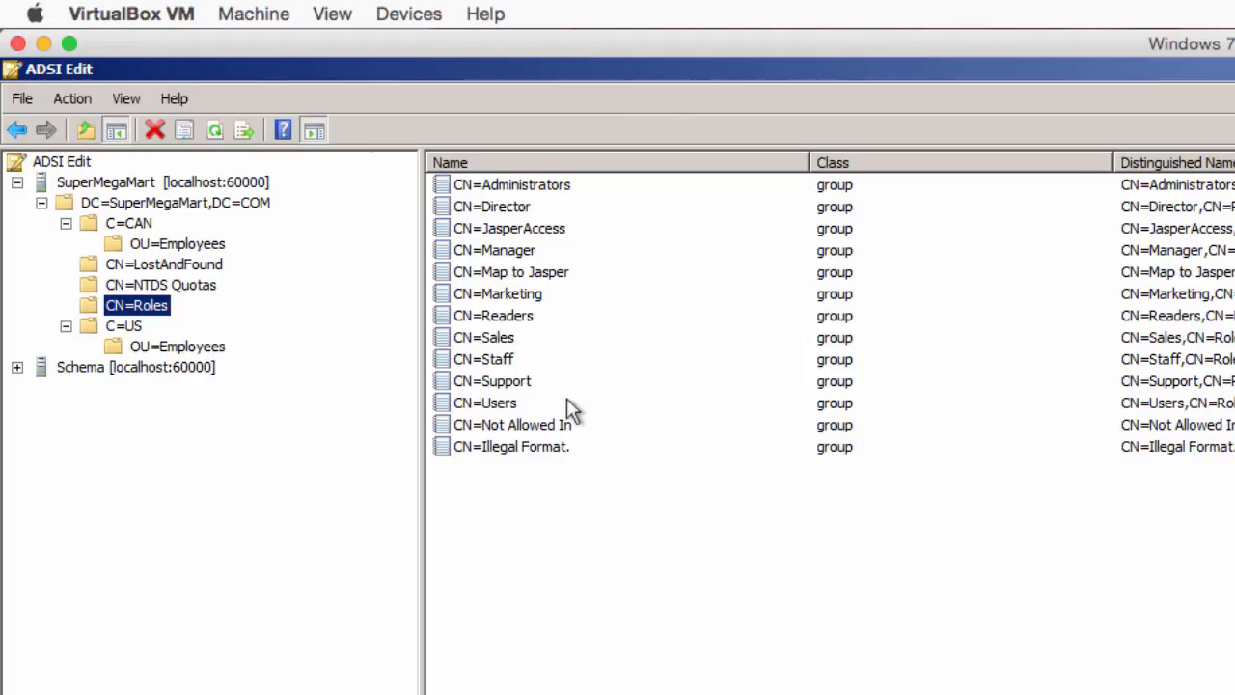
- Go through the groups in CN=Roles one by one, from CN=Administrators to CN=Sales
{"action": "left_click", "coordinate": [547, 184]}
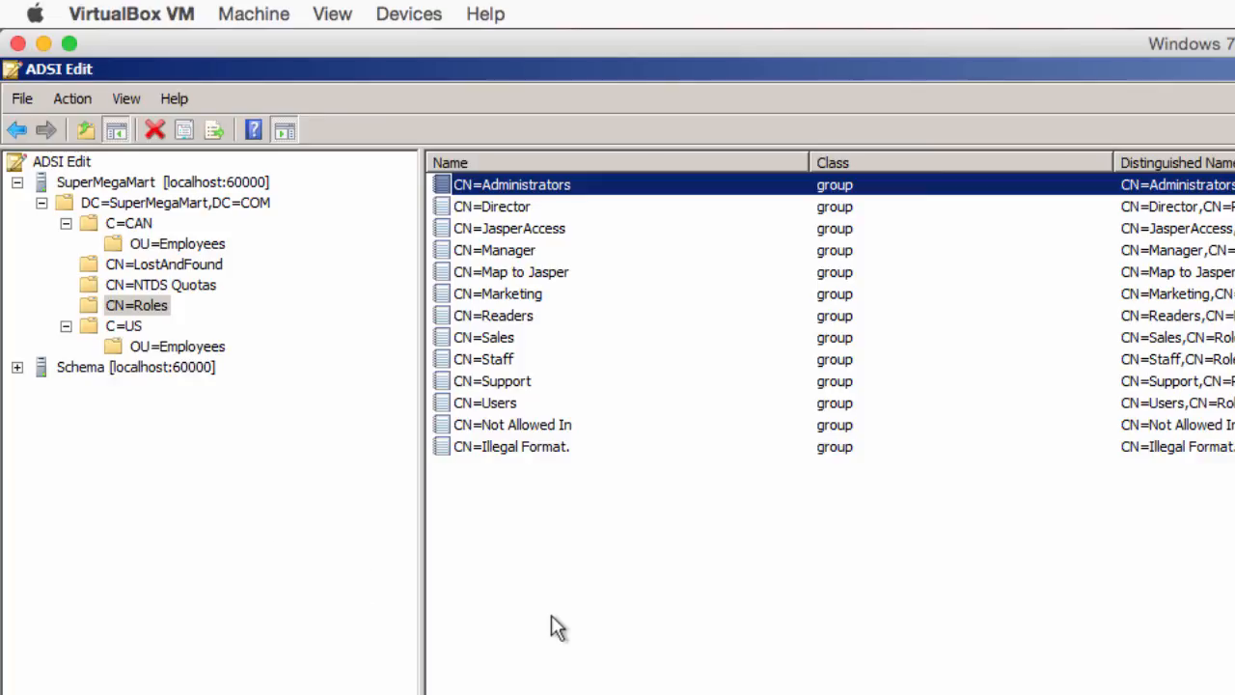
{"action": "left_click", "coordinate": [553, 206]}
{"action": "left_click", "coordinate": [554, 189]}
{"action": "left_click", "coordinate": [556, 208]}
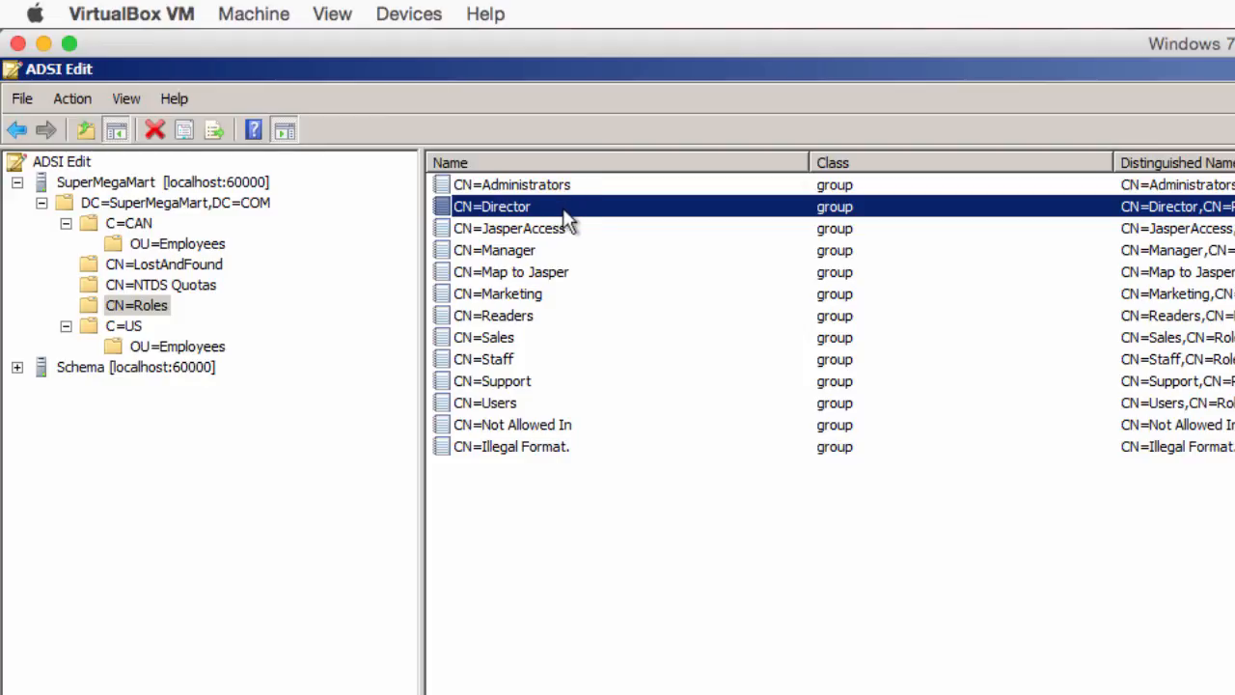
{"action": "left_click", "coordinate": [590, 232]}
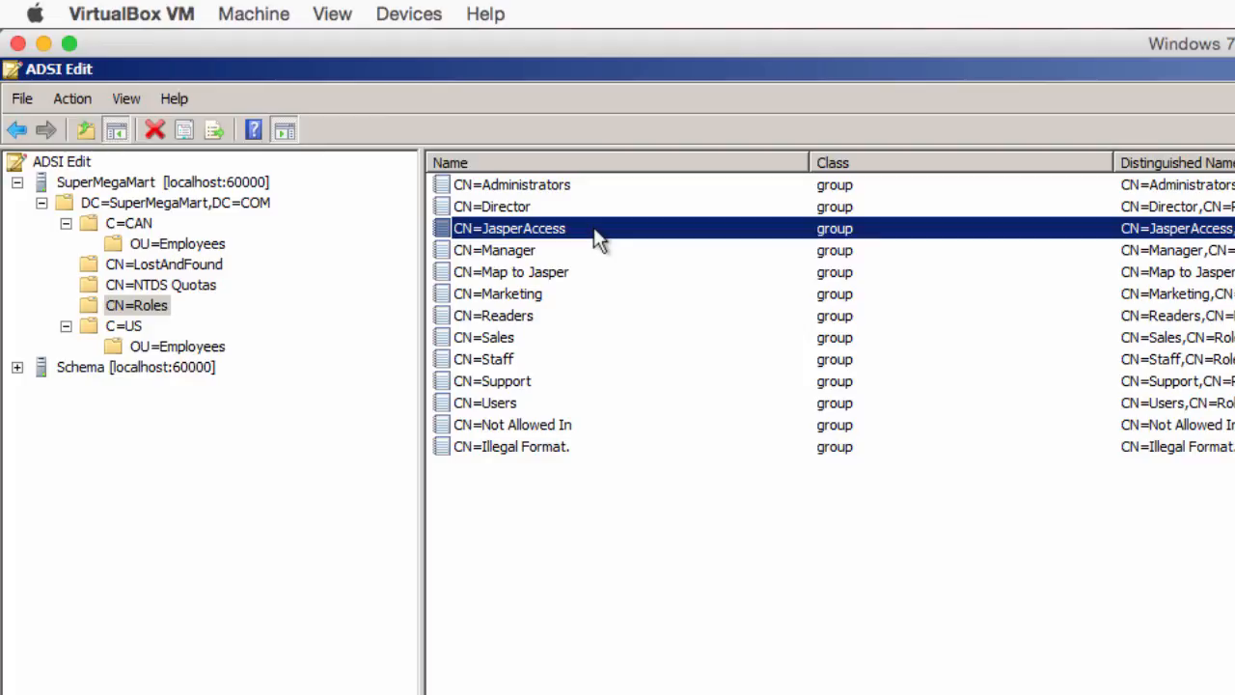
{"action": "left_click", "coordinate": [577, 253]}
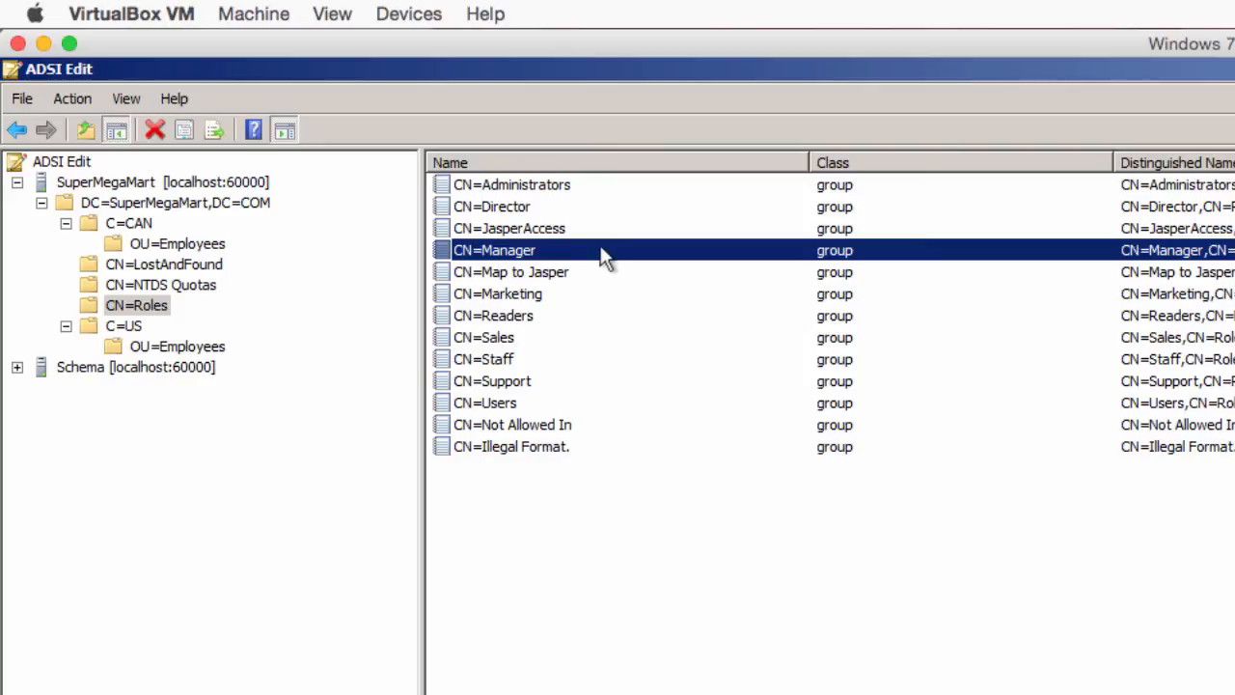
{"action": "left_click", "coordinate": [583, 279]}
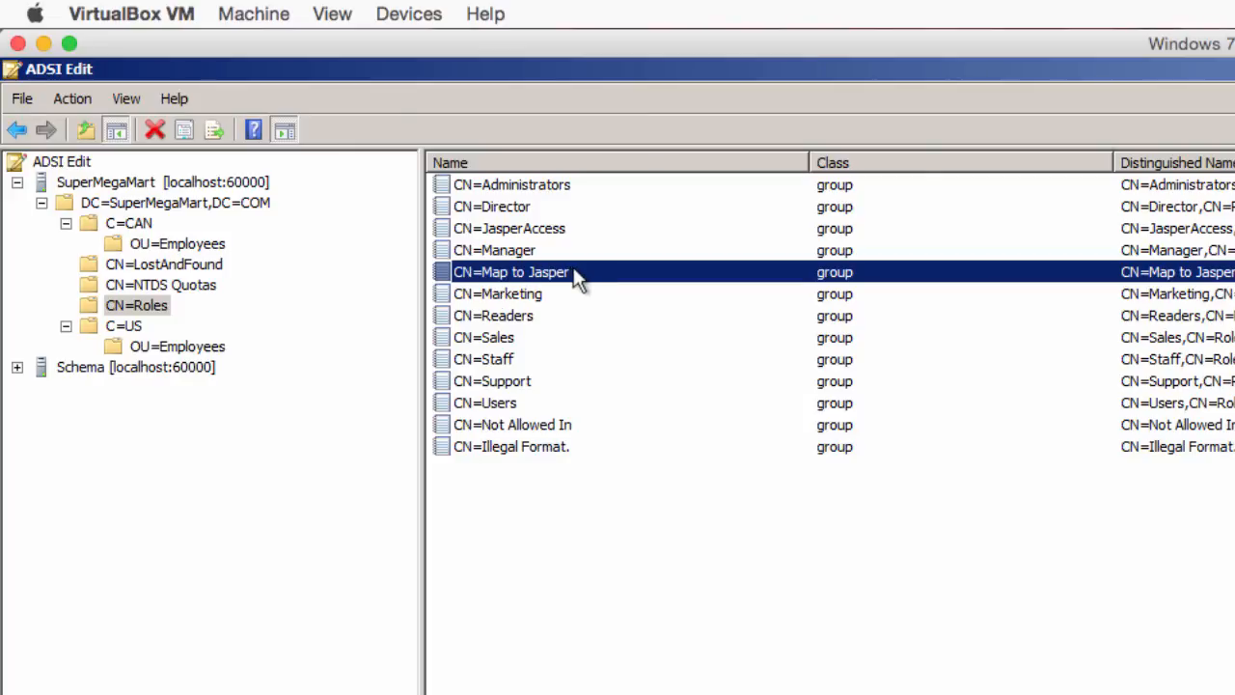
{"action": "left_click", "coordinate": [566, 294]}
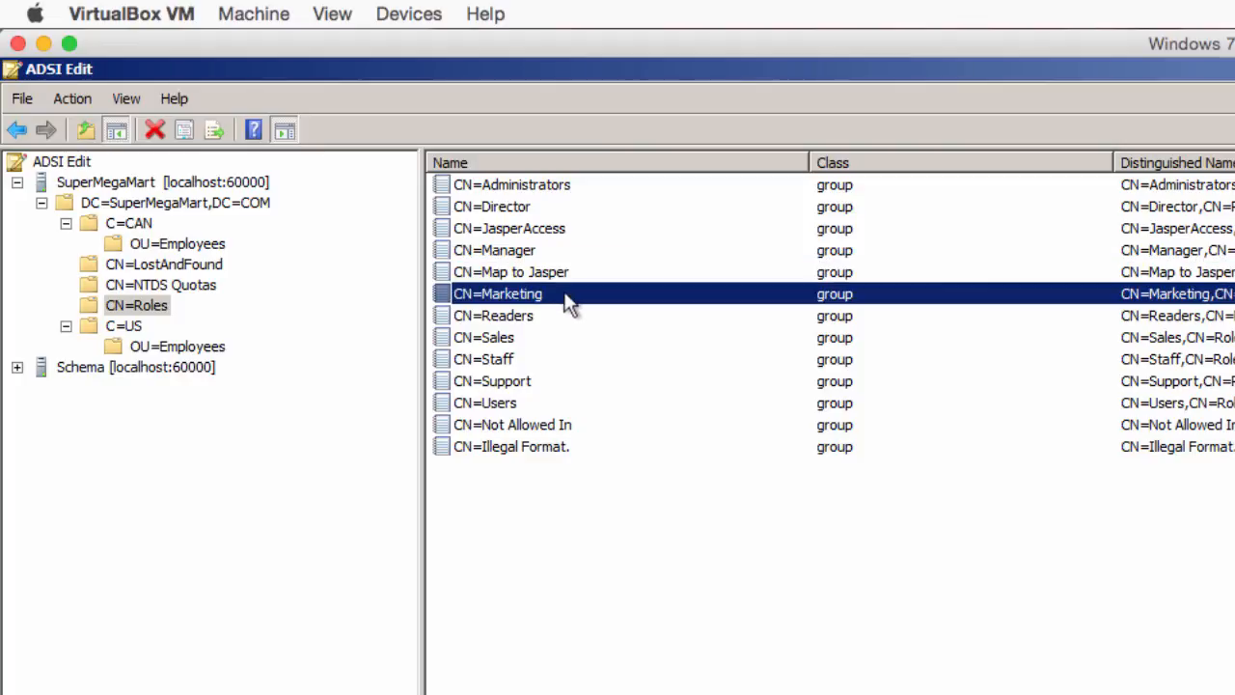
{"action": "left_click", "coordinate": [549, 320]}
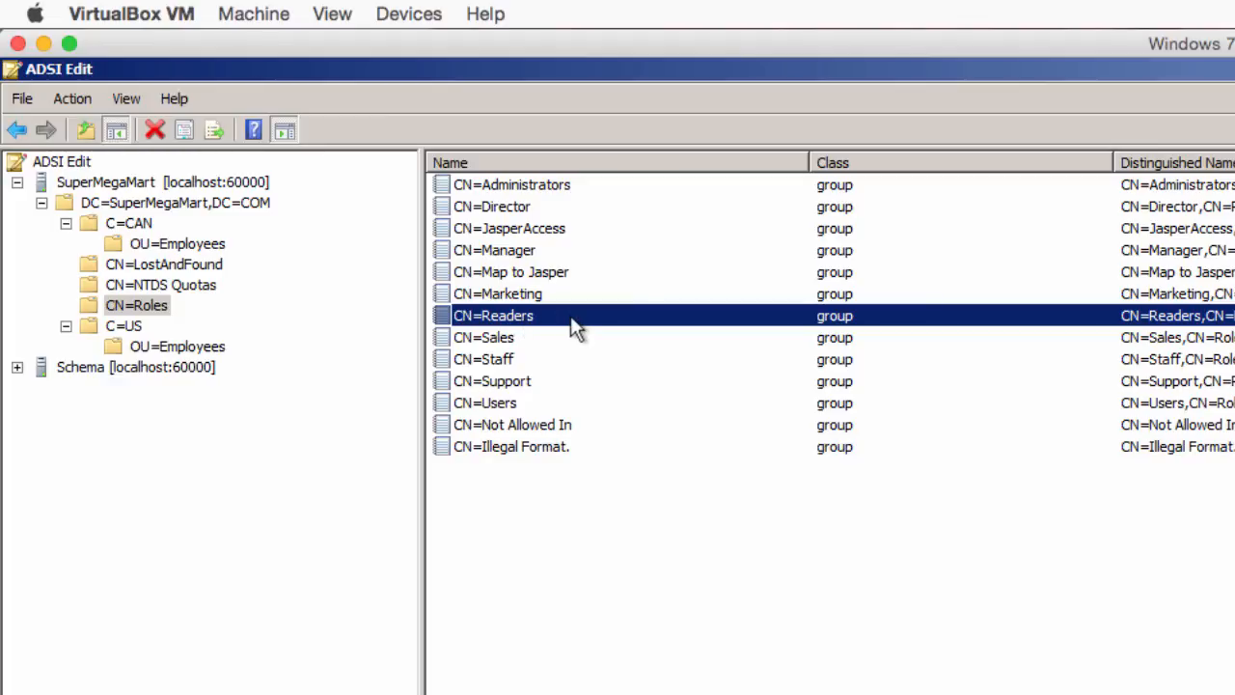
{"action": "left_click", "coordinate": [547, 337]}
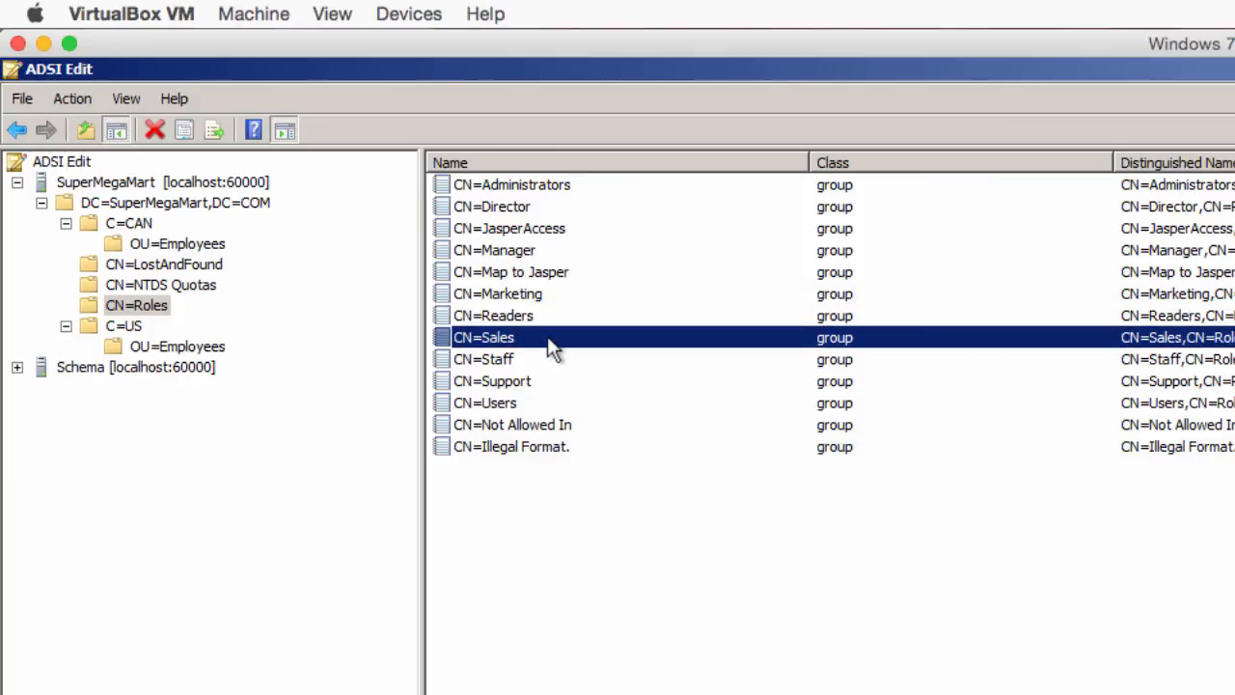
- Review the Director, Manager, Marketing, Sales, Staff, Support and Users groups in CN=Roles
{"action": "left_click", "coordinate": [527, 209]}
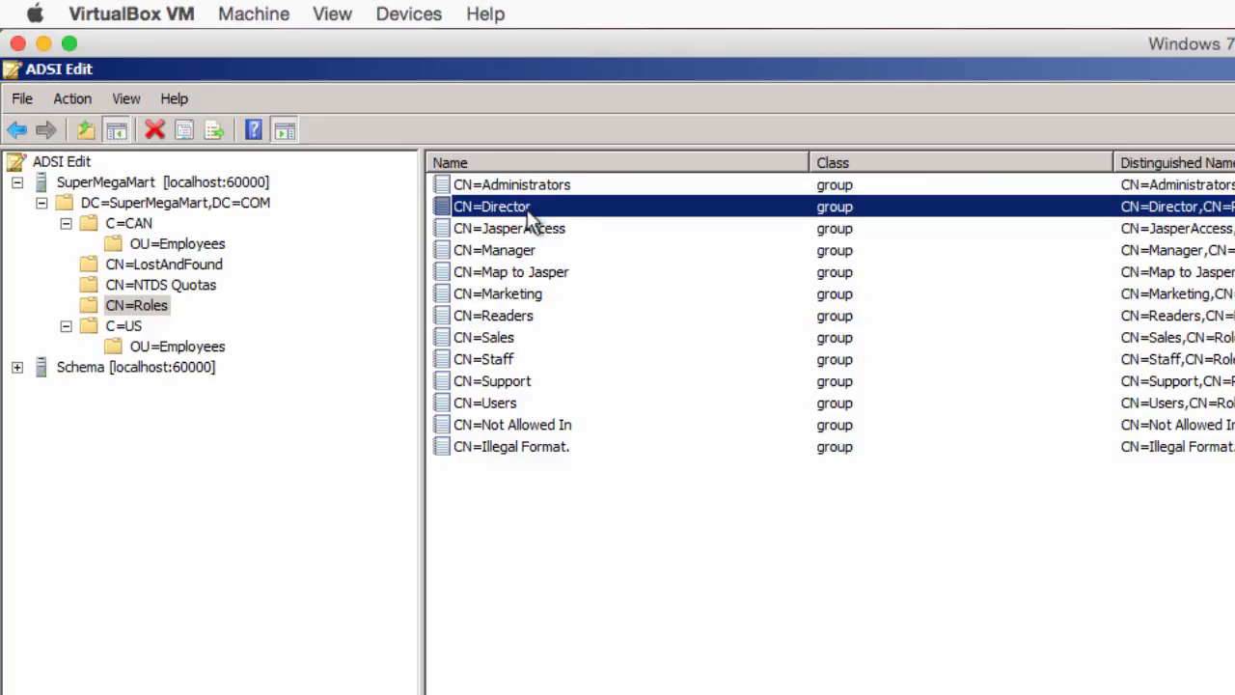
{"action": "left_click", "coordinate": [529, 251]}
{"action": "left_click", "coordinate": [533, 296]}
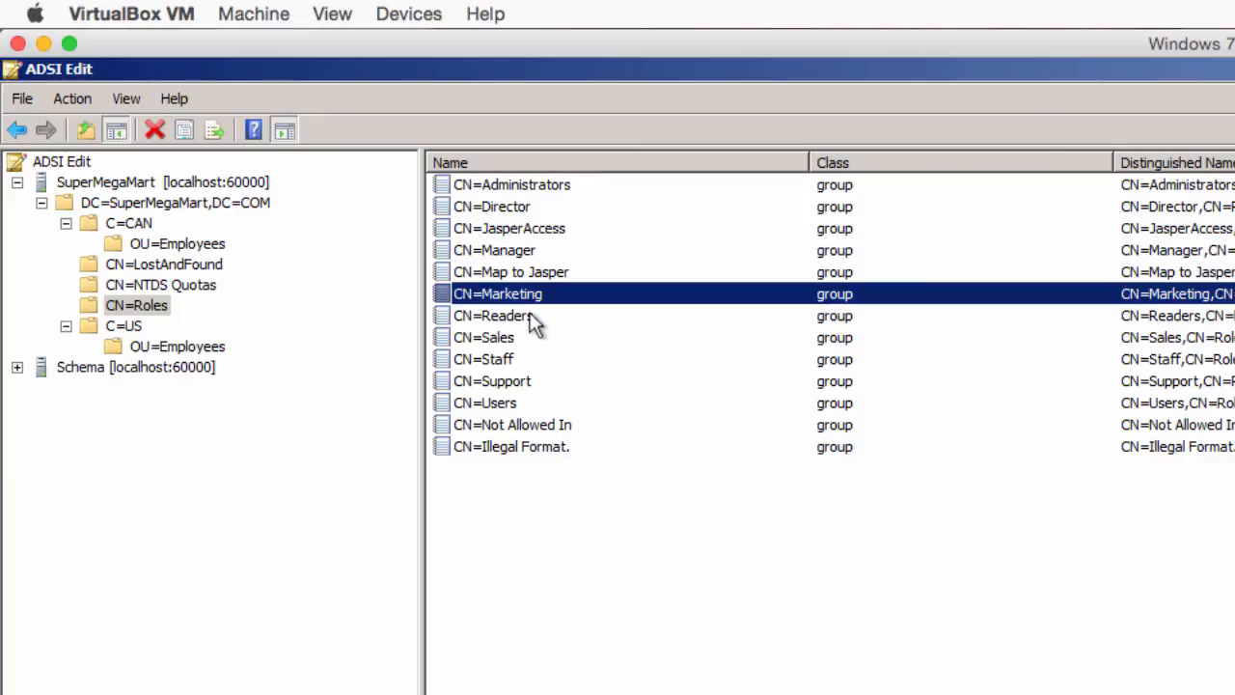
{"action": "left_click", "coordinate": [524, 337]}
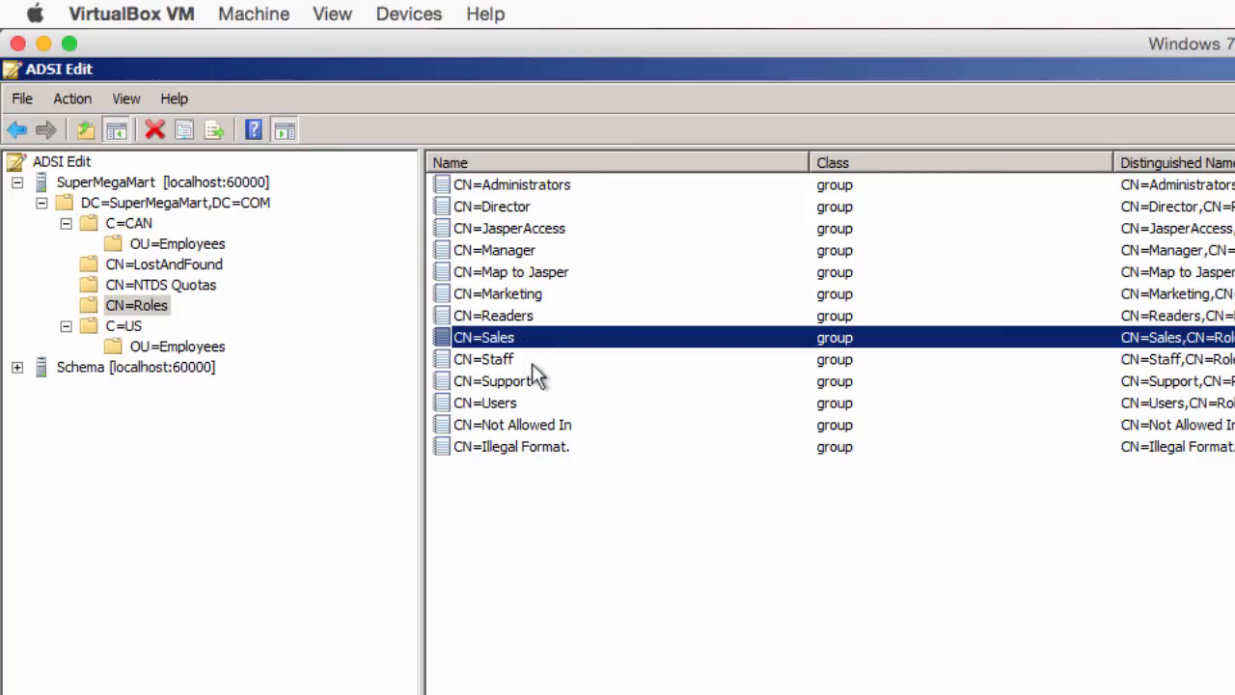
{"action": "left_click", "coordinate": [533, 365]}
{"action": "left_click", "coordinate": [537, 383]}
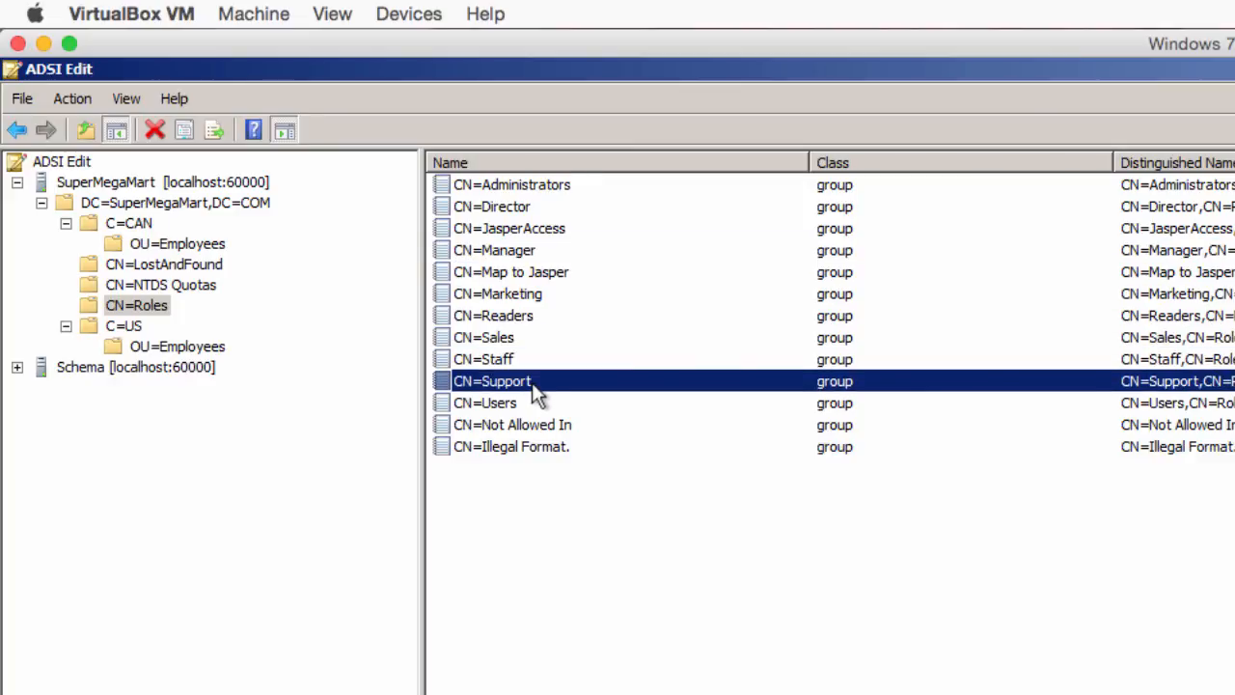
{"action": "left_click", "coordinate": [532, 403]}
- Inspect the Sales, Staff and Users groups, the Not Allowed In and Illegal Format. groups, and the Map to Jasper group
{"action": "left_click", "coordinate": [527, 338]}
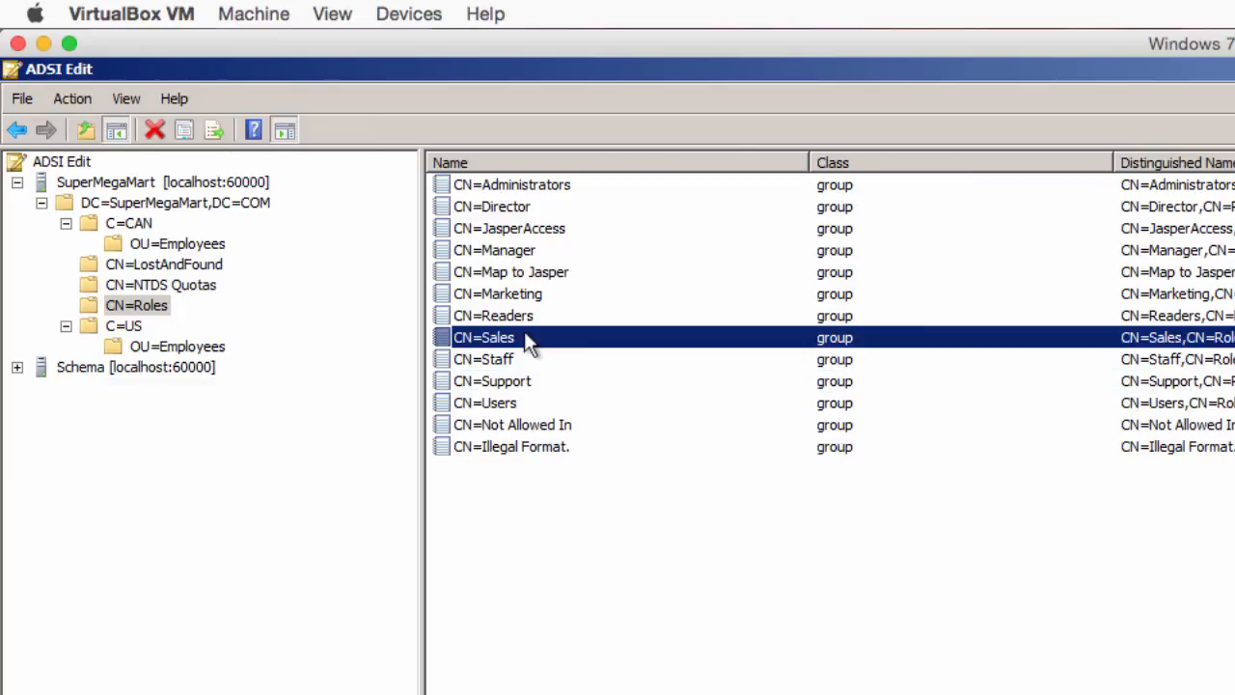
{"action": "left_click", "coordinate": [525, 359]}
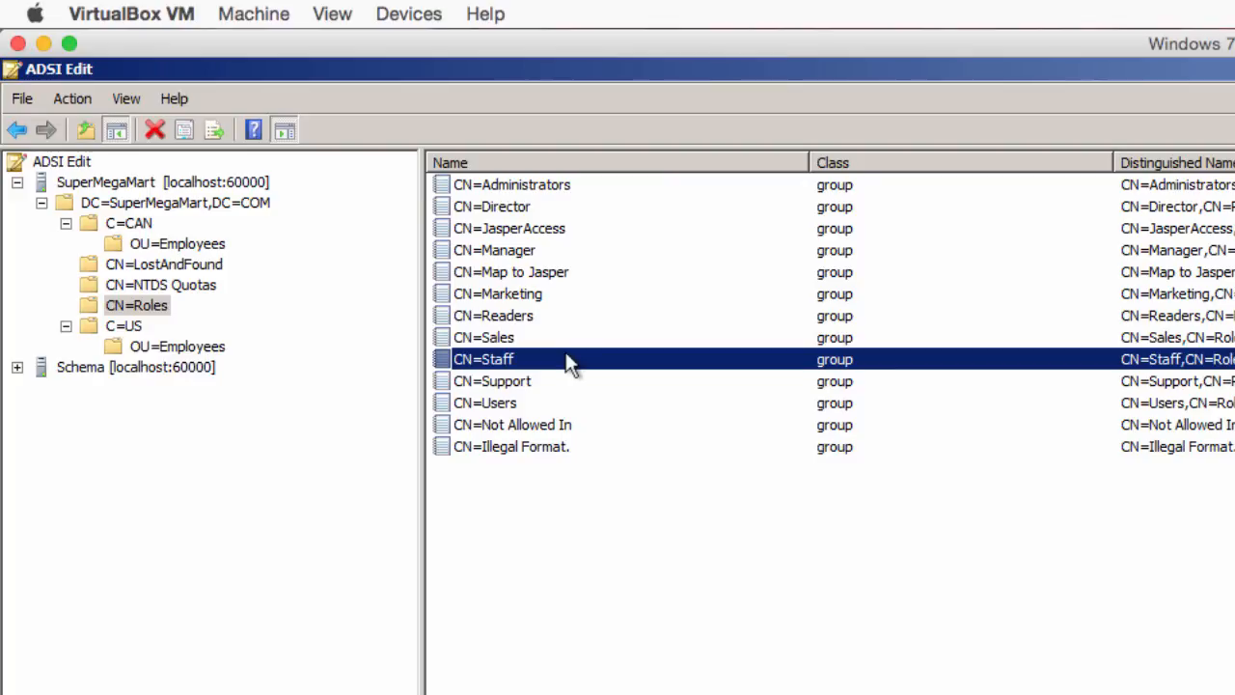
{"action": "left_click", "coordinate": [533, 402]}
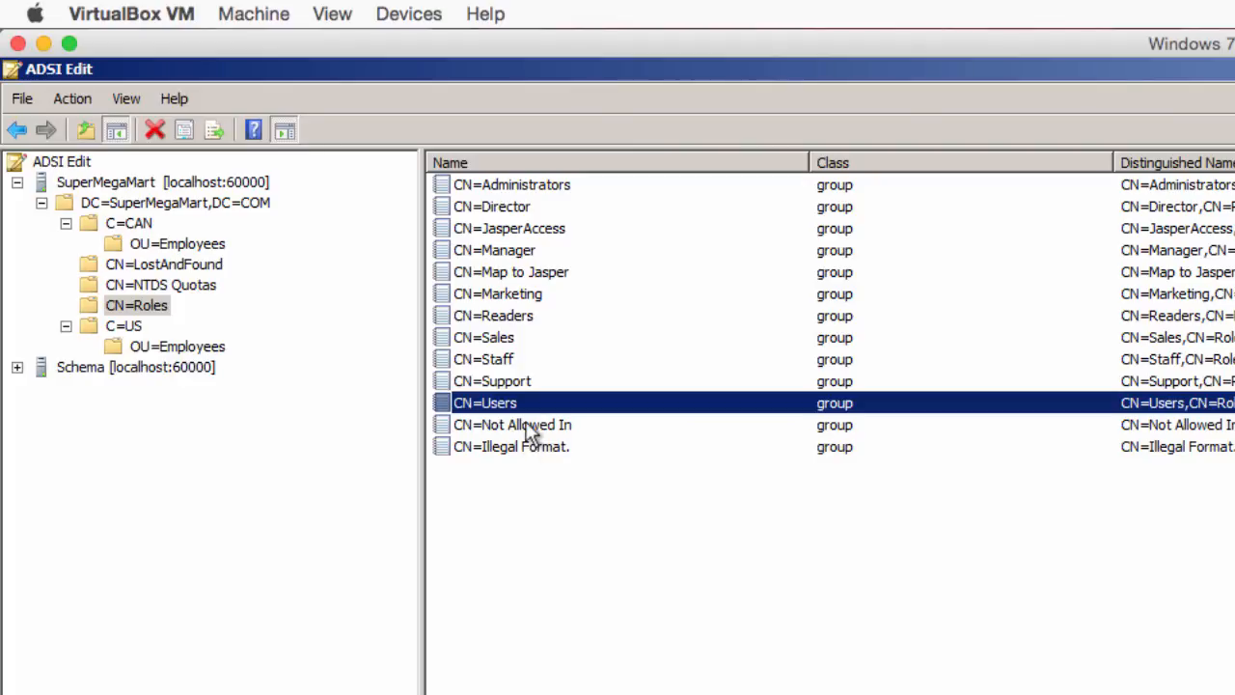
{"action": "left_click", "coordinate": [530, 429]}
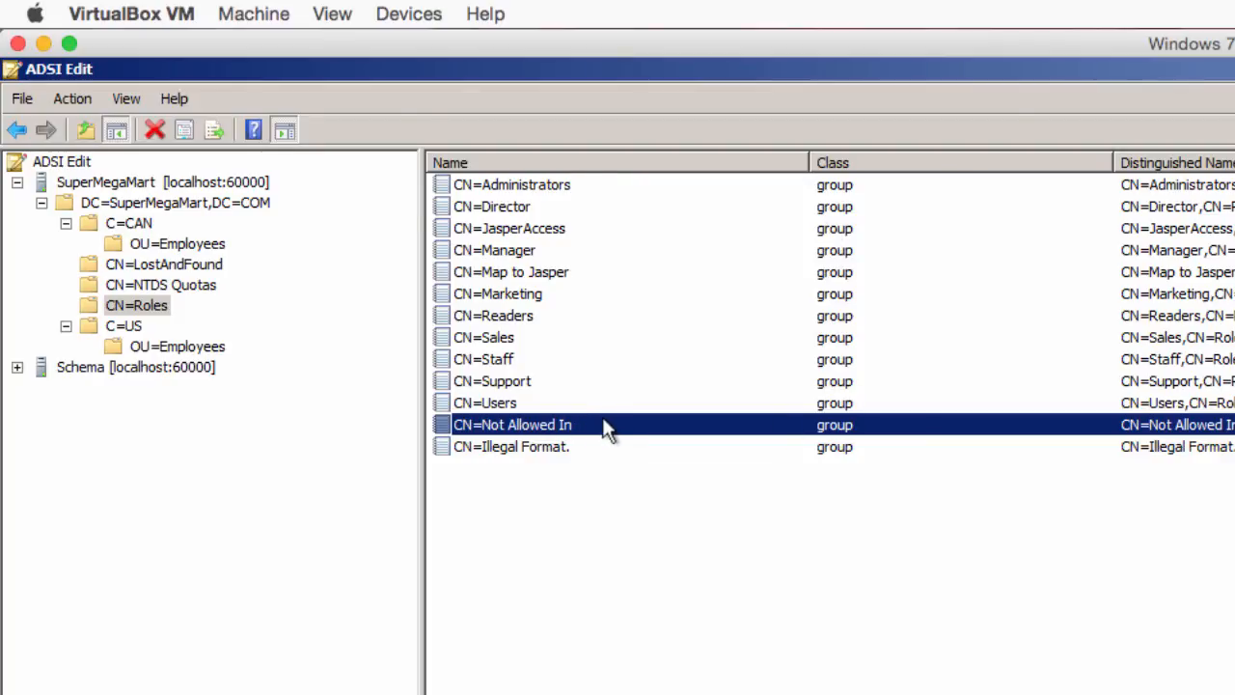
{"action": "left_click", "coordinate": [600, 447]}
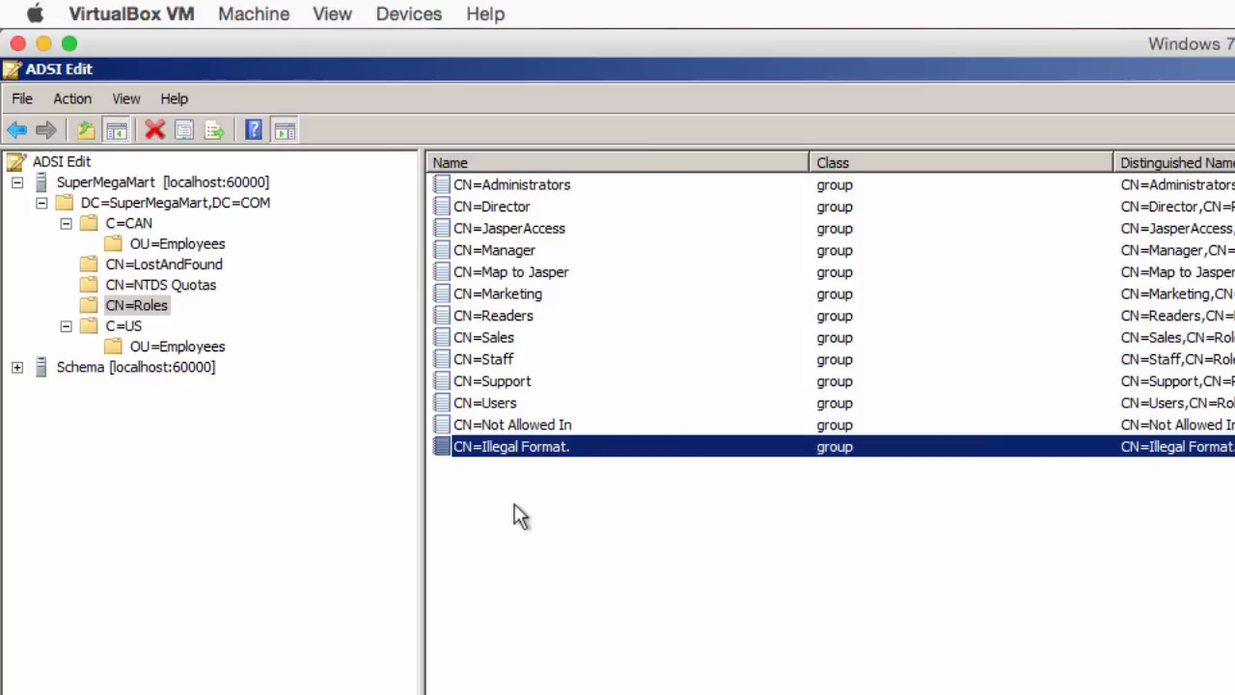
{"action": "left_click", "coordinate": [513, 429]}
{"action": "left_click", "coordinate": [513, 448]}
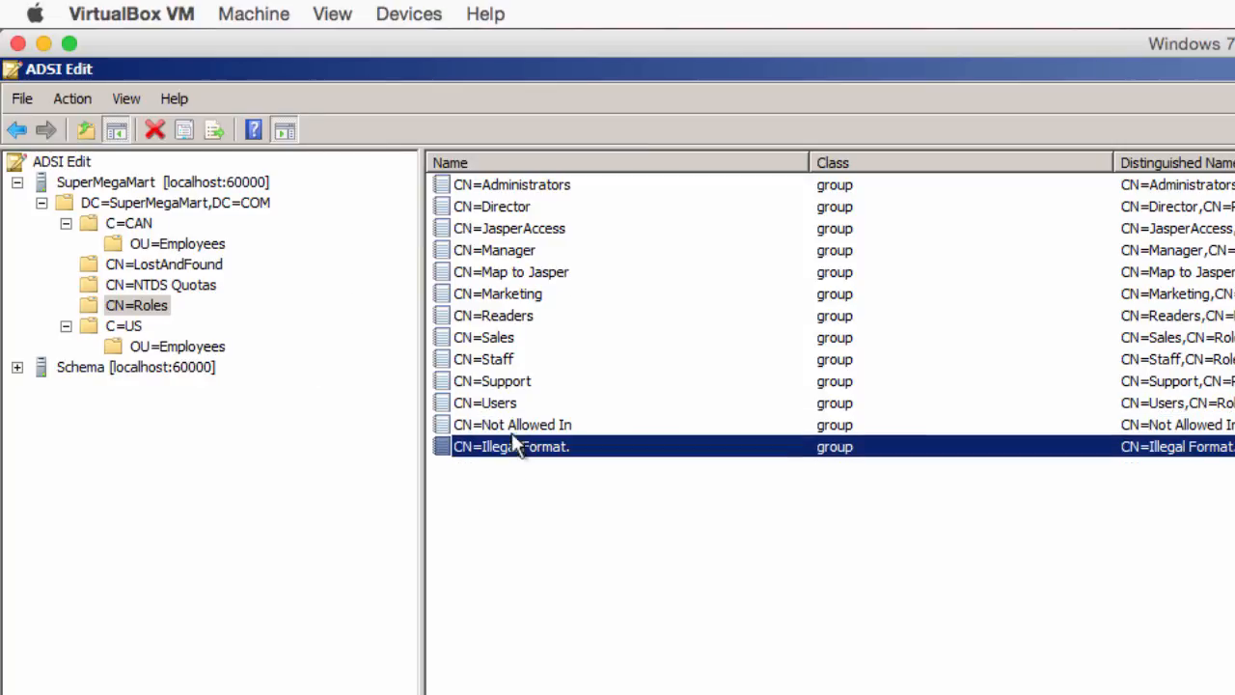
{"action": "left_click", "coordinate": [518, 277]}
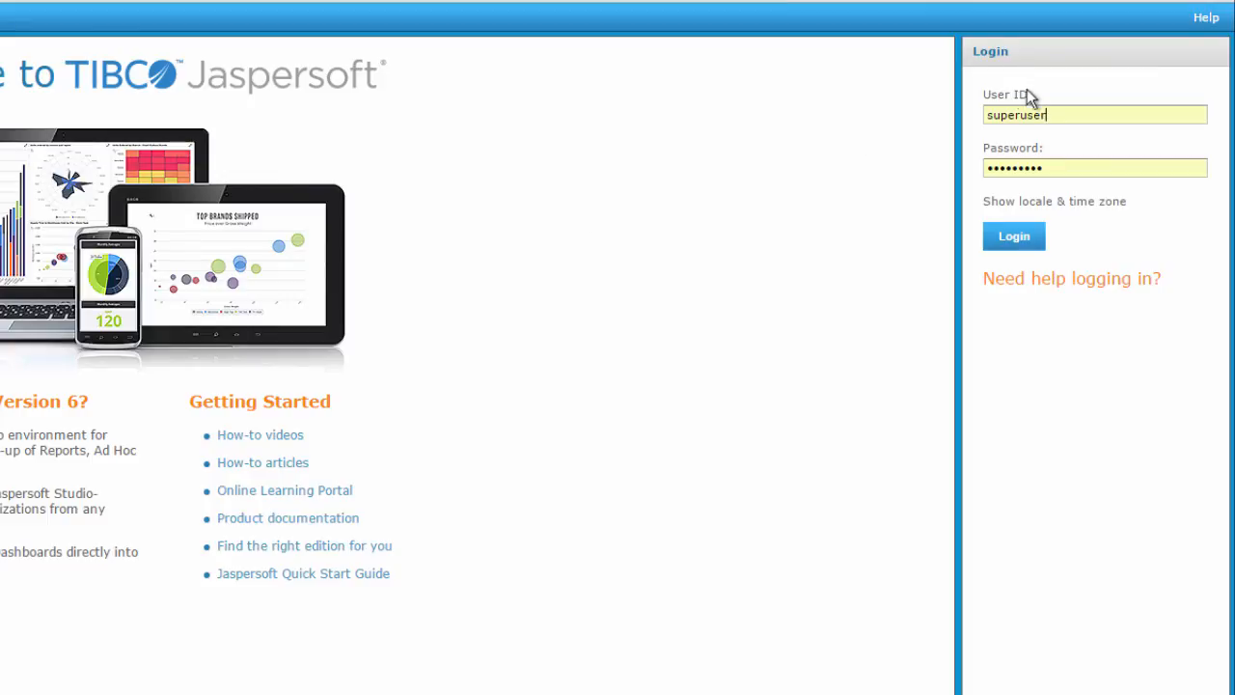
- On the Jaspersoft login page, fill the User ID with the saved user suggested directly below jasperadmin
{"action": "left_click", "coordinate": [1006, 115]}
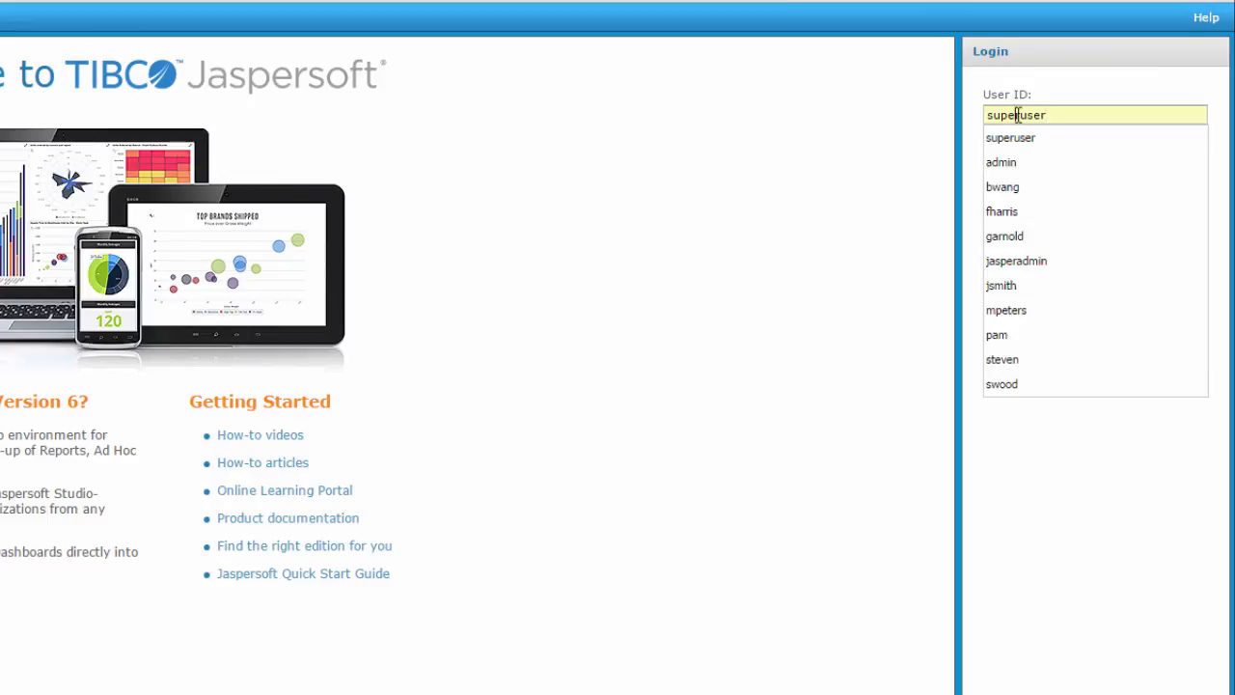
{"action": "left_click", "coordinate": [1003, 286]}
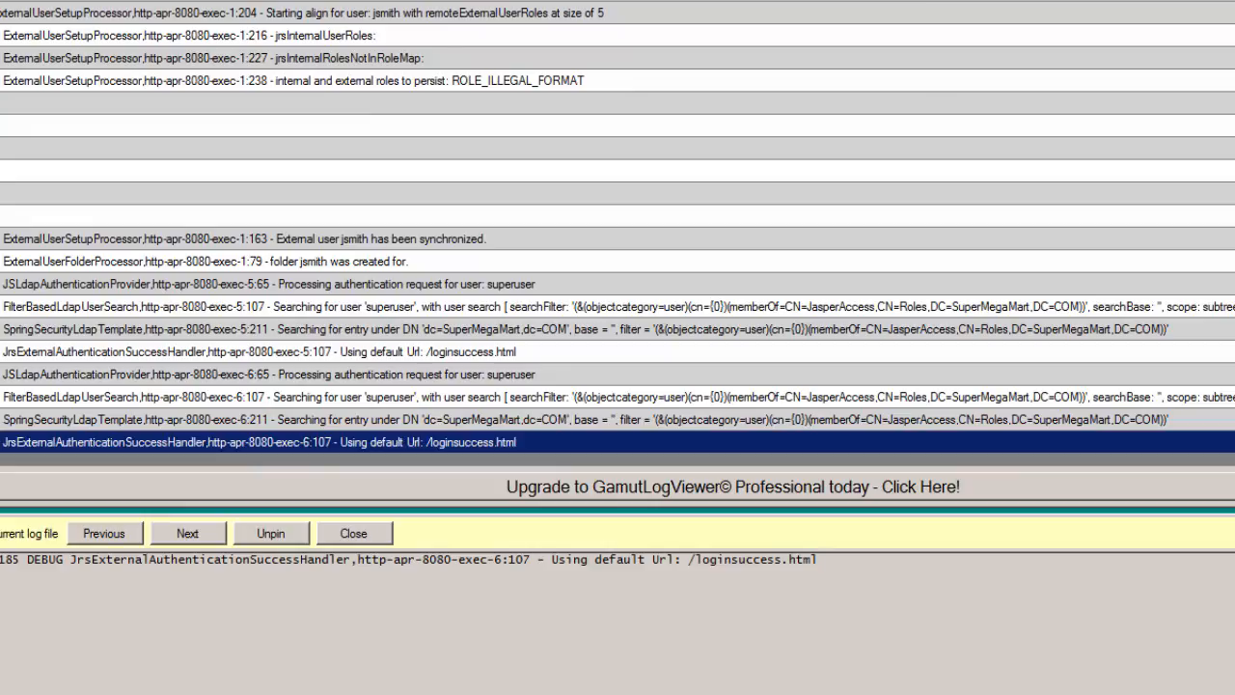
- In jasperserver.log in GamutLogViewer, find the newest authentication request and examine its JasperAccess-filtered user search entries
{"action": "scroll", "coordinate": [55, 333], "scroll_direction": "down", "scroll_amount": 5}
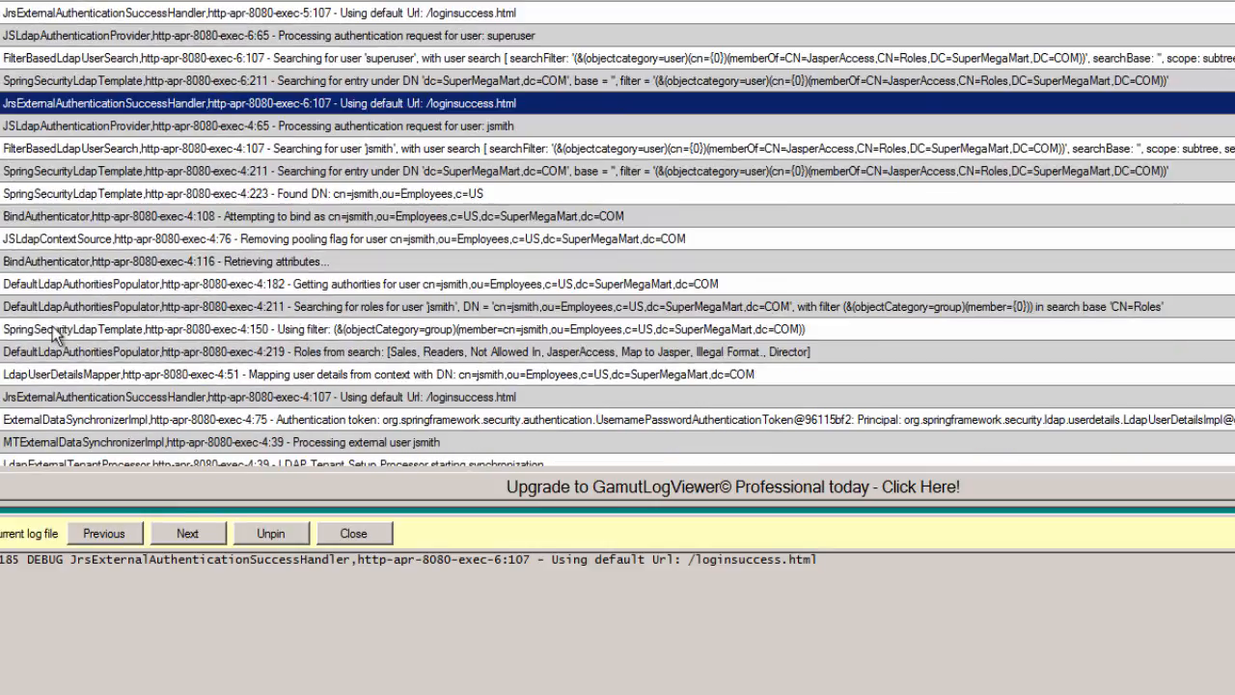
{"action": "scroll", "coordinate": [51, 327], "scroll_direction": "down", "scroll_amount": 1}
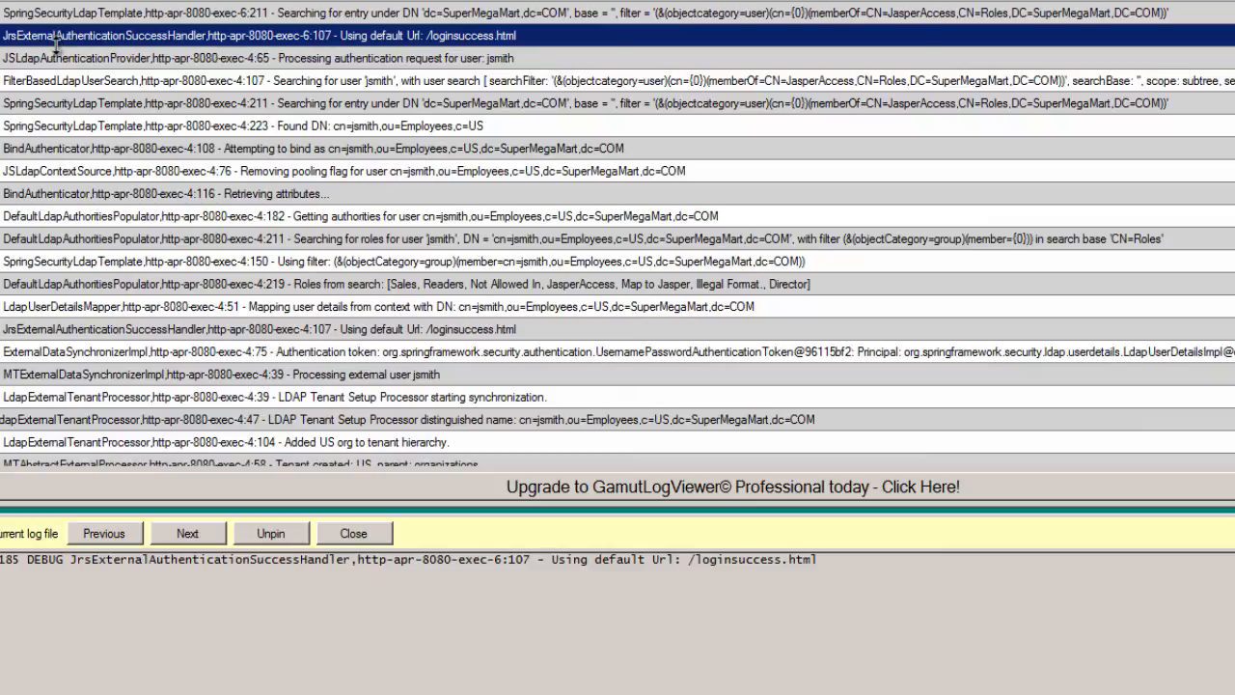
{"action": "key", "text": "Down"}
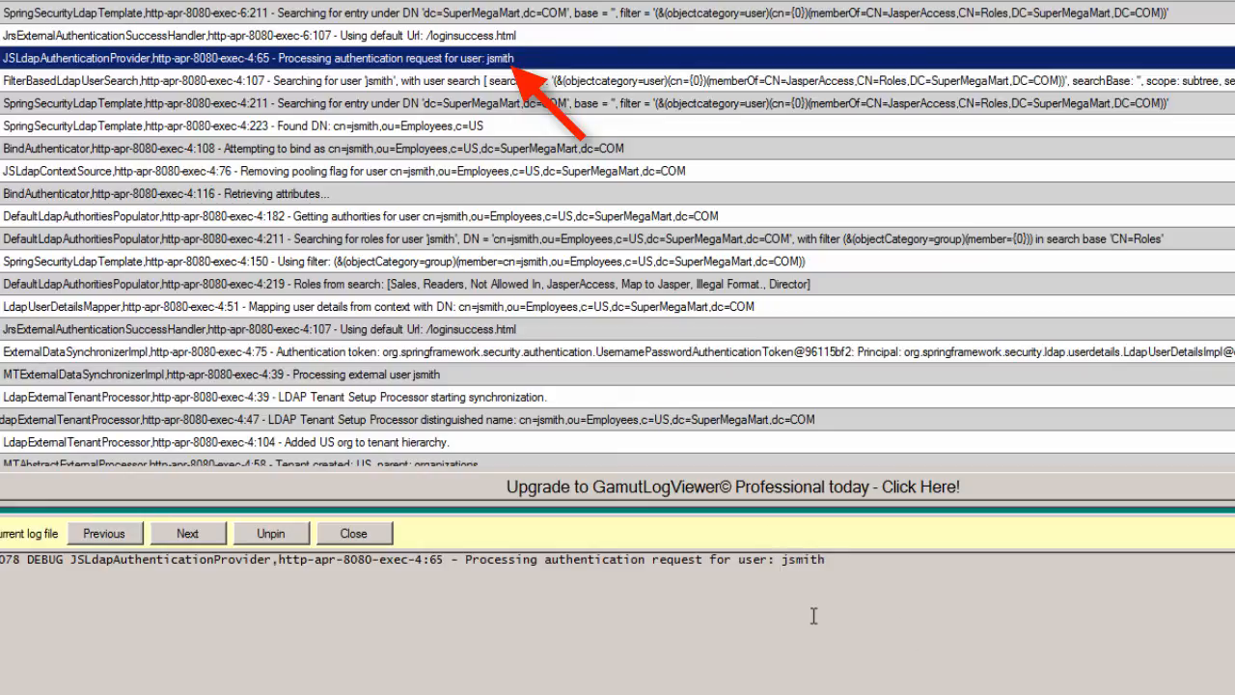
{"action": "key", "text": "Down"}
{"action": "key", "text": "Down"}
{"action": "key", "text": "Up"}
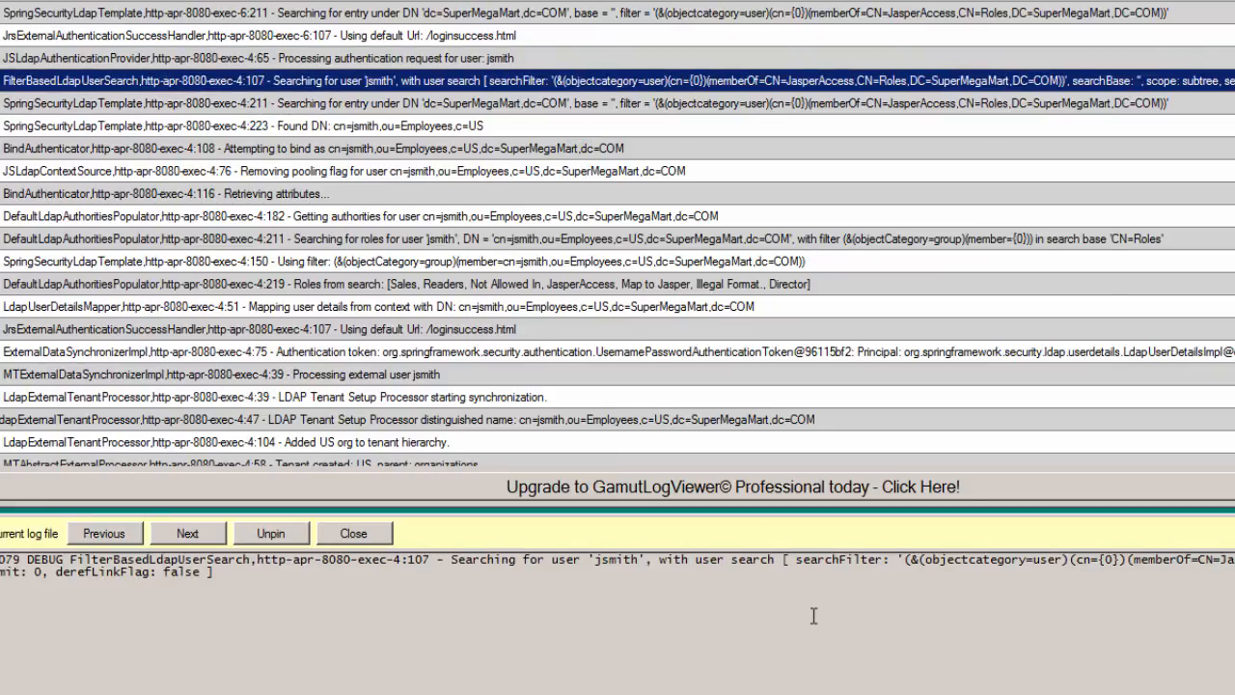
{"action": "key", "text": "Down"}
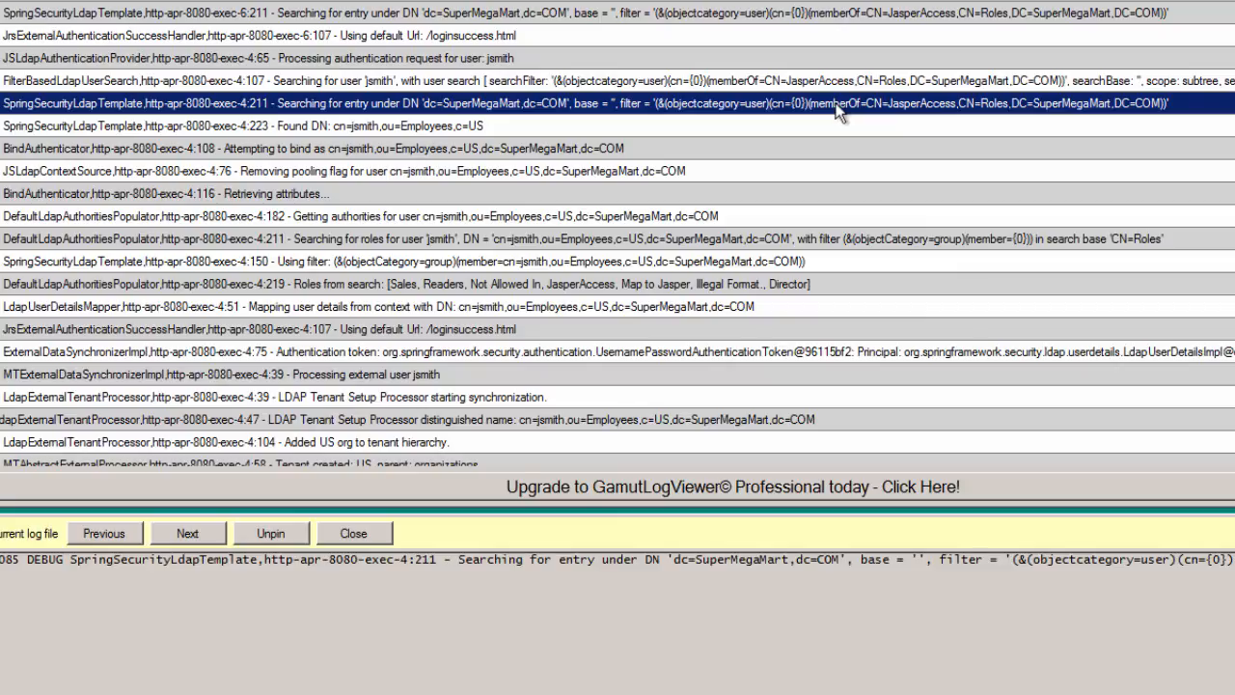
{"action": "key", "text": "Up"}
{"action": "key", "text": "Down"}
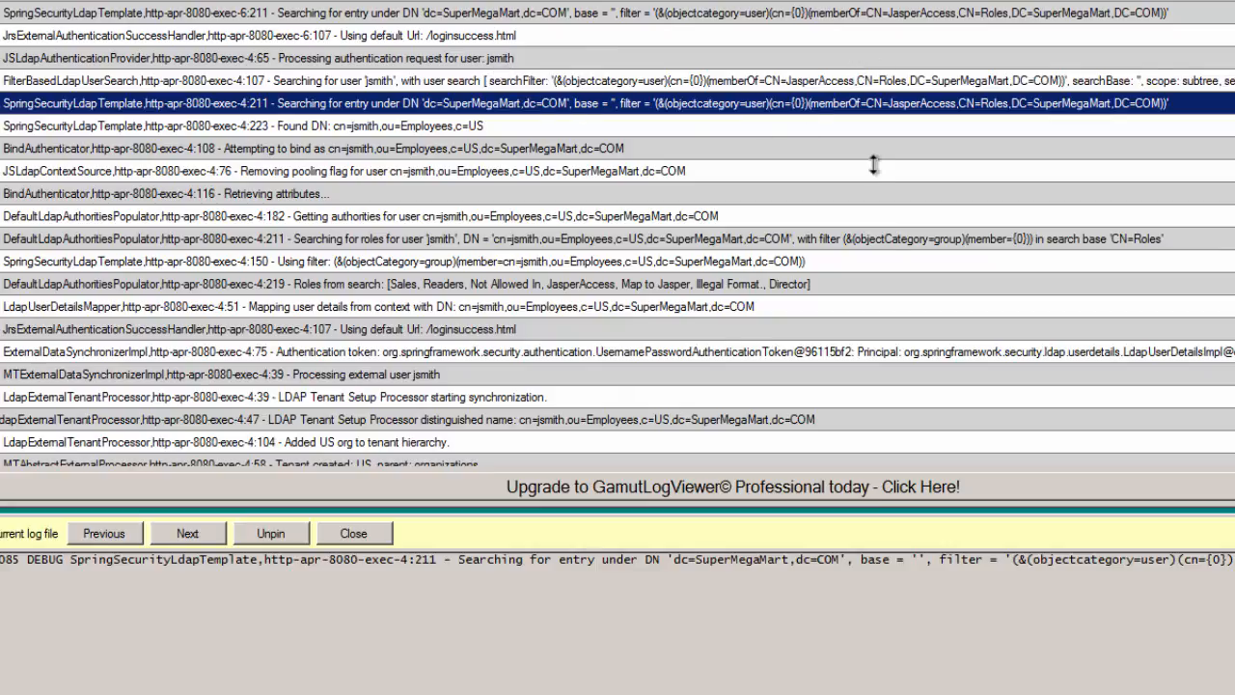
- Go through the found DN, bind attempt, attribute retrieval, authorities and role search entries, ending at the Roles from search line
{"action": "left_click", "coordinate": [367, 129]}
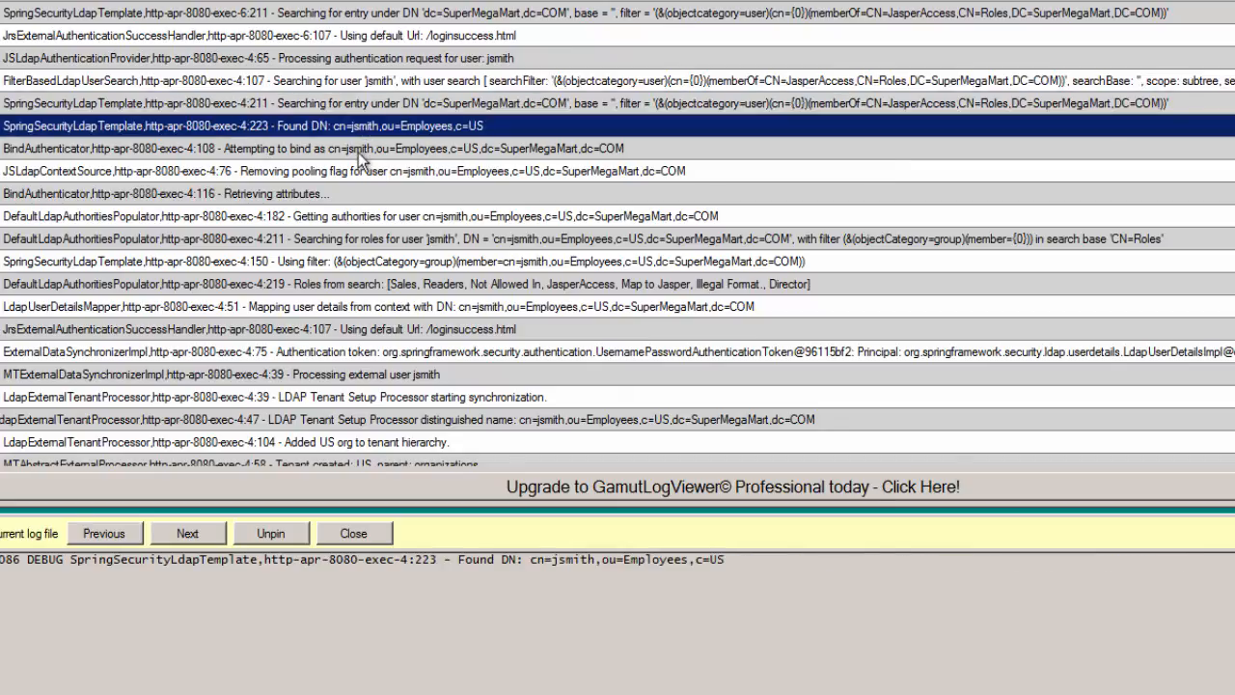
{"action": "left_click", "coordinate": [358, 152]}
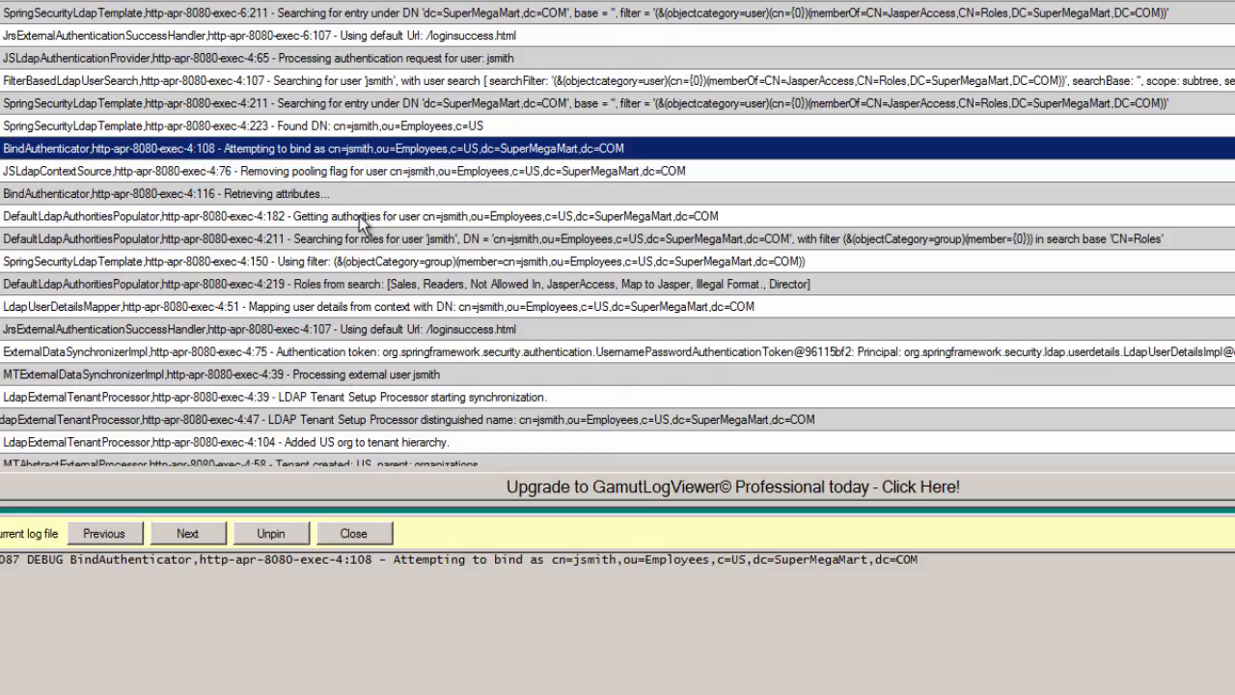
{"action": "left_click", "coordinate": [282, 194]}
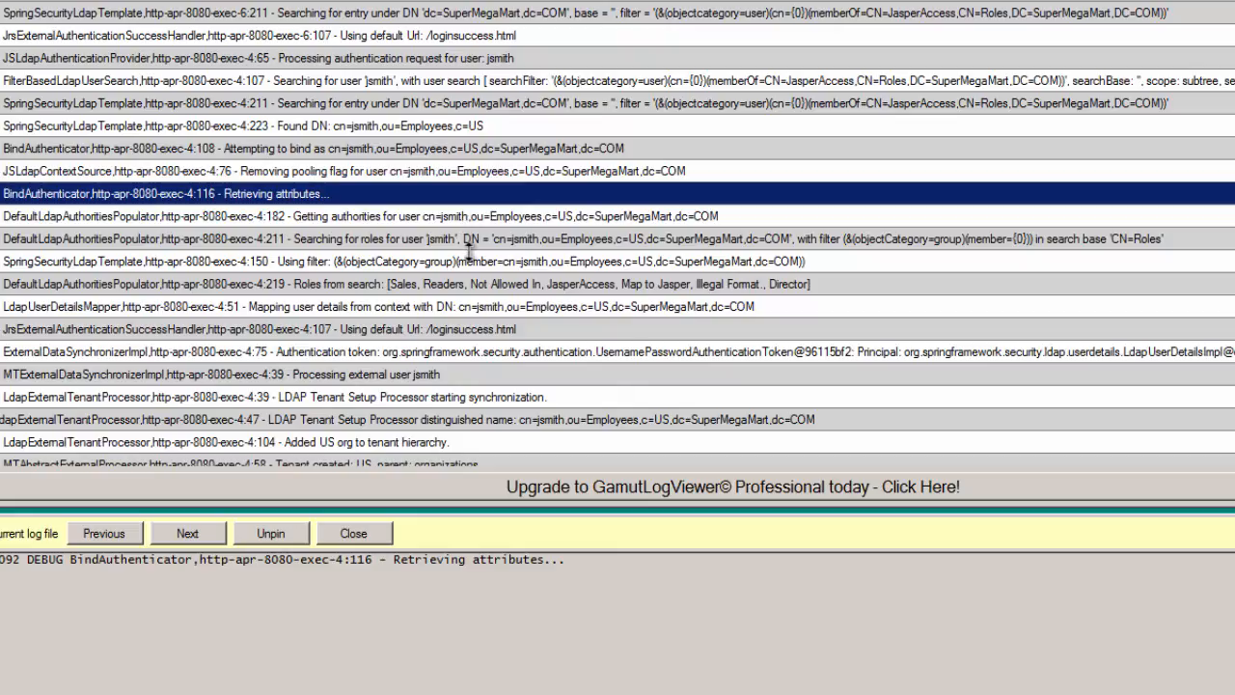
{"action": "left_click", "coordinate": [375, 220]}
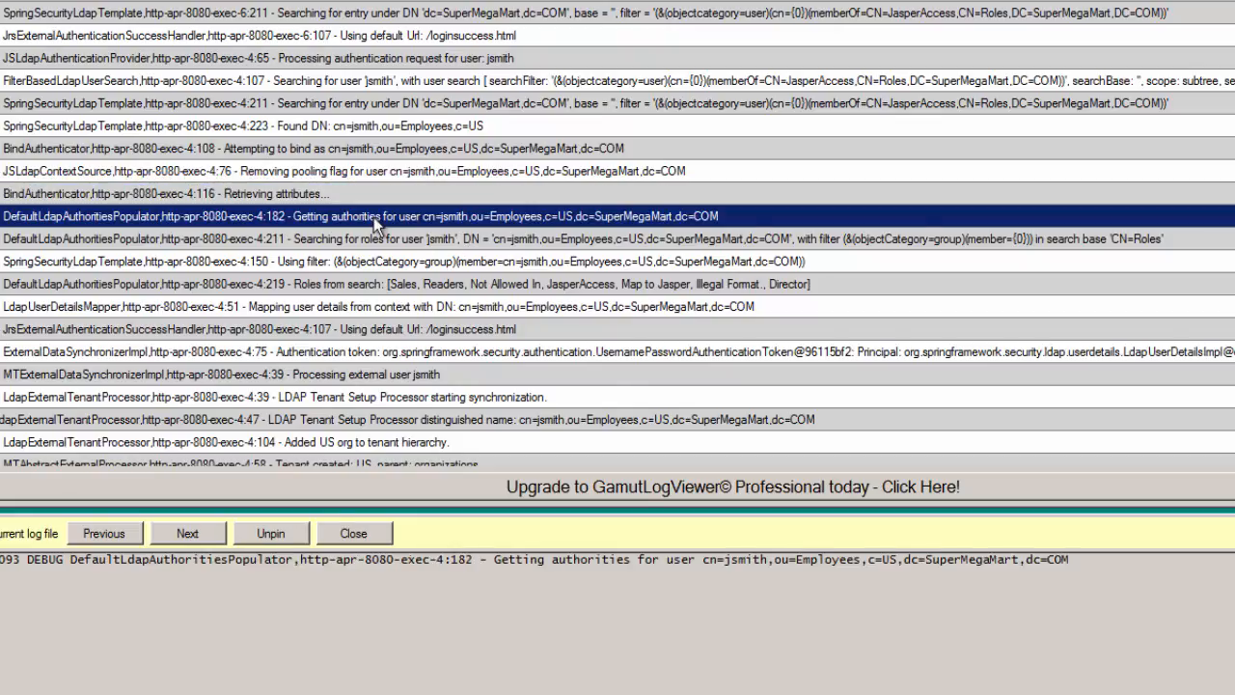
{"action": "left_click", "coordinate": [374, 242]}
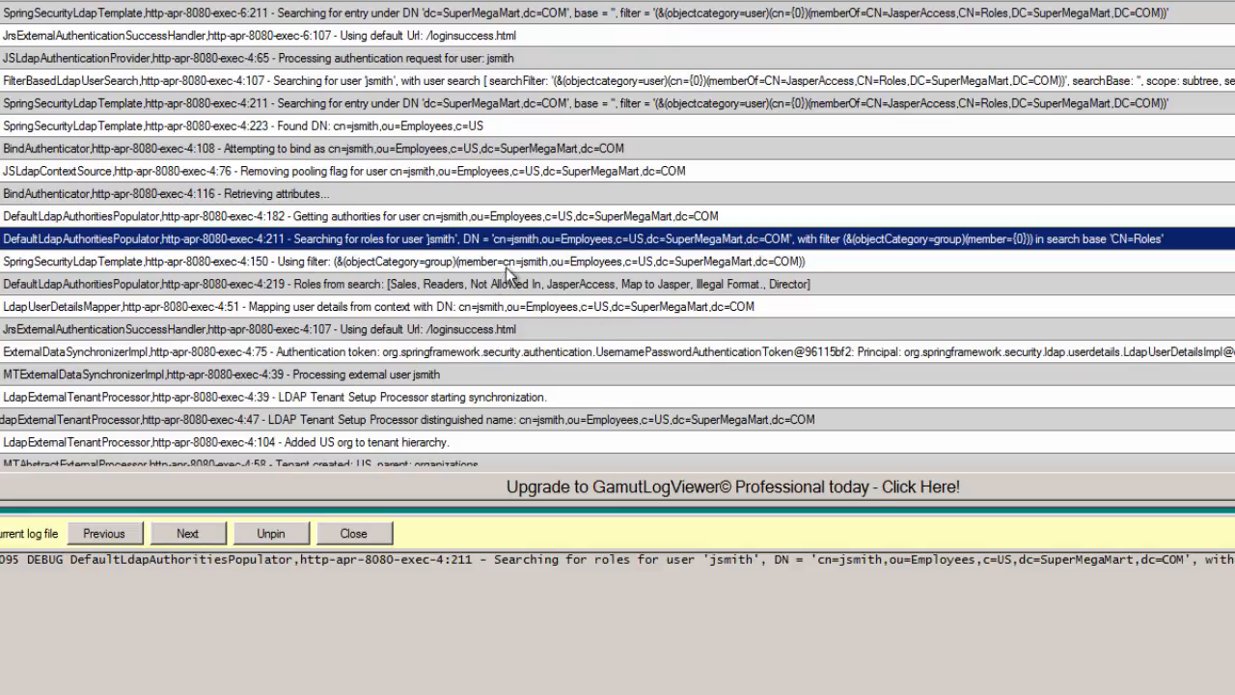
{"action": "left_click", "coordinate": [364, 264]}
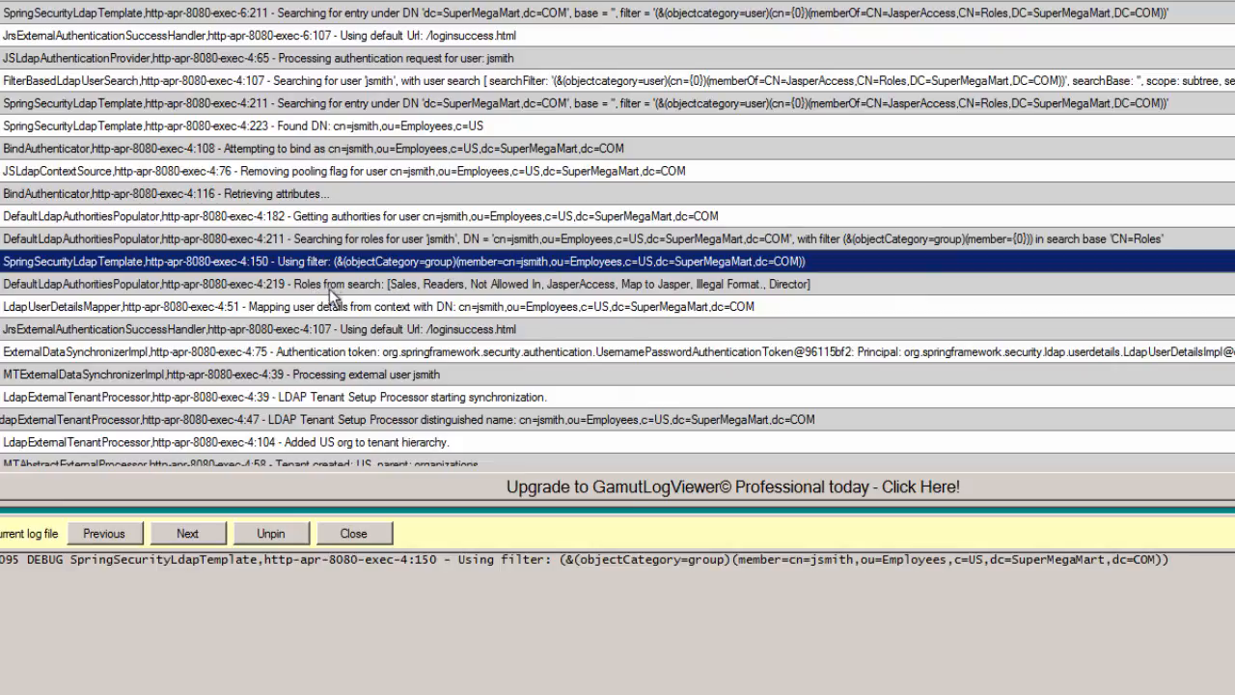
{"action": "left_click", "coordinate": [398, 284]}
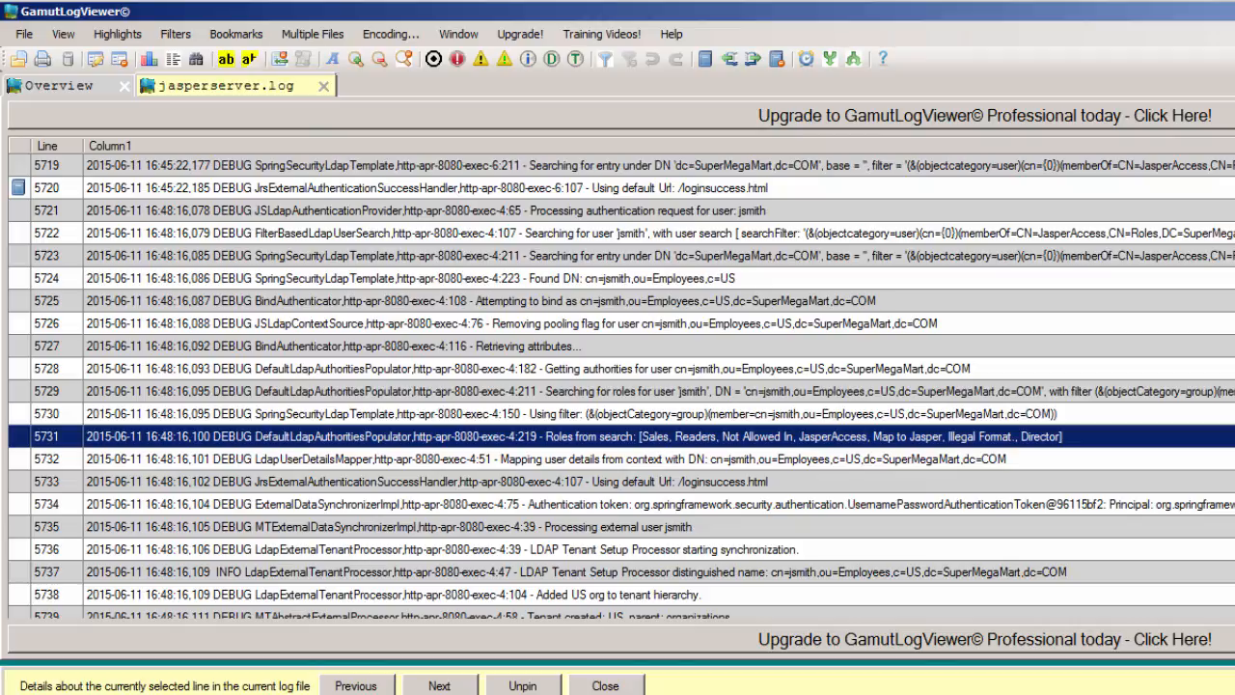
- Switch to ADSI Edit, show the CN=Roles groups above the log's Roles from search details for comparison, and return to the log
{"action": "key", "text": "alt+Tab"}
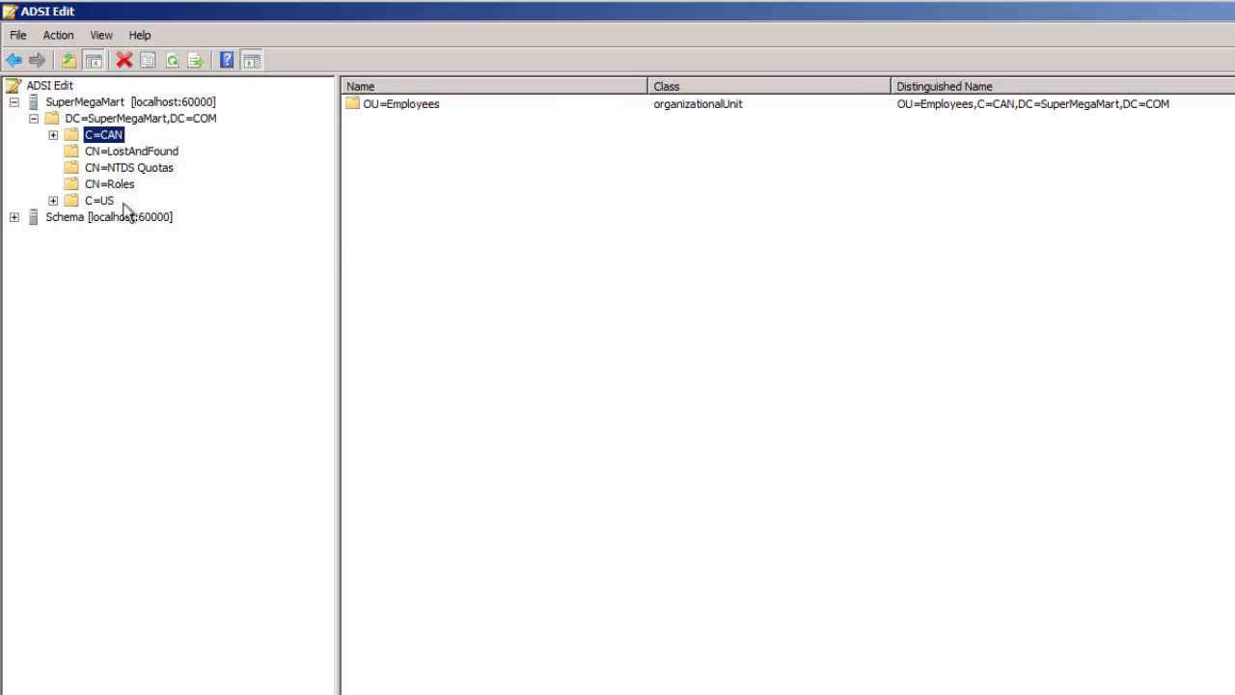
{"action": "left_click", "coordinate": [101, 183]}
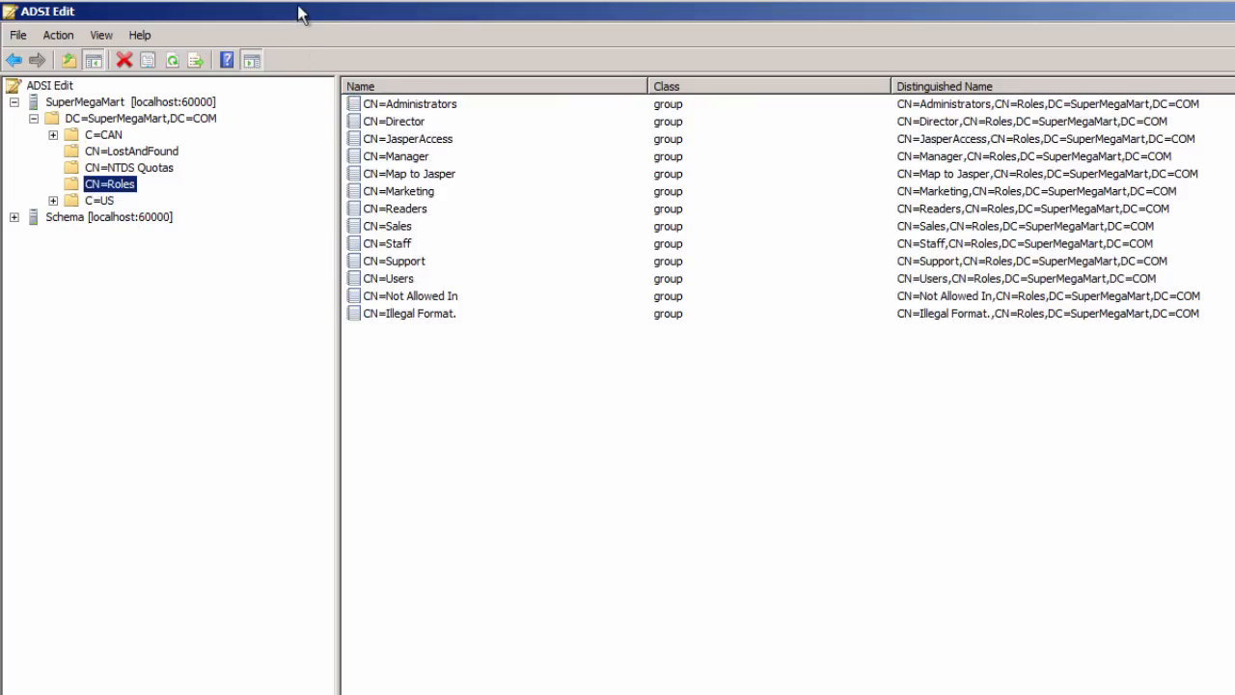
{"action": "left_click_drag", "start_coordinate": [296, 15], "coordinate": [749, 95]}
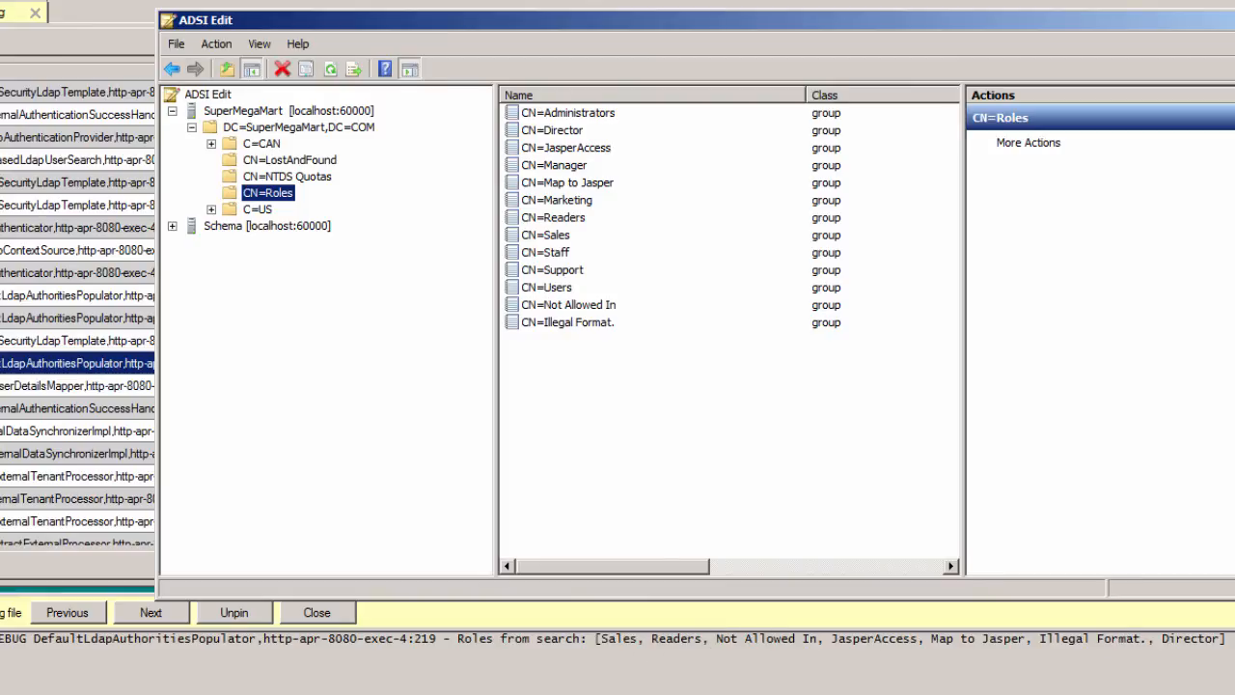
{"action": "left_click", "coordinate": [706, 678]}
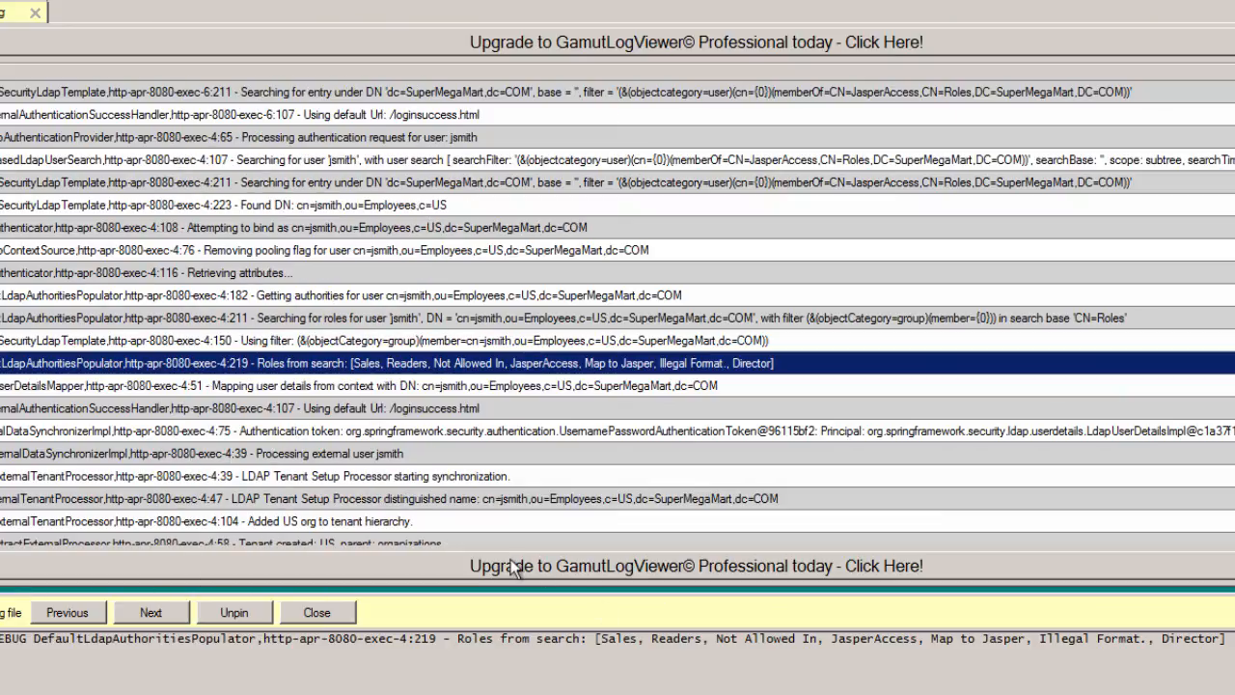
- Inspect the ExternalDataSynchronizerImpl authentication token entry and the External role ROLE_READERS entry further down the log
{"action": "left_click", "coordinate": [291, 431]}
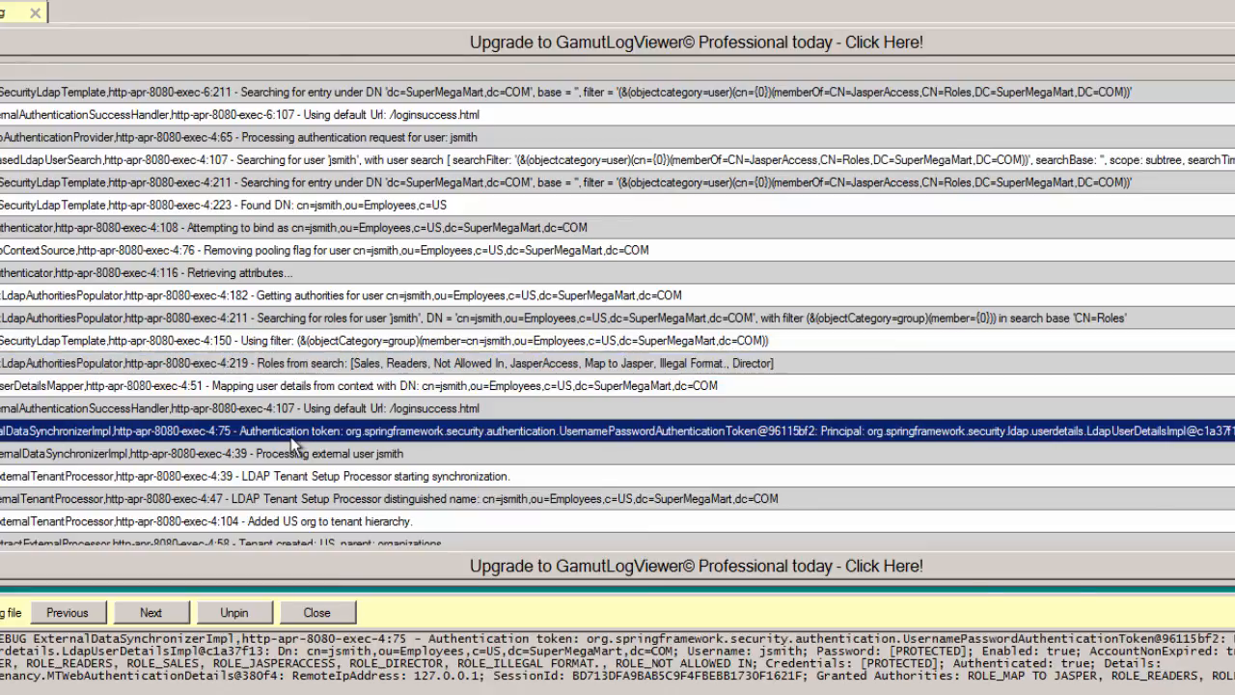
{"action": "scroll", "coordinate": [291, 439], "scroll_direction": "down", "scroll_amount": 1}
{"action": "scroll", "coordinate": [290, 437], "scroll_direction": "down", "scroll_amount": 1}
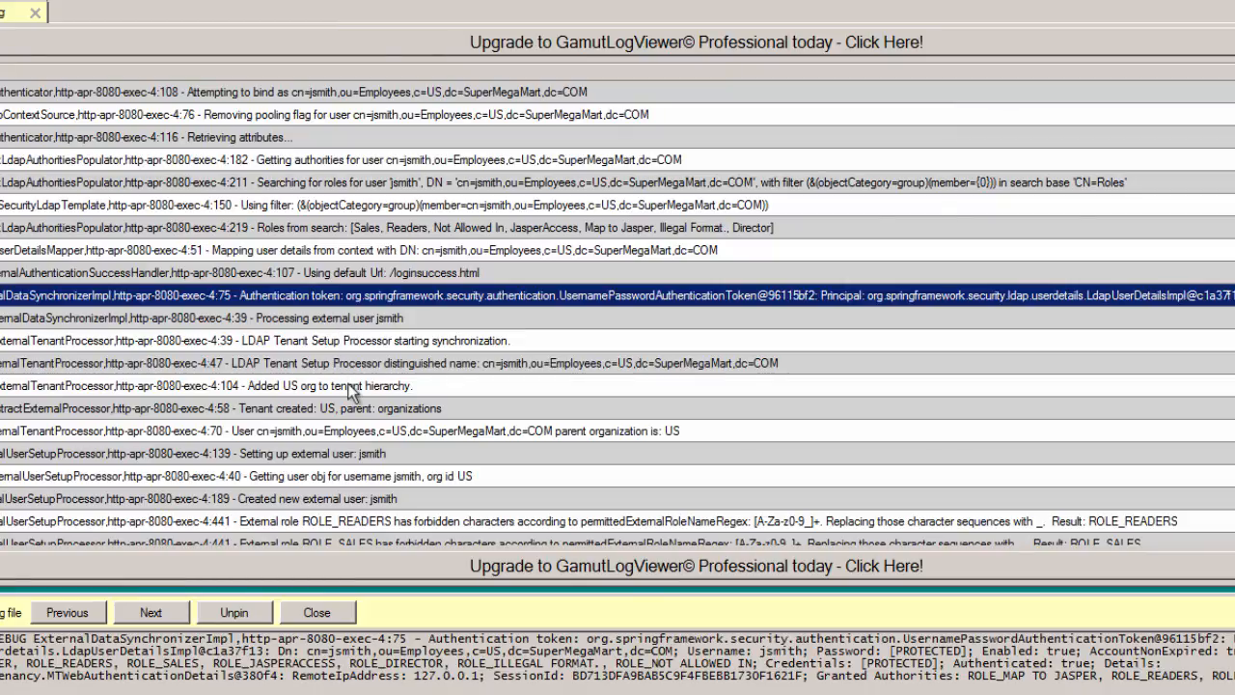
{"action": "scroll", "coordinate": [350, 393], "scroll_direction": "down", "scroll_amount": 4}
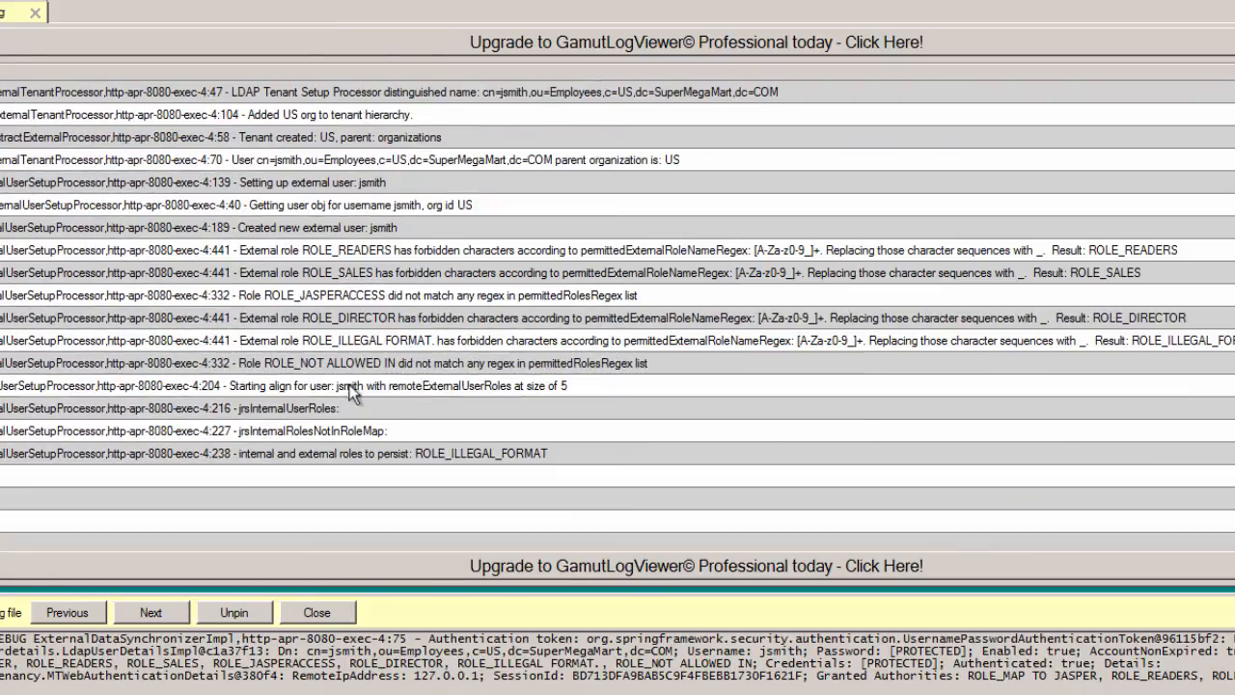
{"action": "left_click", "coordinate": [299, 254]}
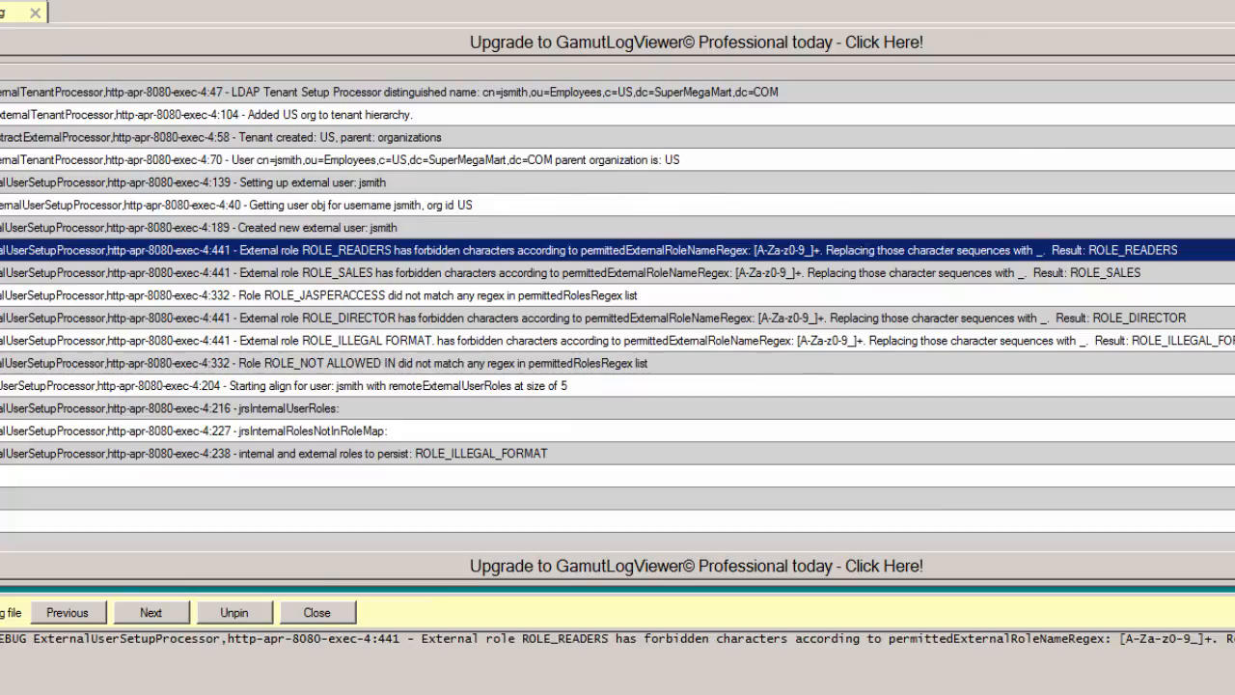
- Place the ADSI Edit window below the external role log entries to compare the CN=Roles groups, and return to GamutLogViewer
{"action": "key", "text": "alt+Tab"}
{"action": "left_click_drag", "start_coordinate": [439, 34], "coordinate": [357, 422]}
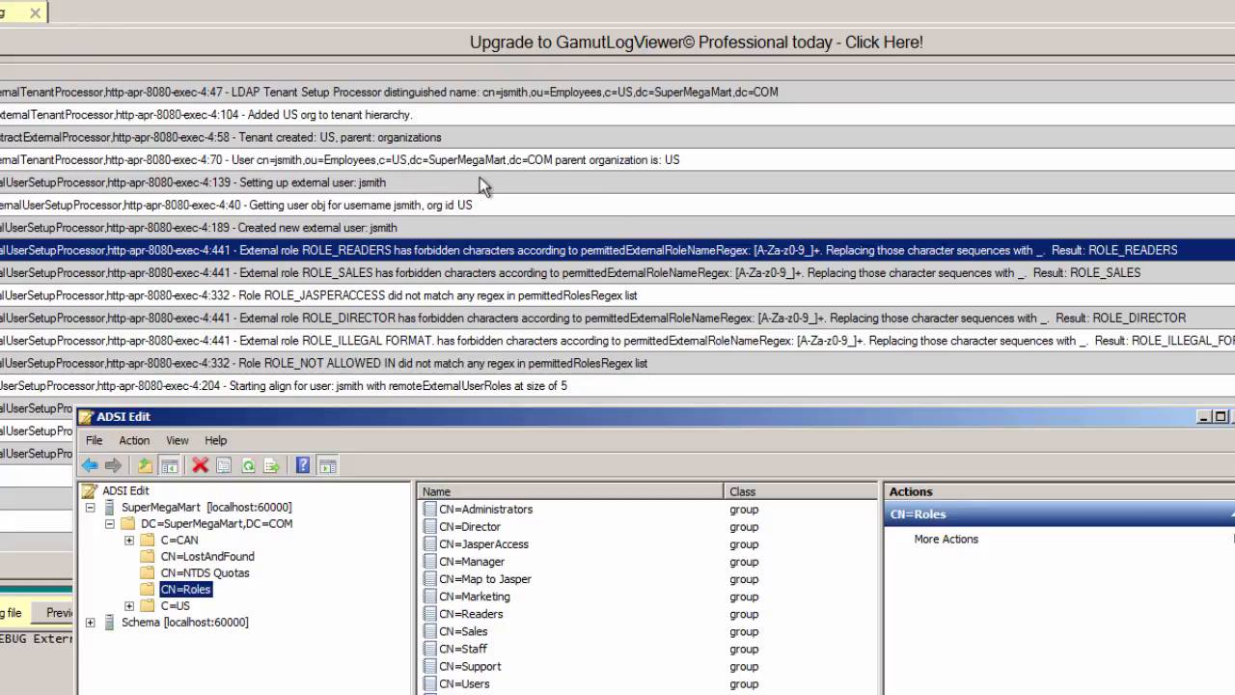
{"action": "key", "text": "alt+Tab"}
- Go back up the log to the group membership filter entry and re-examine the Roles from search line
{"action": "scroll", "coordinate": [563, 174], "scroll_direction": "up", "scroll_amount": 3}
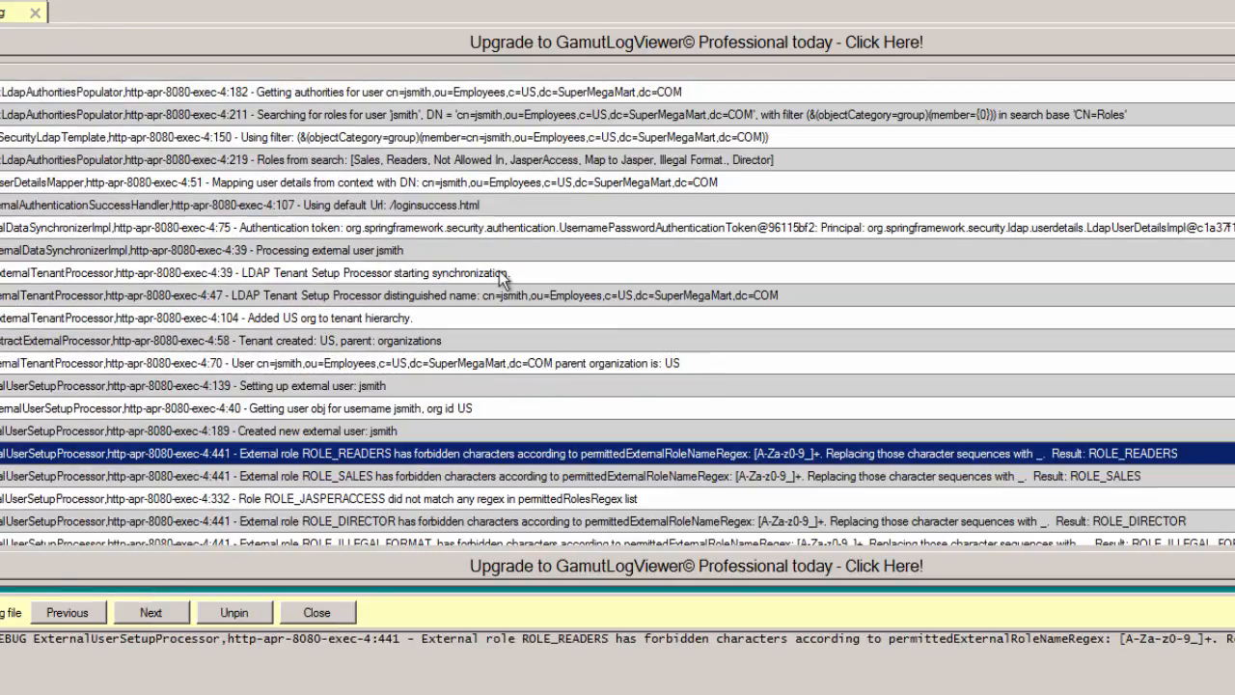
{"action": "scroll", "coordinate": [500, 272], "scroll_direction": "up", "scroll_amount": 1}
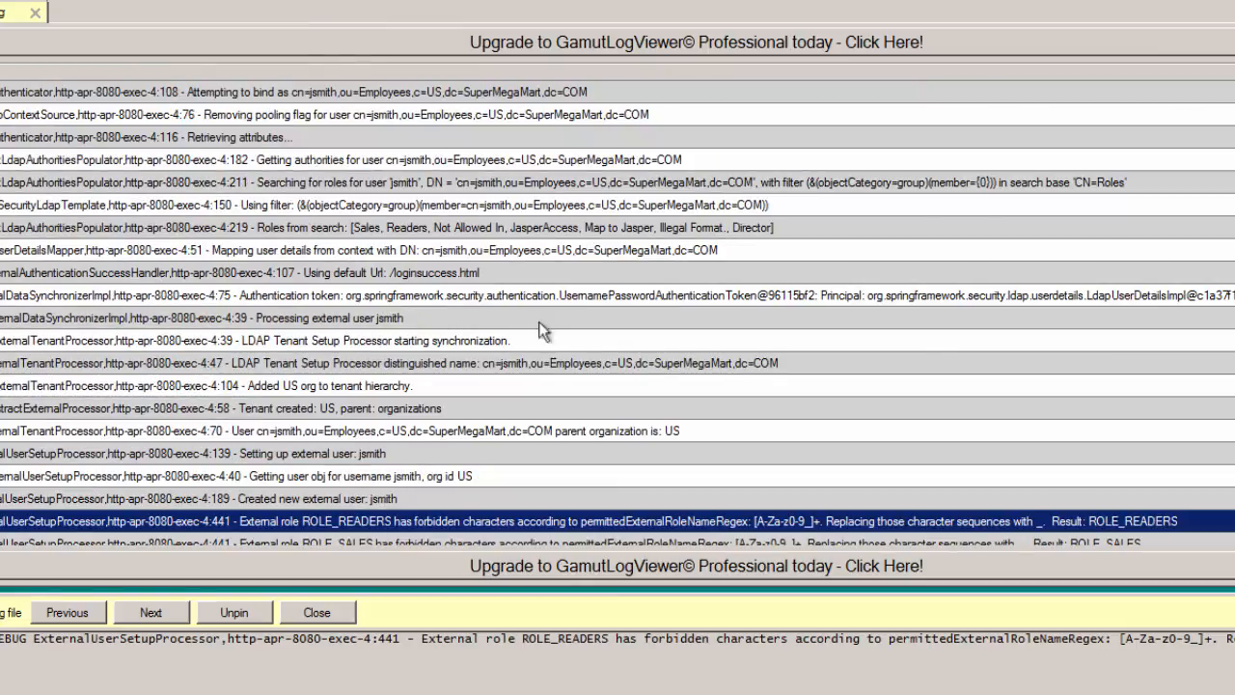
{"action": "scroll", "coordinate": [523, 224], "scroll_direction": "up", "scroll_amount": 1}
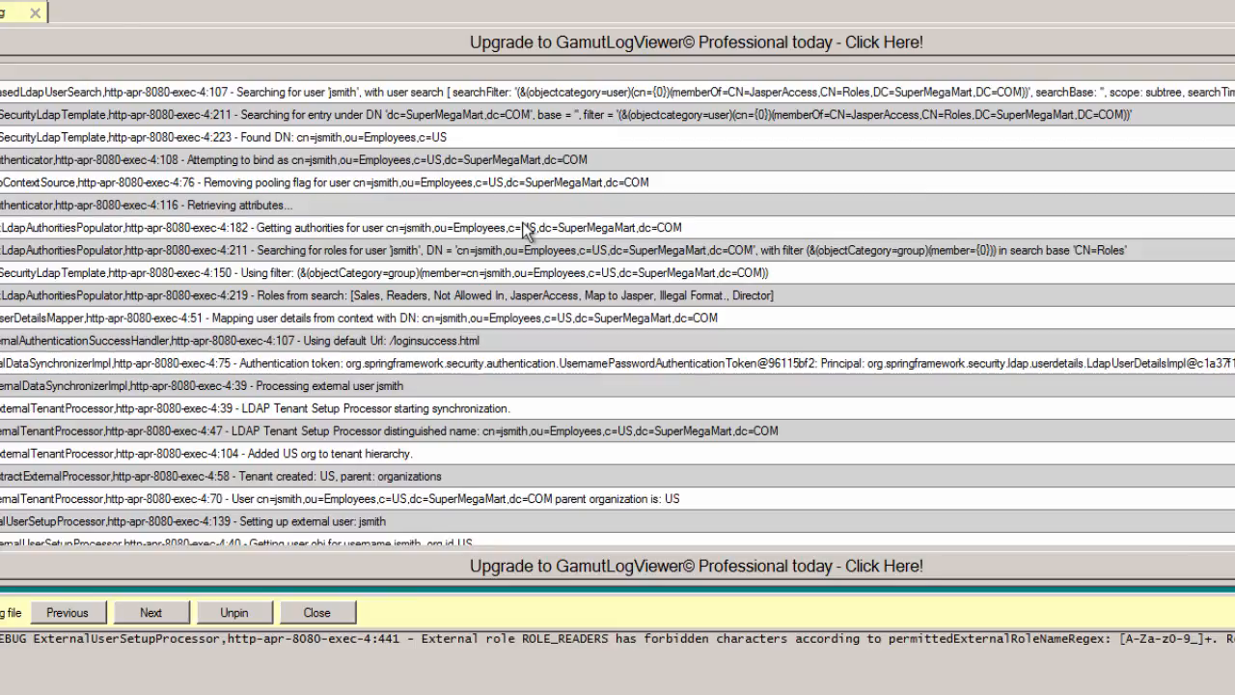
{"action": "left_click", "coordinate": [457, 275]}
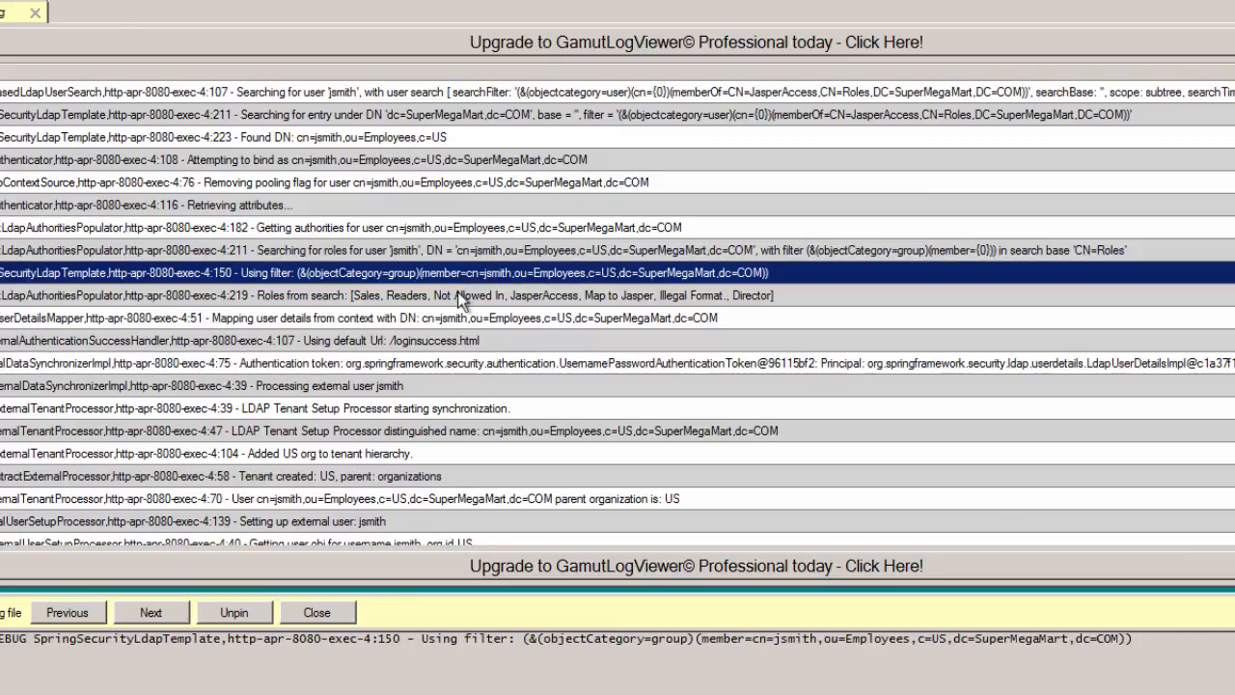
{"action": "left_click", "coordinate": [457, 292]}
{"action": "key", "text": "Down"}
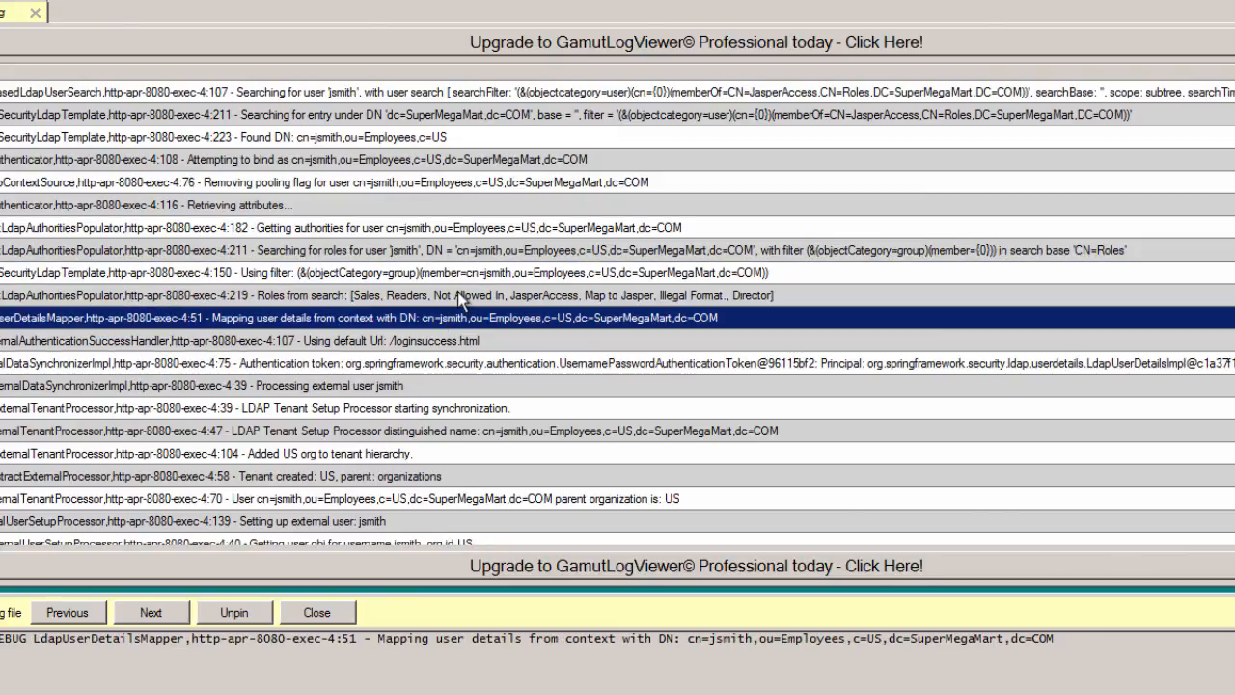
{"action": "key", "text": "Up"}
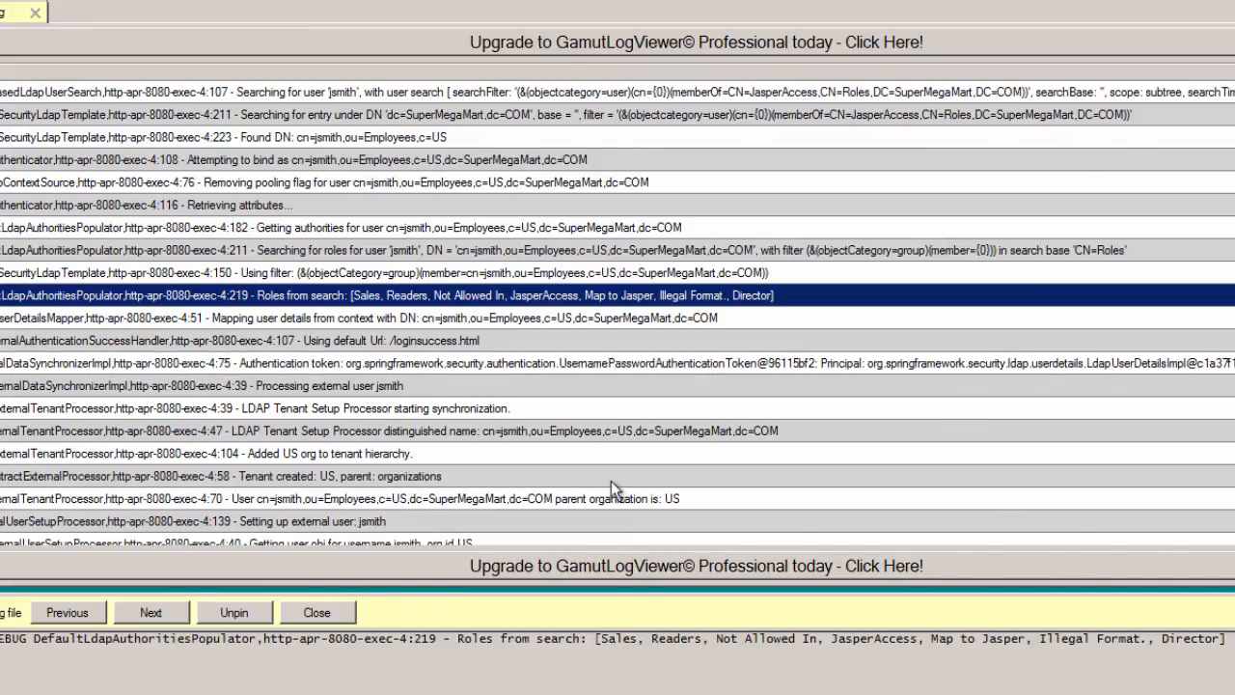
- Compare the roles from search with the external role entries, checking the permittedExternalRoleNameRegex lines for ROLE_READERS and ROLE_SALES
{"action": "scroll", "coordinate": [609, 480], "scroll_direction": "down", "scroll_amount": 3}
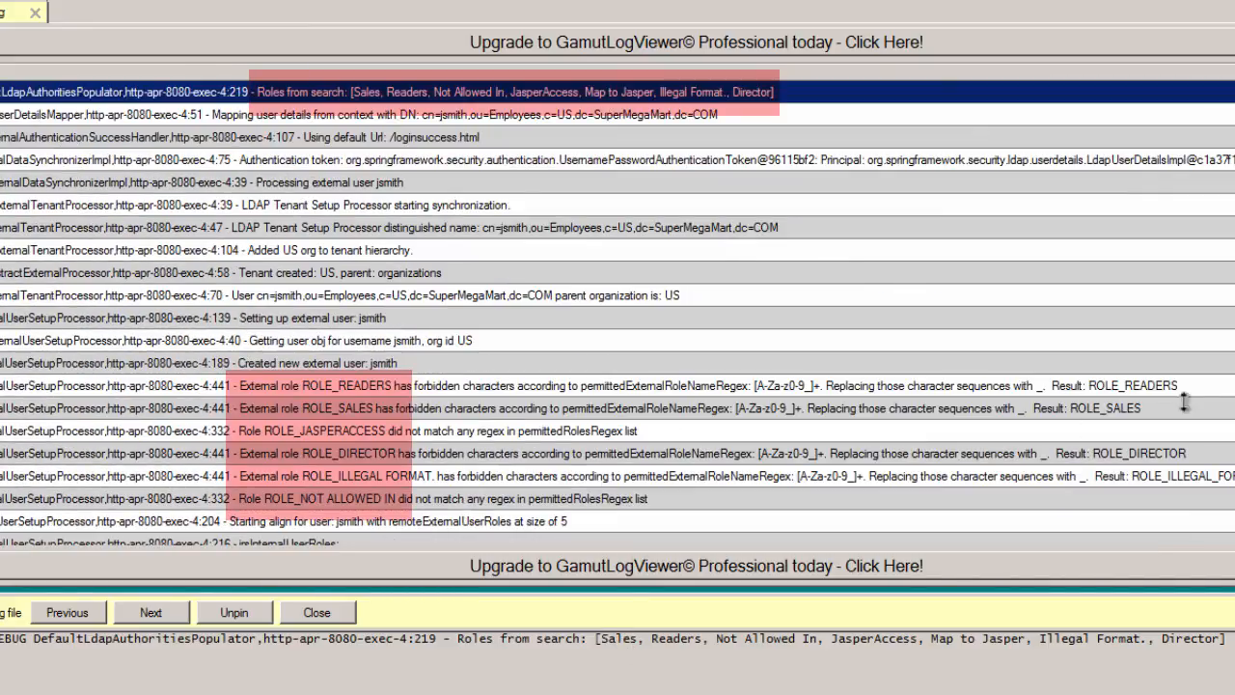
{"action": "left_click", "coordinate": [1114, 386]}
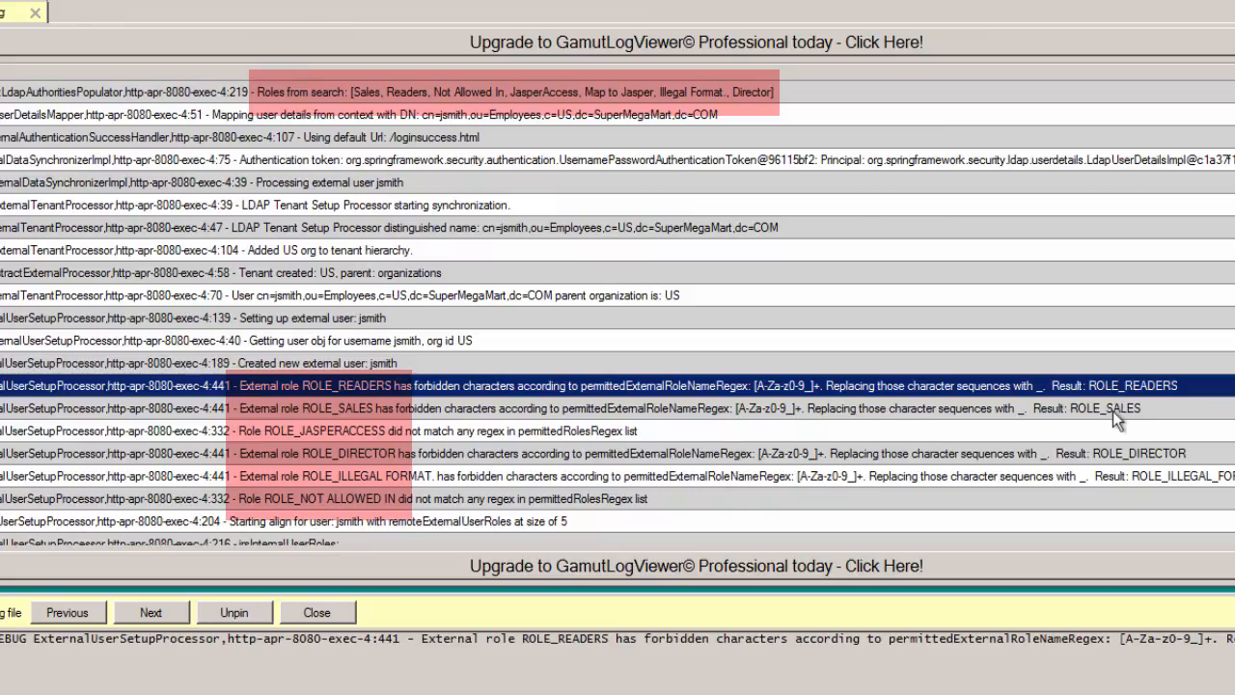
{"action": "left_click", "coordinate": [1112, 409]}
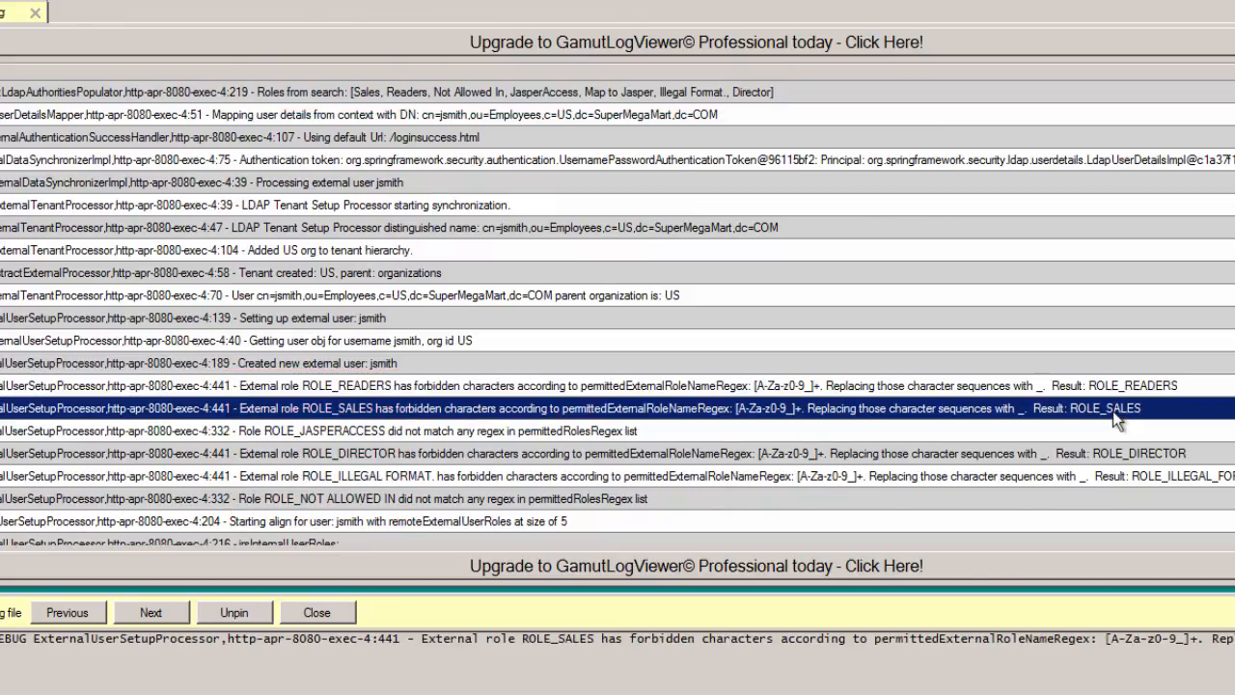
{"action": "scroll", "coordinate": [794, 340], "scroll_direction": "down", "scroll_amount": 1}
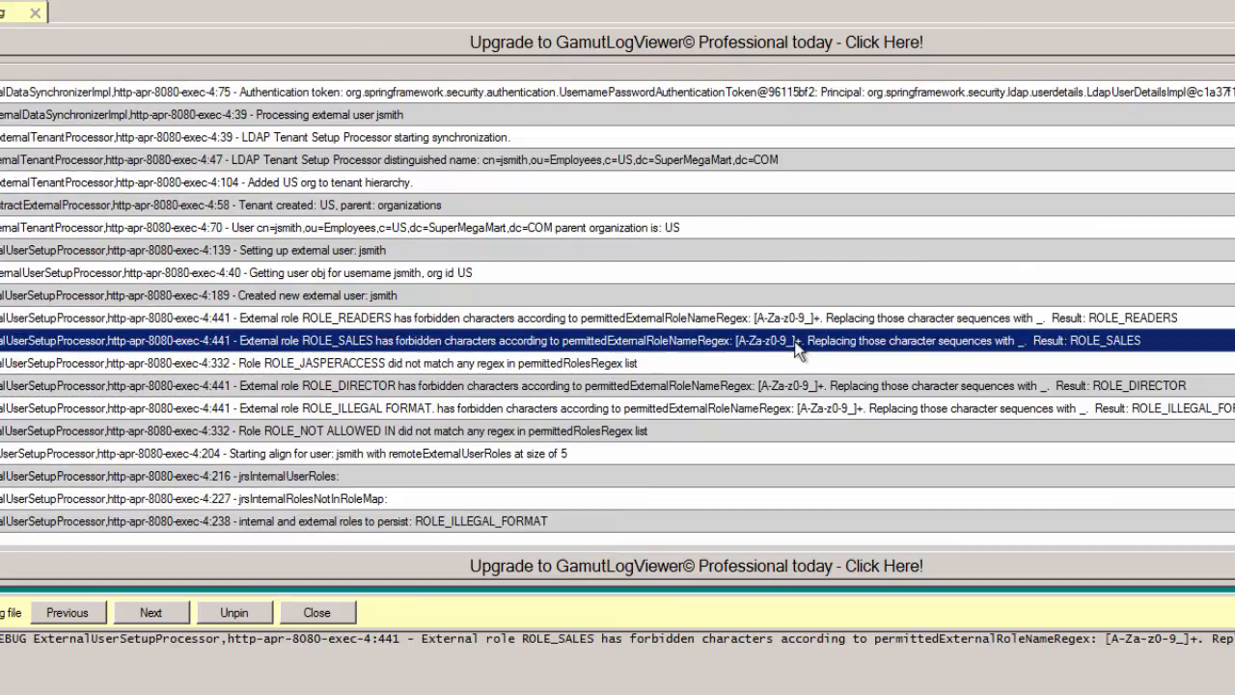
- Examine the role filtering entries for ROLE_JASPERACCESS, ROLE_ILLEGAL FORMAT. and ROLE_NOT ALLOWED IN
{"action": "left_click", "coordinate": [302, 367]}
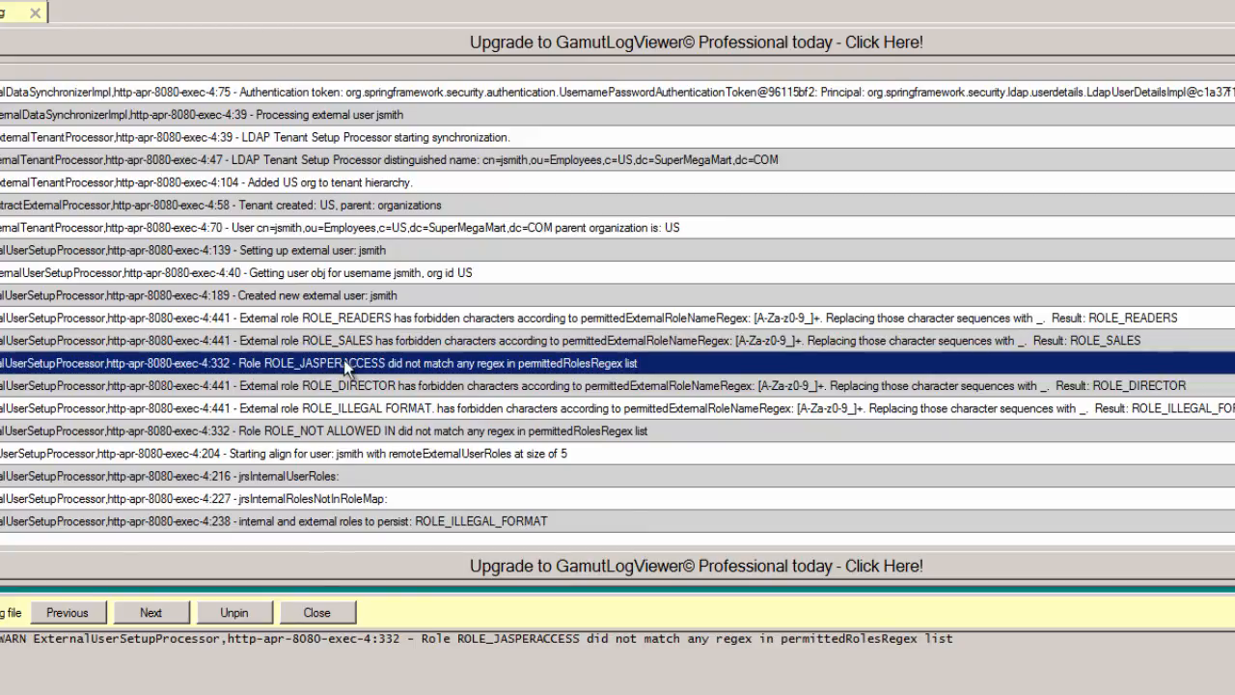
{"action": "left_click", "coordinate": [365, 409]}
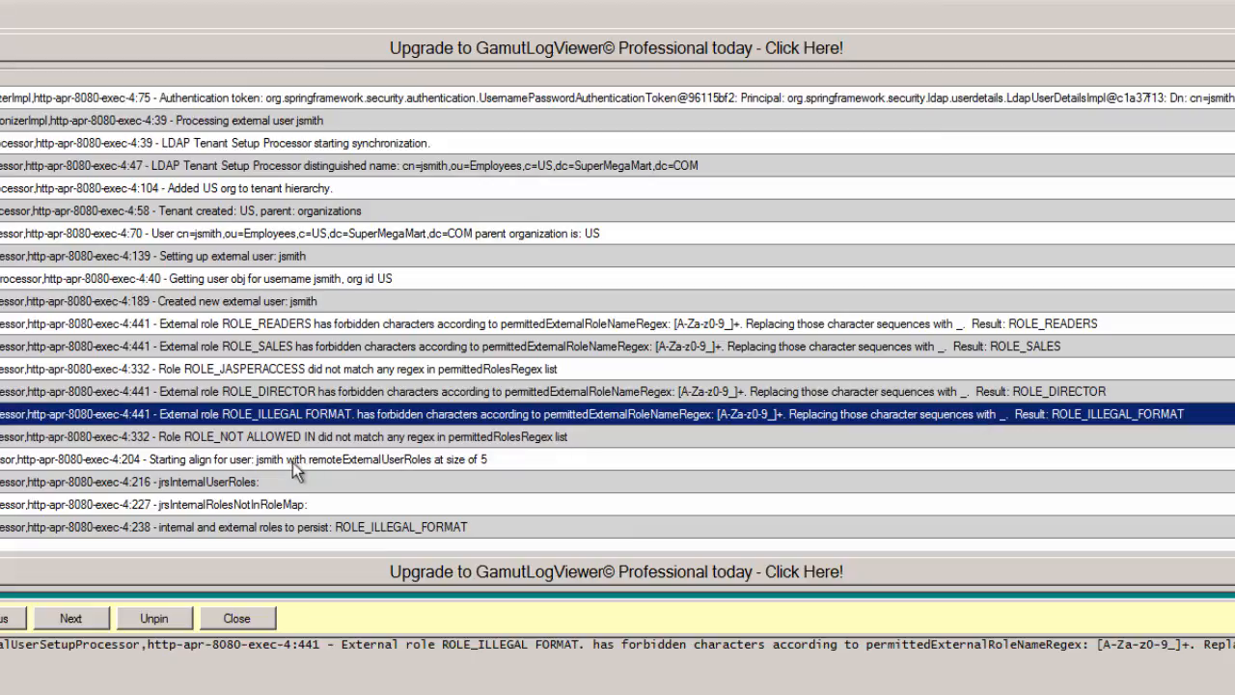
{"action": "left_click", "coordinate": [257, 442]}
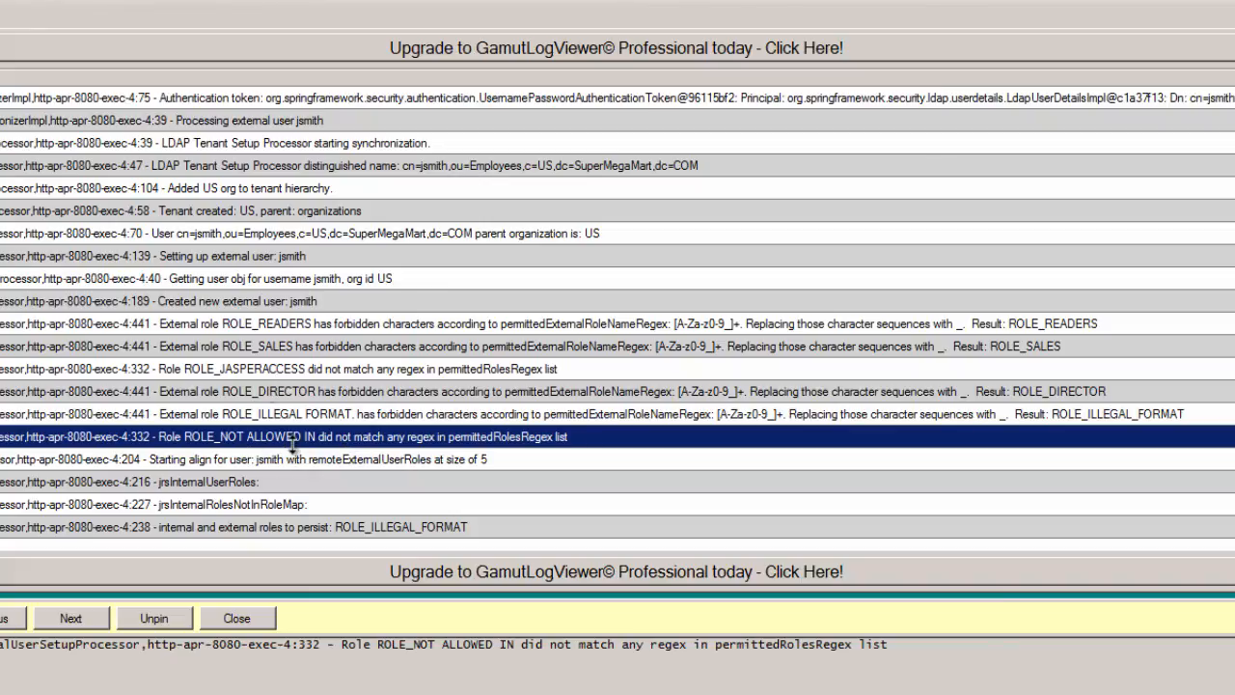
- Switch to JasperReports Server, log out the current LDAP user and log in as superuser
{"action": "scroll", "coordinate": [293, 443], "scroll_direction": "down", "scroll_amount": 1}
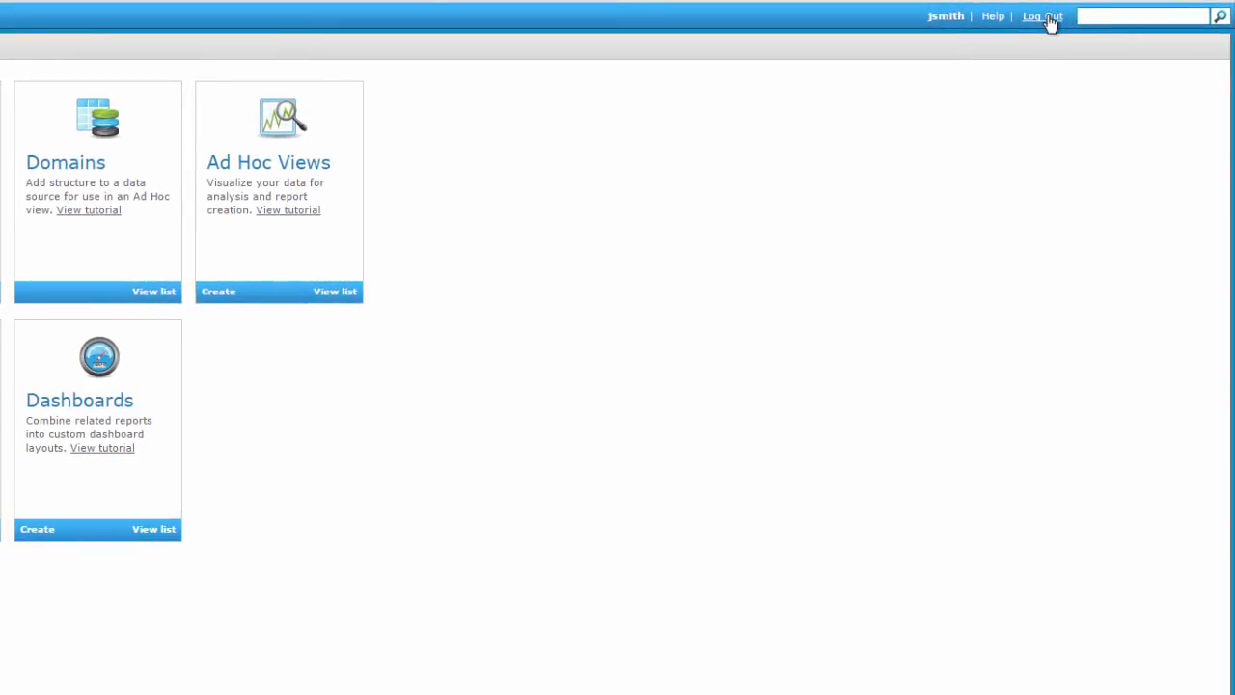
{"action": "left_click", "coordinate": [1049, 17]}
{"action": "left_click", "coordinate": [1067, 149]}
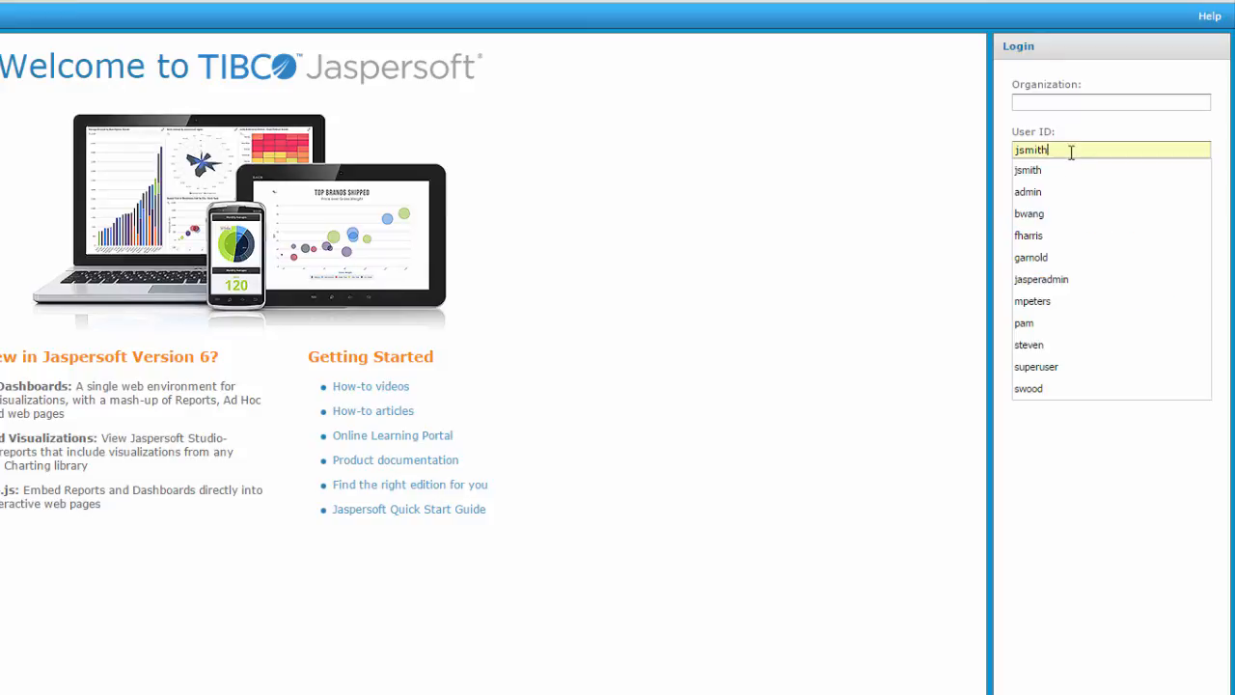
{"action": "left_click", "coordinate": [1052, 361]}
{"action": "left_click", "coordinate": [1040, 256]}
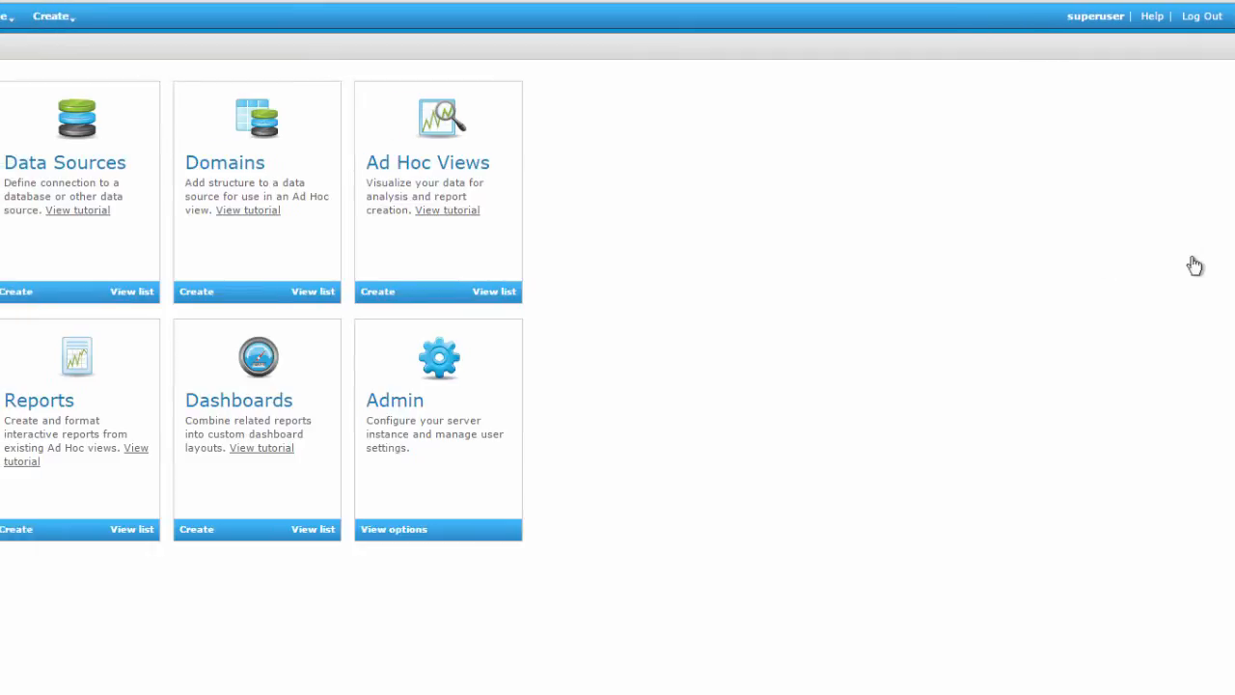
- Open organization management and check the US organization and the root organization's list
{"action": "left_click", "coordinate": [303, 18]}
{"action": "left_click", "coordinate": [339, 41]}
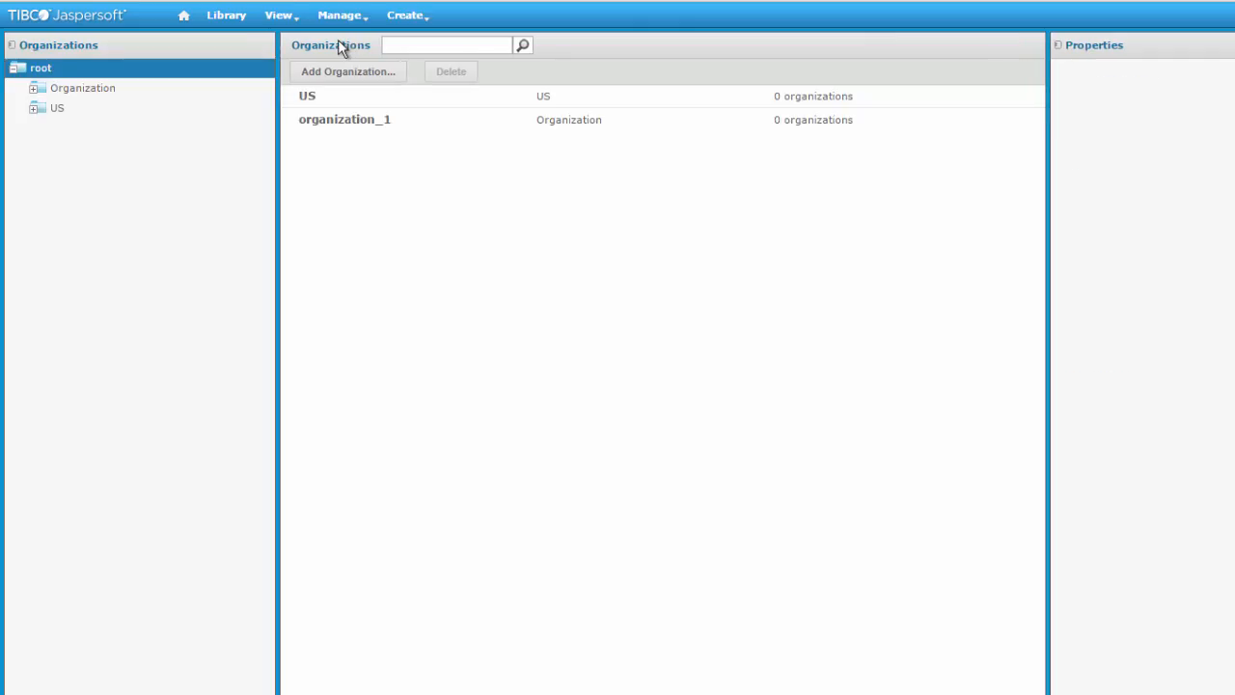
{"action": "left_click", "coordinate": [61, 114]}
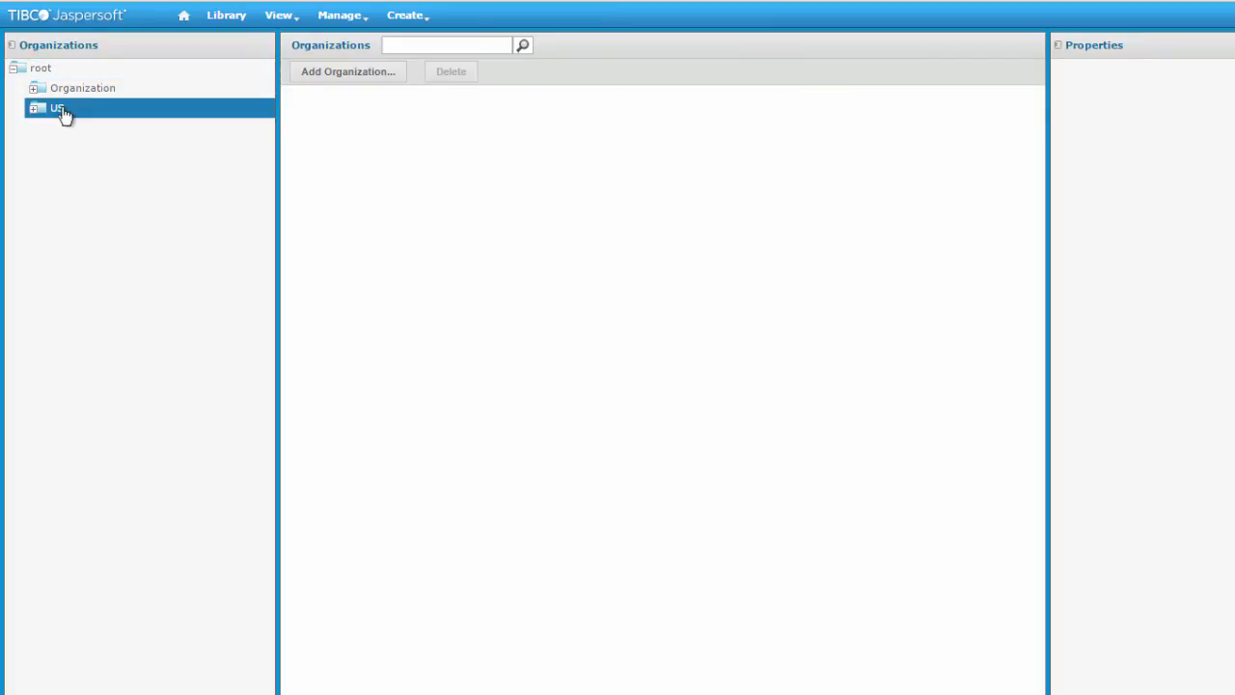
{"action": "left_click", "coordinate": [41, 70]}
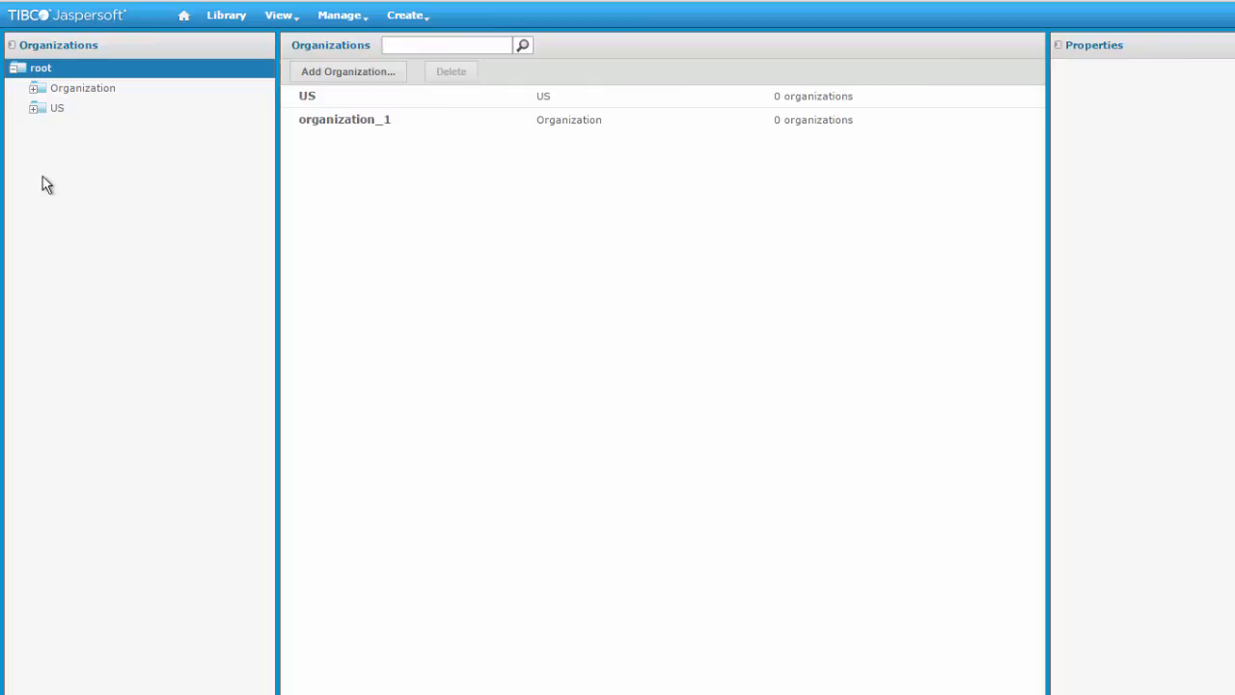
- Open role management for the US organization and view the properties of ROLE_MAPPED_IN_ROLE
{"action": "mouse_move", "coordinate": [324, 25]}
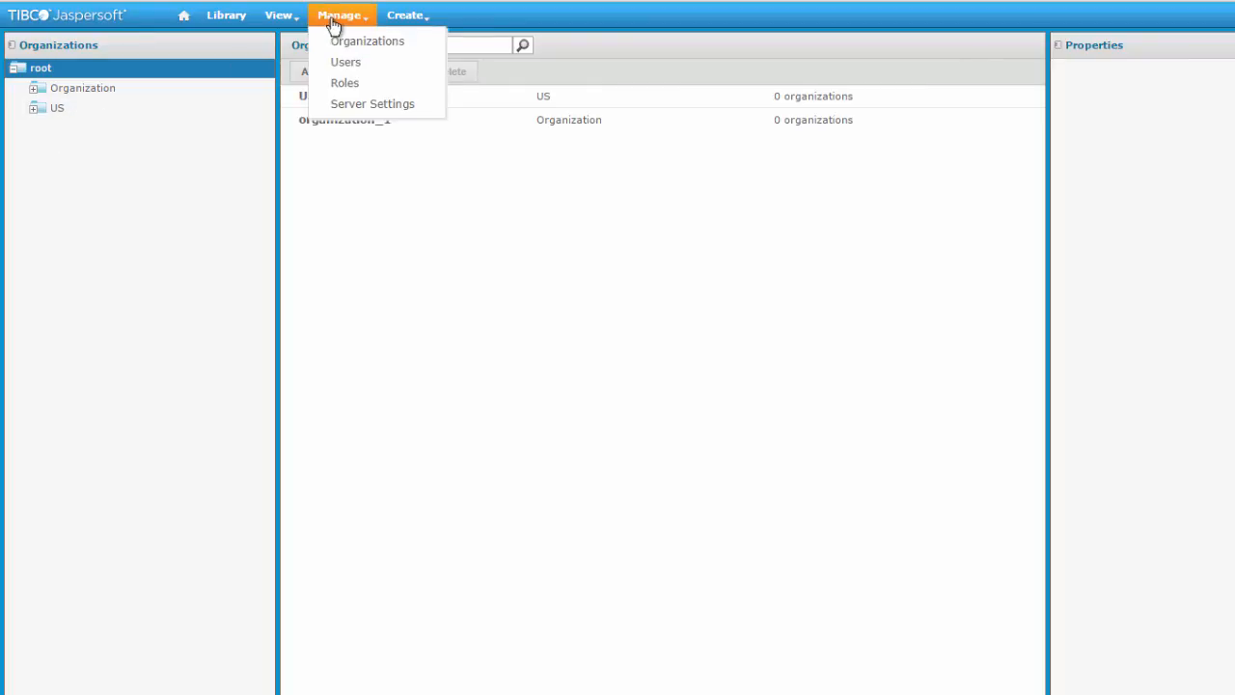
{"action": "left_click", "coordinate": [340, 83]}
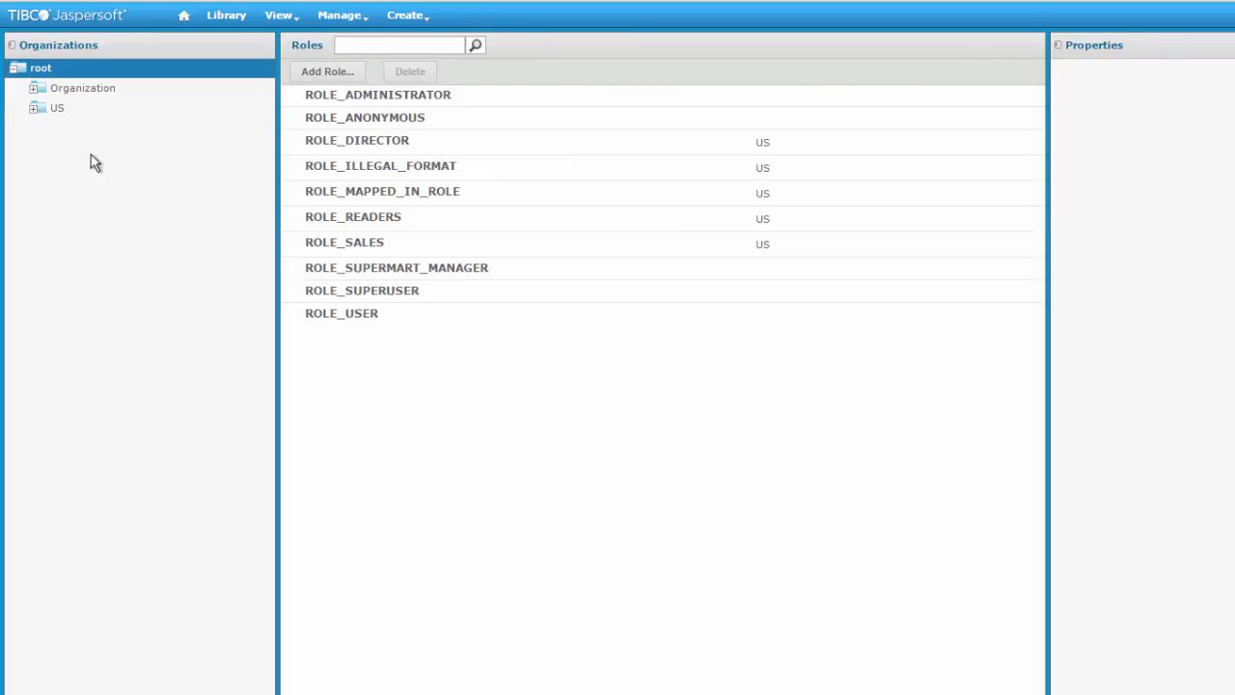
{"action": "left_click", "coordinate": [56, 109]}
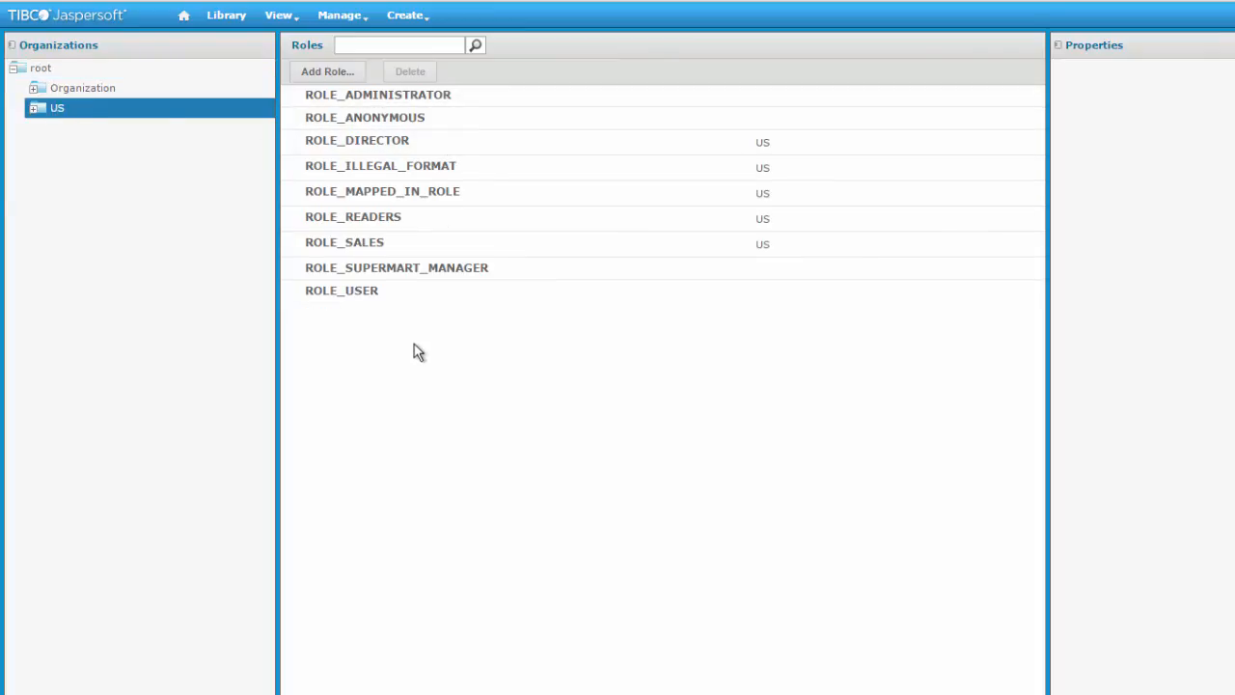
{"action": "left_click", "coordinate": [494, 202]}
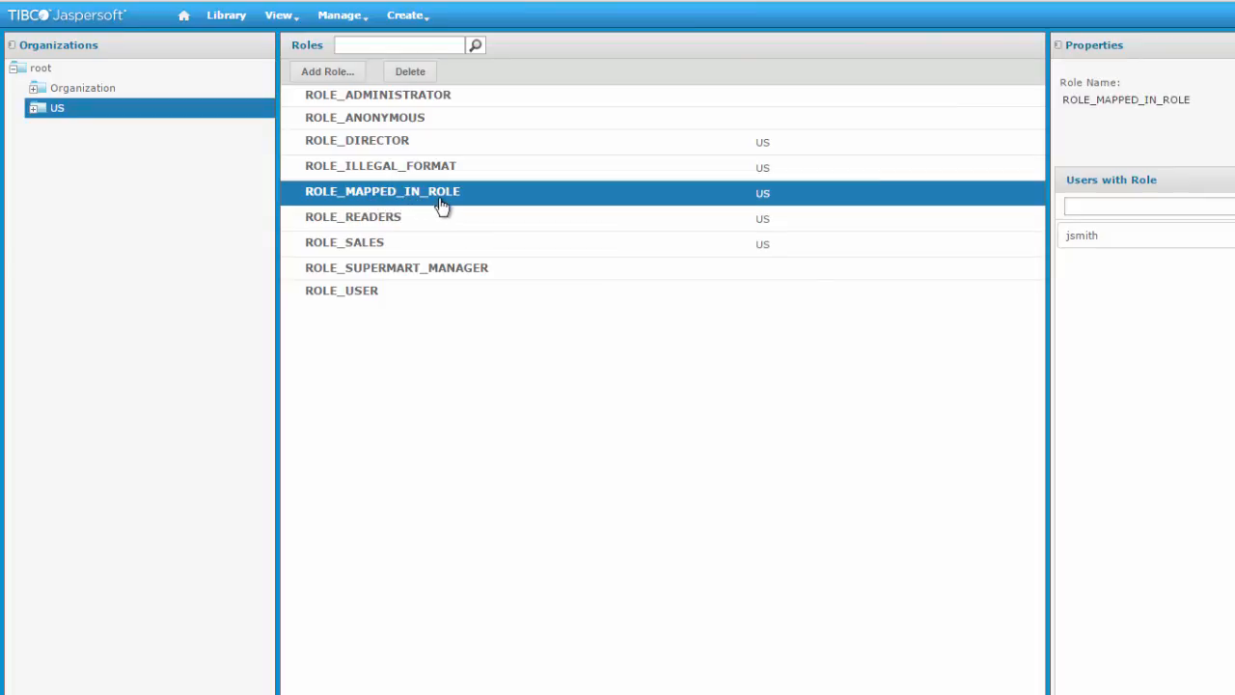
- Place ADSI Edit below the role list, compare its CN=Map to Jasper group with ROLE_MAPPED_IN_ROLE, and return to JasperReports Server
{"action": "key", "text": "alt+Tab"}
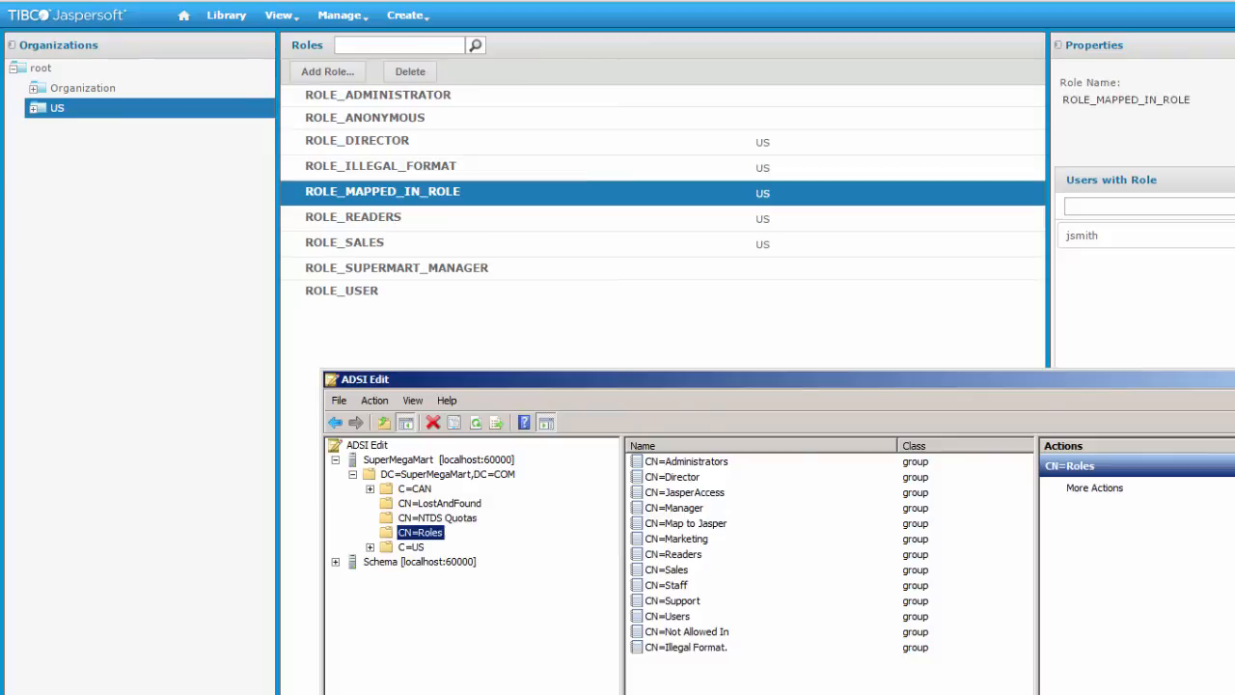
{"action": "left_click_drag", "start_coordinate": [630, 391], "coordinate": [413, 230]}
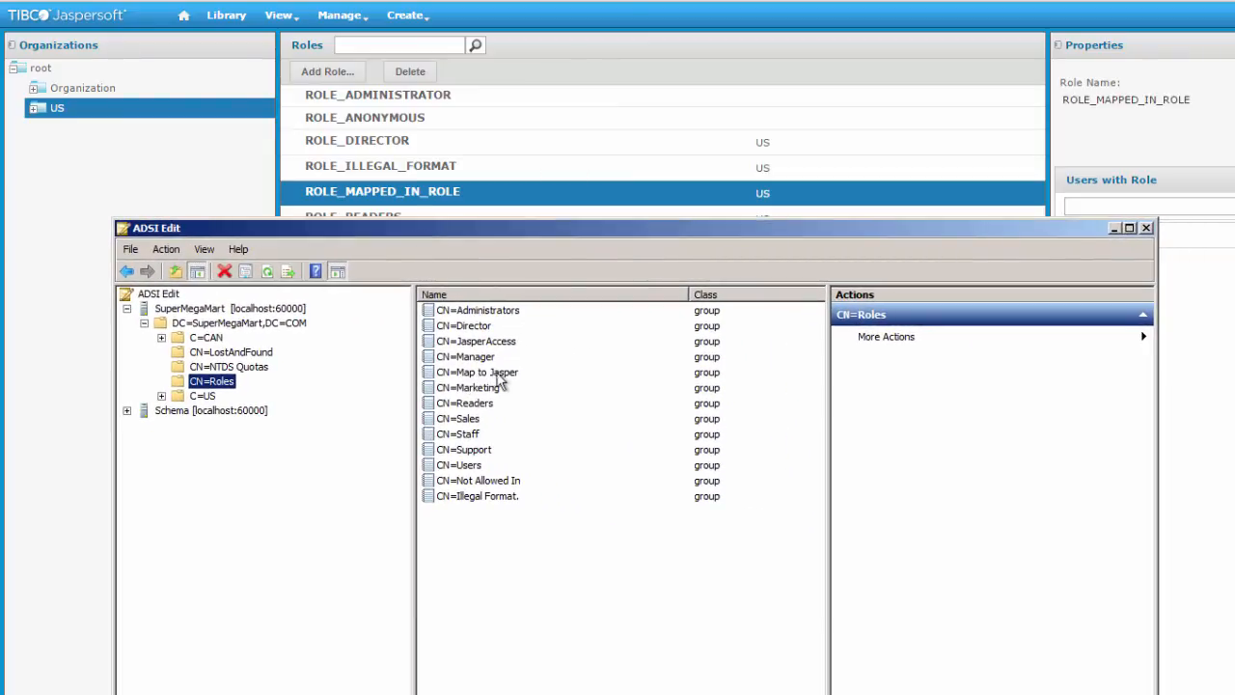
{"action": "left_click", "coordinate": [502, 375]}
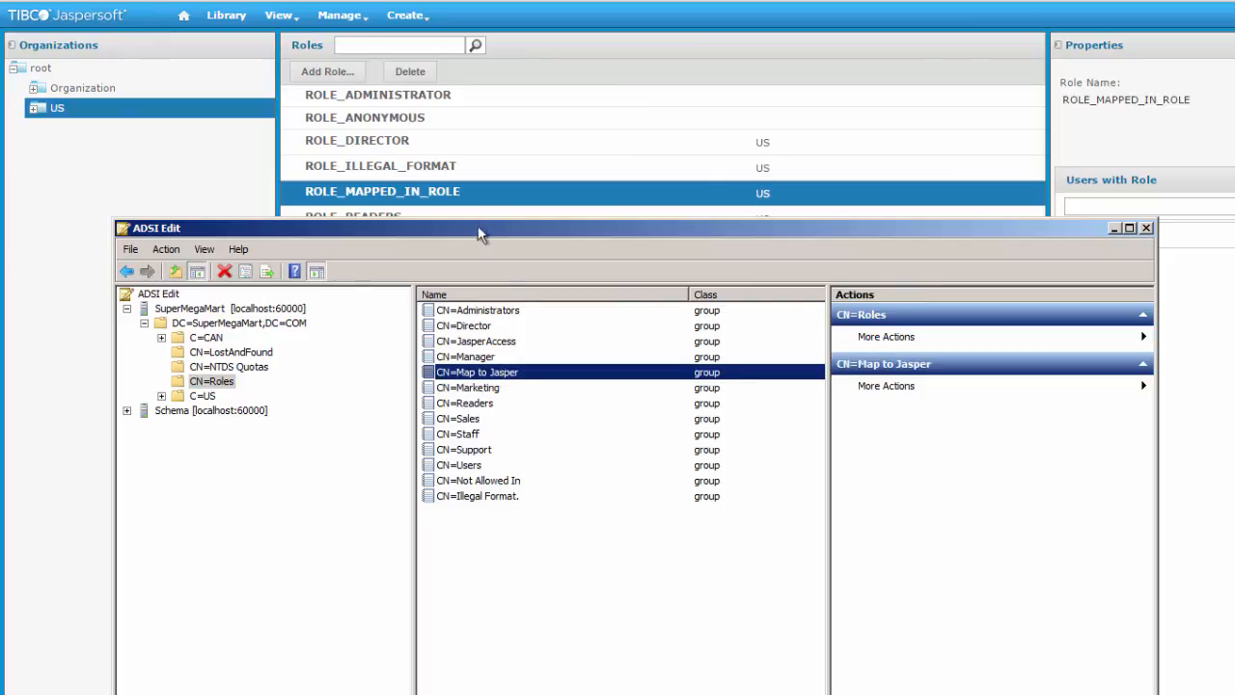
{"action": "left_click_drag", "start_coordinate": [476, 229], "coordinate": [366, 229]}
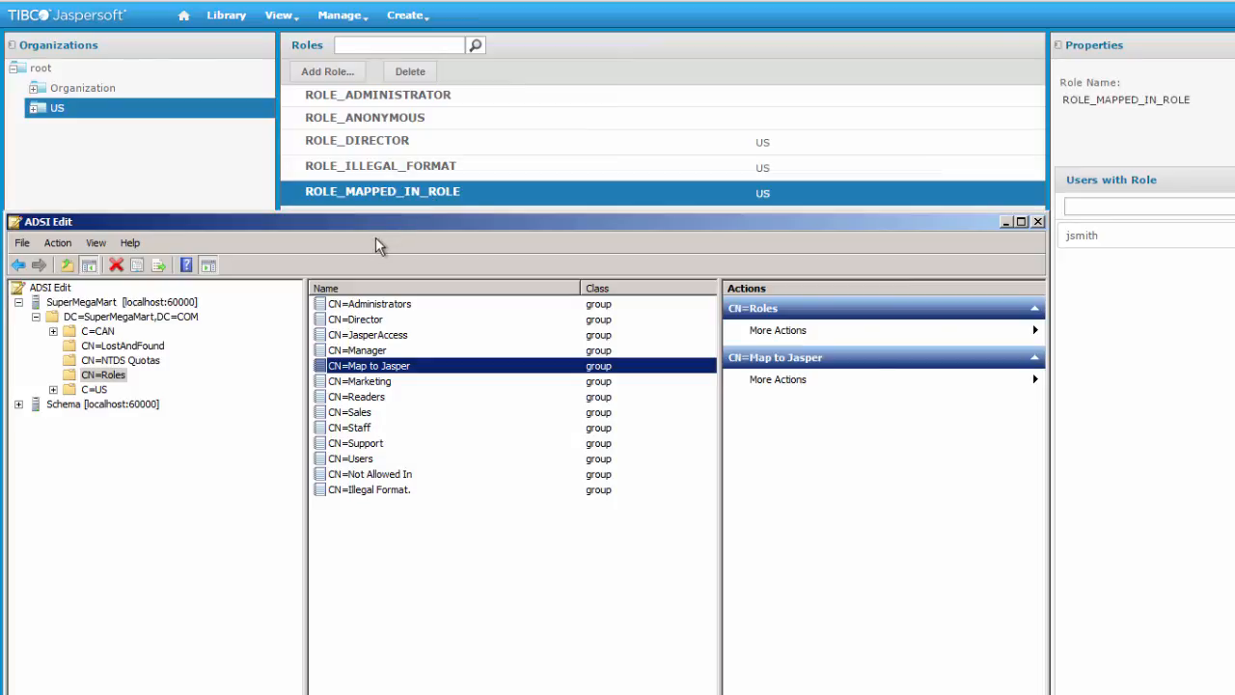
{"action": "left_click", "coordinate": [226, 154]}
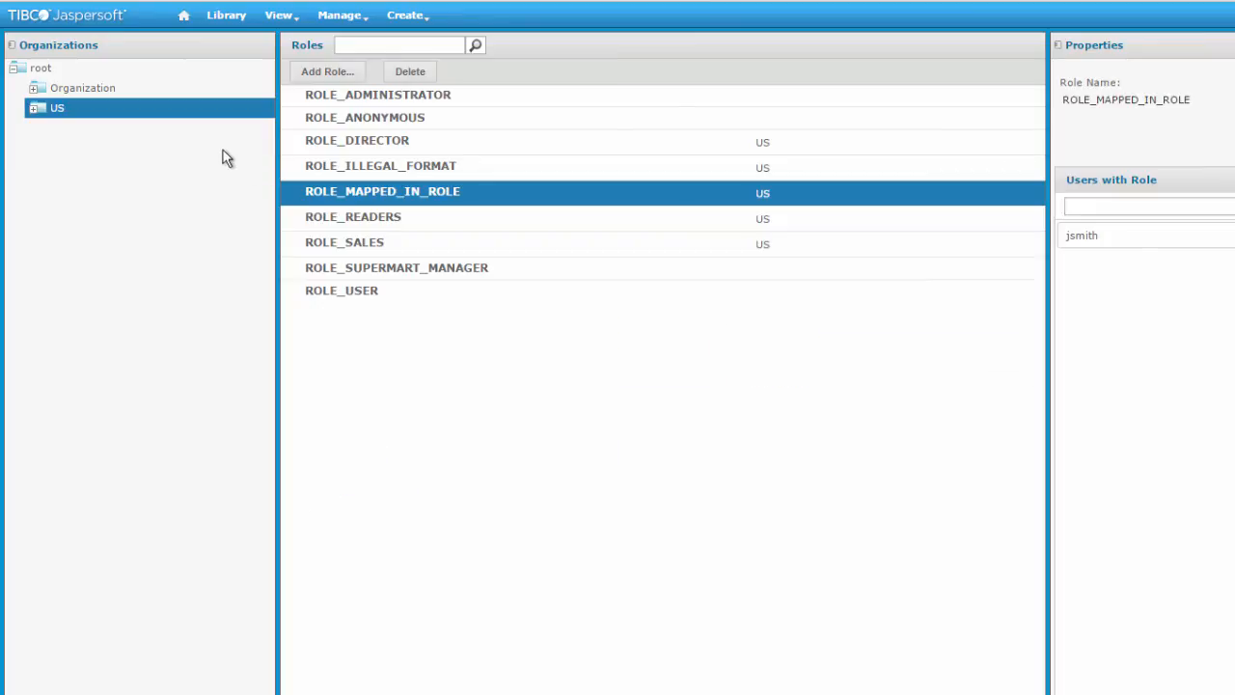
- Review the properties and assigned users of ROLE_READERS, ROLE_SALES, ROLE_SUPERMART_MANAGER and ROLE_USER
{"action": "left_click", "coordinate": [396, 225]}
{"action": "left_click", "coordinate": [396, 246]}
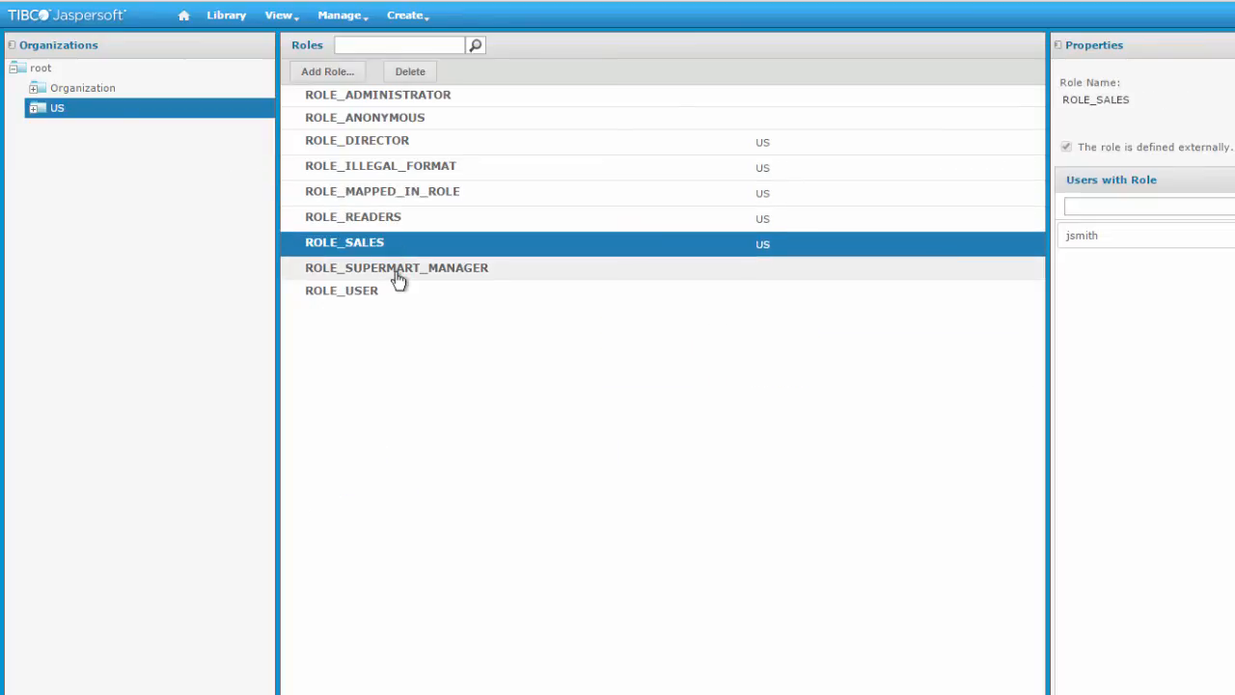
{"action": "left_click", "coordinate": [399, 274]}
{"action": "left_click", "coordinate": [320, 297]}
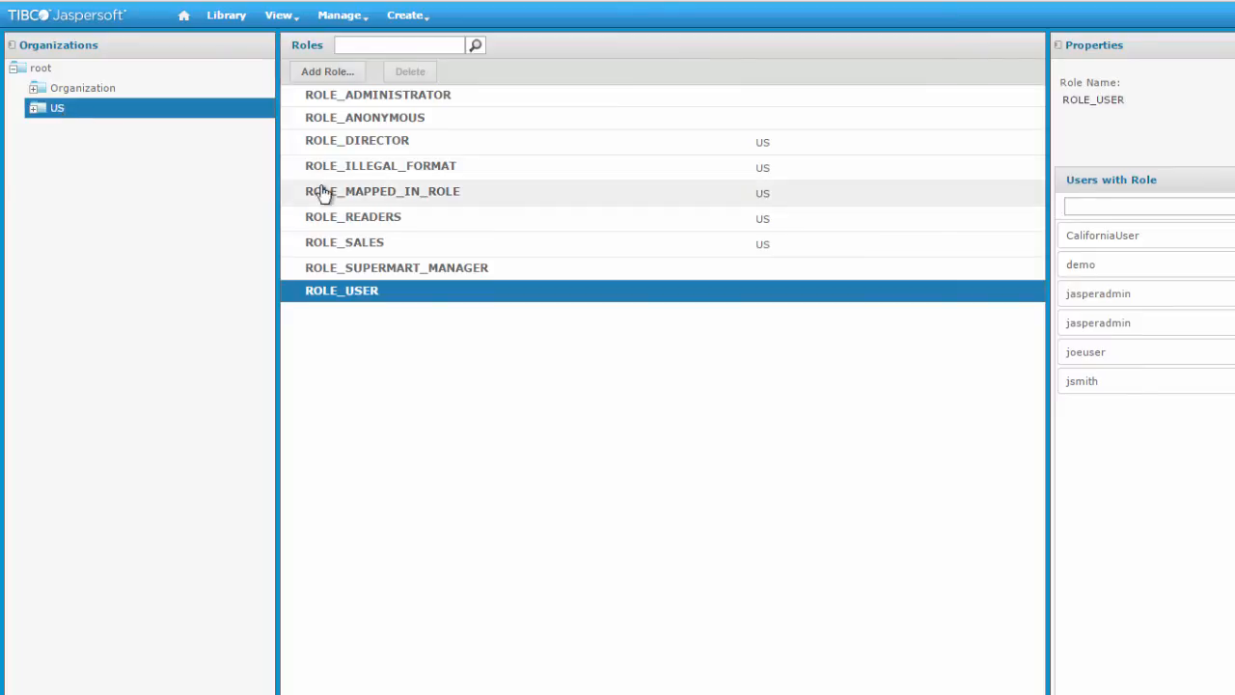
- Compare the external-definition setting and assigned users of ROLE_DIRECTOR, ROLE_ILLEGAL_FORMAT, ROLE_MAPPED_IN_ROLE and ROLE_READERS
{"action": "left_click", "coordinate": [394, 151]}
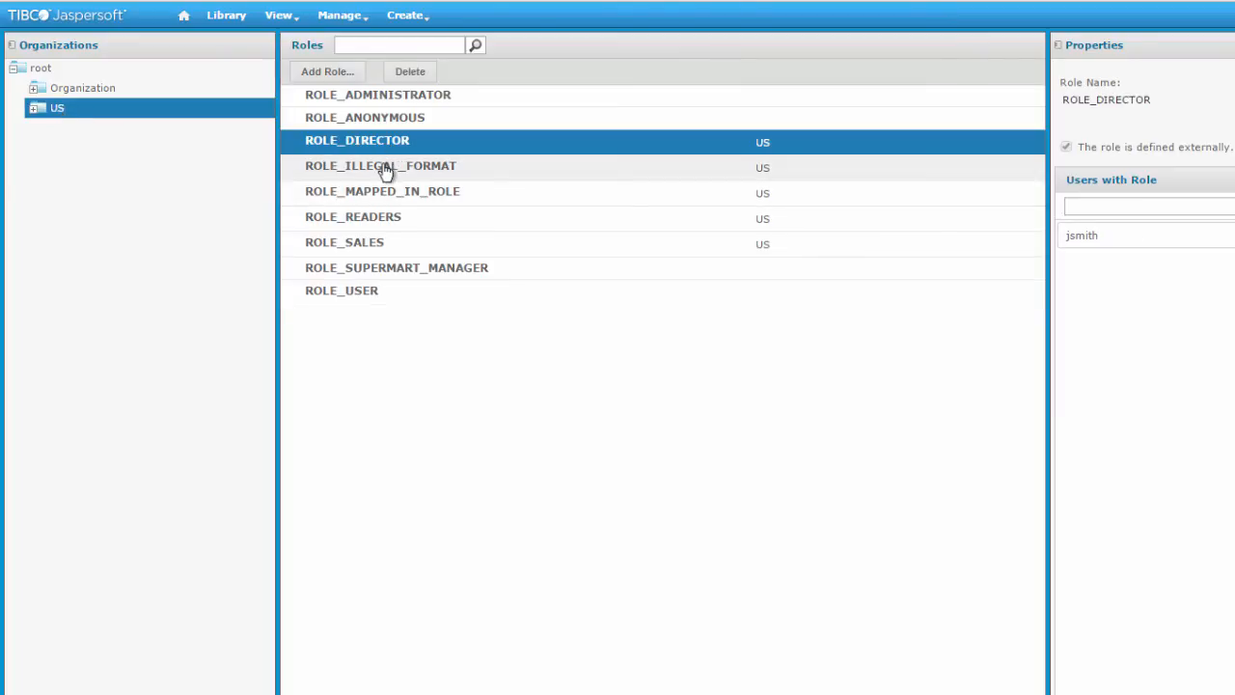
{"action": "left_click", "coordinate": [391, 166]}
{"action": "left_click", "coordinate": [381, 192]}
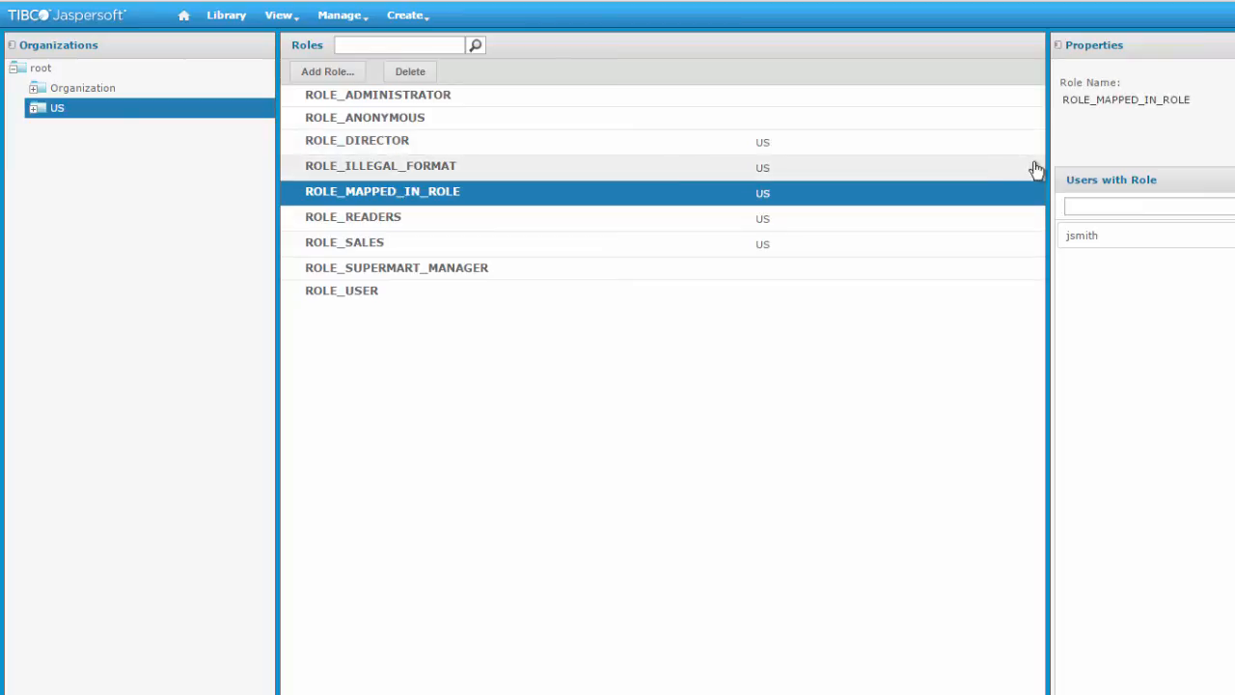
{"action": "left_click", "coordinate": [415, 168], "text": "ctrl"}
{"action": "left_click", "coordinate": [415, 168]}
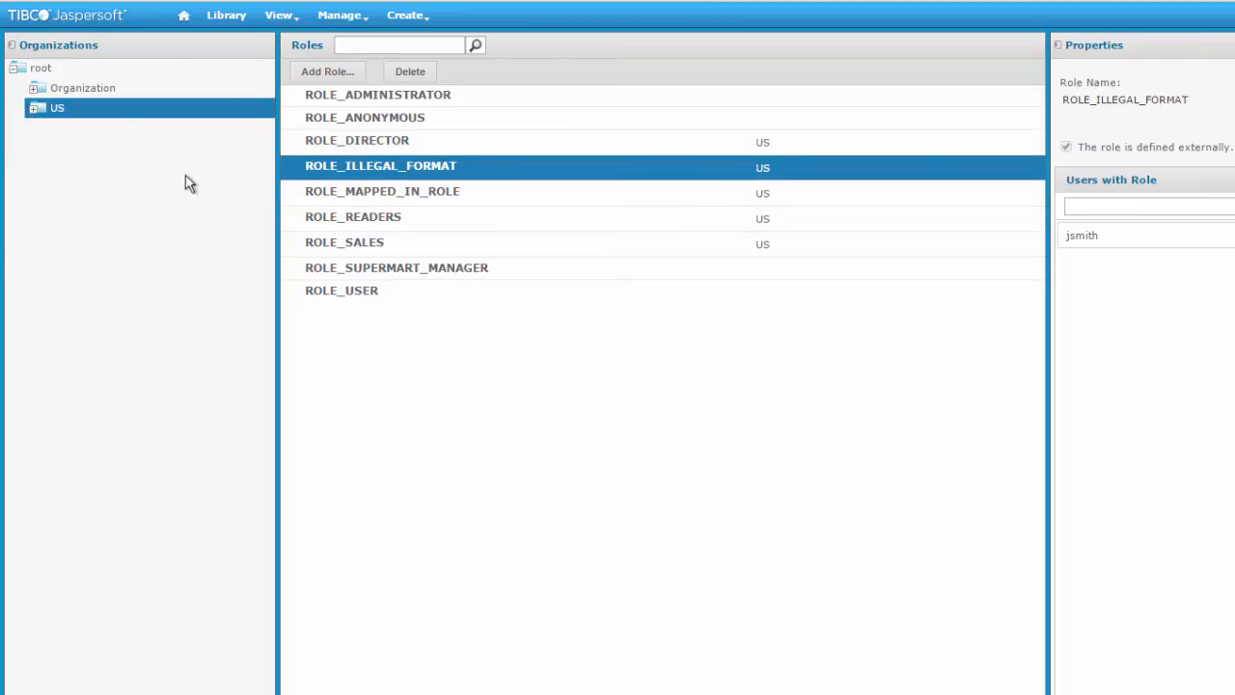
{"action": "left_click", "coordinate": [382, 195]}
{"action": "left_click", "coordinate": [378, 169]}
{"action": "left_click", "coordinate": [421, 197]}
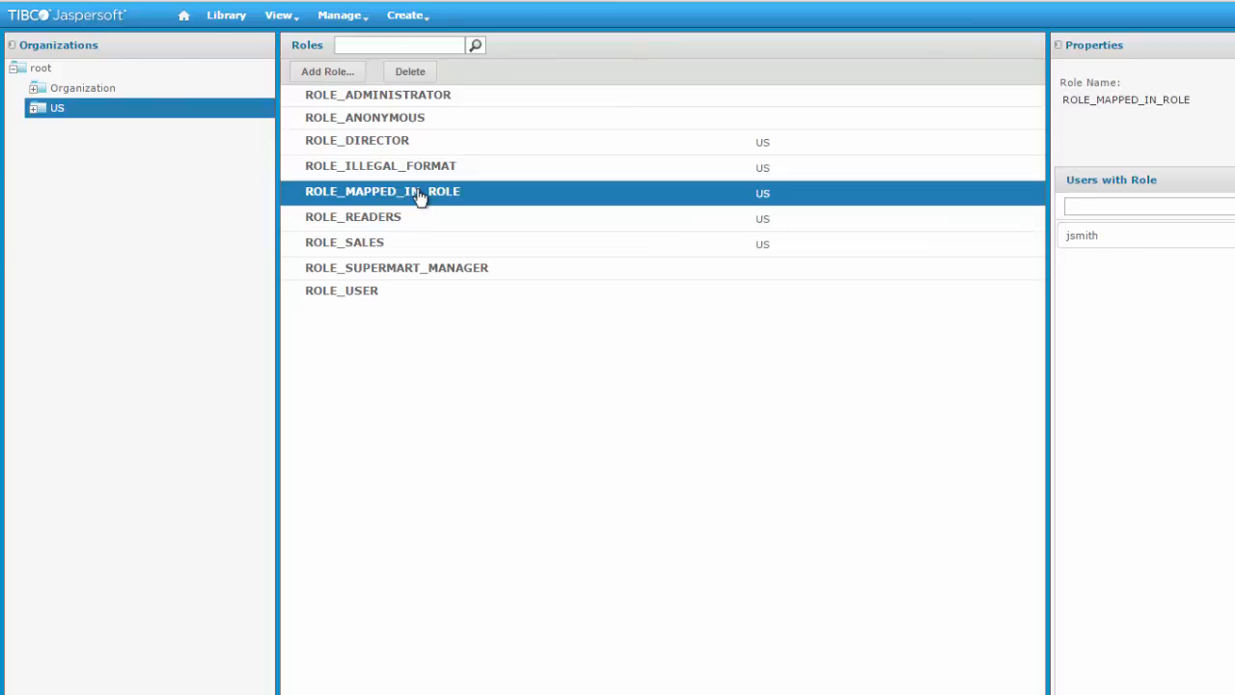
{"action": "left_click", "coordinate": [418, 221]}
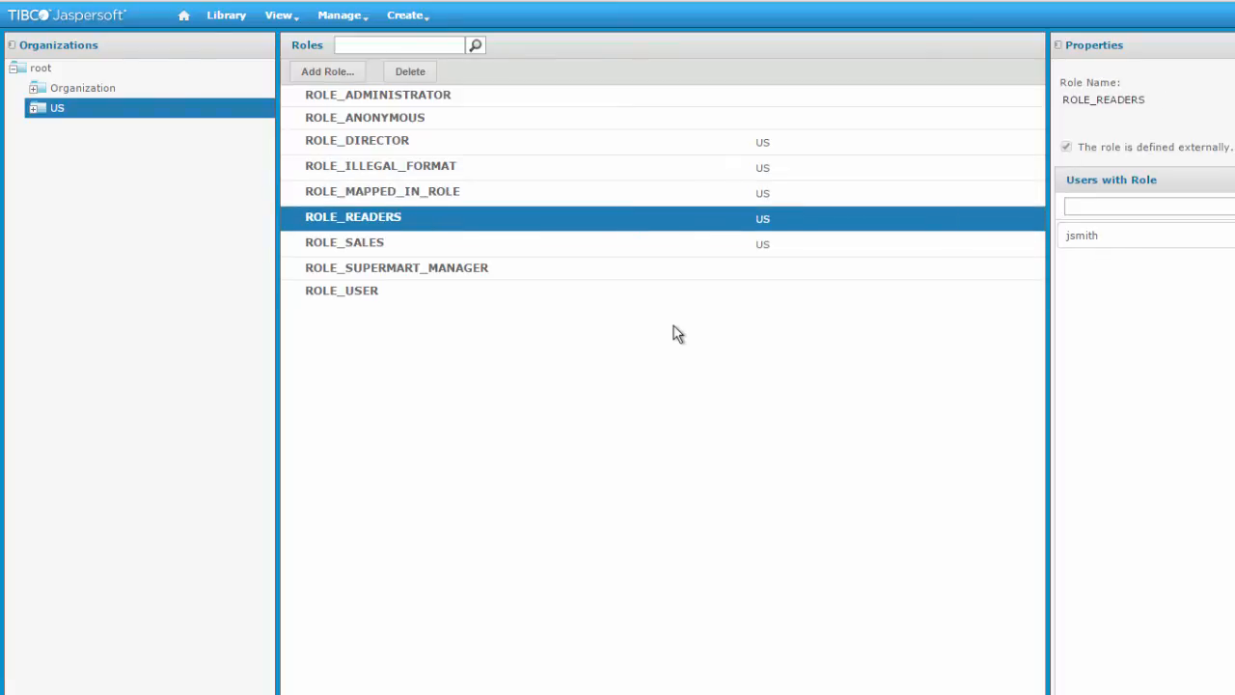
- Open user management for the US organization and check the assigned roles of the external LDAP user and of jasperadmin
{"action": "mouse_move", "coordinate": [359, 24]}
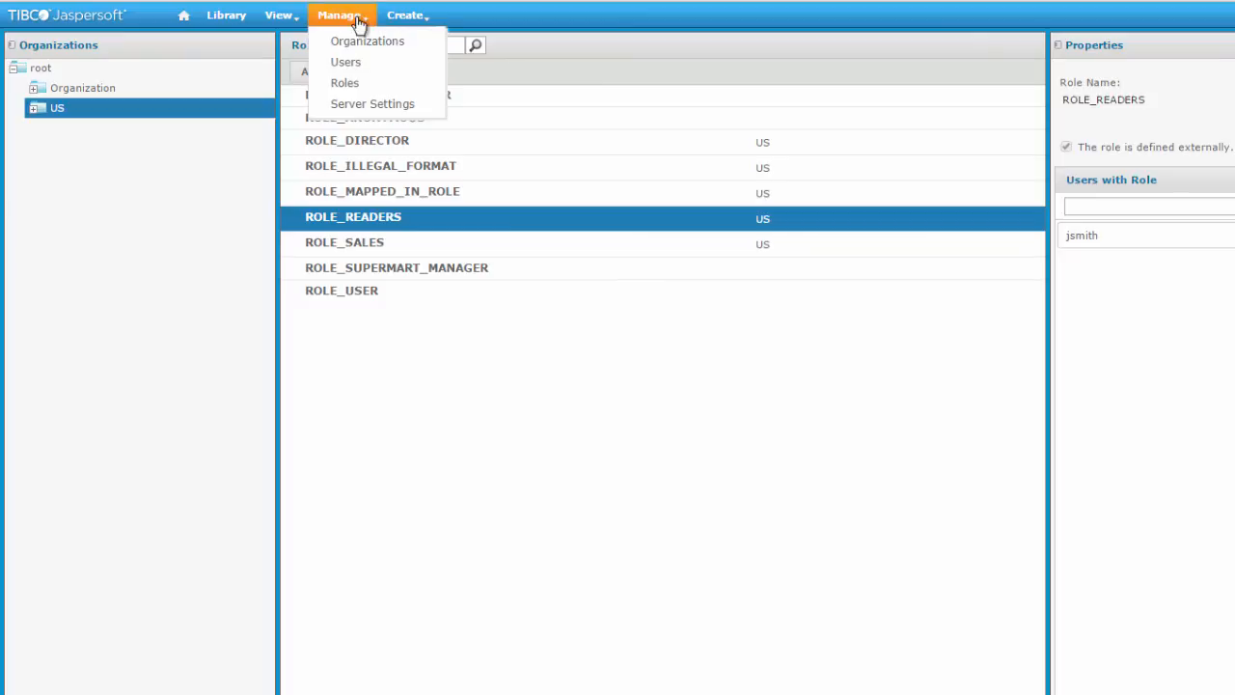
{"action": "left_click", "coordinate": [345, 60]}
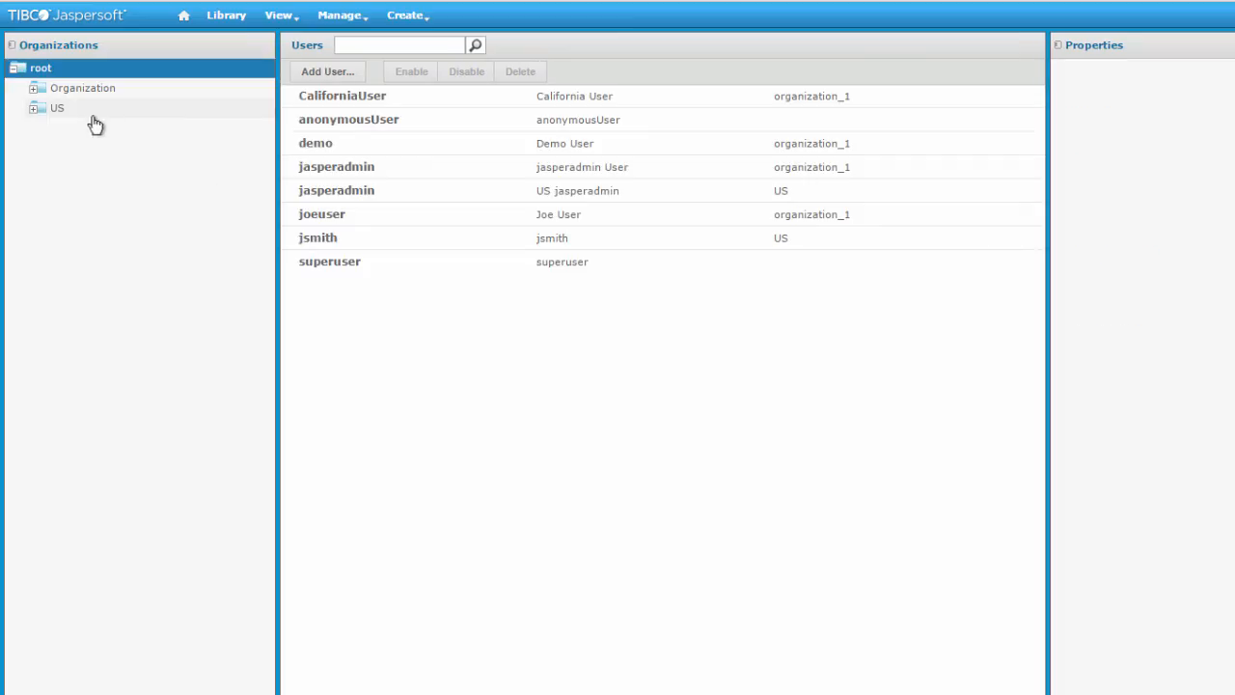
{"action": "left_click", "coordinate": [56, 110]}
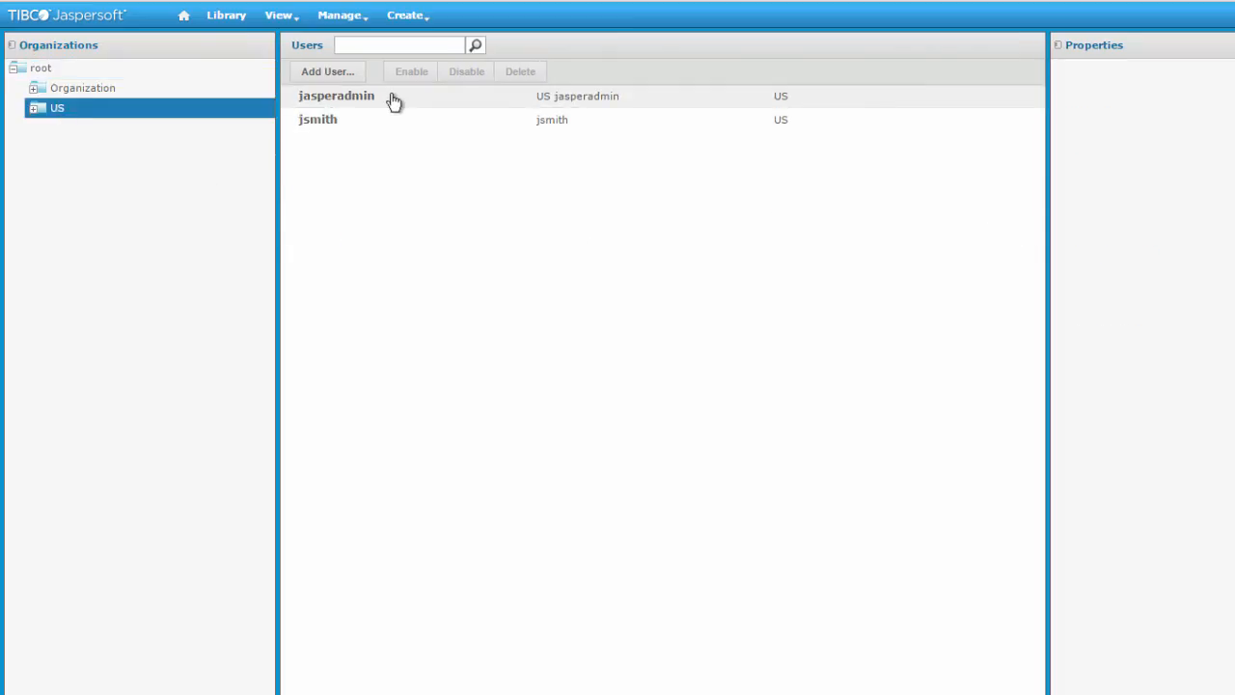
{"action": "left_click", "coordinate": [378, 120]}
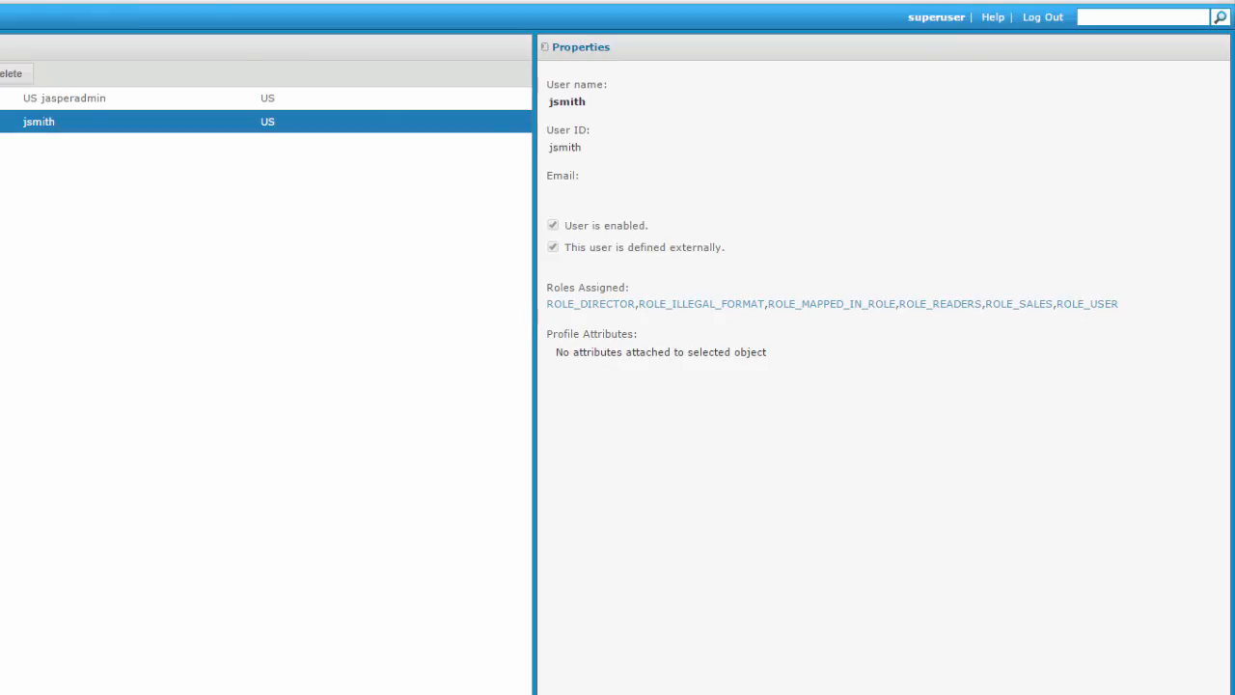
{"action": "left_click", "coordinate": [9, 98]}
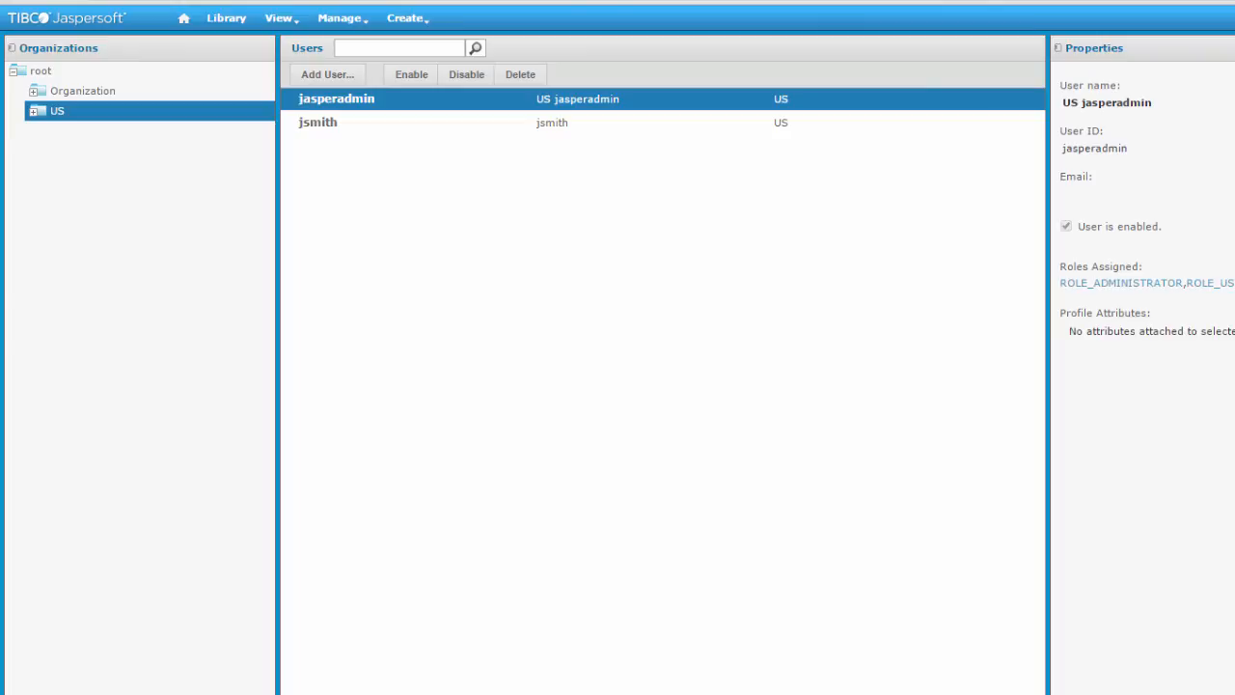
- Switch to ADSI Edit, inspect the member attribute values of the CN=JasperAccess group, and close its properties without changes
{"action": "key", "text": "alt+Tab"}
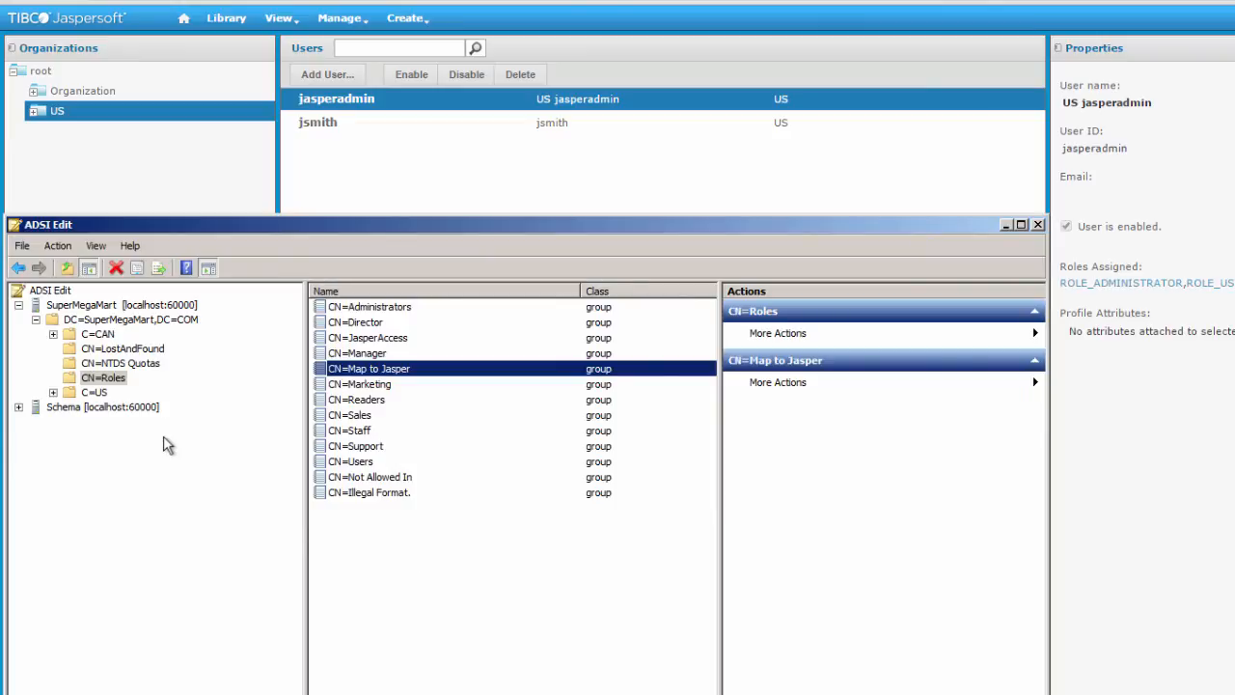
{"action": "left_click", "coordinate": [384, 338]}
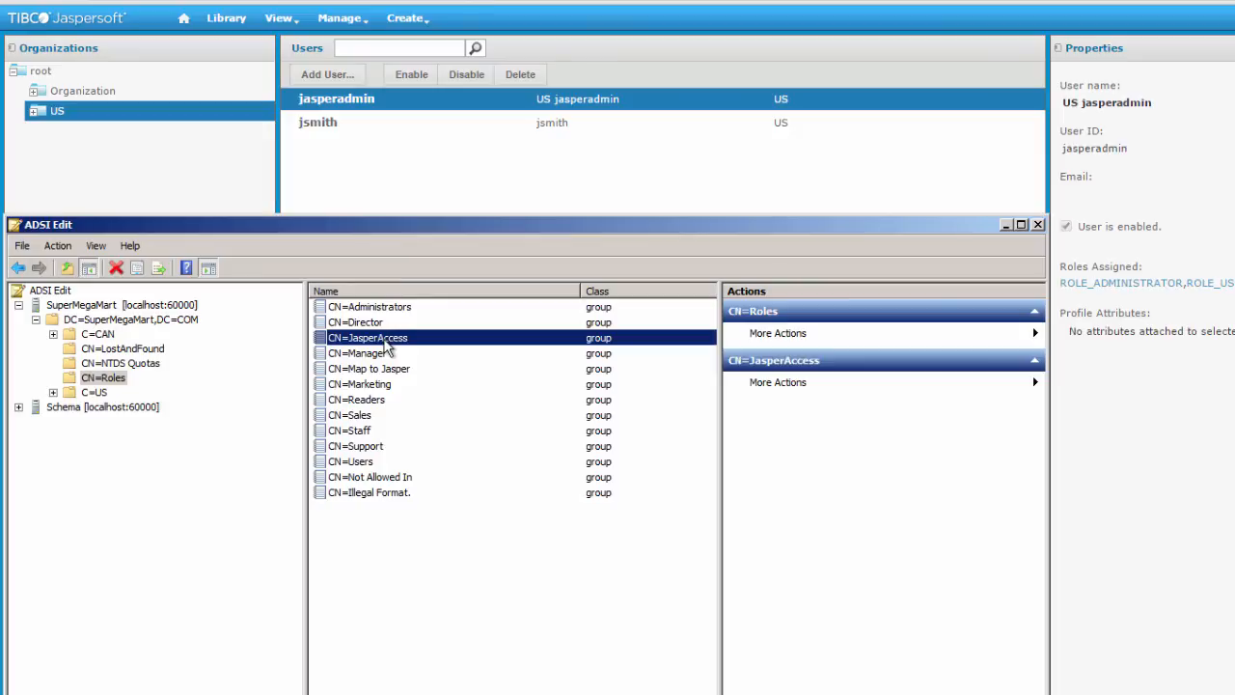
{"action": "double_click", "coordinate": [384, 340]}
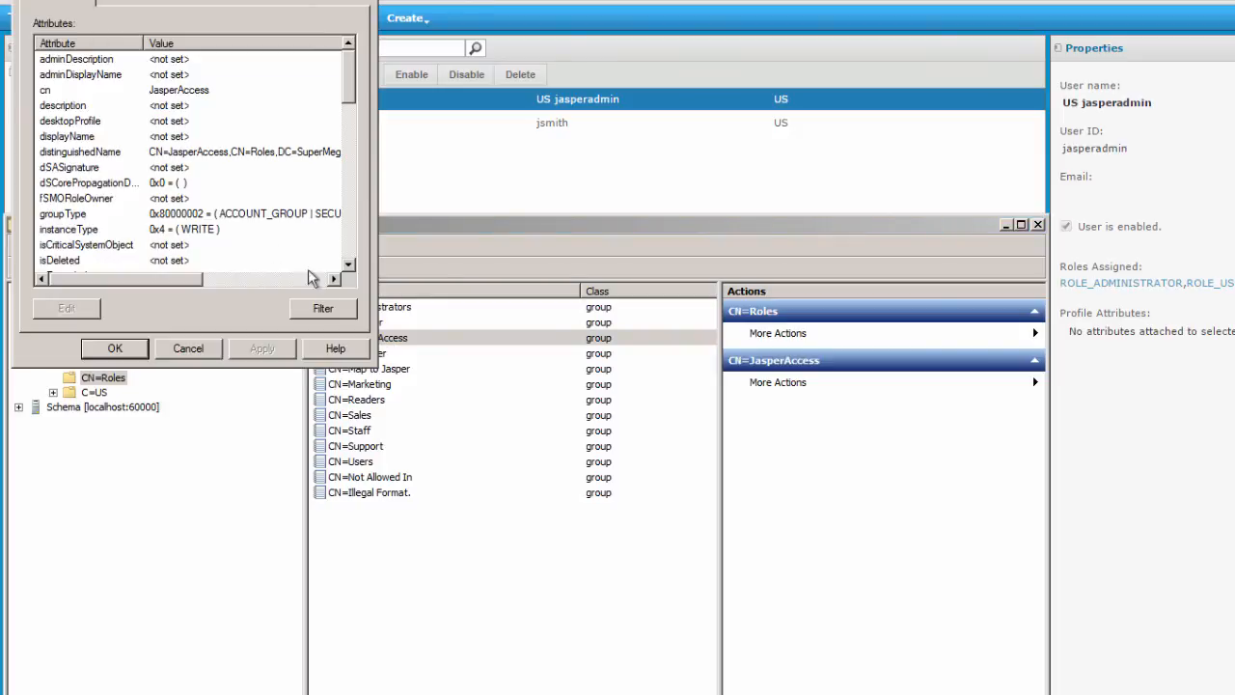
{"action": "scroll", "coordinate": [236, 211], "scroll_direction": "down", "scroll_amount": 2}
{"action": "double_click", "coordinate": [231, 229]}
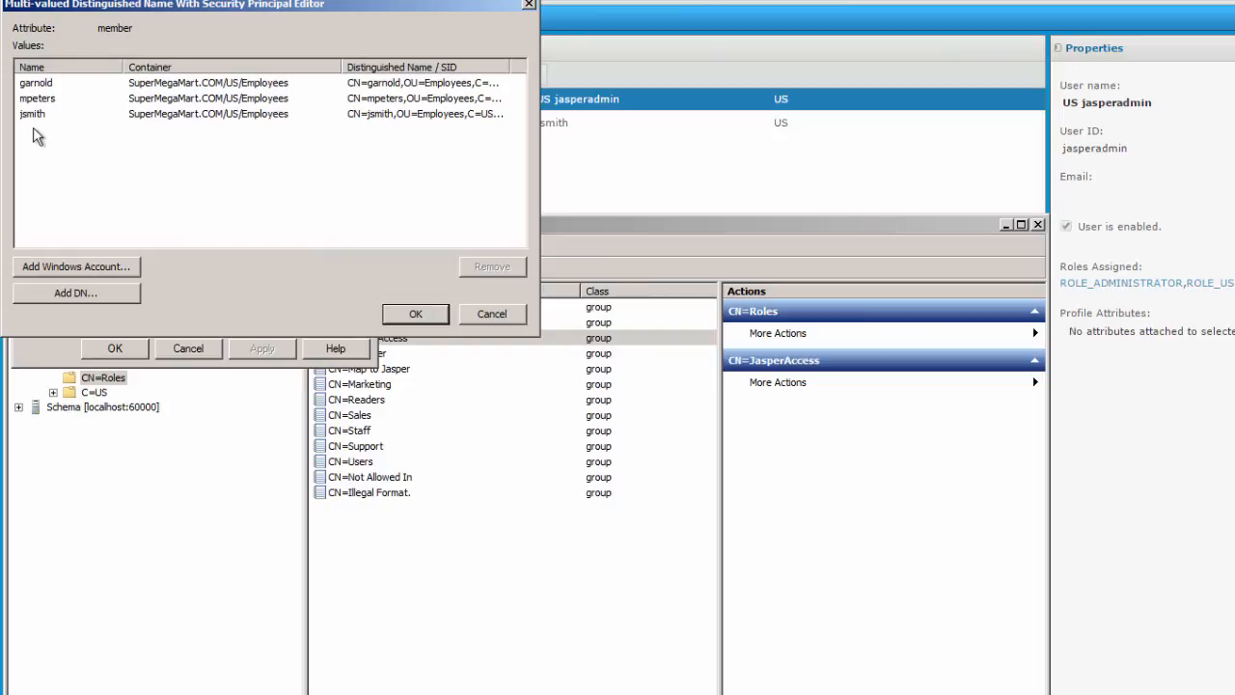
{"action": "left_click", "coordinate": [485, 317]}
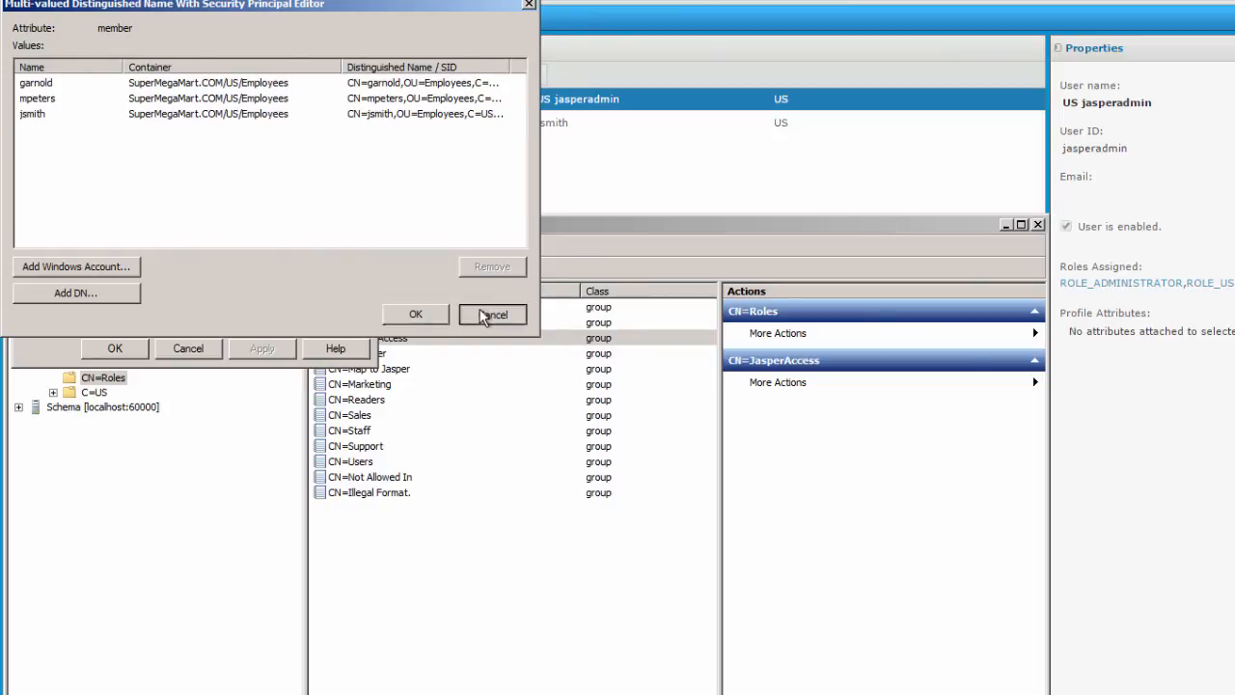
{"action": "left_click", "coordinate": [193, 355]}
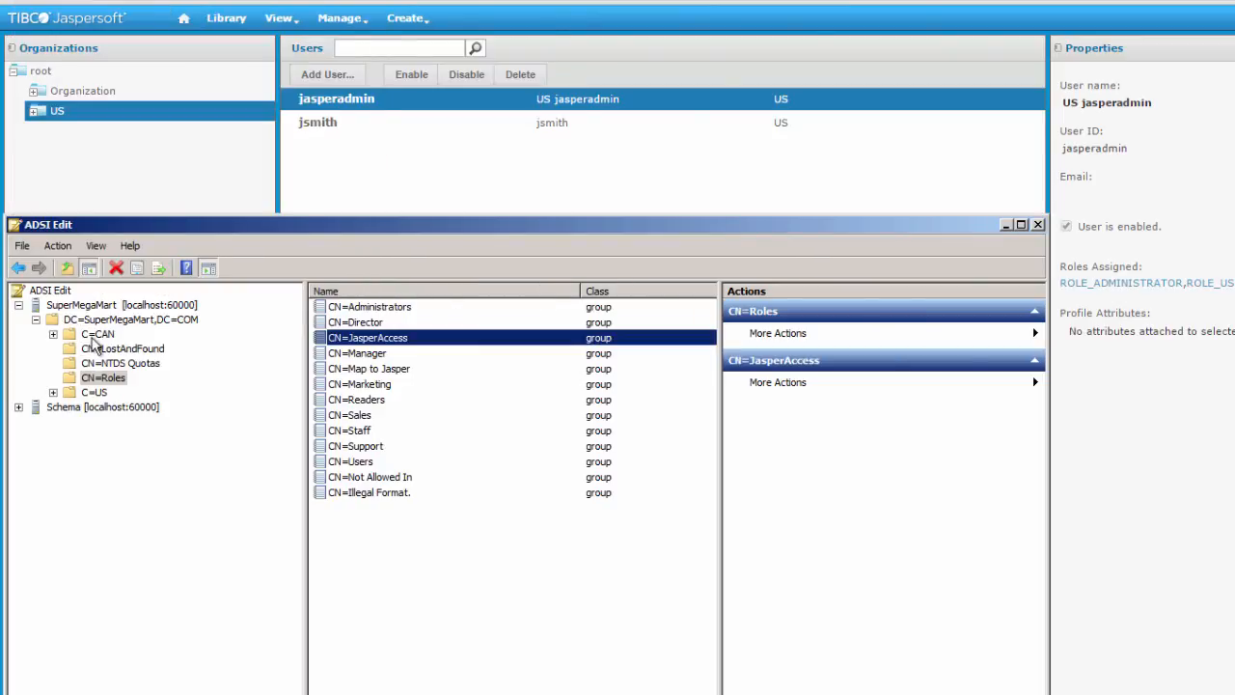
- Expand C=CAN in the SuperMegaMart directory and list the users in its OU=Employees unit
{"action": "left_click", "coordinate": [97, 335]}
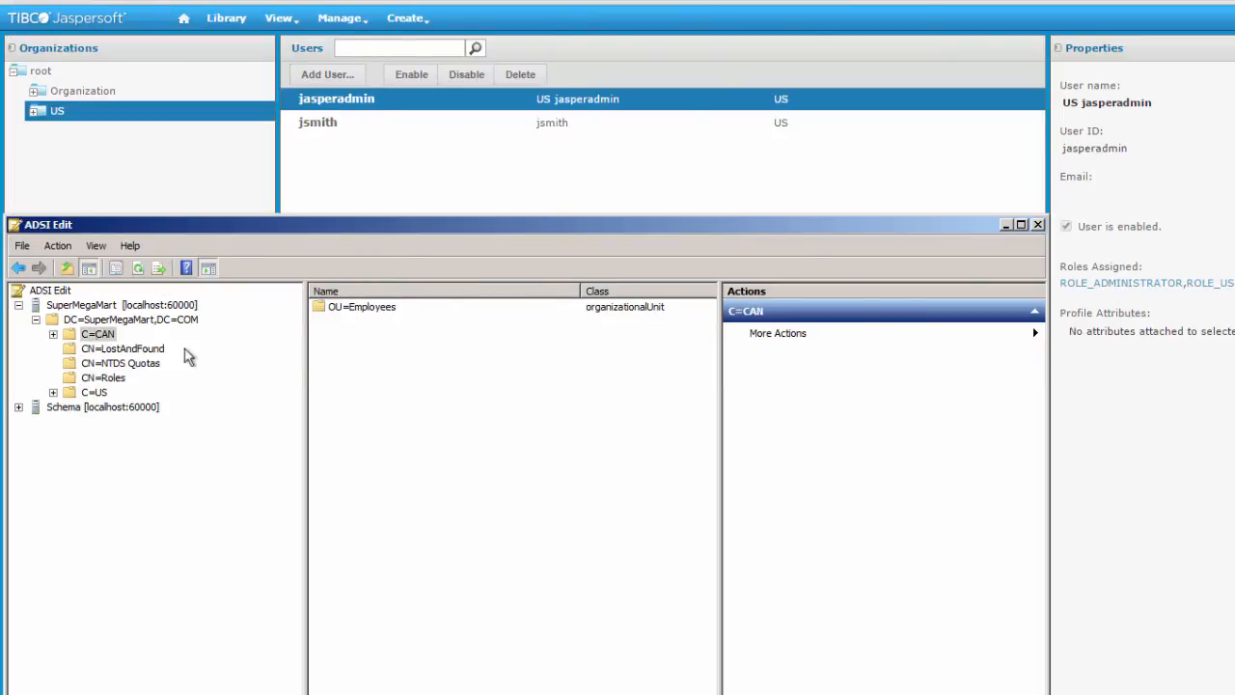
{"action": "left_click", "coordinate": [53, 335]}
{"action": "left_click", "coordinate": [121, 348]}
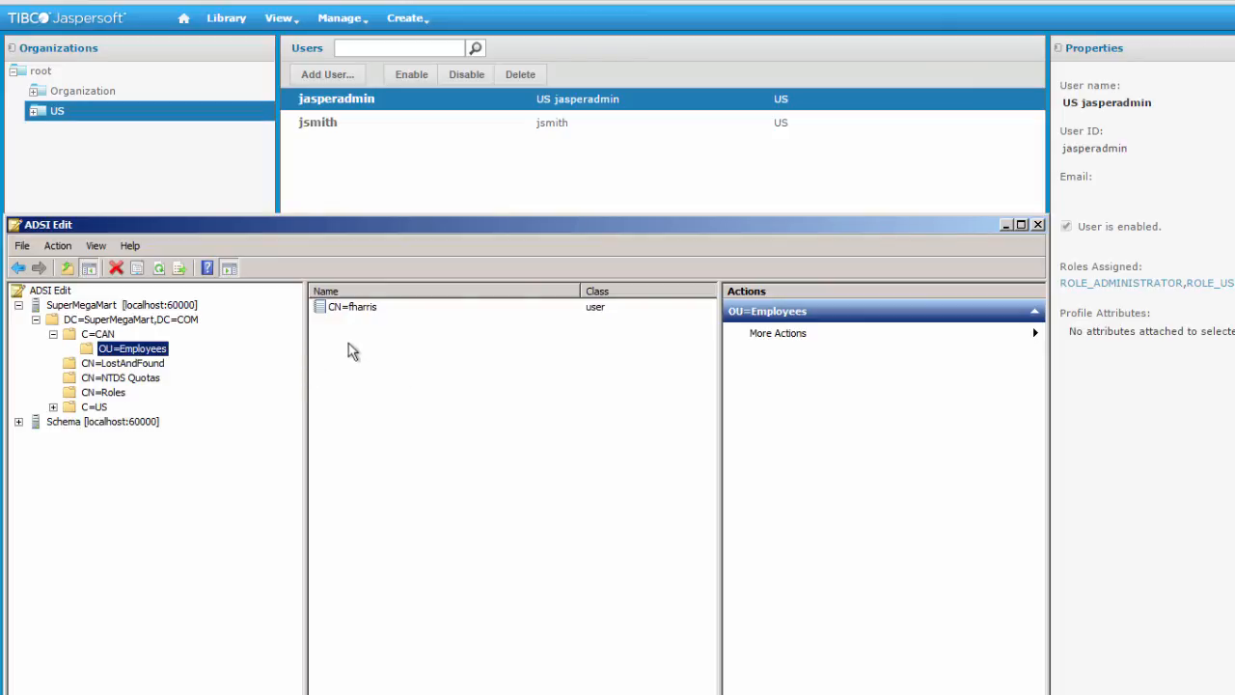
- Select the user in the CAN Employees unit and switch to GamutLogViewer to check the newest jasperserver.log entries
{"action": "left_click", "coordinate": [354, 310]}
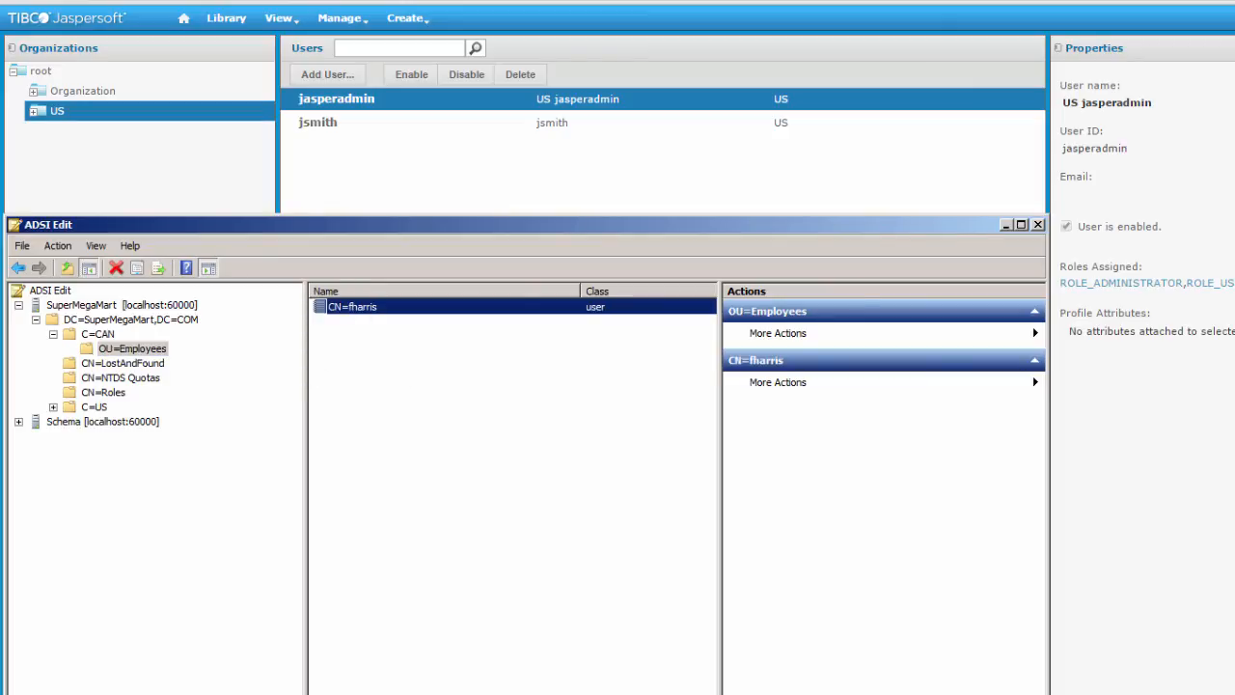
{"action": "key", "text": "alt+Tab"}
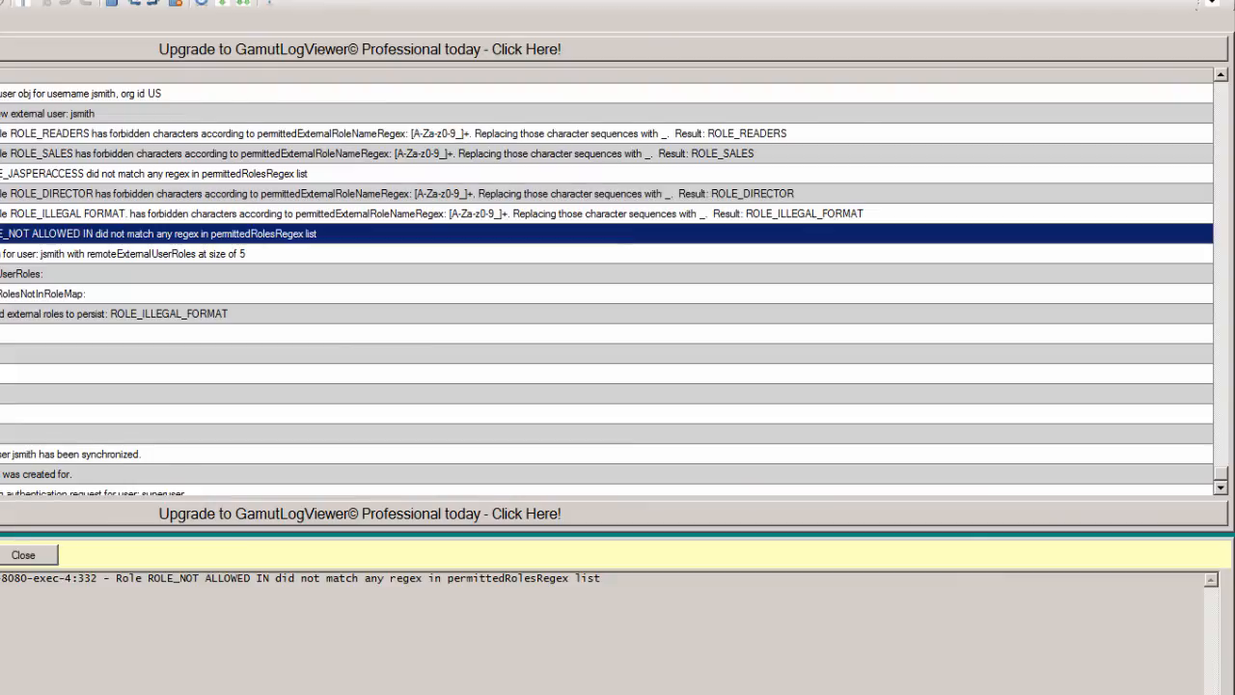
{"action": "left_click", "coordinate": [97, 474]}
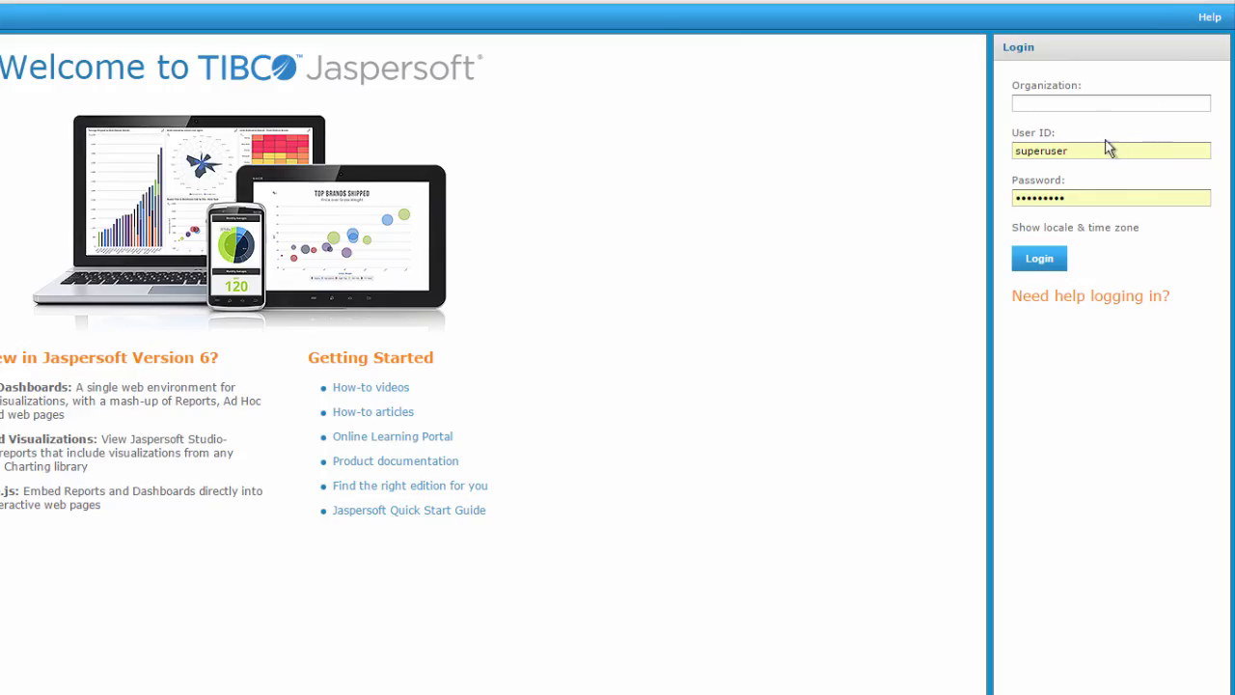
- Try to log in to JasperReports Server as the CAN employee, using the saved credentials and a blank organization
{"action": "left_click", "coordinate": [1091, 151]}
{"action": "double_click", "coordinate": [1091, 151]}
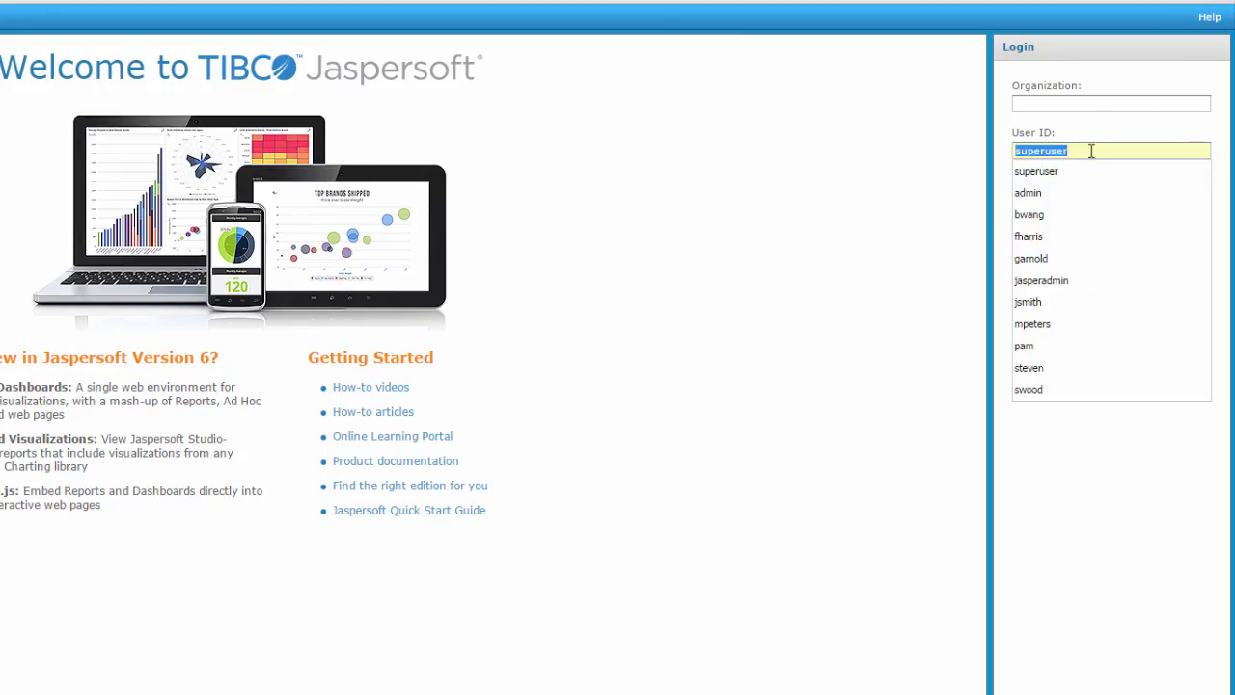
{"action": "left_click", "coordinate": [1055, 236]}
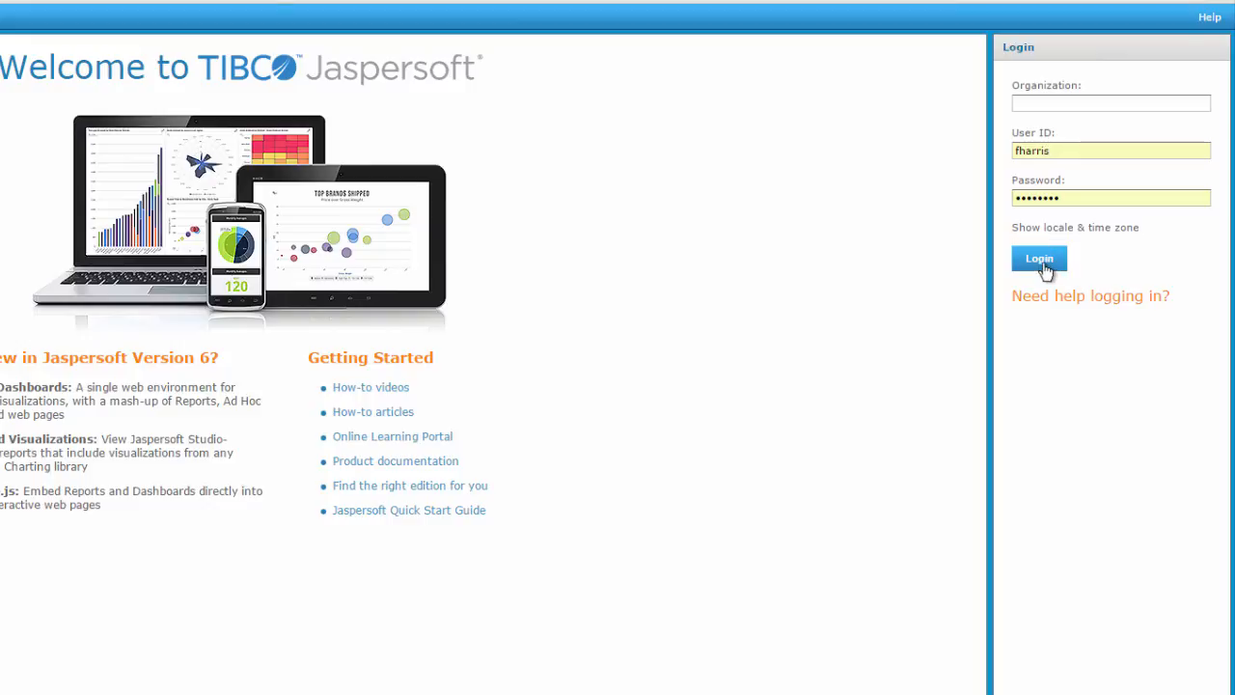
{"action": "left_click", "coordinate": [1045, 264]}
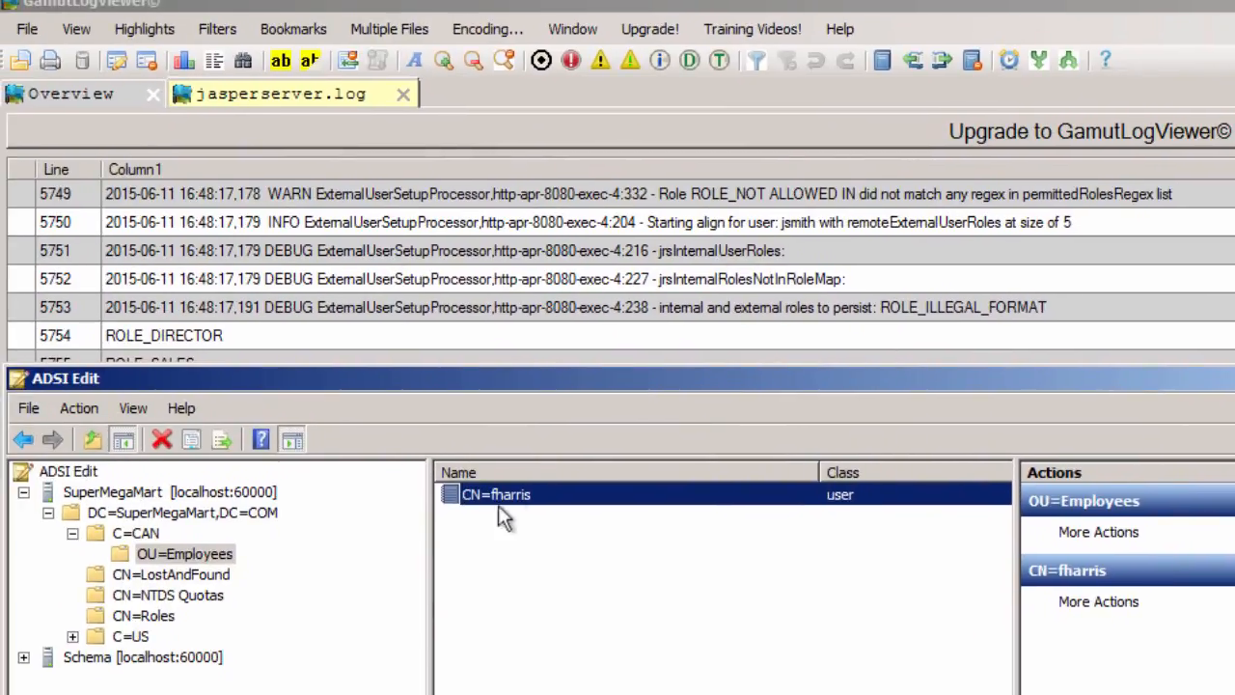
- In ADSI Edit, copy the CAN employee's distinguishedName value and close the user's properties without changes
{"action": "double_click", "coordinate": [499, 496]}
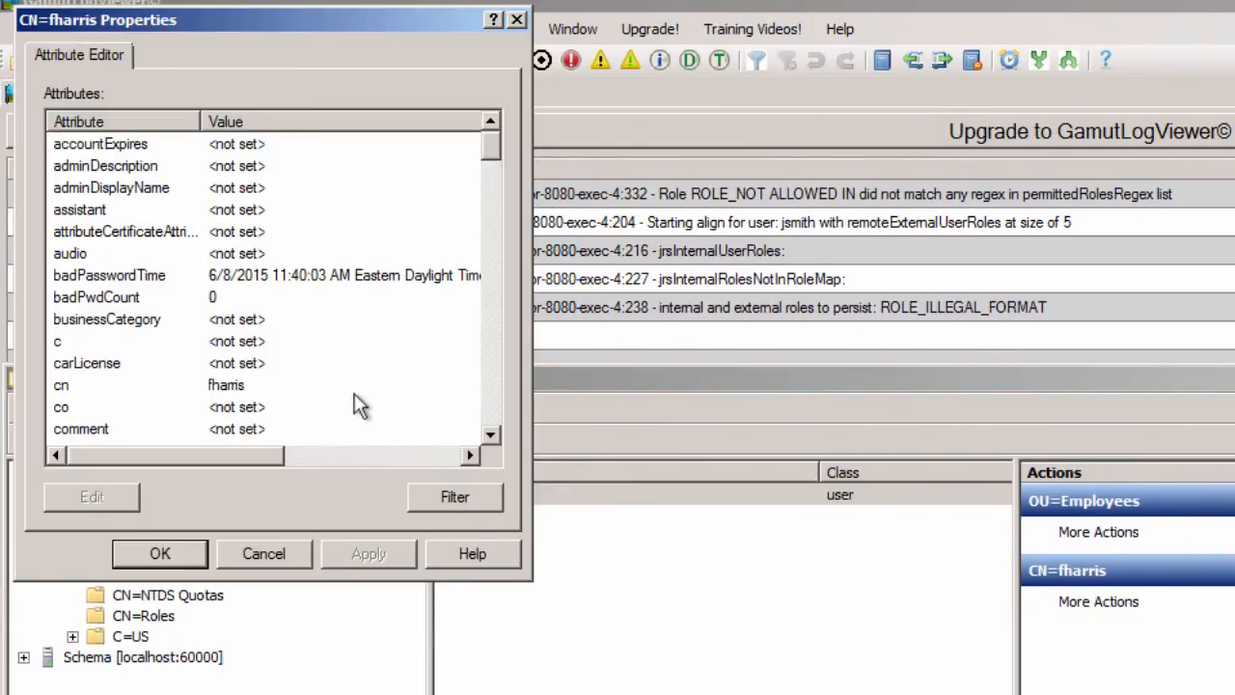
{"action": "scroll", "coordinate": [345, 377], "scroll_direction": "down", "scroll_amount": 8}
{"action": "scroll", "coordinate": [344, 377], "scroll_direction": "up", "scroll_amount": 2}
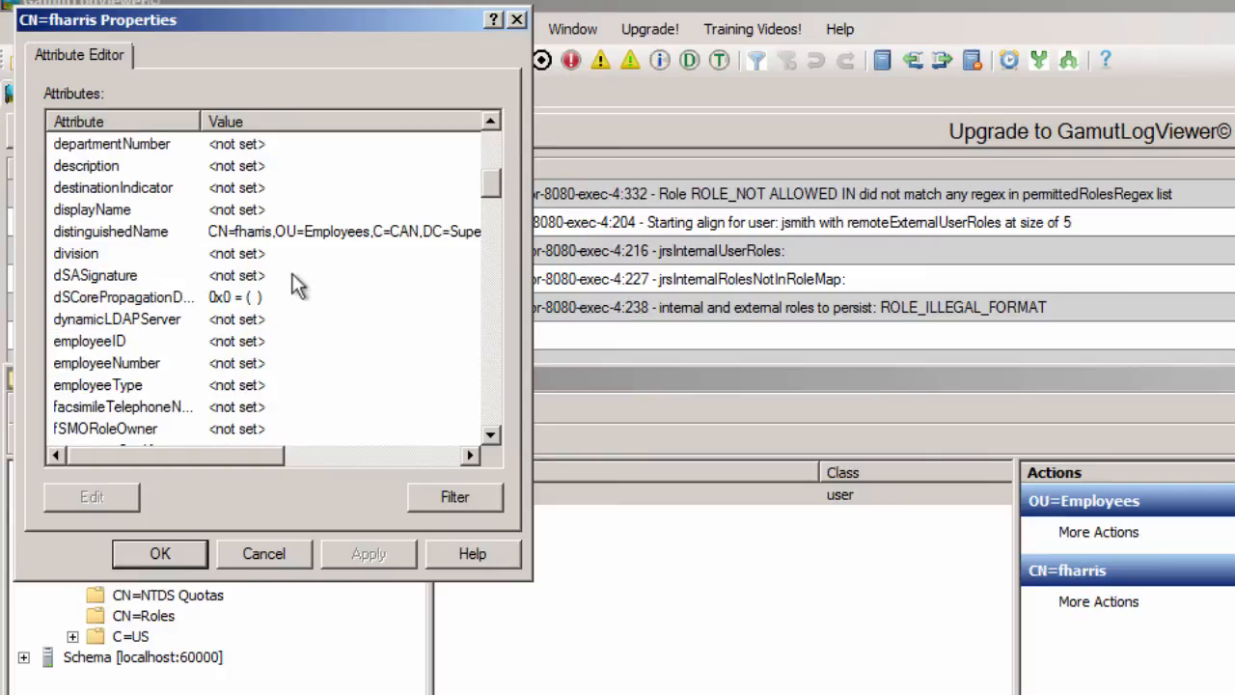
{"action": "double_click", "coordinate": [268, 231]}
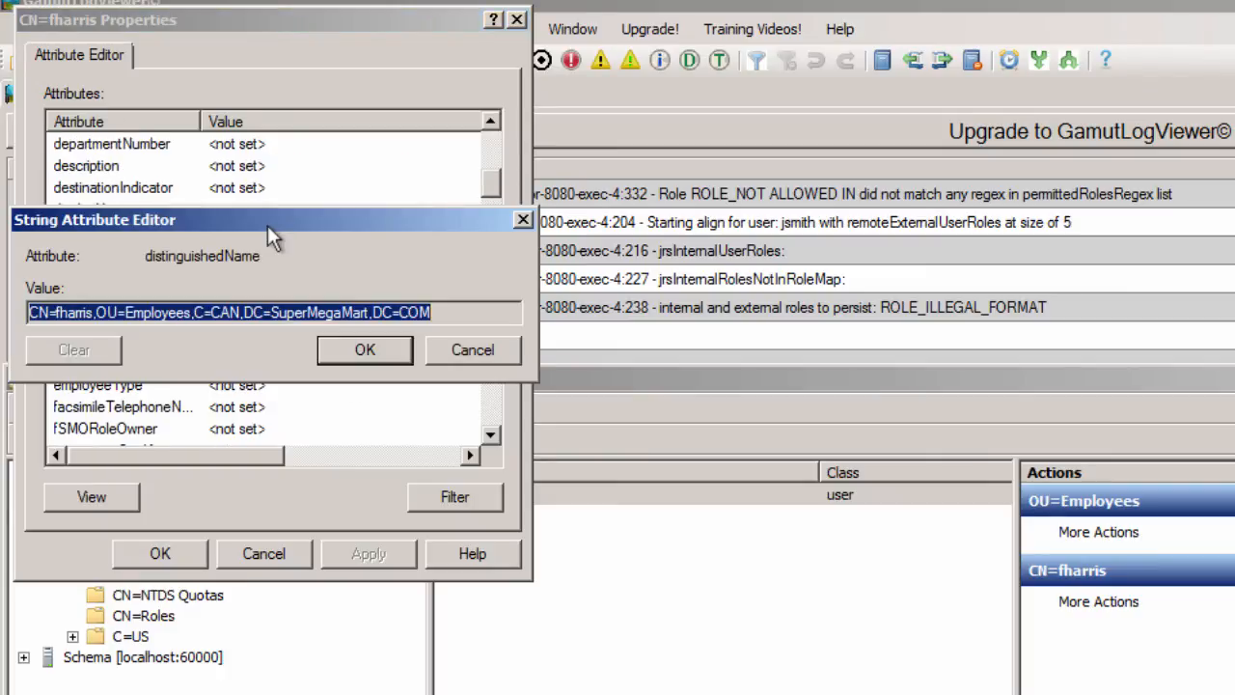
{"action": "right_click", "coordinate": [208, 310]}
{"action": "left_click", "coordinate": [241, 377]}
{"action": "left_click", "coordinate": [443, 353]}
{"action": "left_click", "coordinate": [262, 557]}
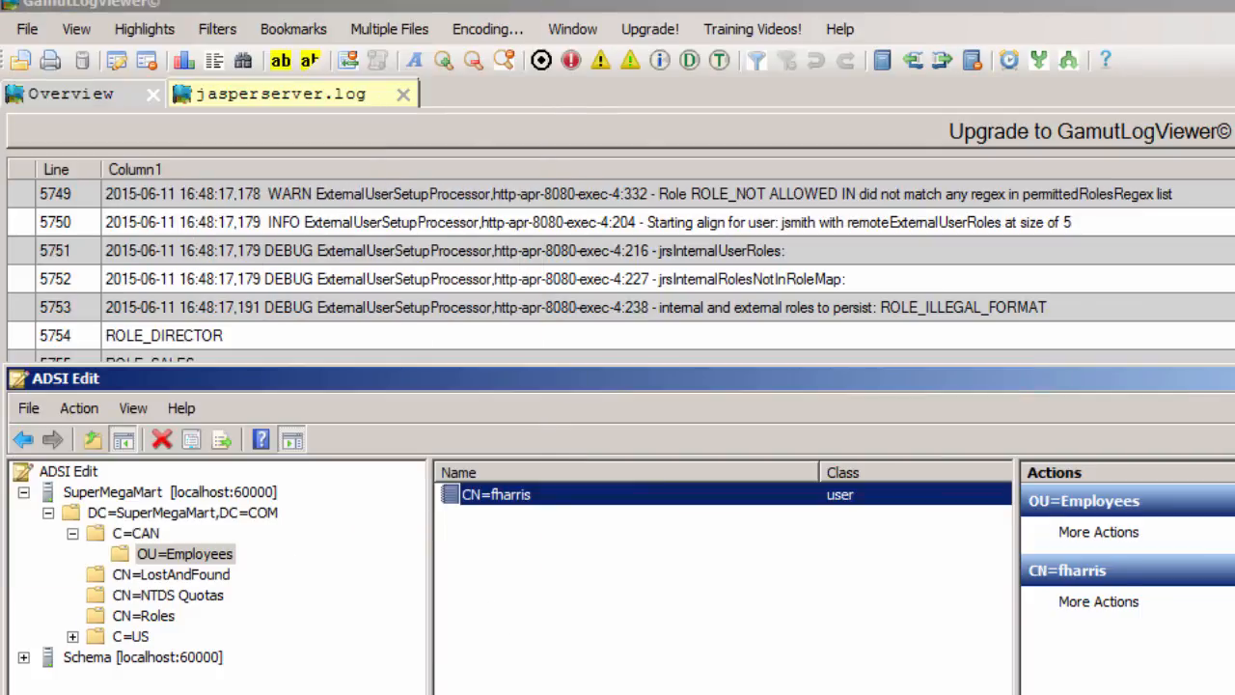
- Add the copied distinguished name to the member attribute of the CN=JasperAccess group under CN=Roles and save the group's properties
{"action": "left_click", "coordinate": [144, 616]}
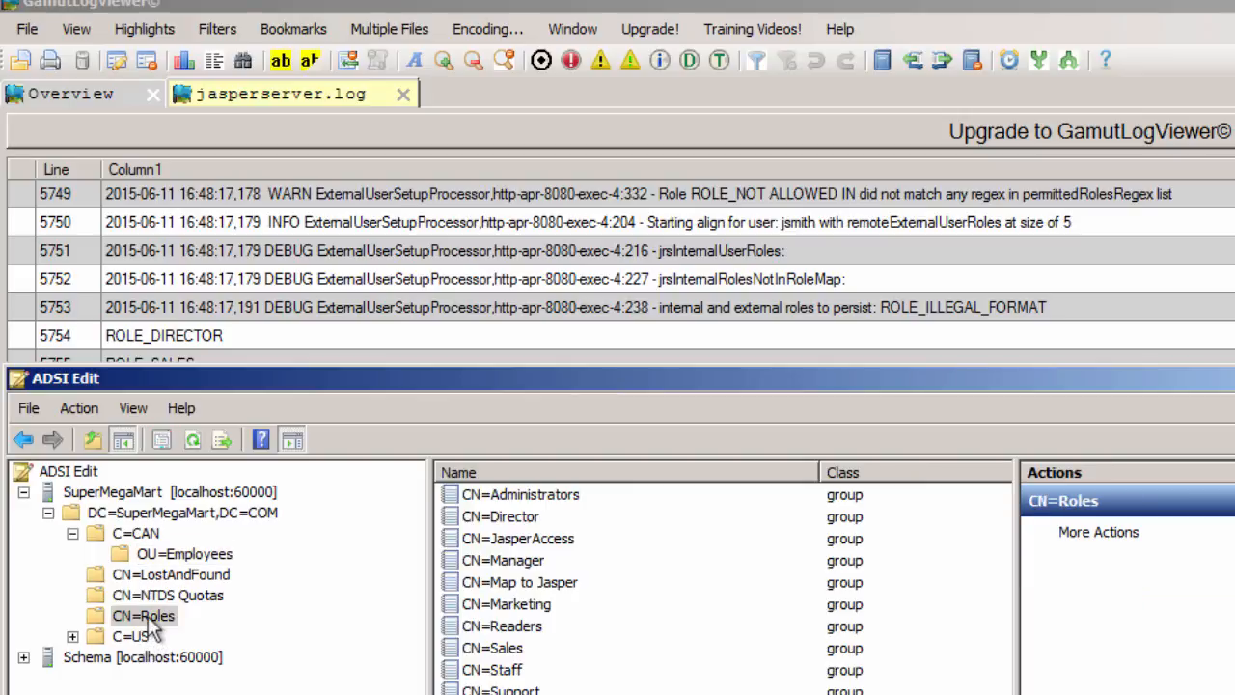
{"action": "double_click", "coordinate": [533, 541]}
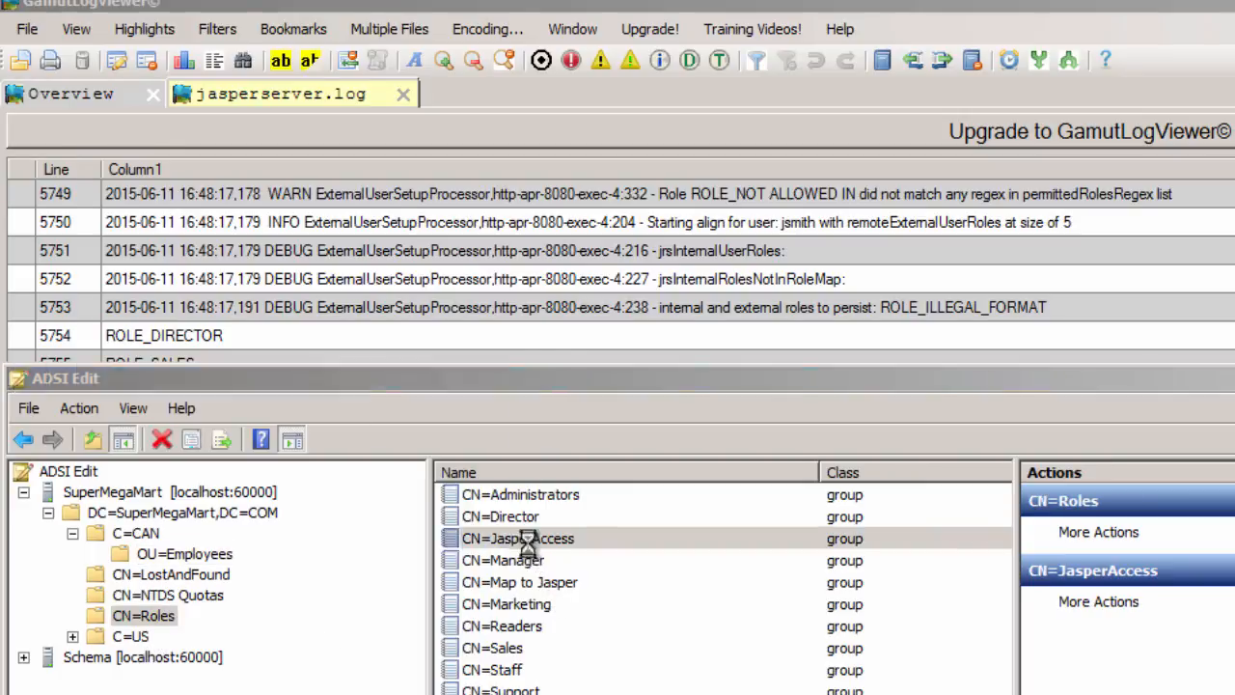
{"action": "left_click_drag", "start_coordinate": [498, 190], "coordinate": [486, 240]}
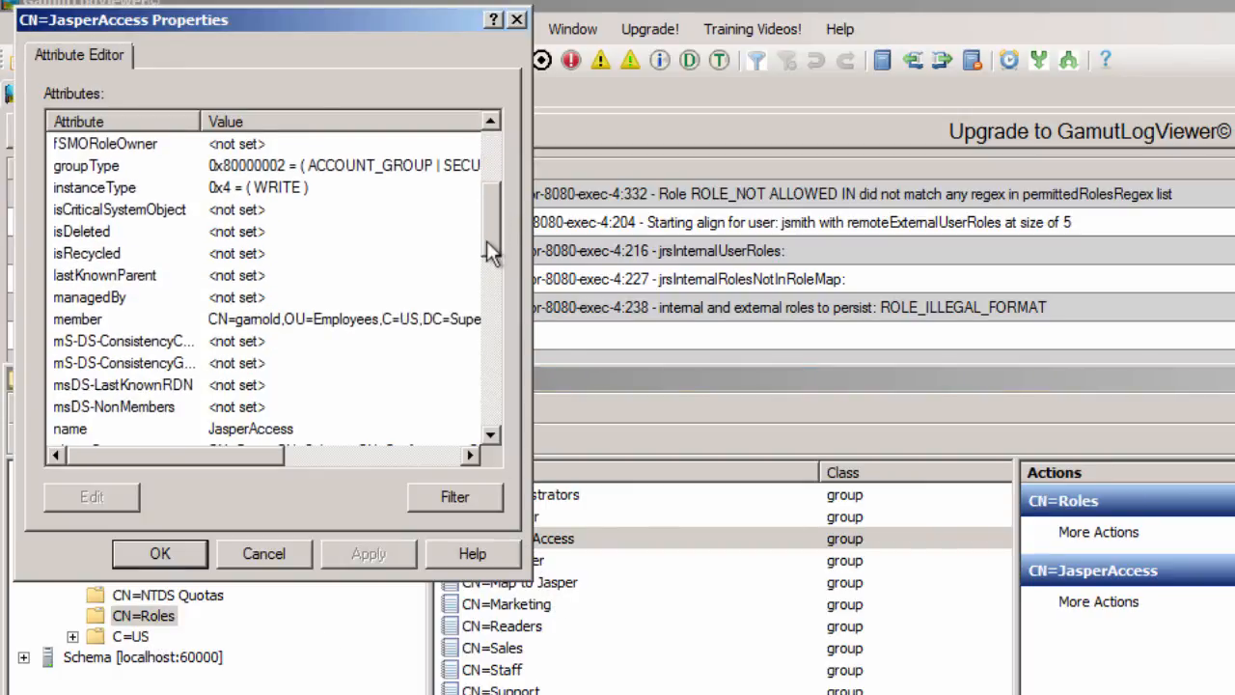
{"action": "double_click", "coordinate": [298, 321]}
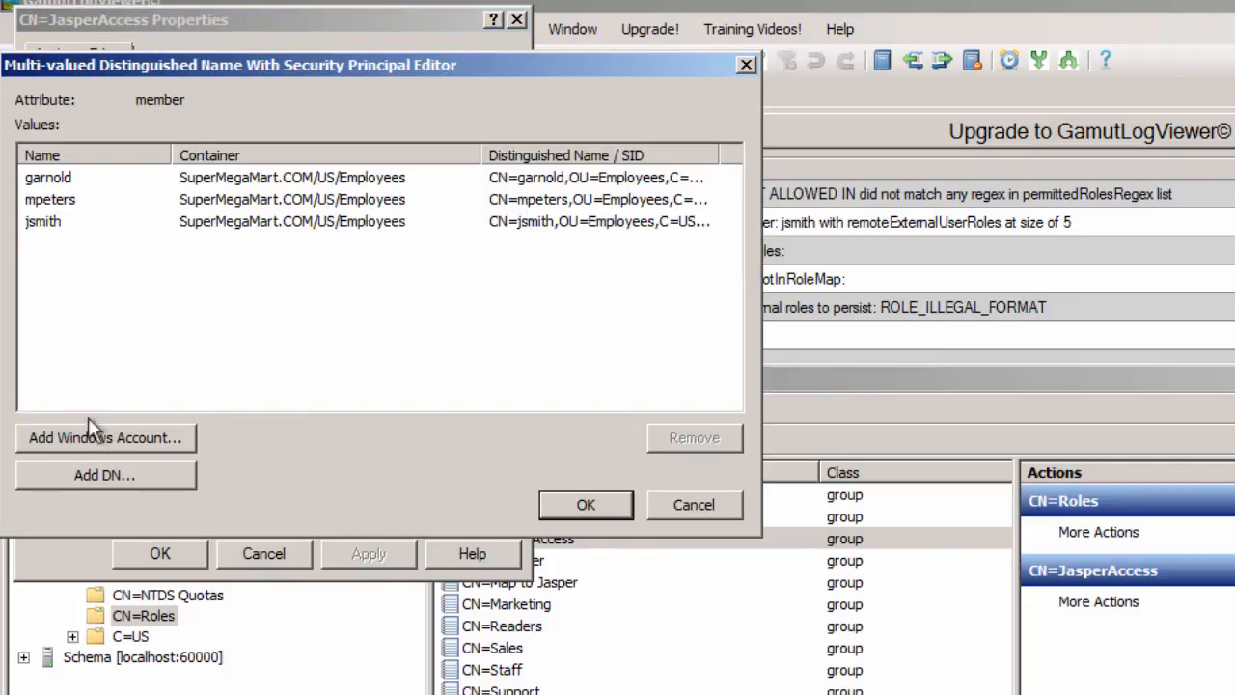
{"action": "left_click", "coordinate": [98, 473]}
{"action": "right_click", "coordinate": [302, 294]}
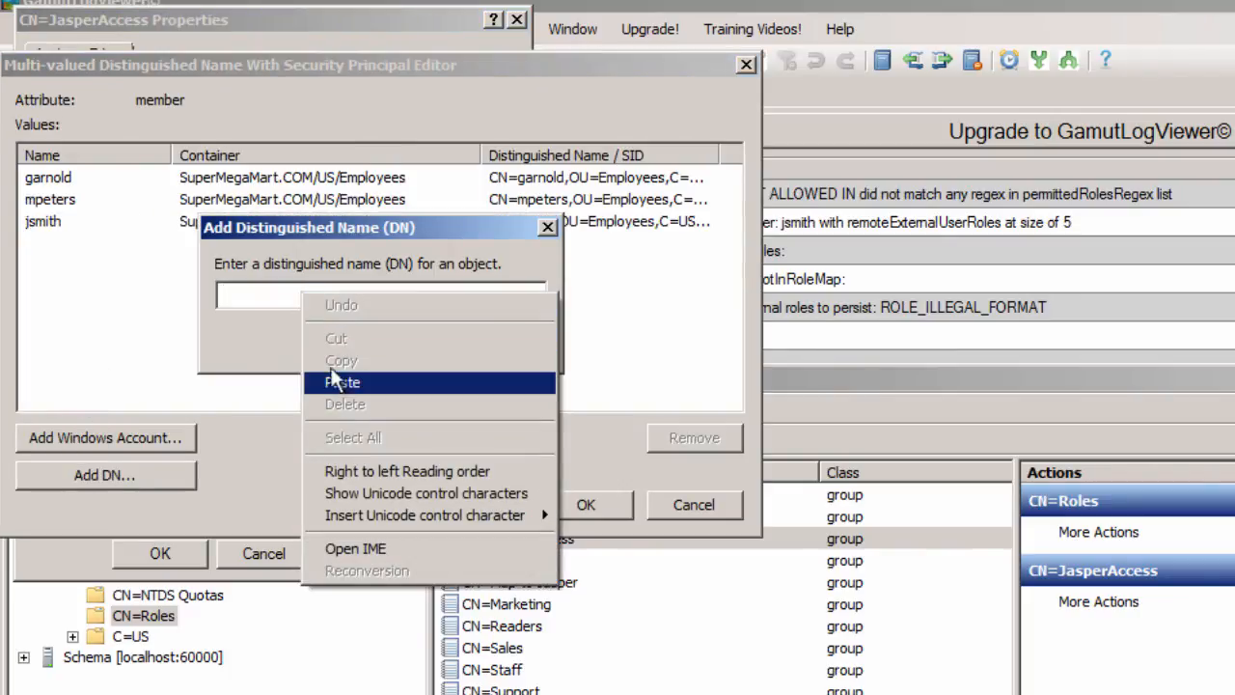
{"action": "left_click", "coordinate": [340, 382]}
{"action": "left_click", "coordinate": [384, 339]}
{"action": "left_click", "coordinate": [579, 504]}
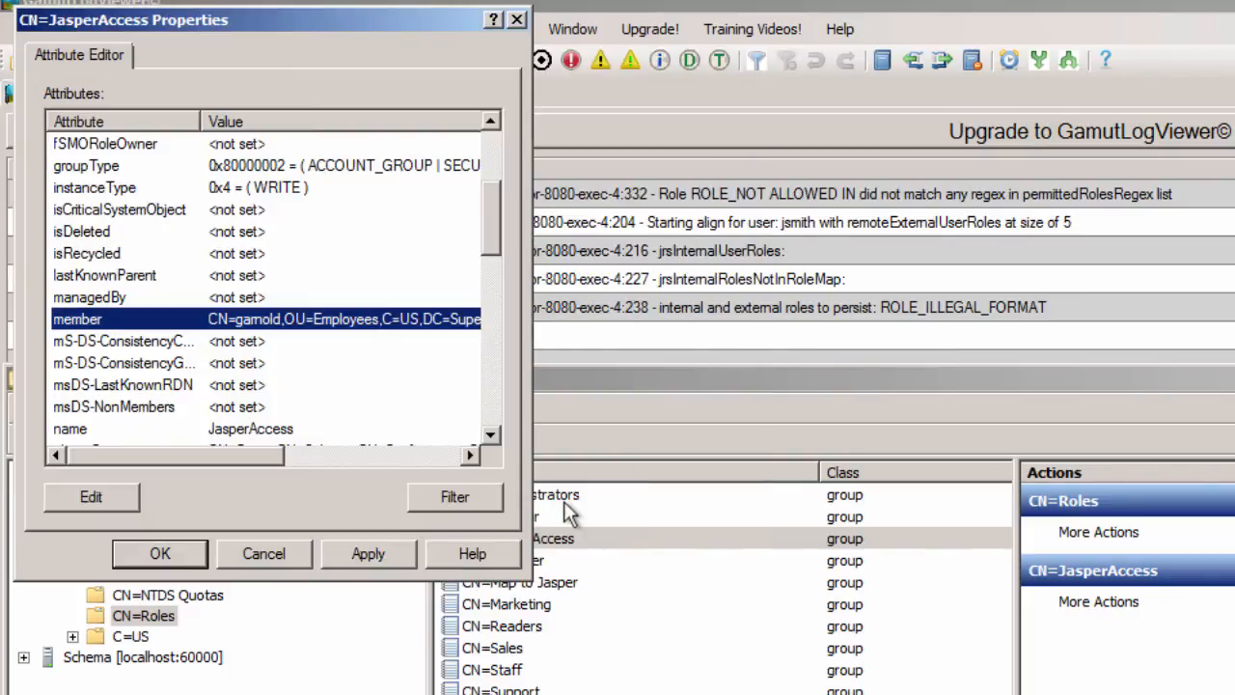
{"action": "left_click", "coordinate": [166, 555]}
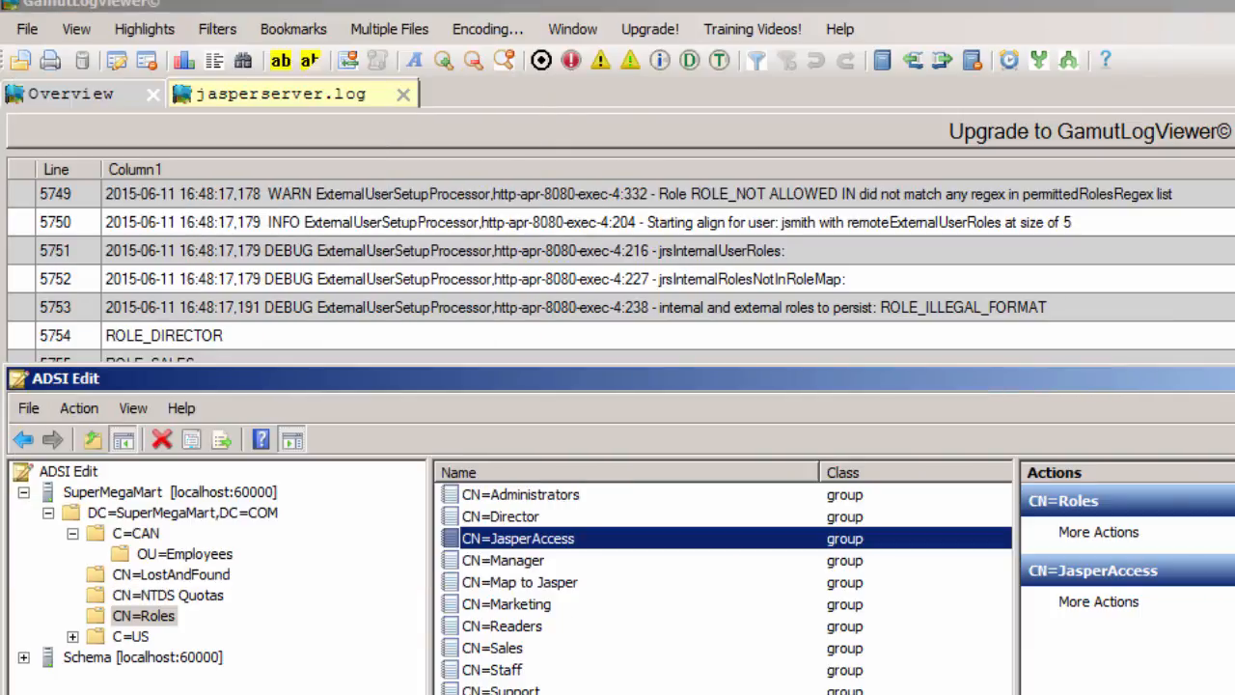
- Bookmark line 5768 of jasperserver.log in GamutLogViewer, and submit another login on the JasperReports Server login page
{"action": "left_click", "coordinate": [272, 691]}
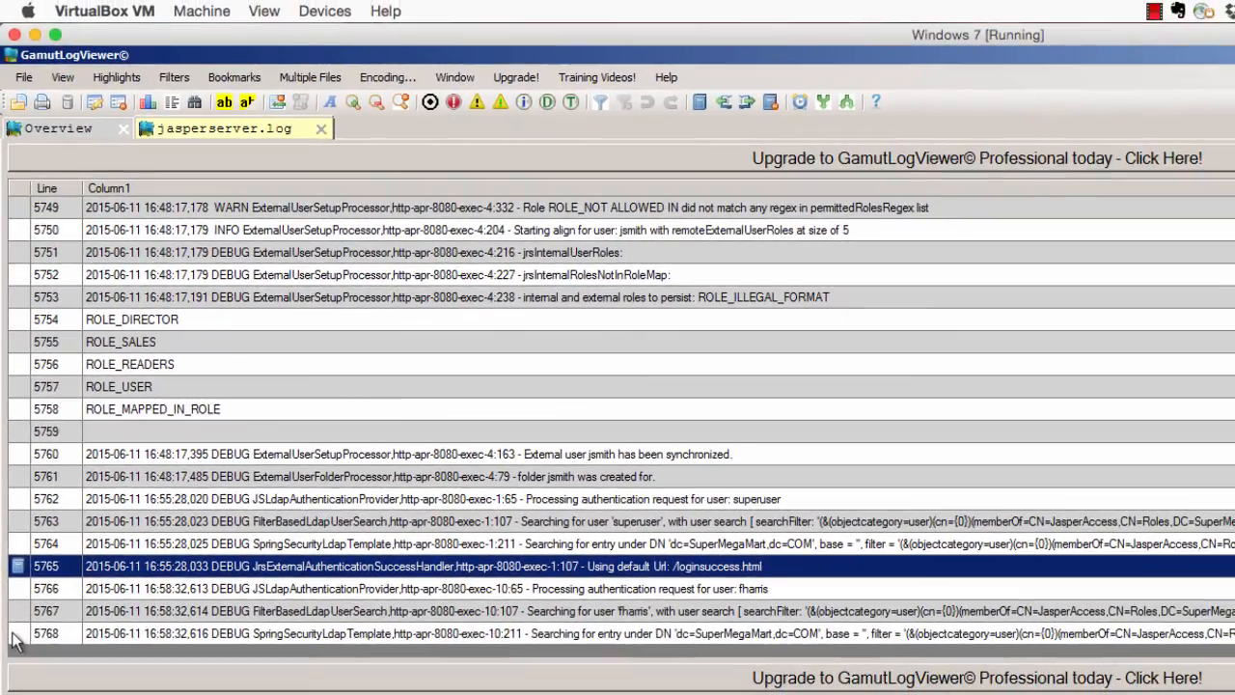
{"action": "left_click", "coordinate": [14, 637]}
{"action": "right_click", "coordinate": [13, 637]}
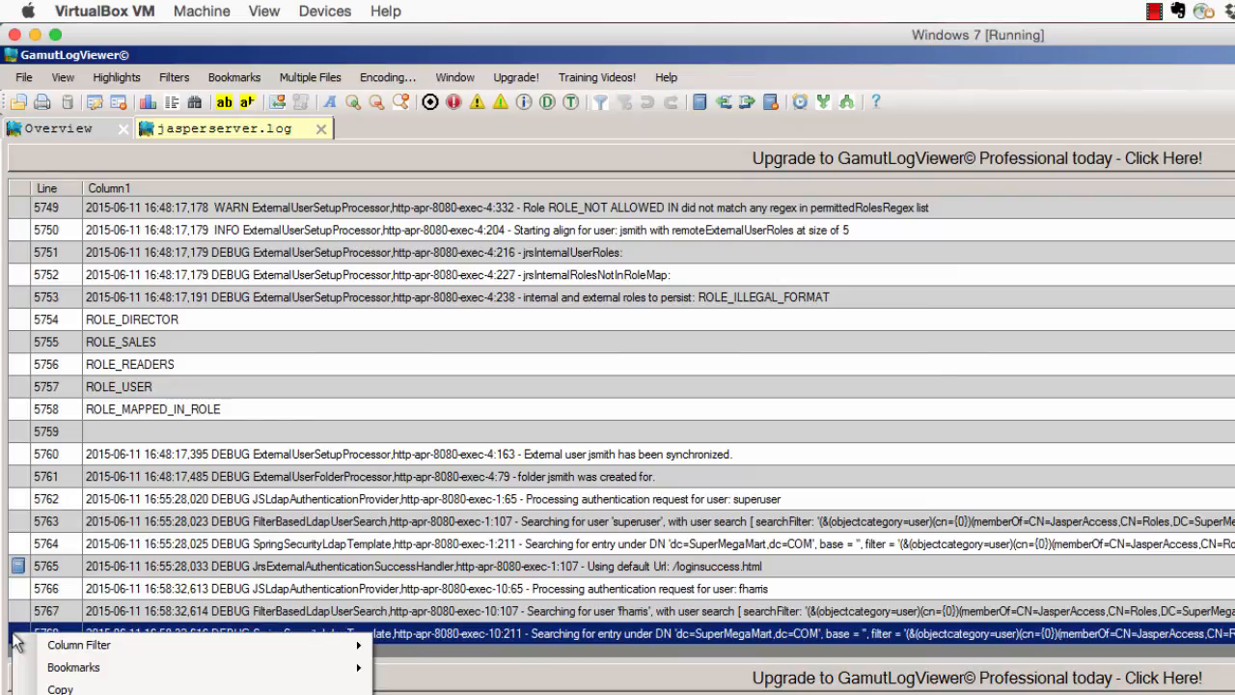
{"action": "mouse_move", "coordinate": [358, 667]}
{"action": "left_click", "coordinate": [415, 666]}
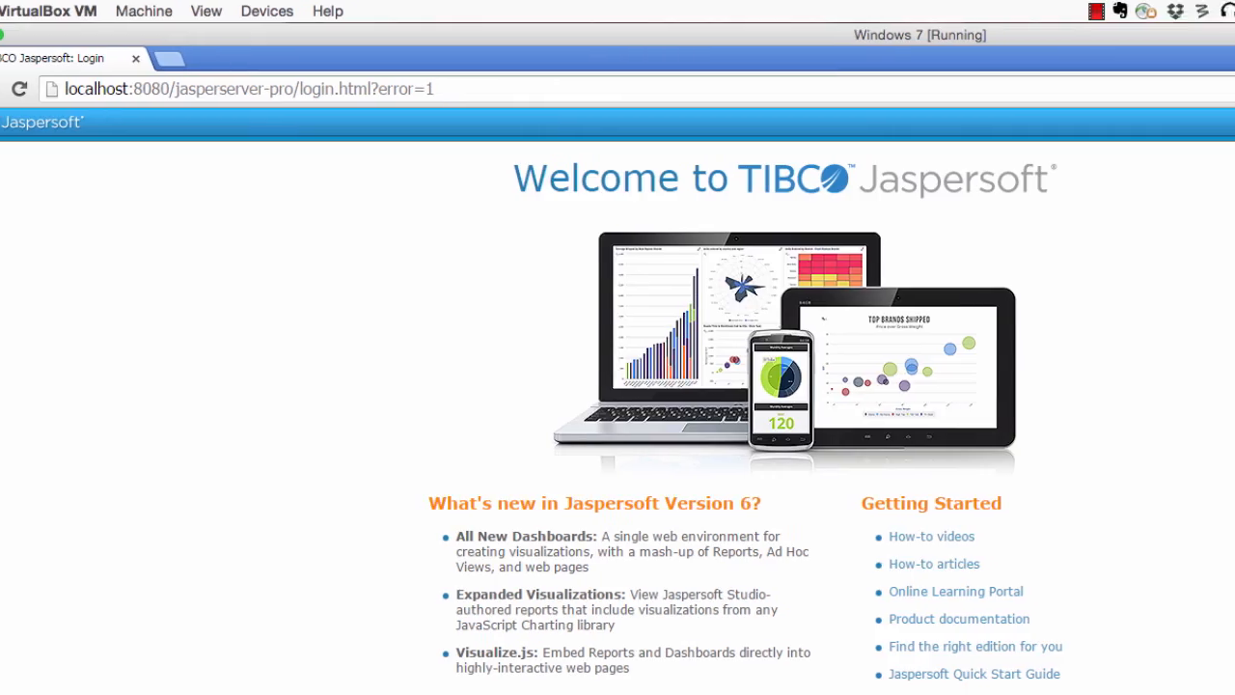
{"action": "left_click", "coordinate": [1044, 326]}
{"action": "left_click", "coordinate": [1038, 420]}
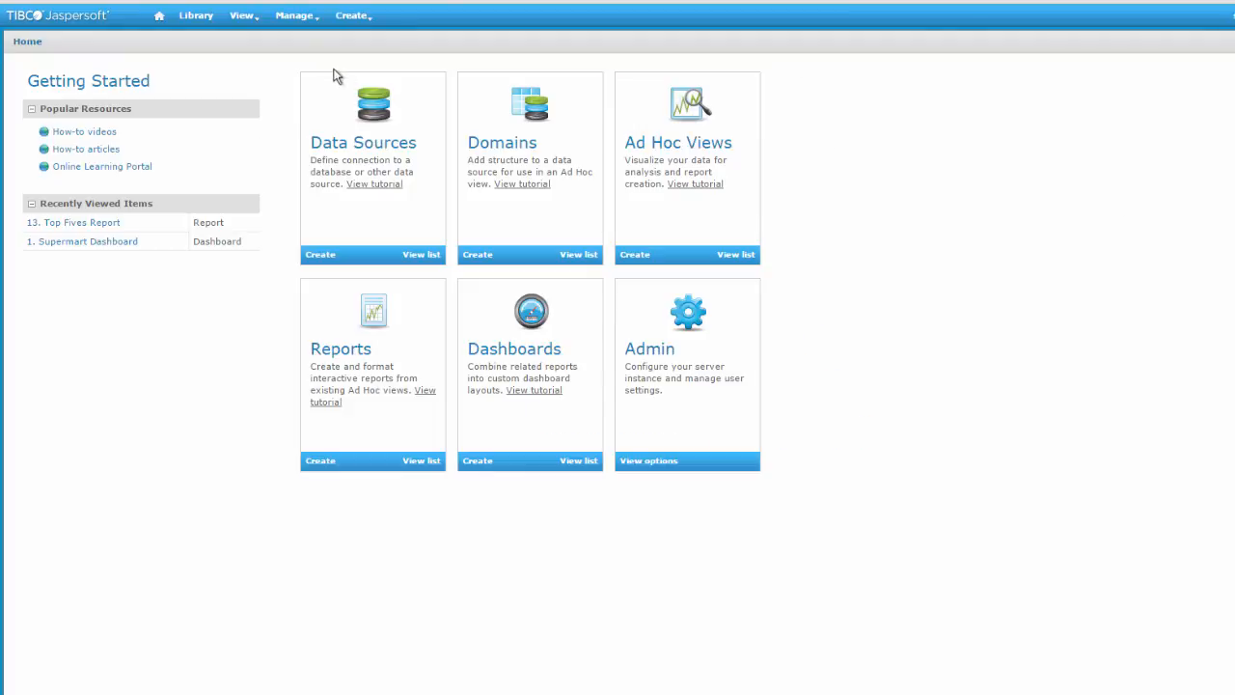
- Open organization management and expand the CAN and US organizations under root to check for suborganizations
{"action": "mouse_move", "coordinate": [290, 16]}
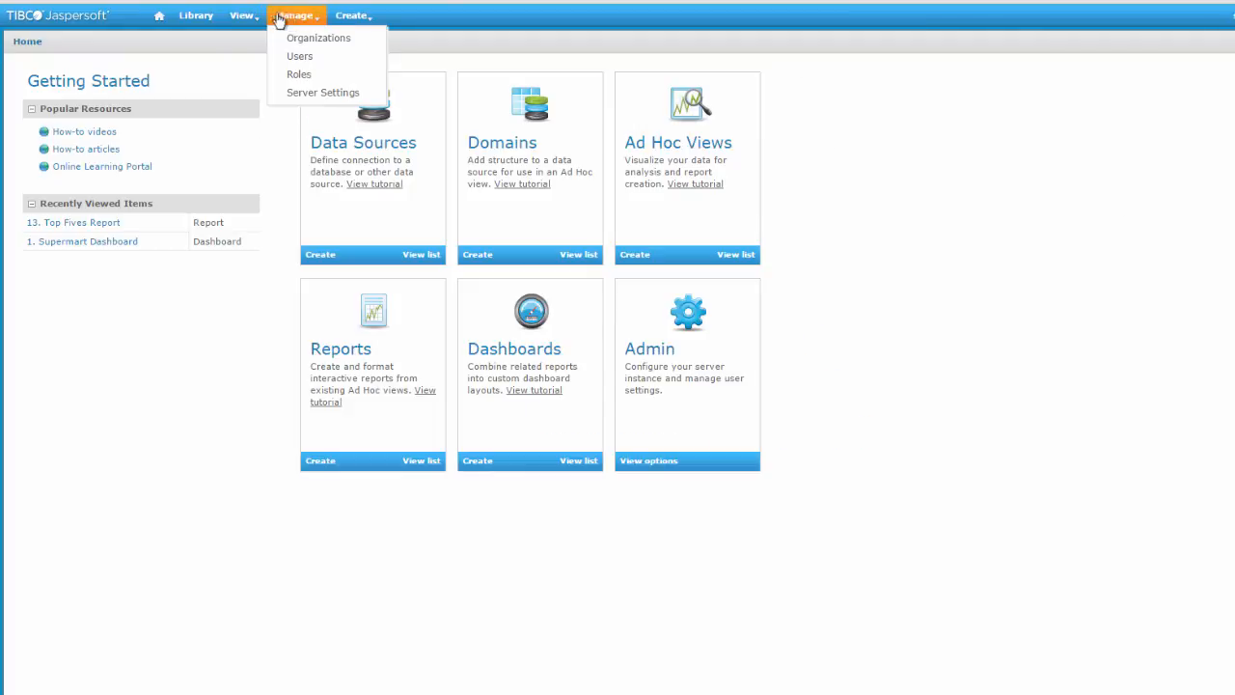
{"action": "left_click", "coordinate": [294, 37]}
{"action": "left_click", "coordinate": [69, 78]}
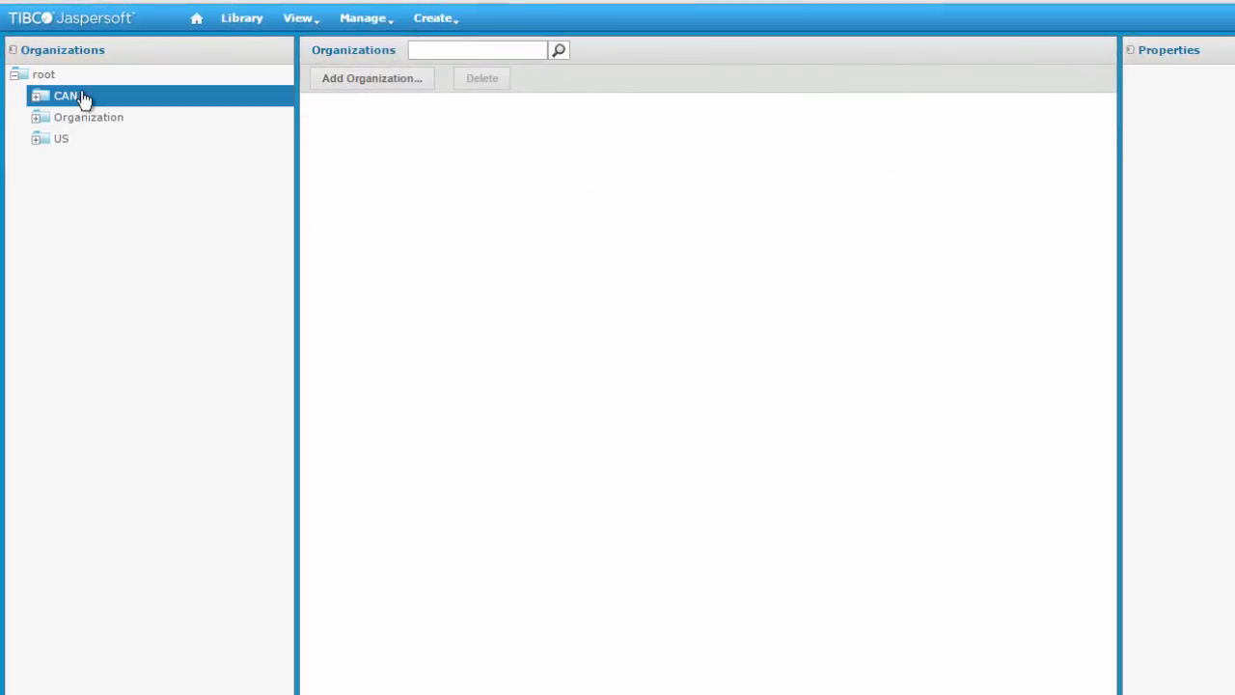
{"action": "left_click", "coordinate": [37, 95]}
{"action": "left_click", "coordinate": [46, 141]}
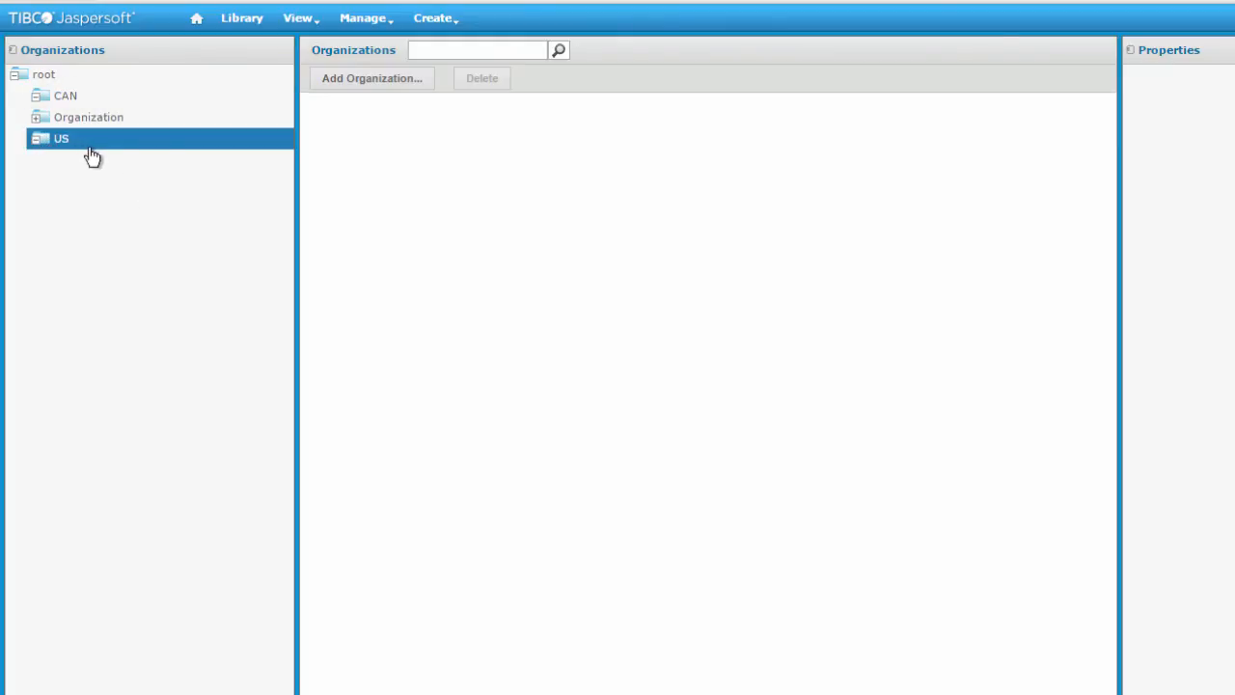
- Open user management and review the users listed under the CAN and US organizations
{"action": "mouse_move", "coordinate": [374, 34]}
{"action": "left_click", "coordinate": [372, 67]}
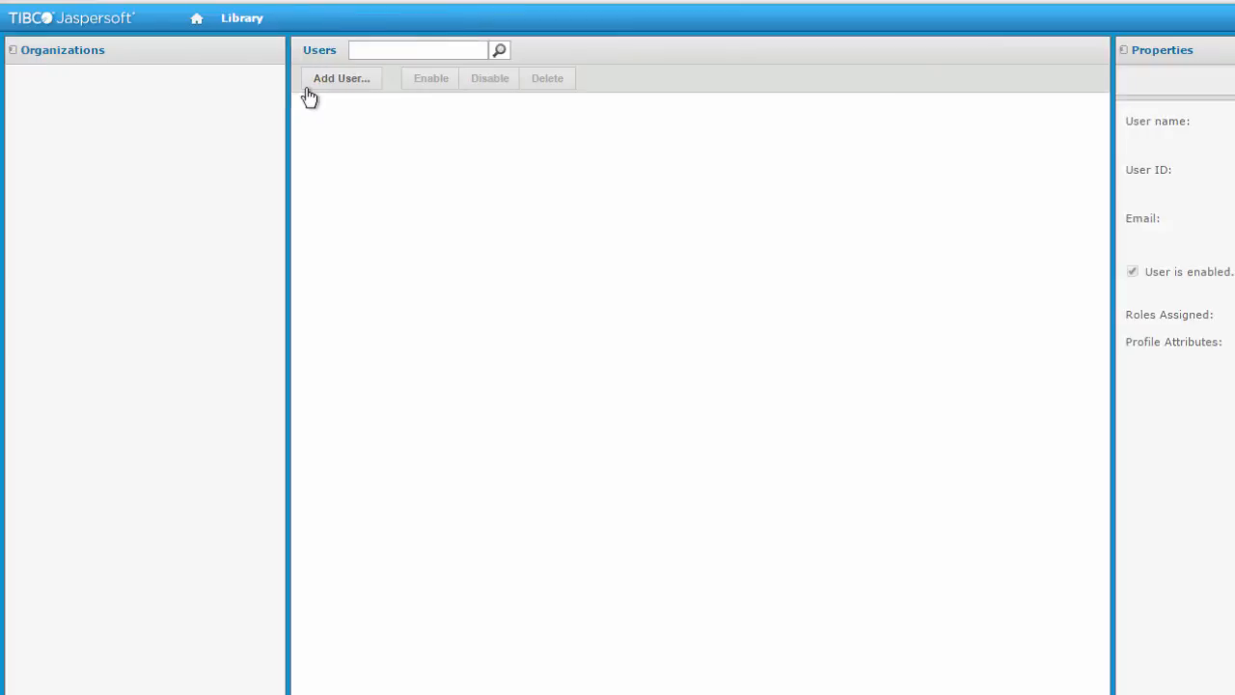
{"action": "left_click", "coordinate": [64, 96]}
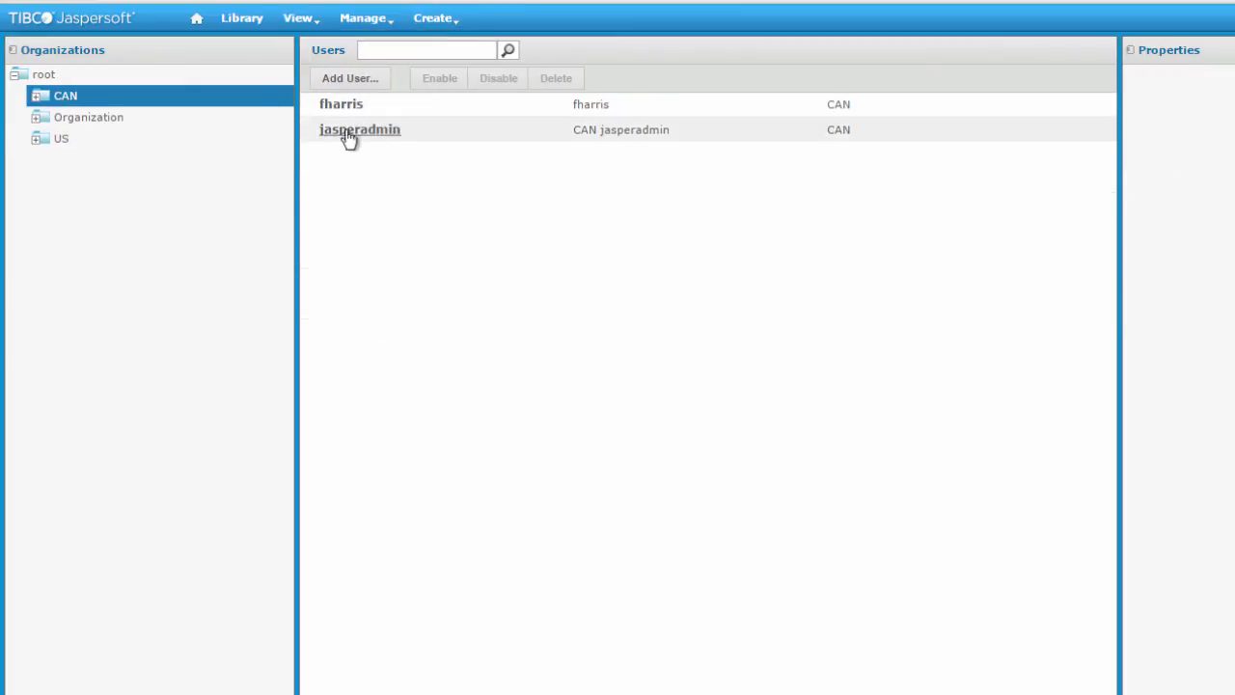
{"action": "left_click", "coordinate": [60, 140]}
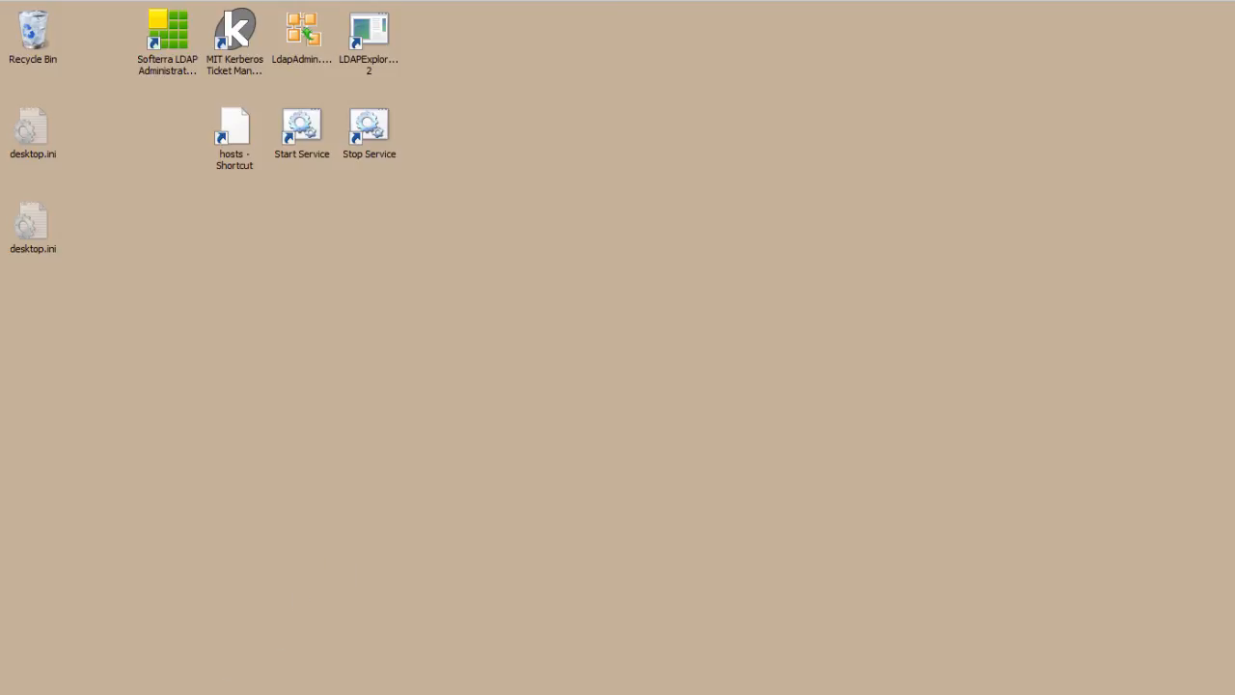
- In Windows Explorer, browse to C:\Jaspersoft\jasperreports-server-6.0.1\samples\externalAuth-sample-config
{"action": "left_click", "coordinate": [224, 692]}
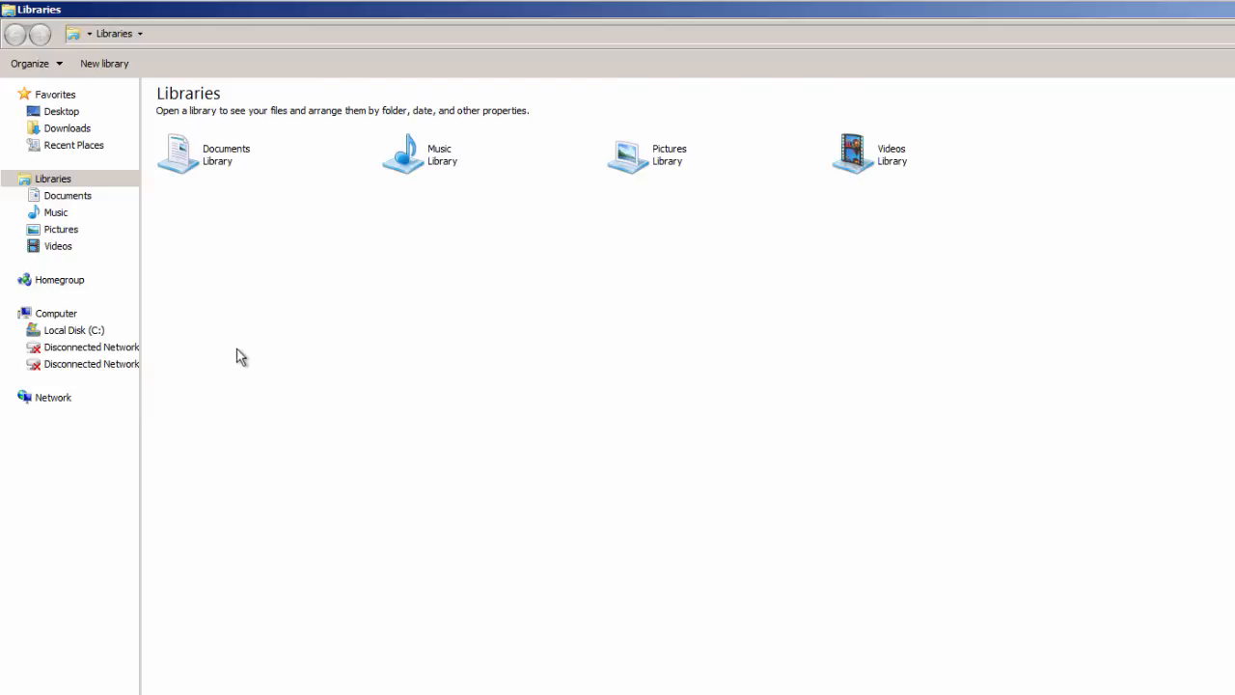
{"action": "left_click", "coordinate": [81, 332]}
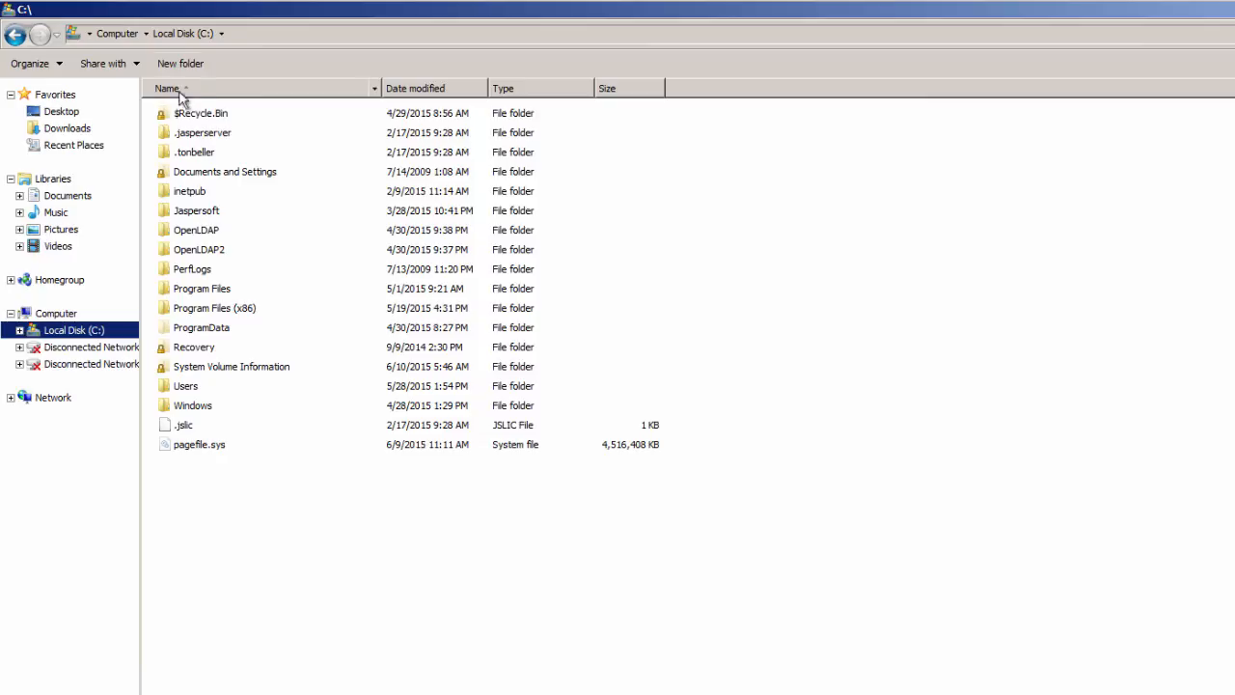
{"action": "double_click", "coordinate": [193, 213]}
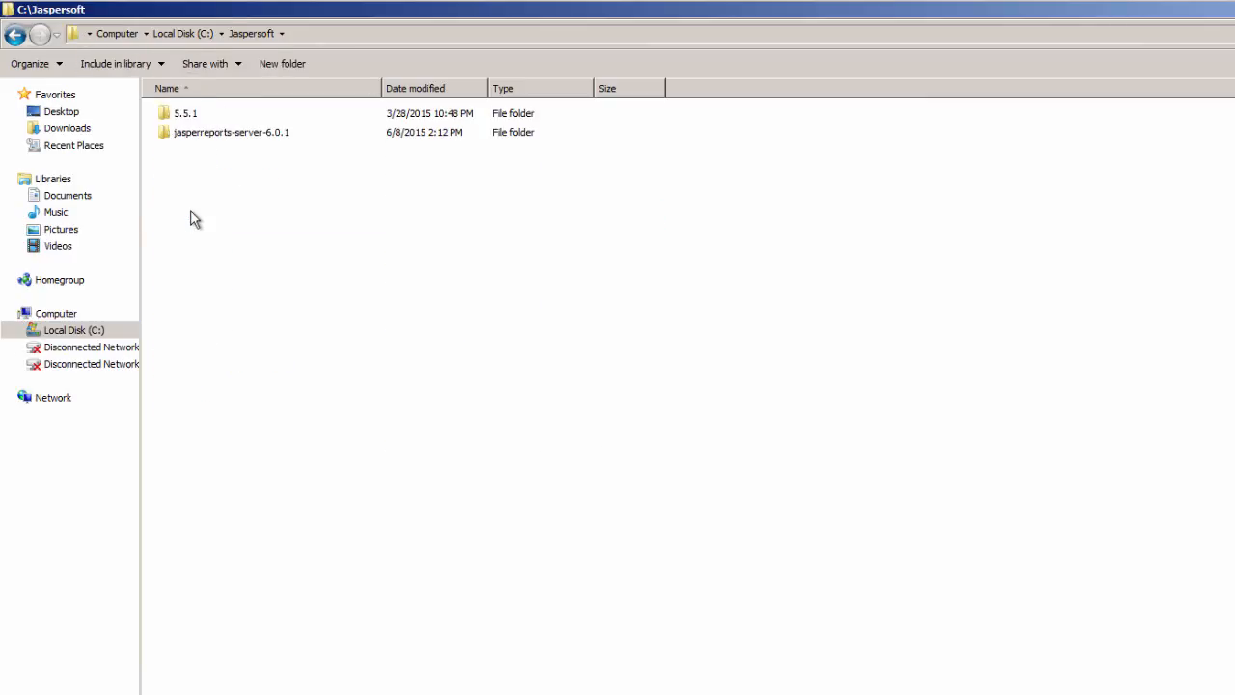
{"action": "double_click", "coordinate": [217, 137]}
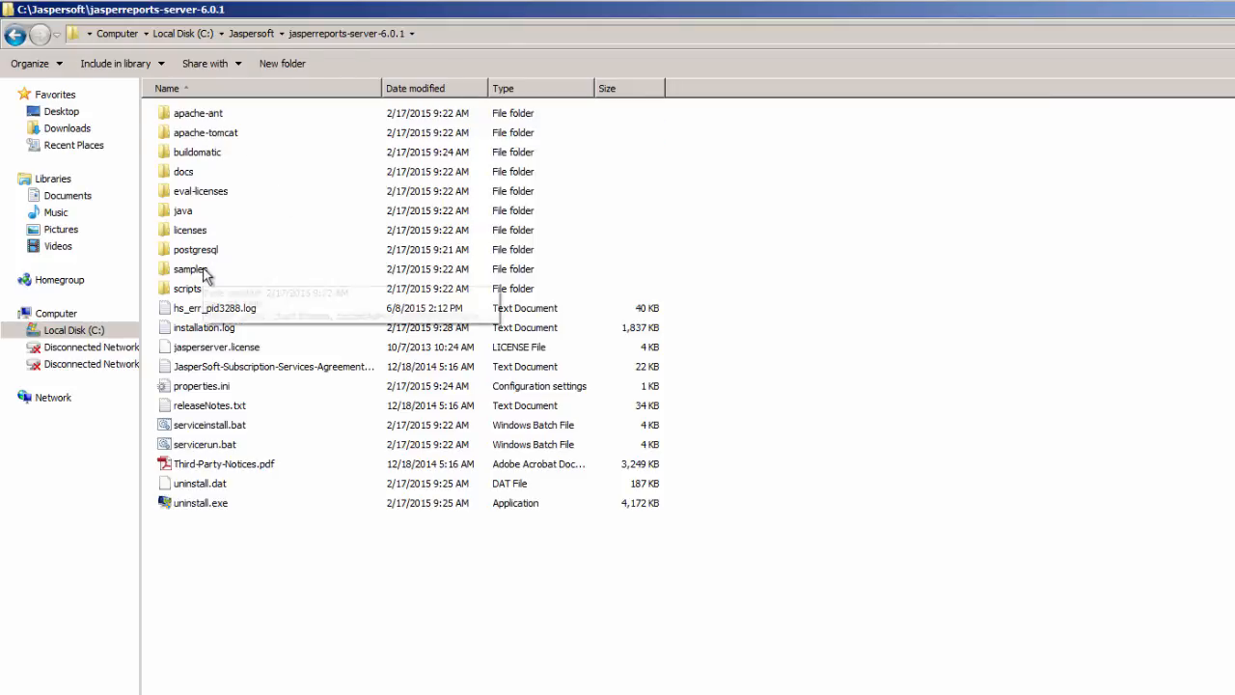
{"action": "double_click", "coordinate": [205, 275]}
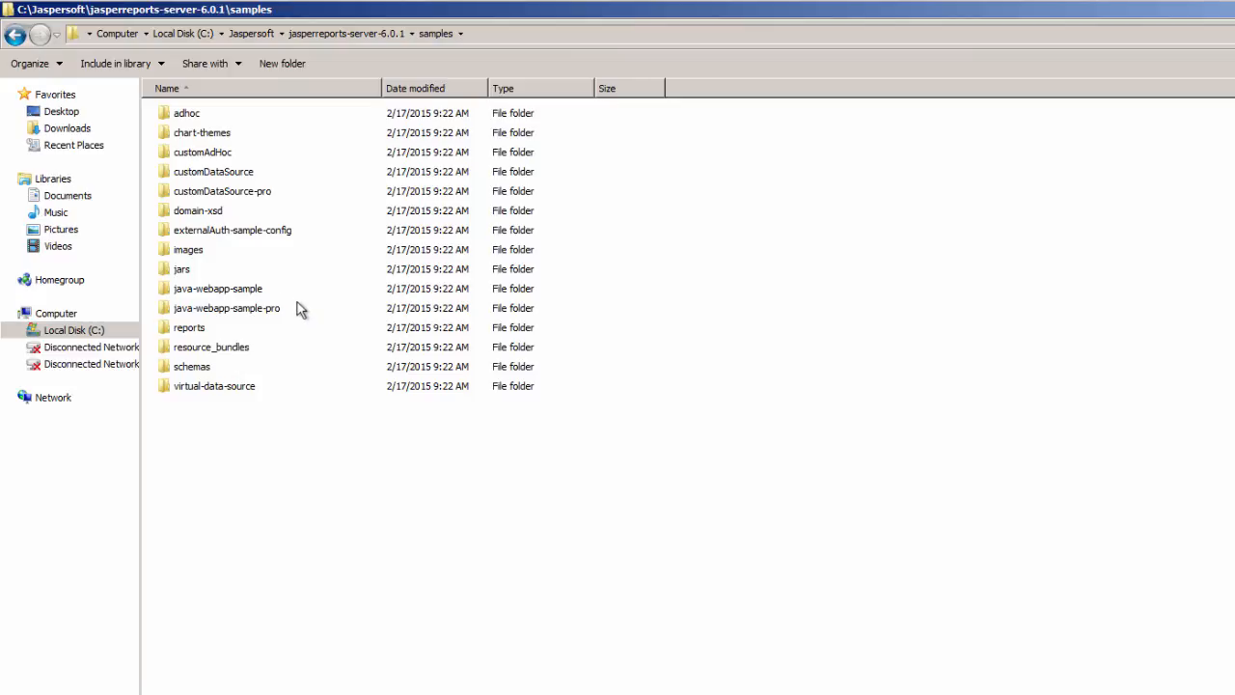
{"action": "double_click", "coordinate": [256, 232]}
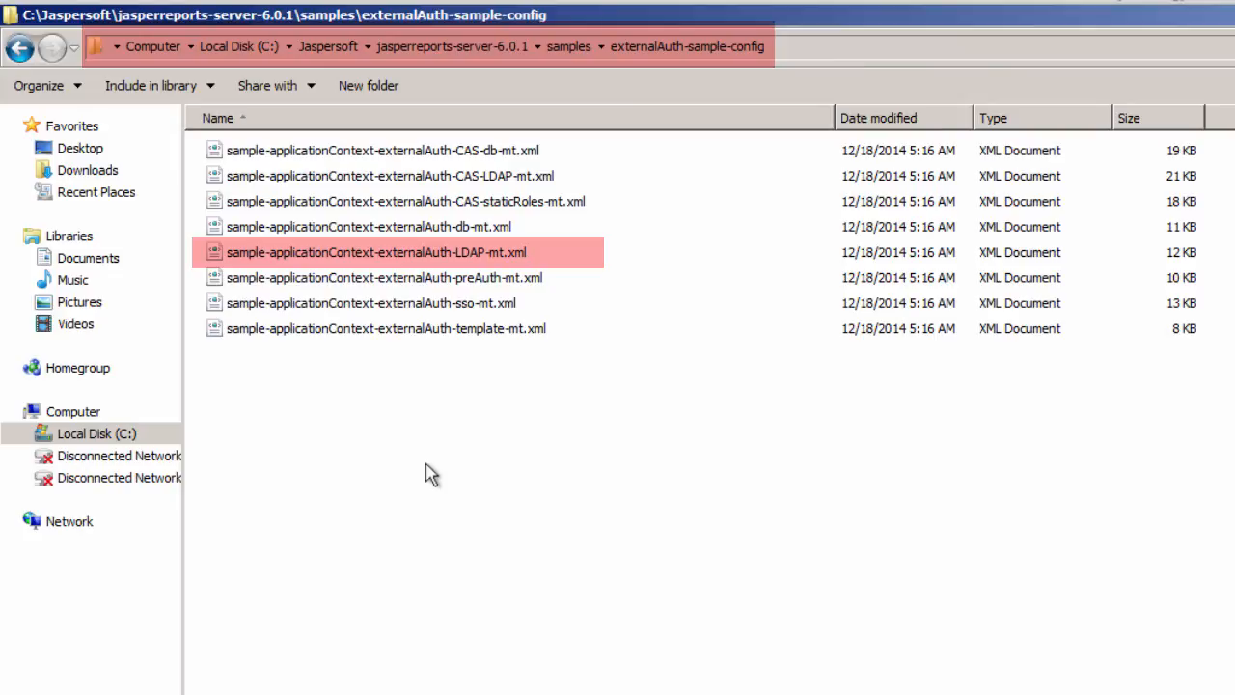
- Copy the file sample-applicationContext-externalAuth-LDAP-mt.xml to the clipboard
{"action": "left_click", "coordinate": [372, 255]}
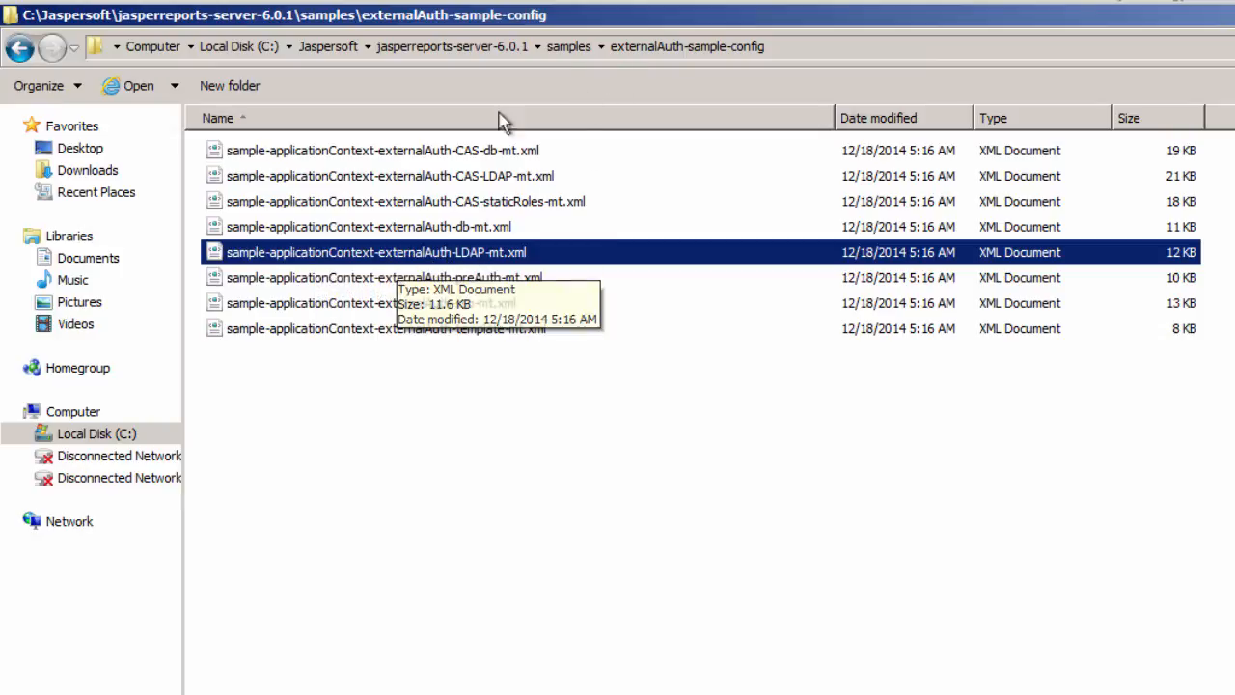
{"action": "right_click", "coordinate": [411, 253]}
{"action": "left_click", "coordinate": [477, 425]}
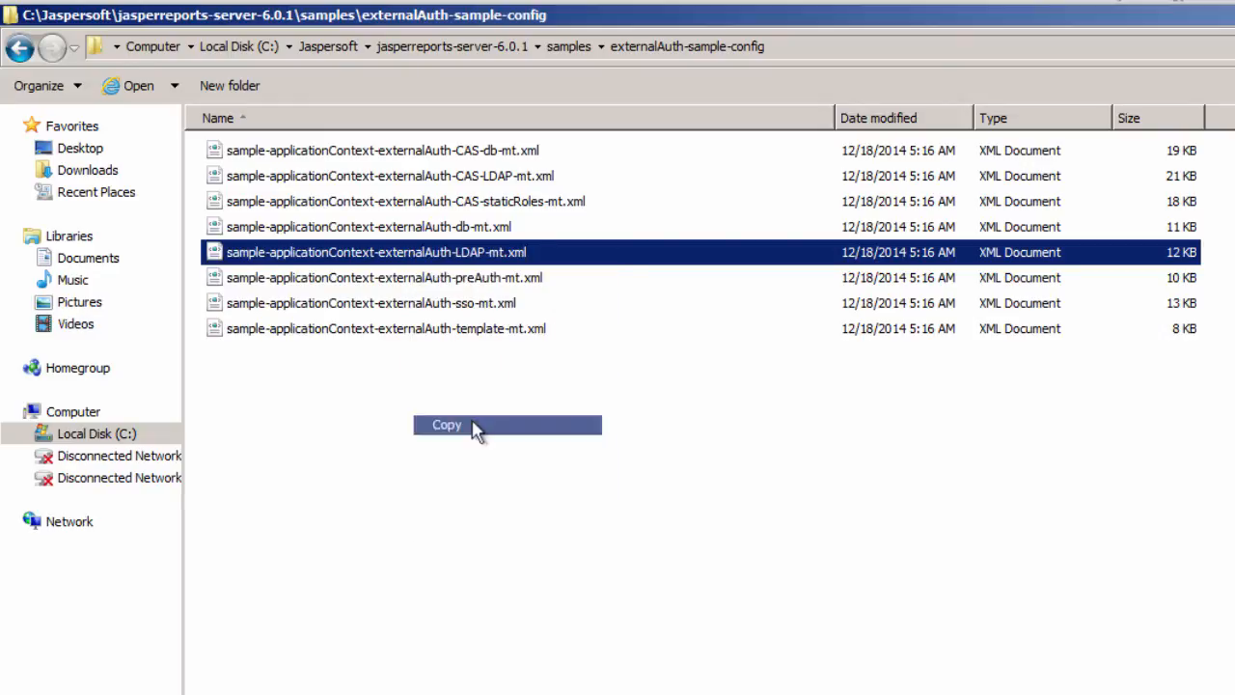
- Browse to the web application folder C:\Jaspersoft\jasperreports-server-6.0.1\apache-tomcat\webapps\jasperserver-pro\WEB-INF
{"action": "left_click", "coordinate": [328, 457]}
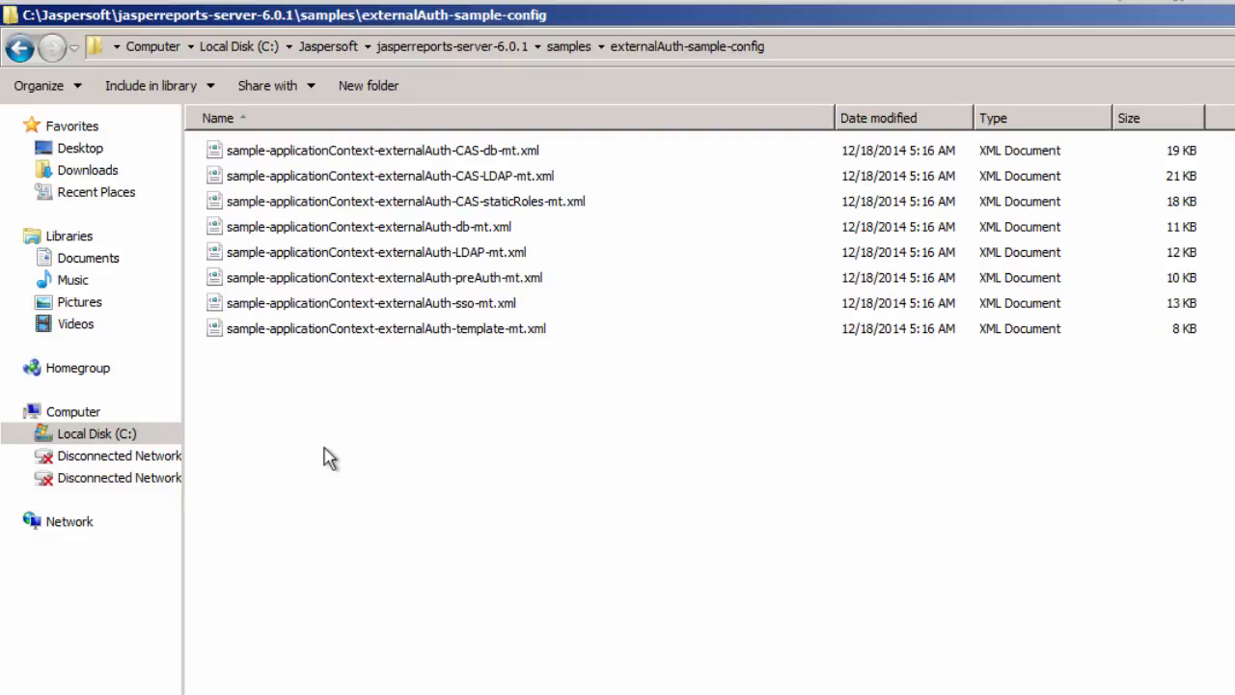
{"action": "left_click", "coordinate": [437, 47]}
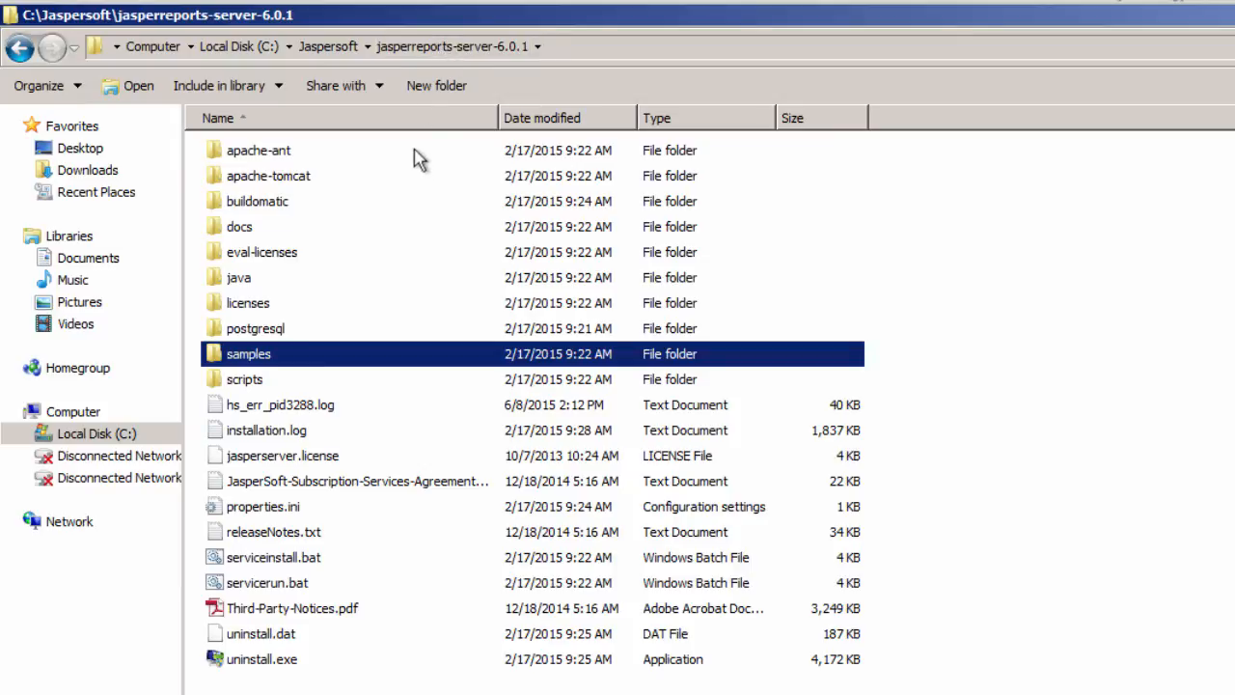
{"action": "double_click", "coordinate": [277, 181]}
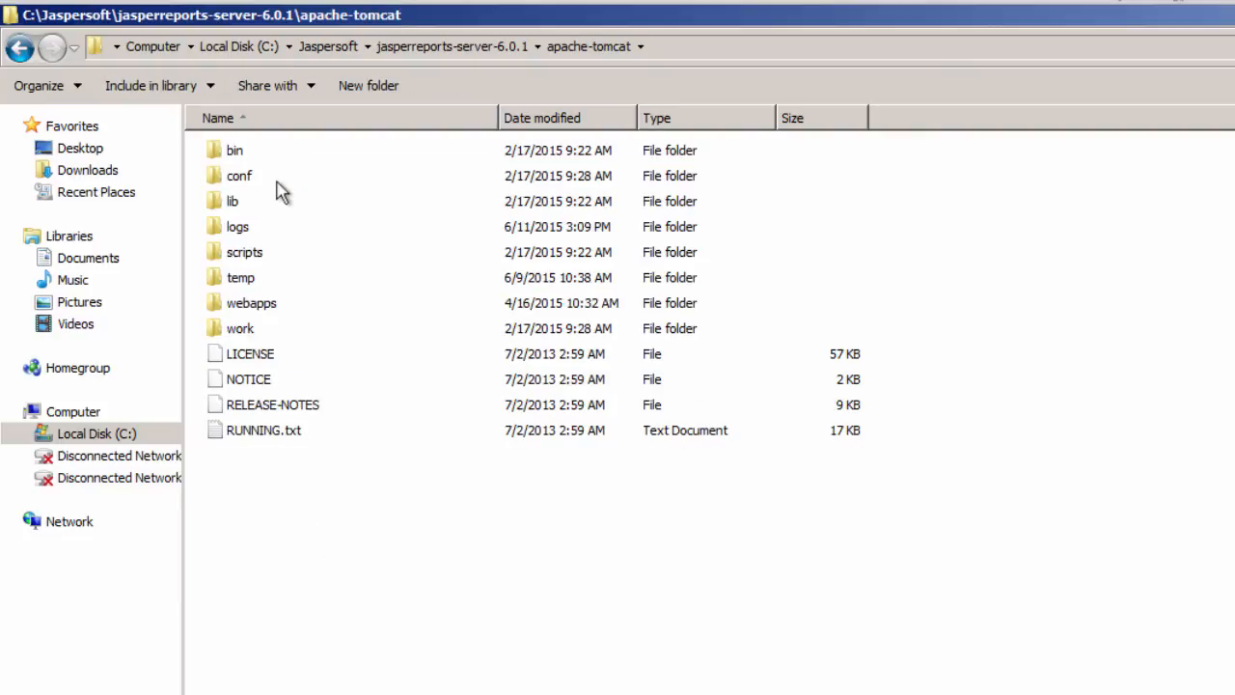
{"action": "double_click", "coordinate": [261, 305]}
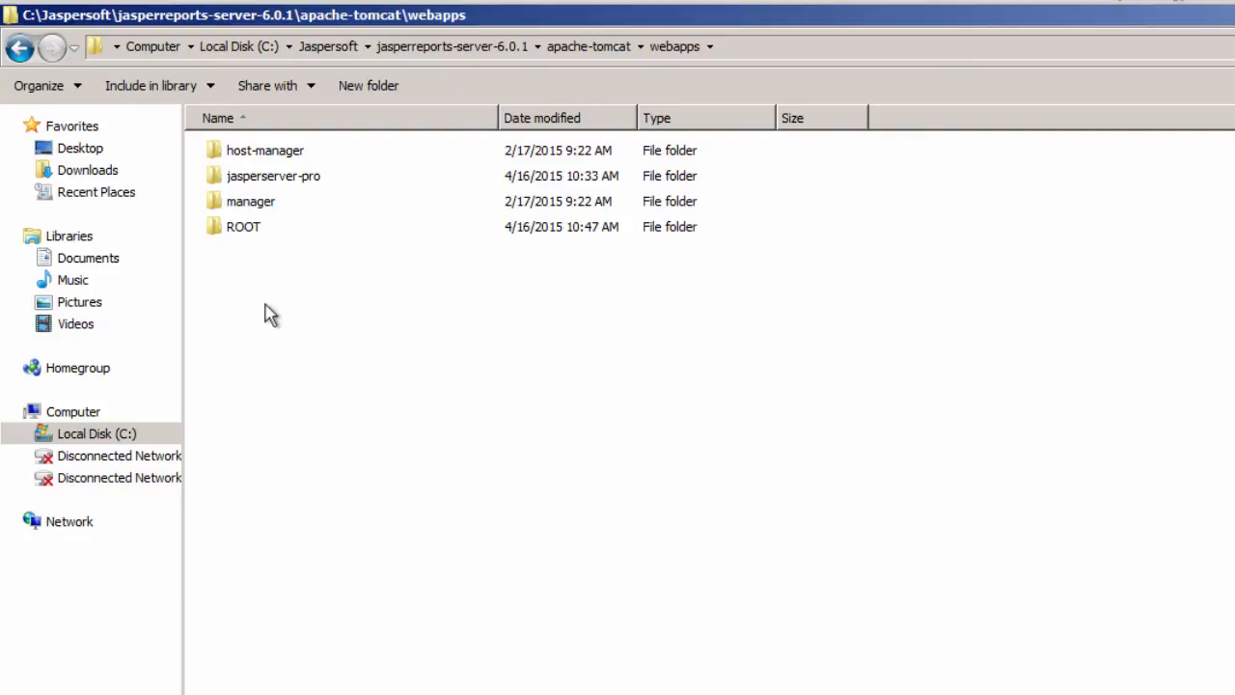
{"action": "double_click", "coordinate": [289, 186]}
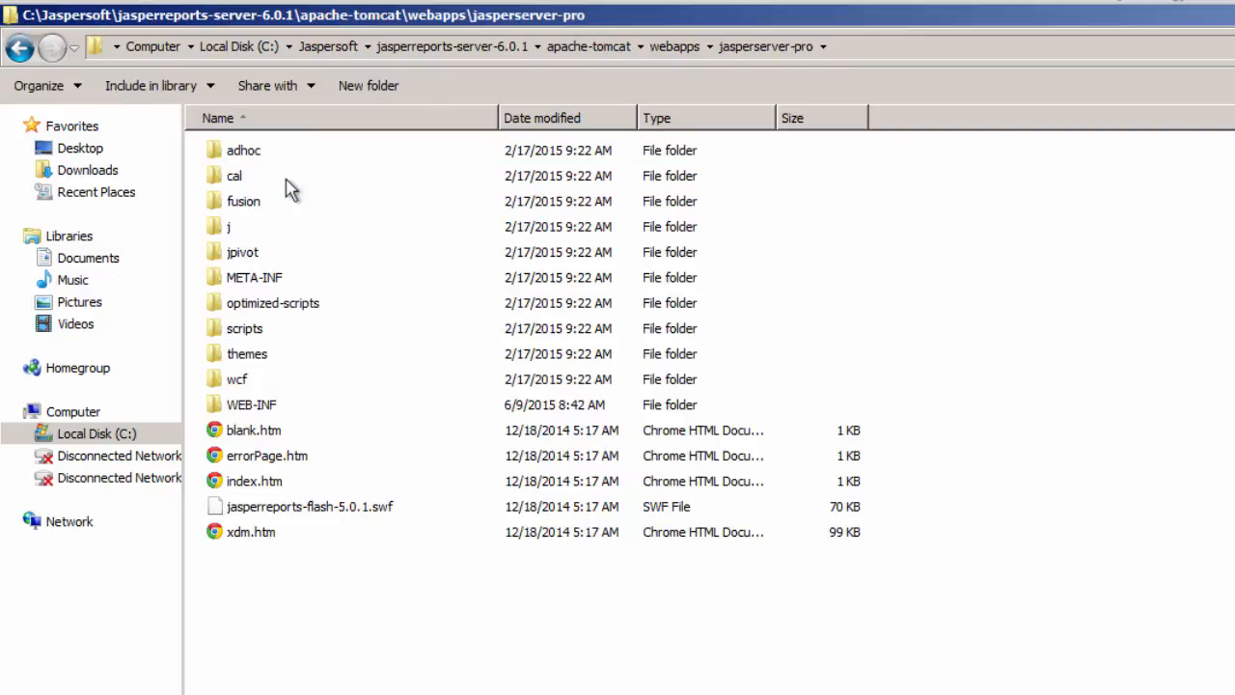
{"action": "double_click", "coordinate": [256, 406]}
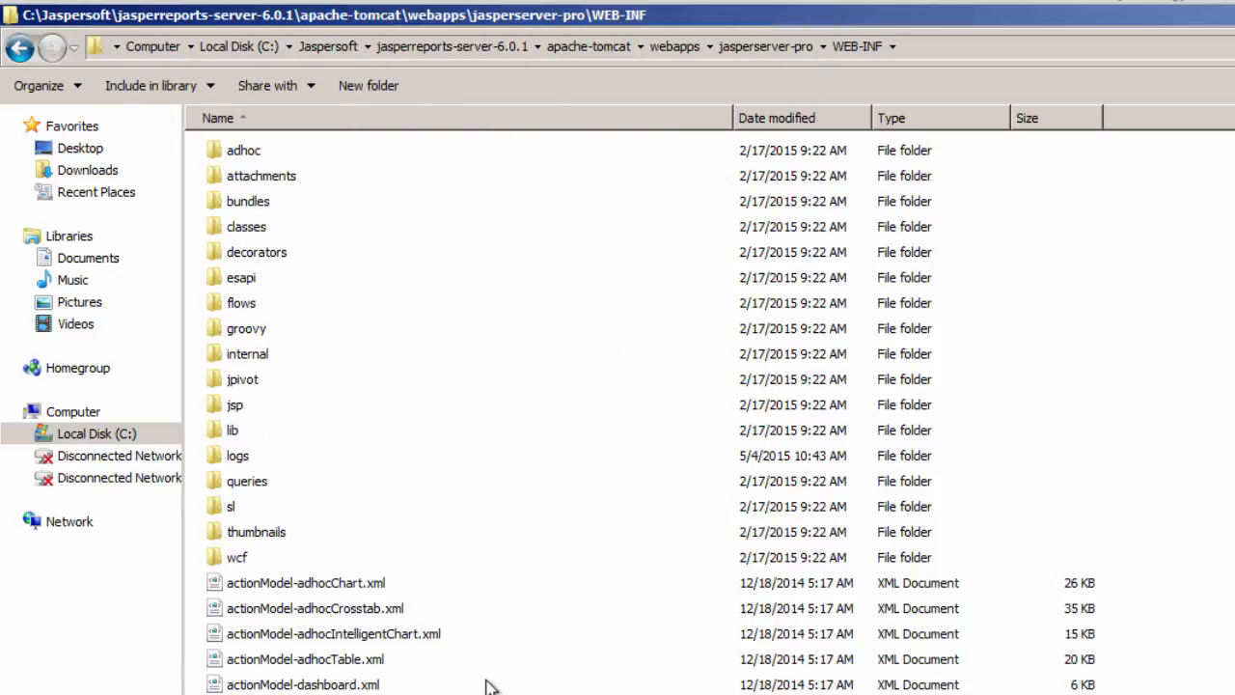
- Locate applicationContext-externalAuth-LDAP-mt.xml among the applicationContext files in the WEB-INF folder
{"action": "scroll", "coordinate": [490, 685], "scroll_direction": "down", "scroll_amount": 2}
{"action": "scroll", "coordinate": [490, 685], "scroll_direction": "down", "scroll_amount": 1}
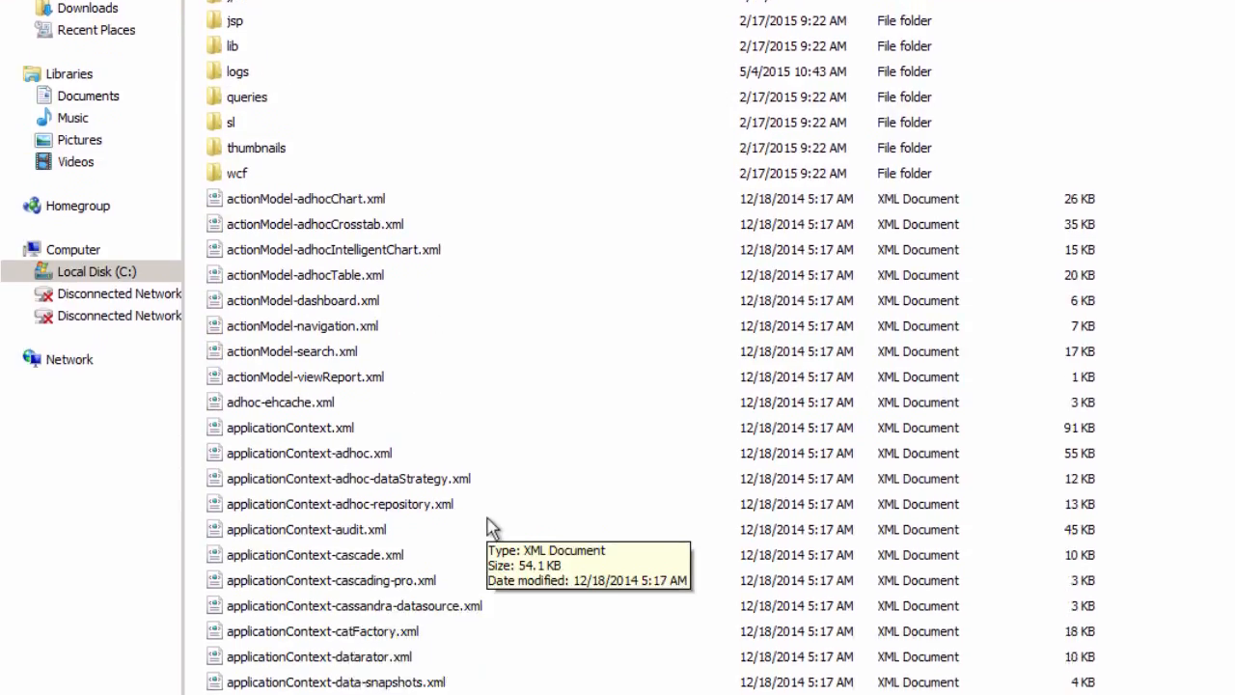
{"action": "scroll", "coordinate": [488, 686], "scroll_direction": "down", "scroll_amount": 1}
{"action": "left_click", "coordinate": [422, 649]}
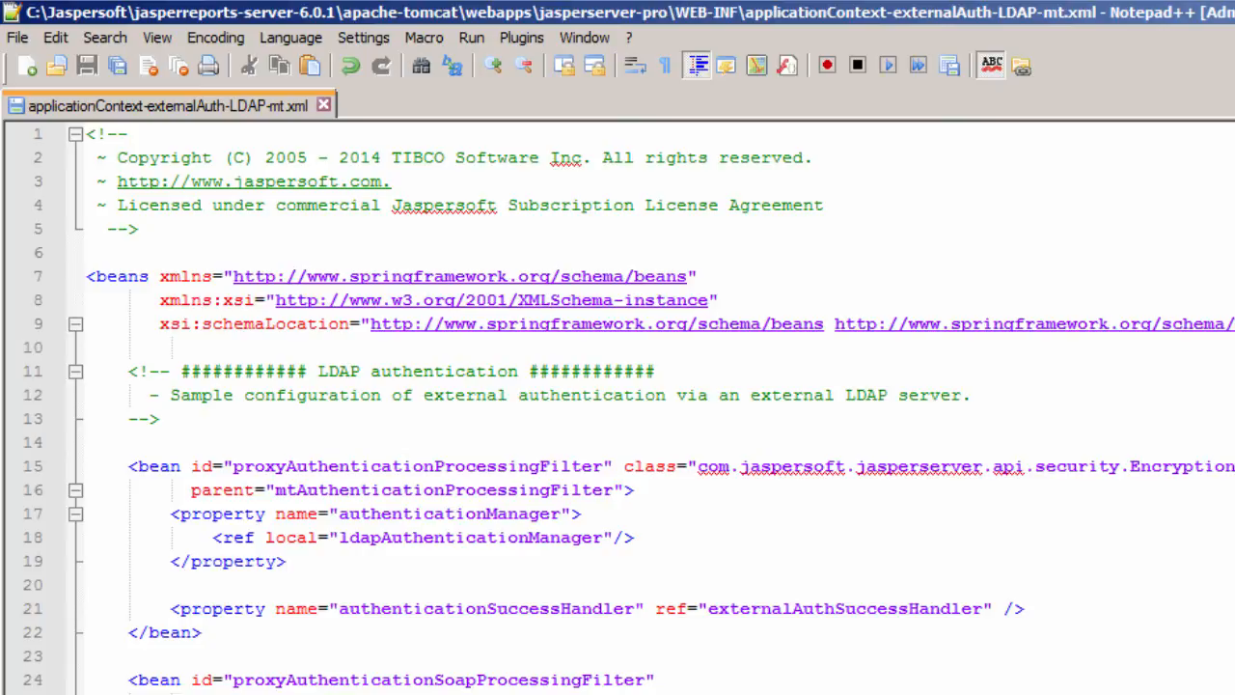
- Read through applicationContext-externalAuth-LDAP-mt.xml in Notepad++, from the proxy filter beans down to the ldapContextSource bean
{"action": "scroll", "coordinate": [618, 405], "scroll_direction": "down", "scroll_amount": 1}
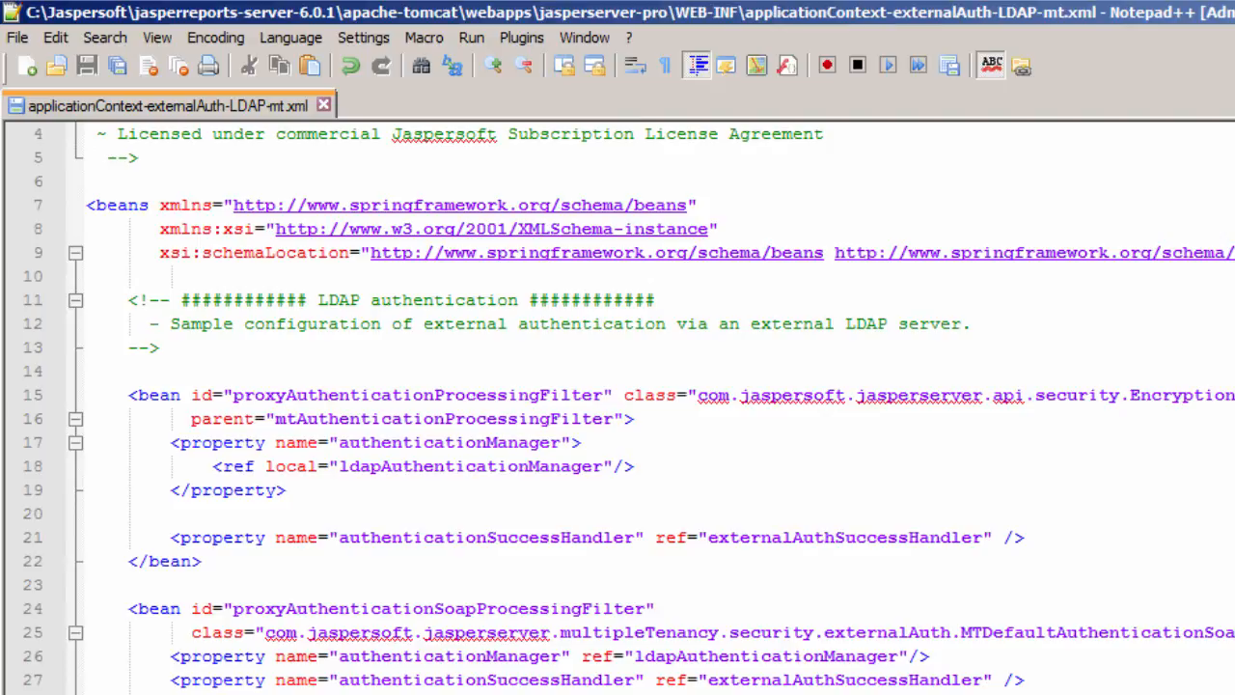
{"action": "scroll", "coordinate": [629, 408], "scroll_direction": "down", "scroll_amount": 6}
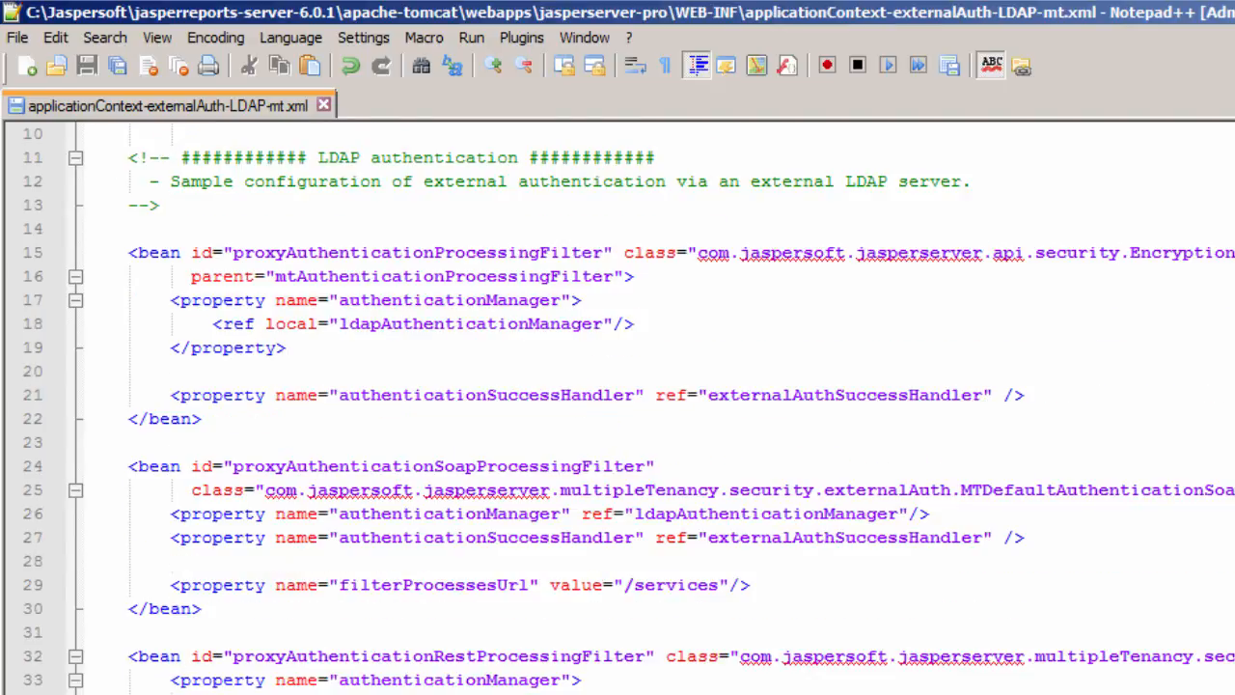
{"action": "scroll", "coordinate": [618, 408], "scroll_direction": "down", "scroll_amount": 2}
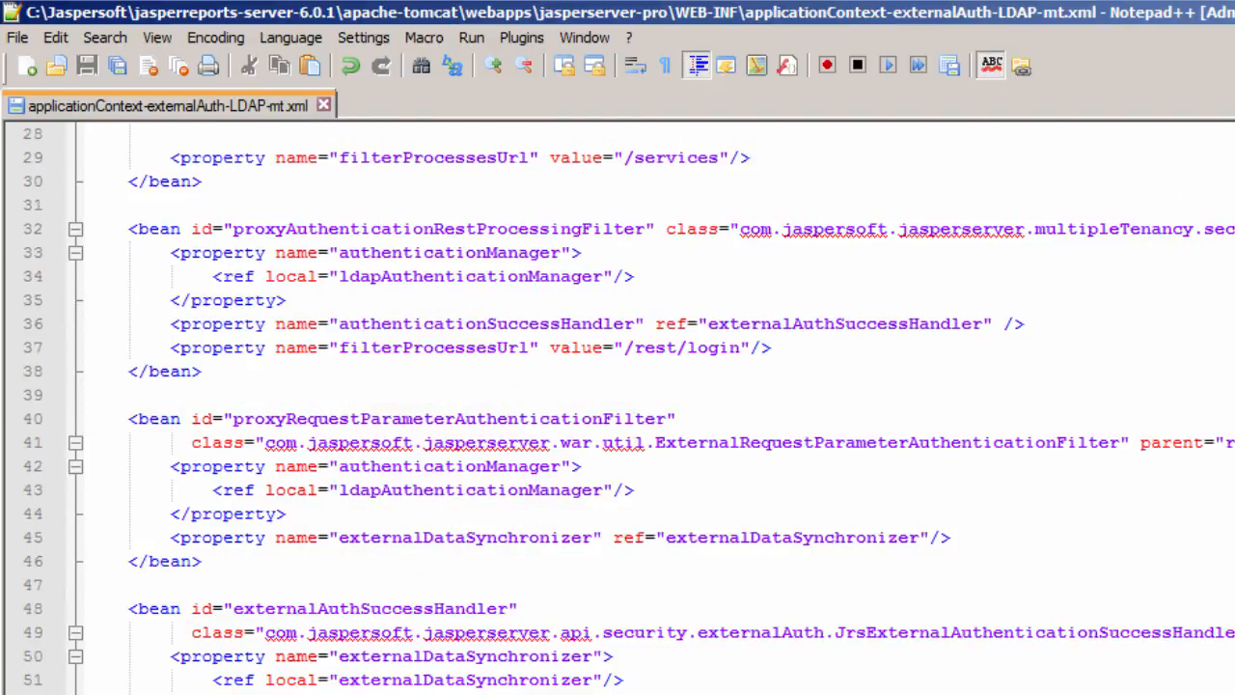
{"action": "scroll", "coordinate": [618, 408], "scroll_direction": "down", "scroll_amount": 1}
{"action": "scroll", "coordinate": [617, 408], "scroll_direction": "down", "scroll_amount": 1}
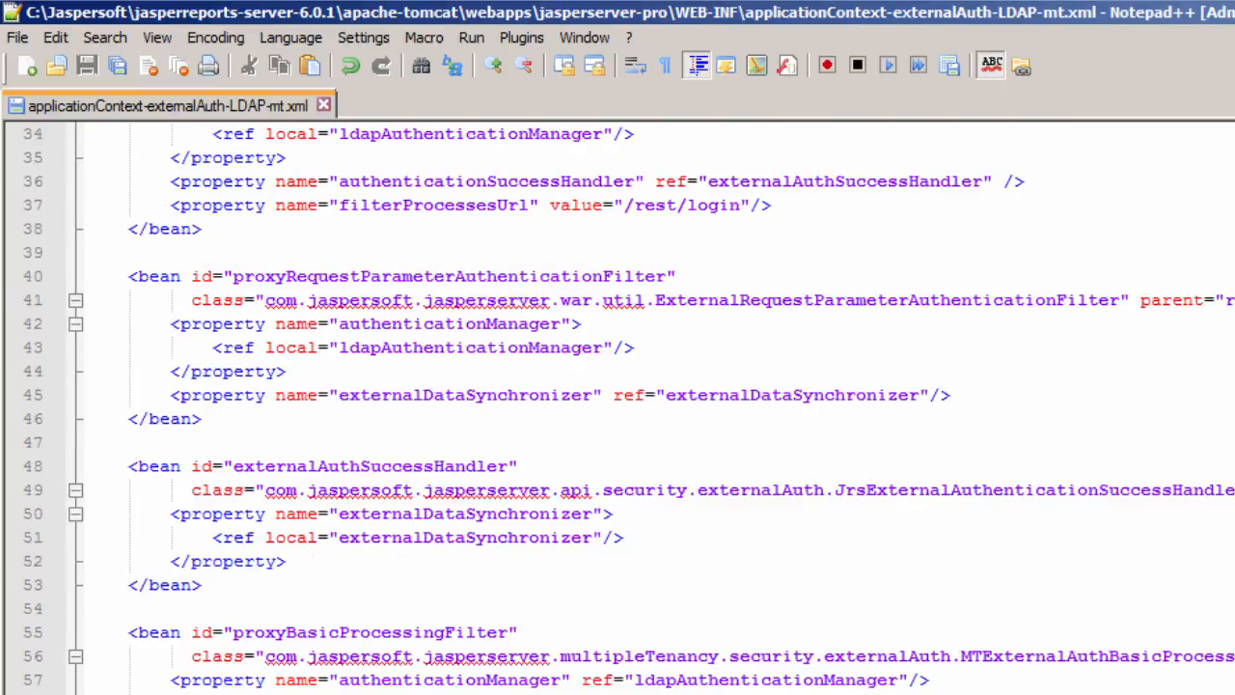
{"action": "scroll", "coordinate": [617, 408], "scroll_direction": "down", "scroll_amount": 1}
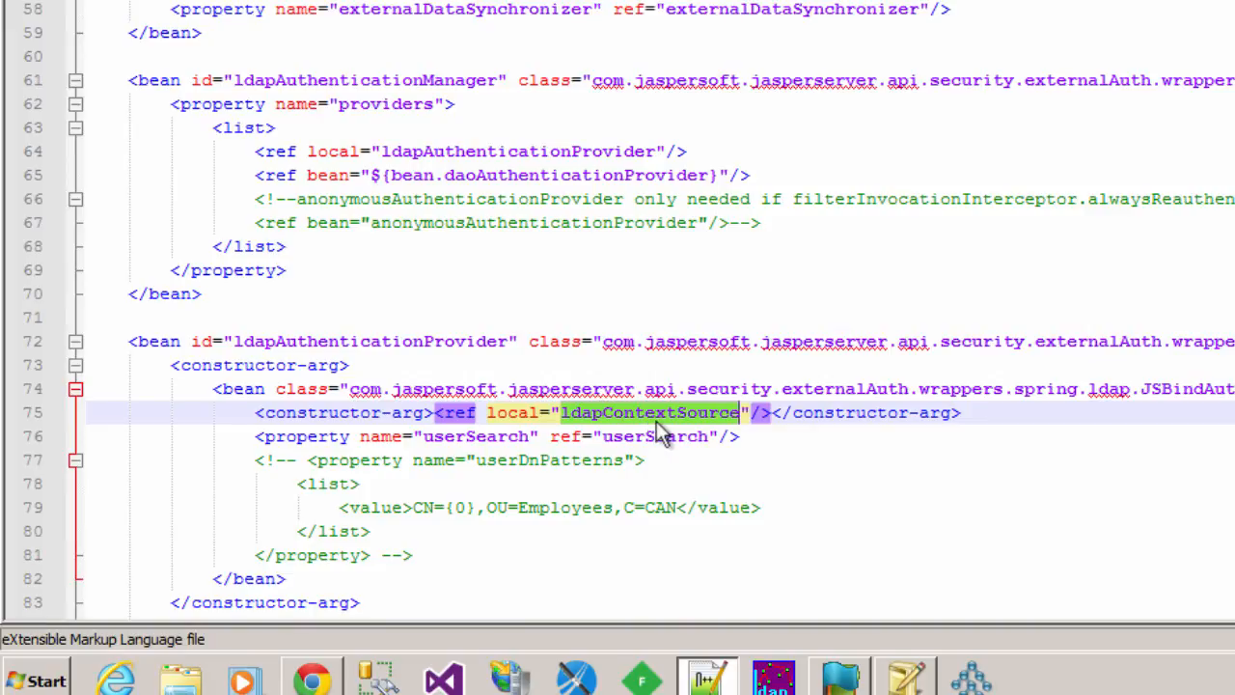
{"action": "scroll", "coordinate": [958, 506], "scroll_direction": "down", "scroll_amount": 2}
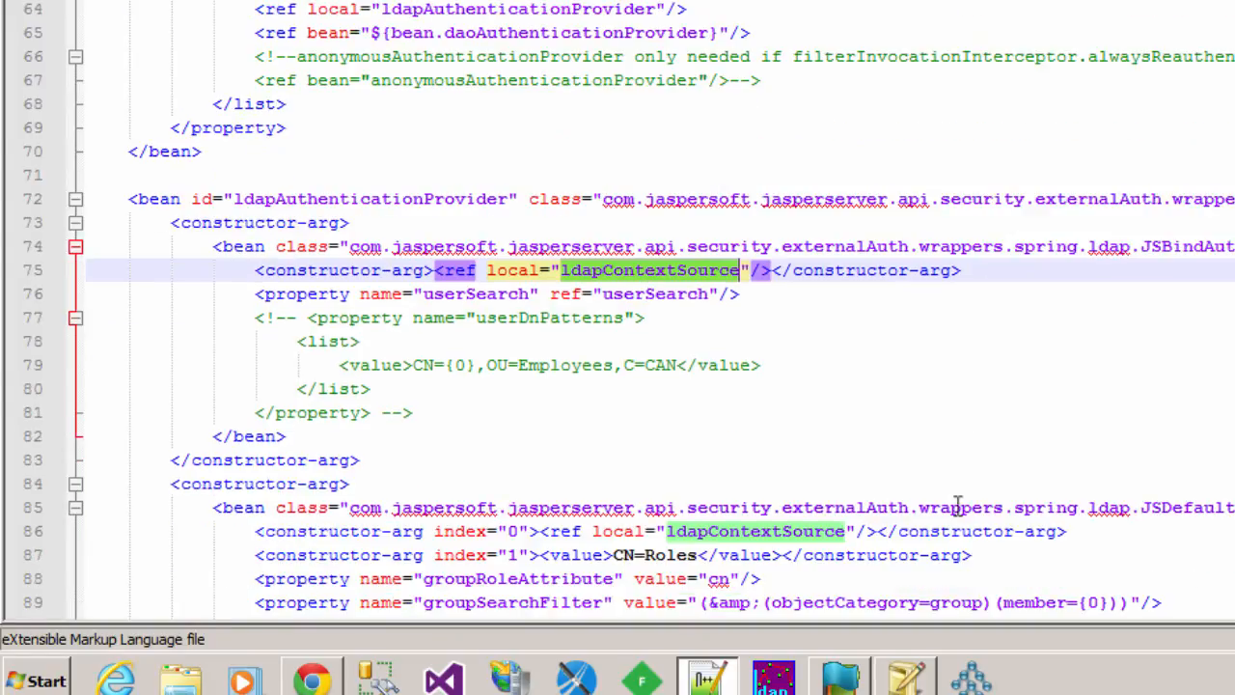
{"action": "scroll", "coordinate": [958, 506], "scroll_direction": "down", "scroll_amount": 3}
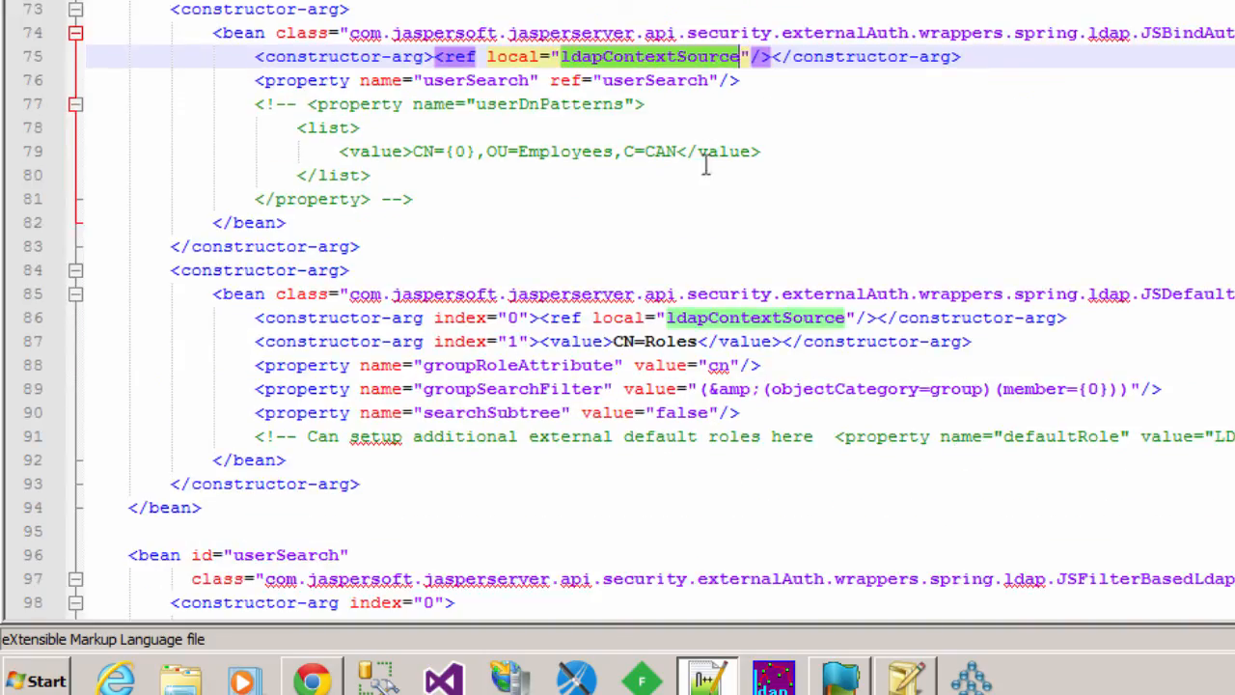
{"action": "scroll", "coordinate": [748, 323], "scroll_direction": "down", "scroll_amount": 3}
{"action": "scroll", "coordinate": [767, 308], "scroll_direction": "down", "scroll_amount": 5}
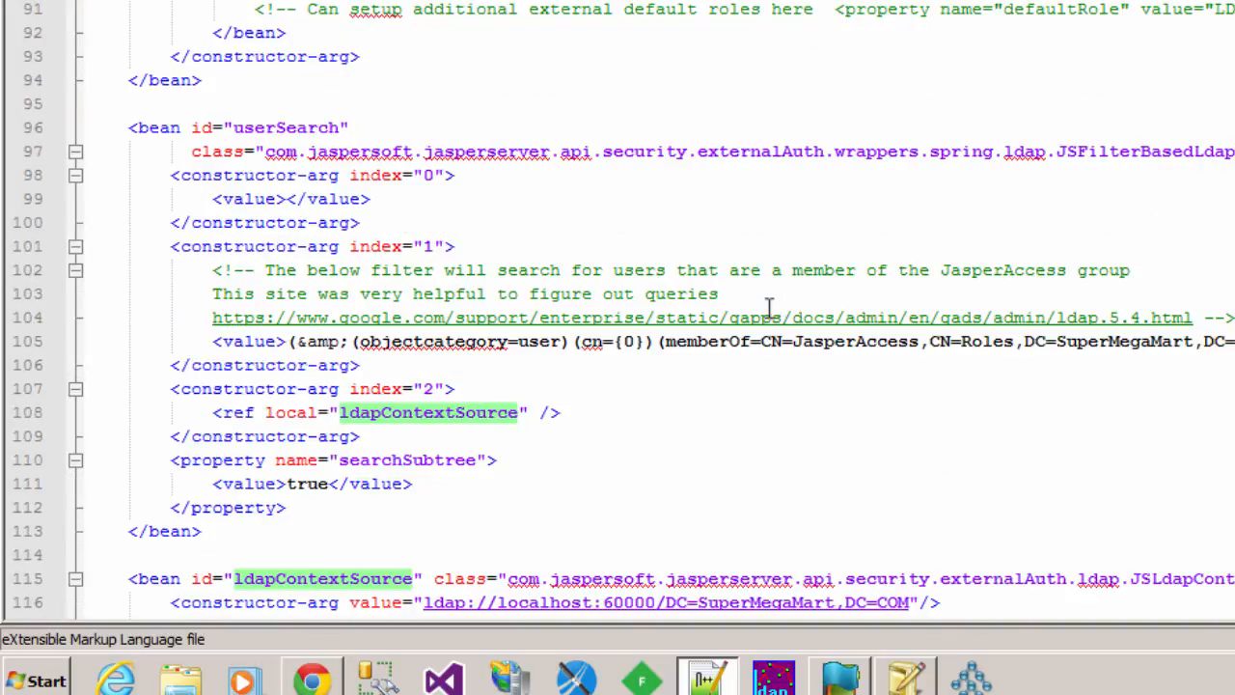
{"action": "scroll", "coordinate": [769, 308], "scroll_direction": "down", "scroll_amount": 3}
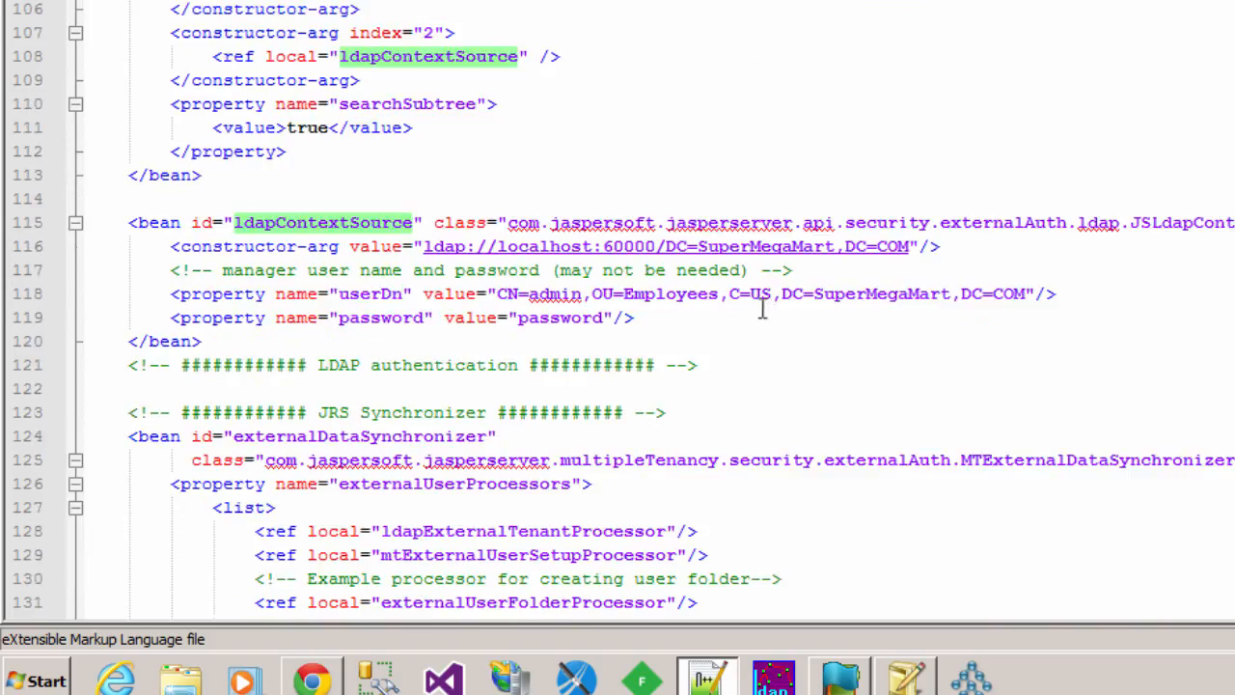
- Examine the ldapContextSource bean, including its LDAP URL constructor argument and the manager user name and password properties
{"action": "left_click_drag", "start_coordinate": [124, 222], "coordinate": [222, 340]}
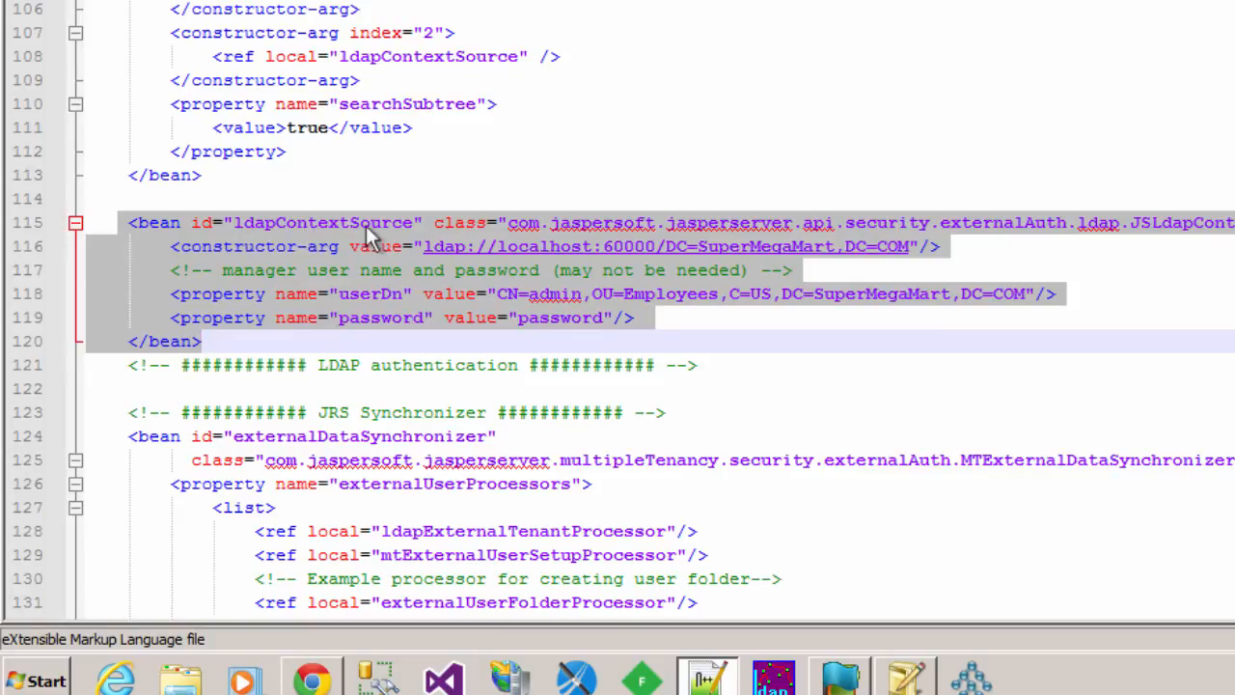
{"action": "left_click", "coordinate": [358, 284]}
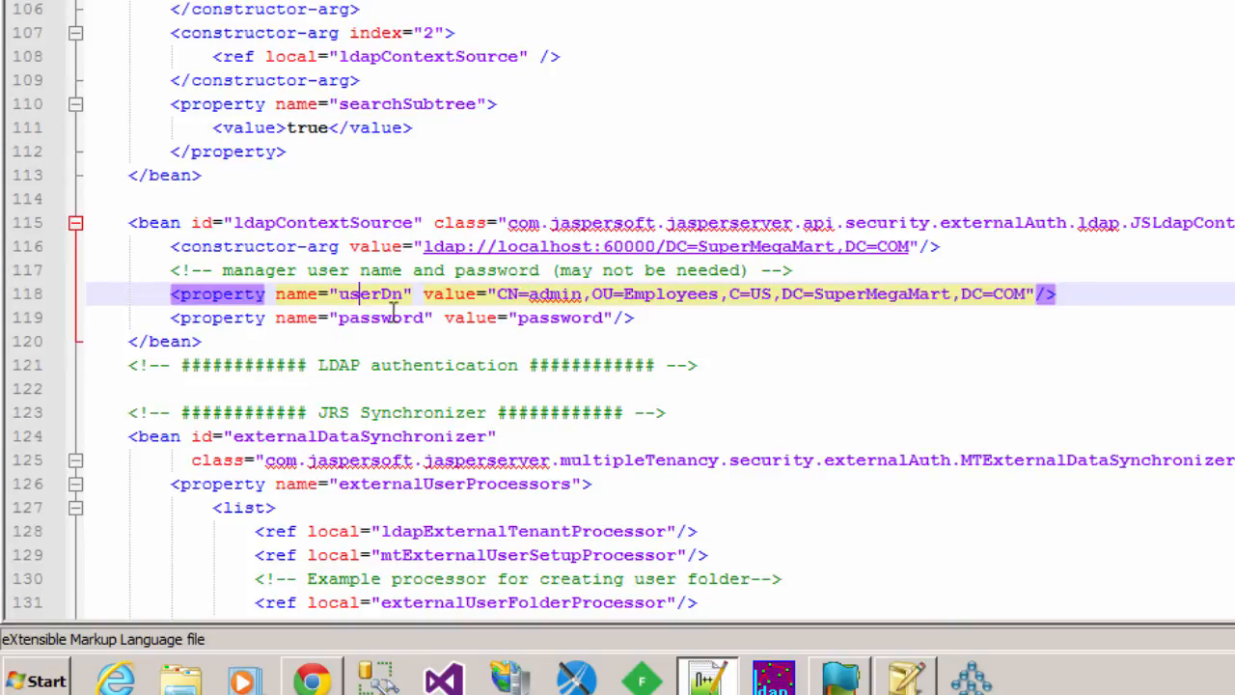
{"action": "left_click_drag", "start_coordinate": [126, 222], "coordinate": [221, 342]}
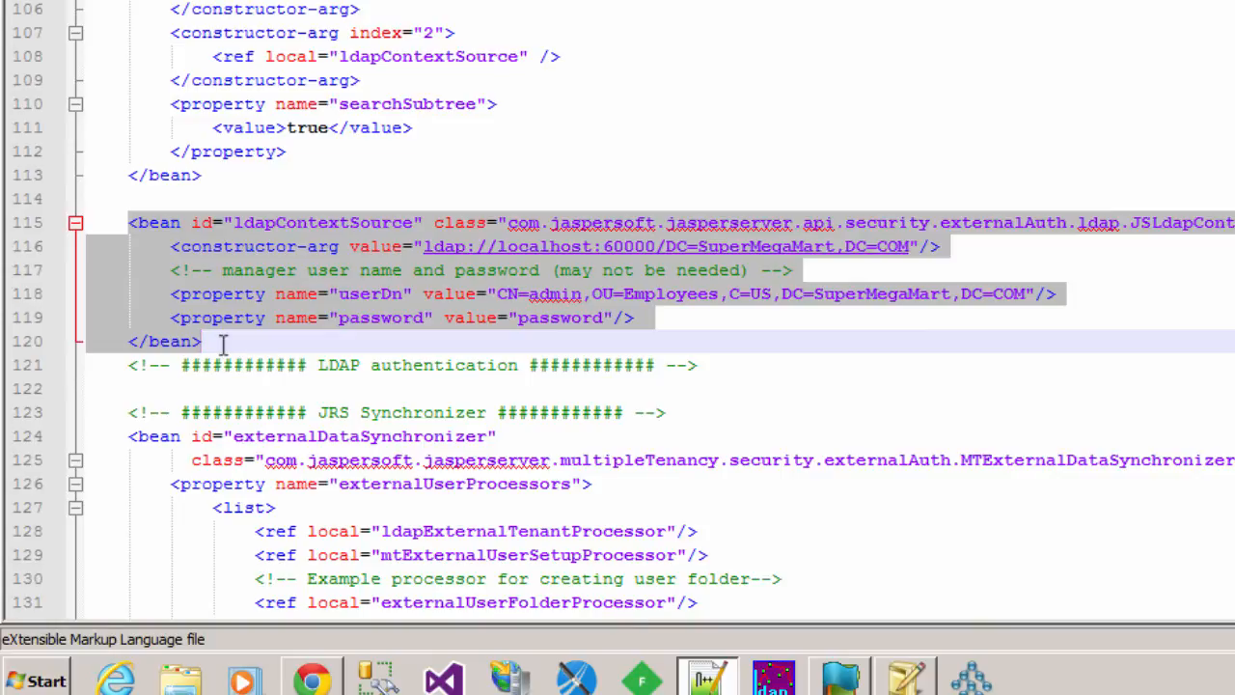
{"action": "left_click", "coordinate": [263, 270]}
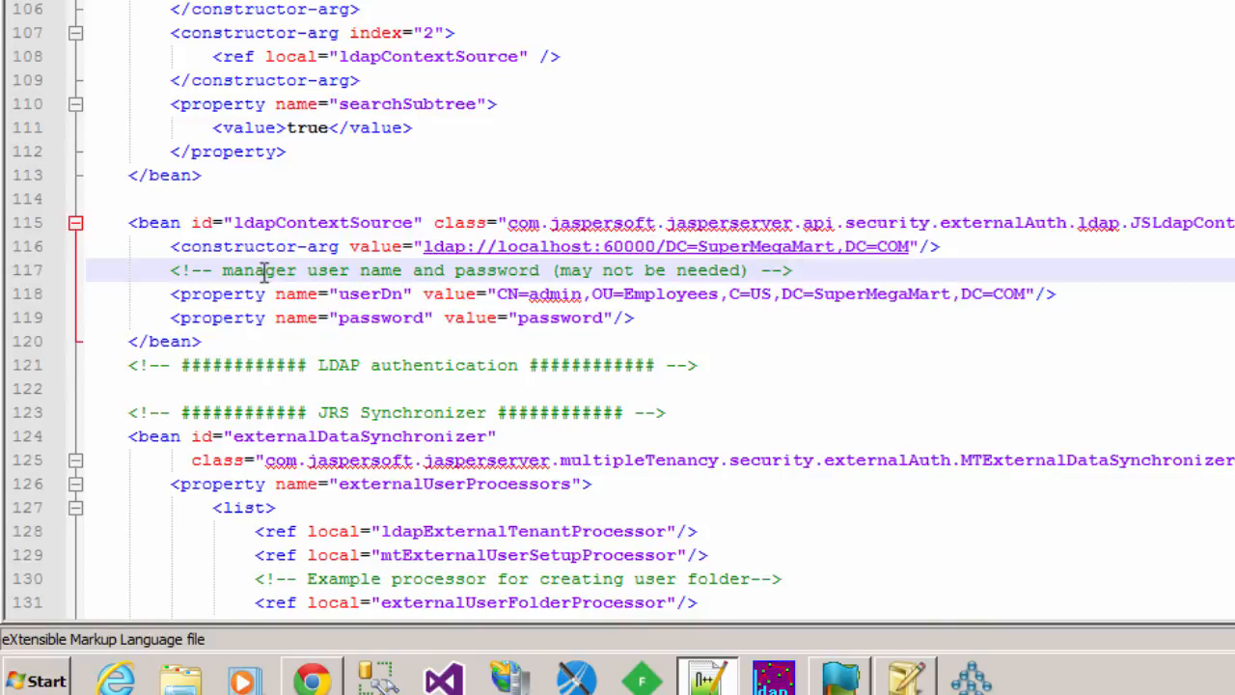
{"action": "left_click", "coordinate": [245, 246]}
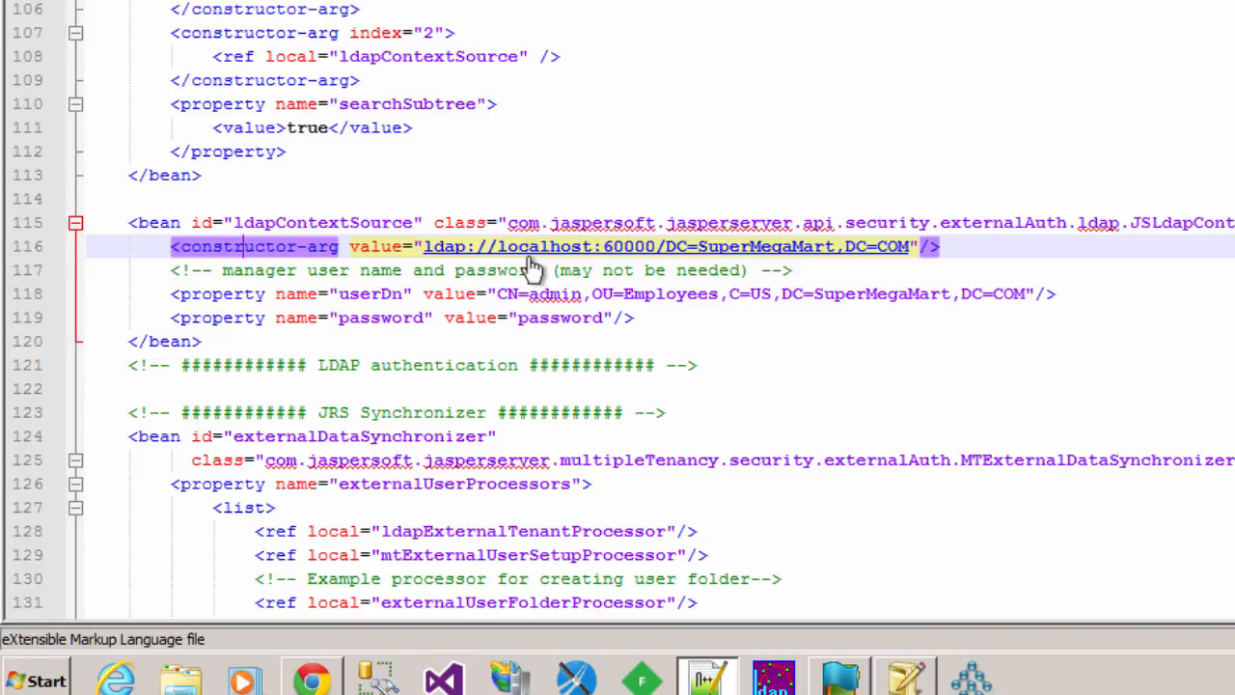
- Switch to ADSI Edit, check the LDAP path in the SuperMegaMart connection settings, and close them without changes
{"action": "left_click", "coordinate": [909, 680]}
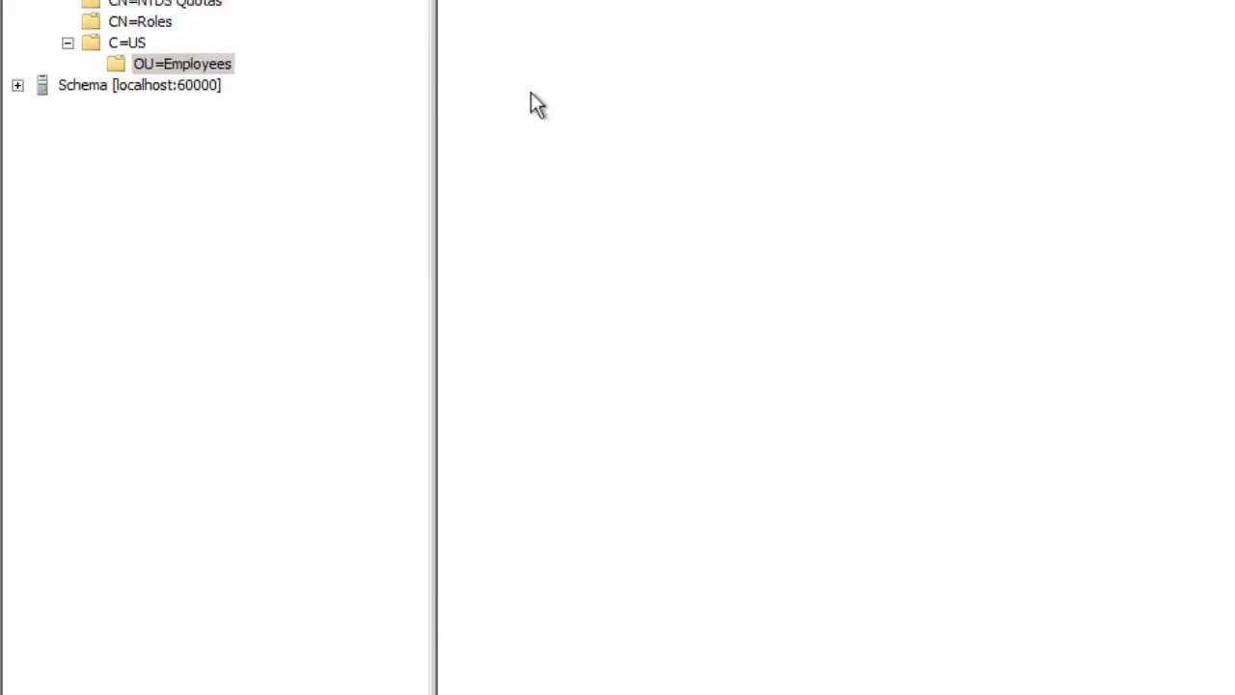
{"action": "left_click", "coordinate": [101, 130]}
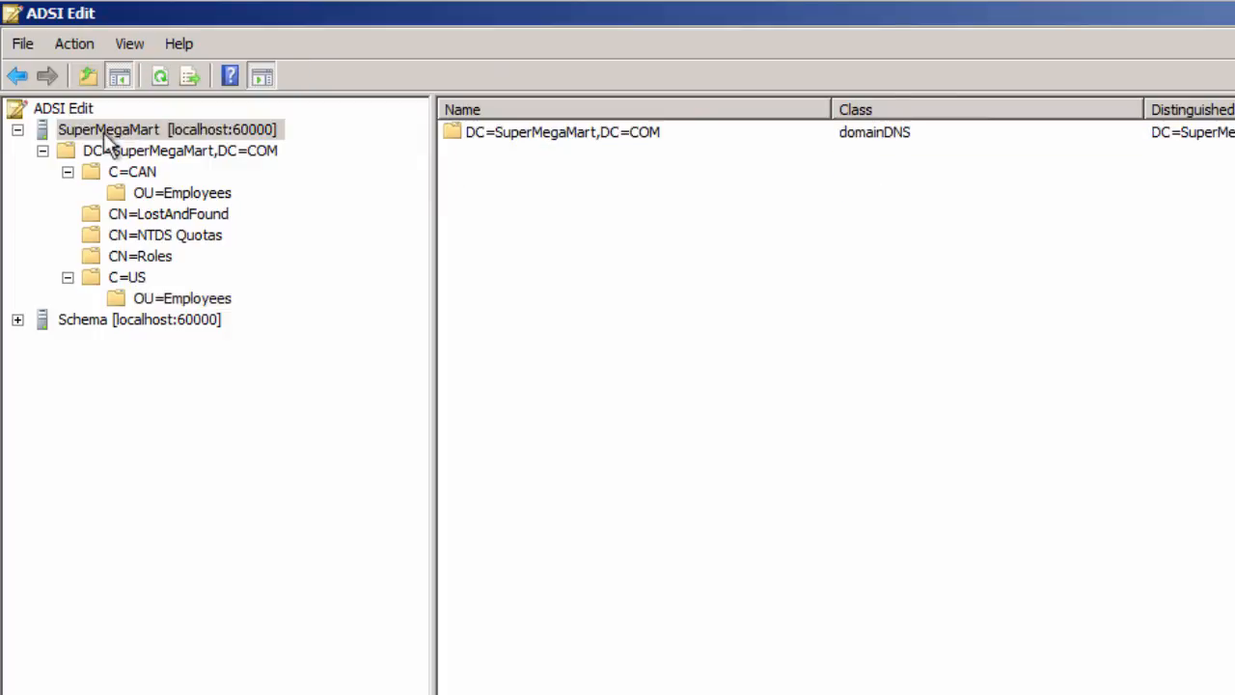
{"action": "right_click", "coordinate": [104, 132]}
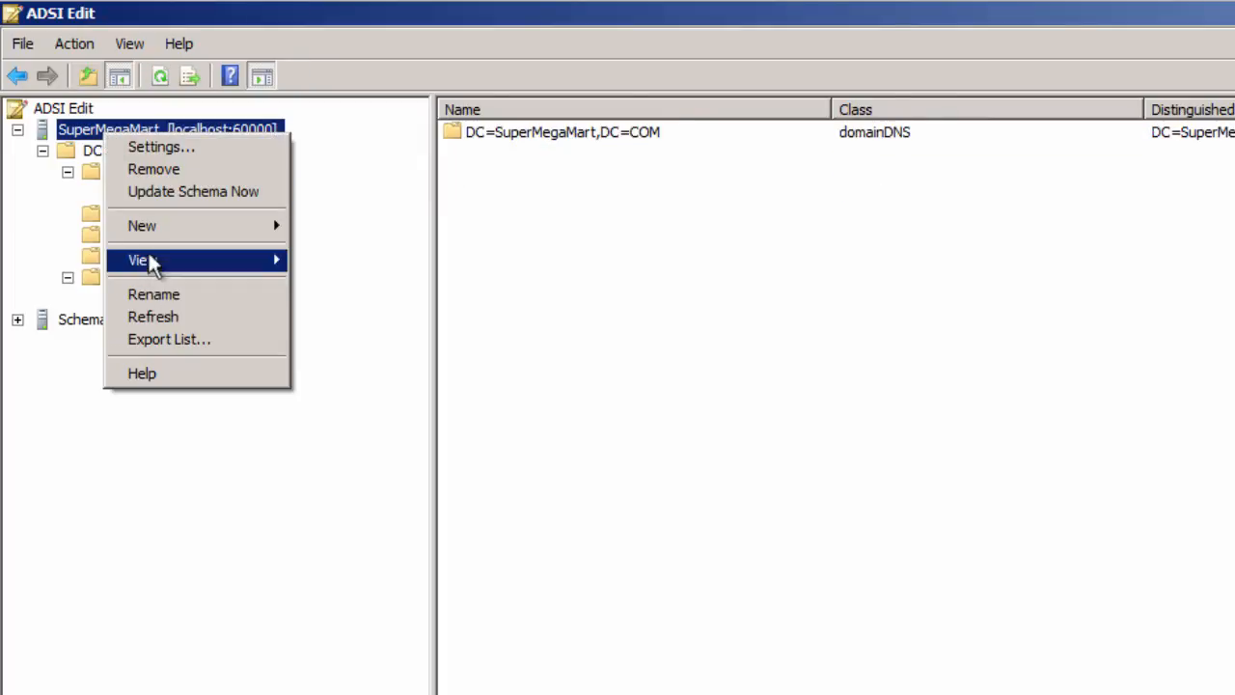
{"action": "left_click", "coordinate": [155, 147]}
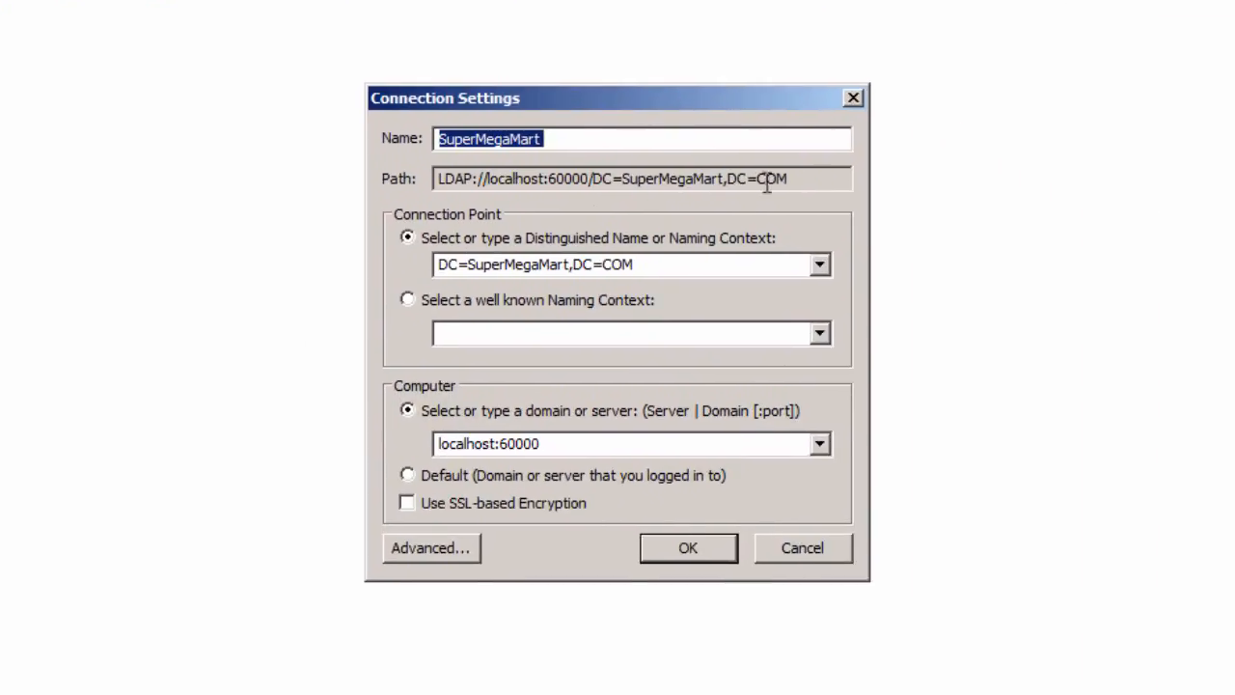
{"action": "left_click_drag", "start_coordinate": [767, 183], "coordinate": [439, 181]}
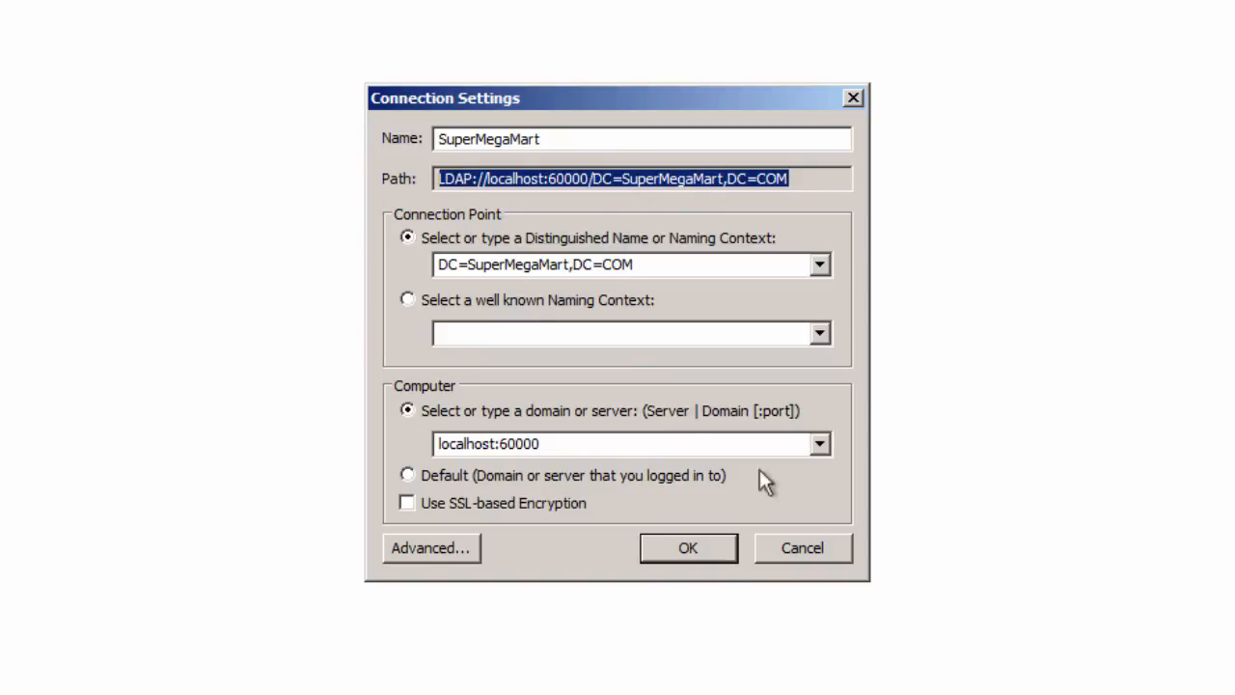
{"action": "left_click", "coordinate": [804, 548]}
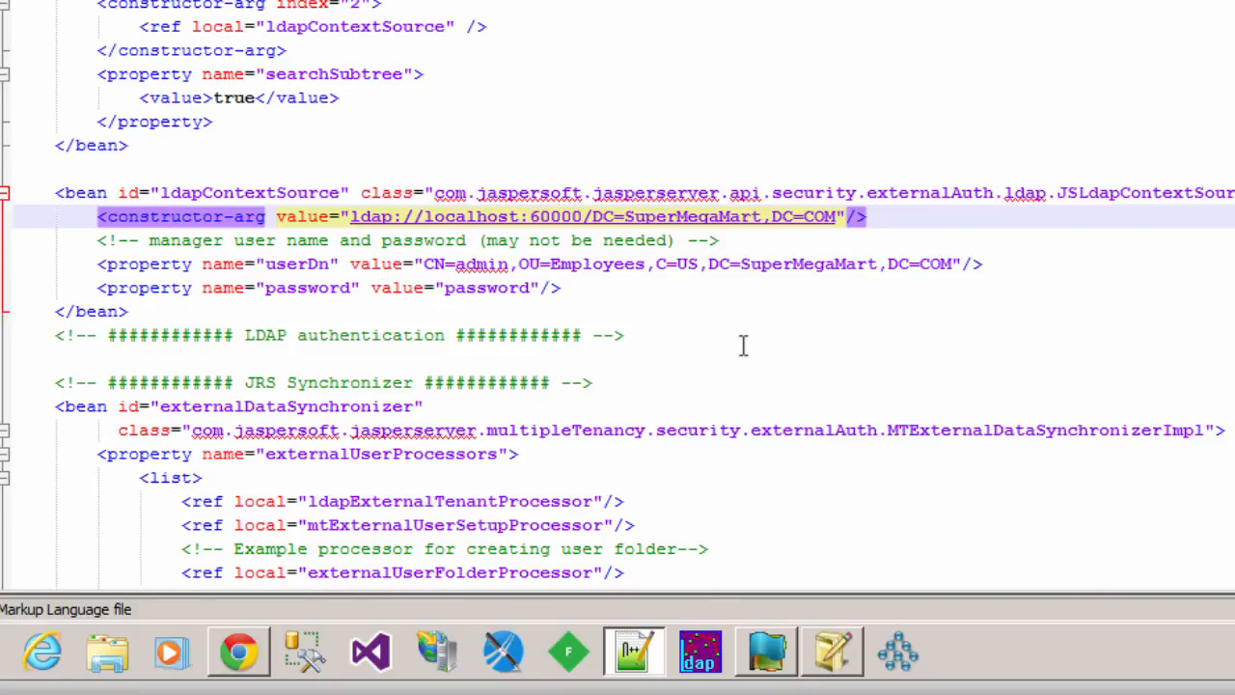
- Compare the ldapContextSource URL in the configuration file with the path in ADSI Edit's SuperMegaMart connection settings
{"action": "left_click", "coordinate": [888, 218]}
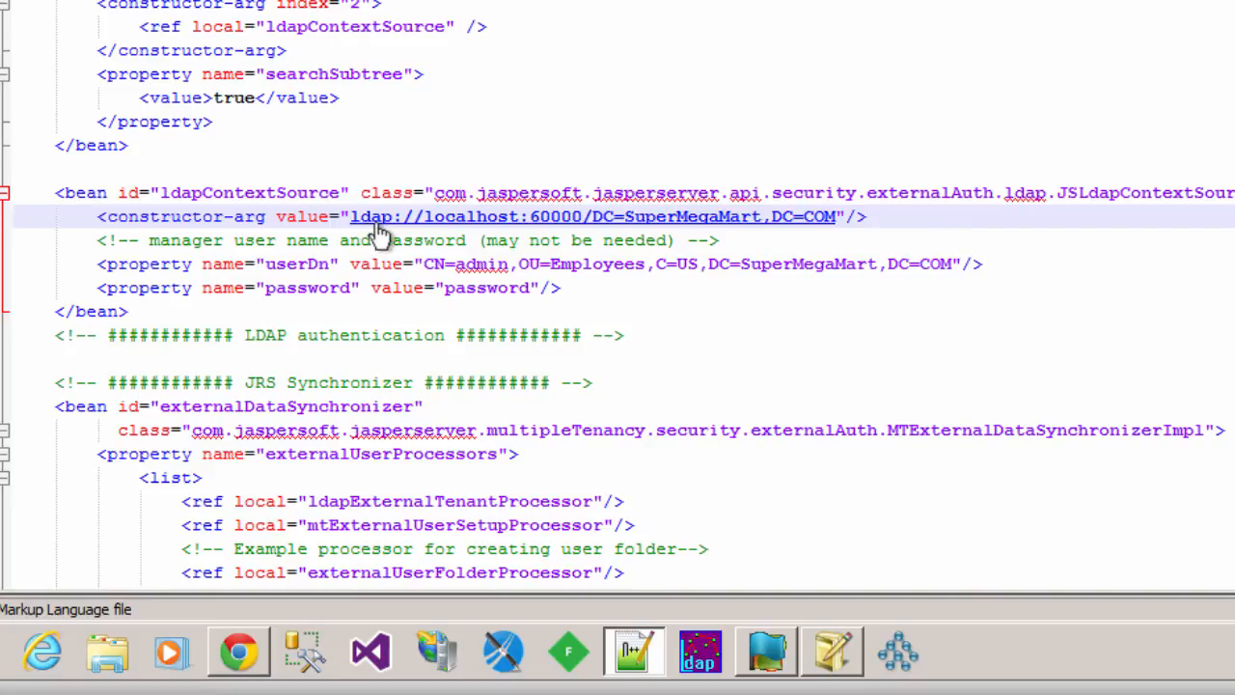
{"action": "left_click", "coordinate": [846, 664]}
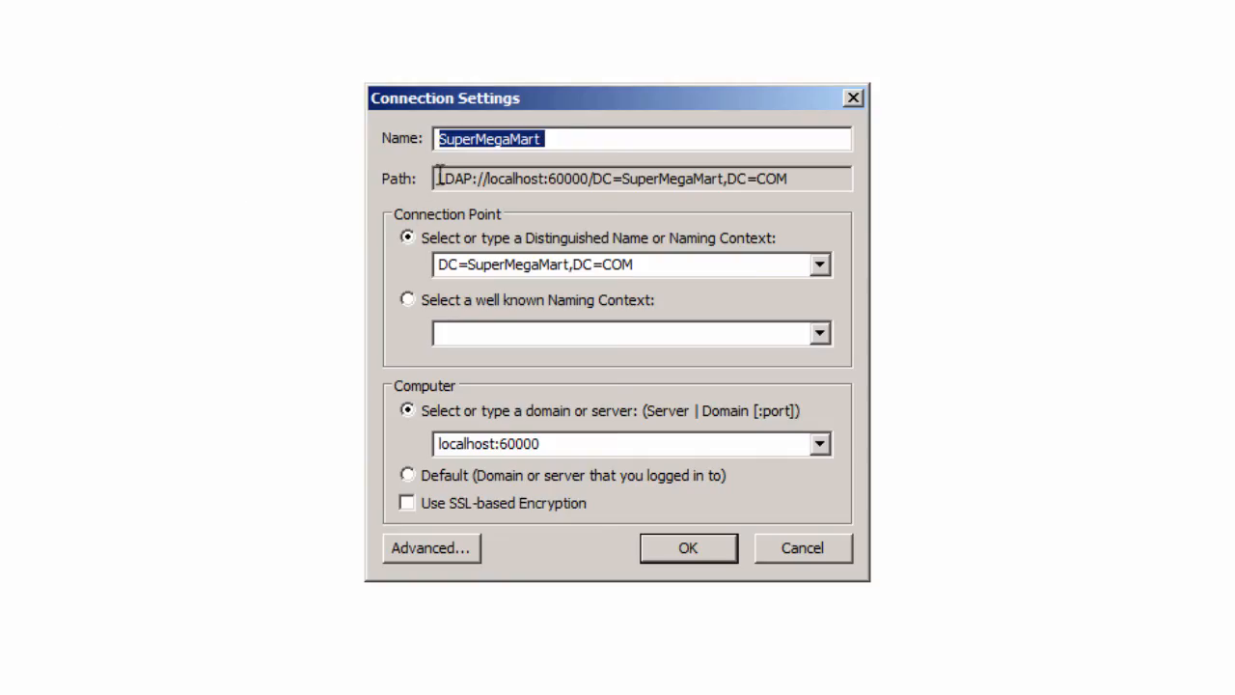
{"action": "left_click_drag", "start_coordinate": [440, 177], "coordinate": [766, 192]}
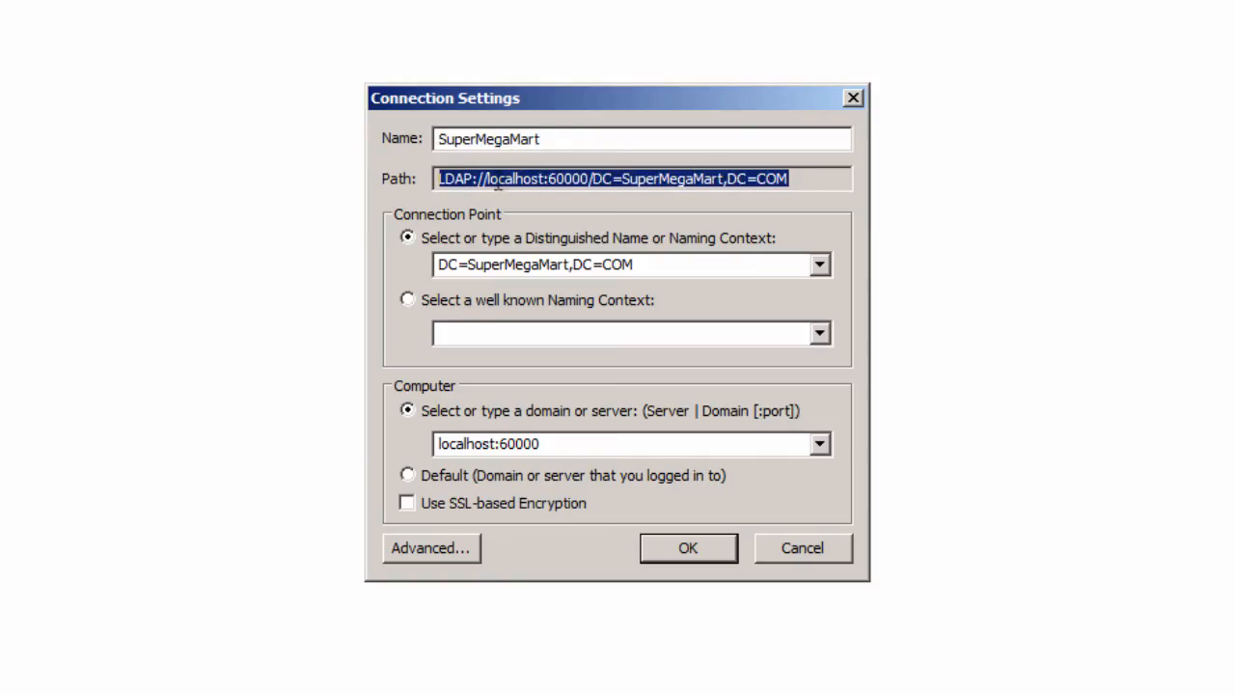
{"action": "double_click", "coordinate": [463, 172]}
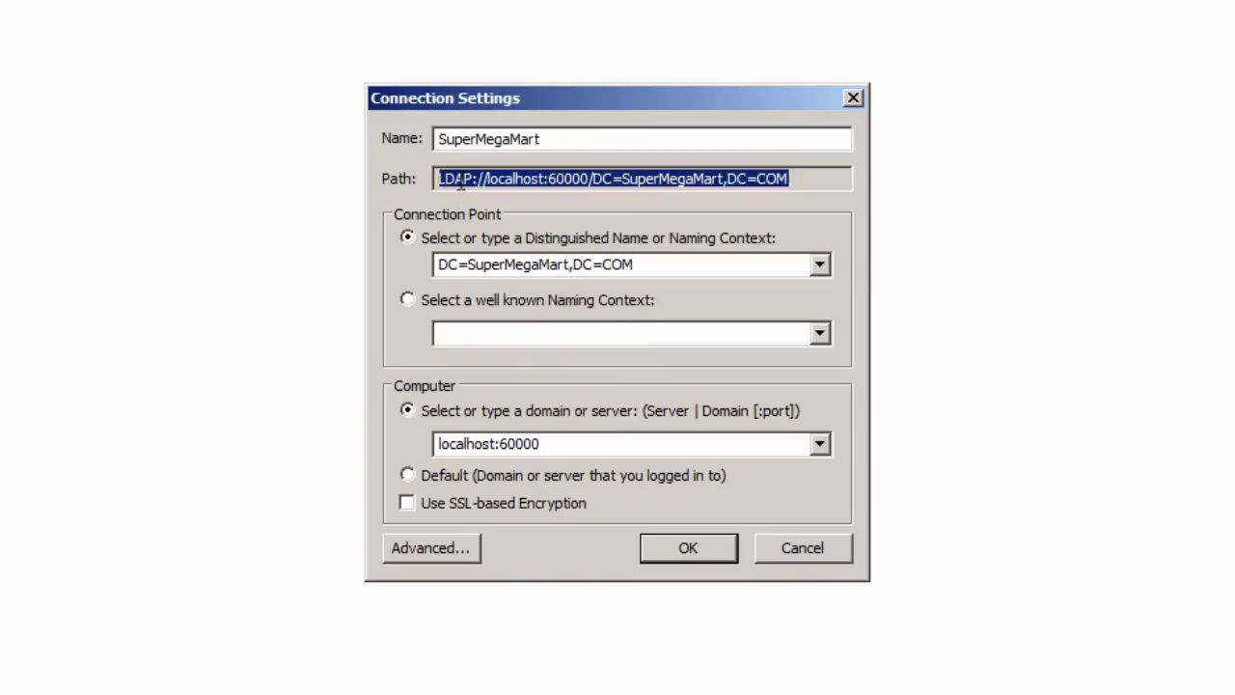
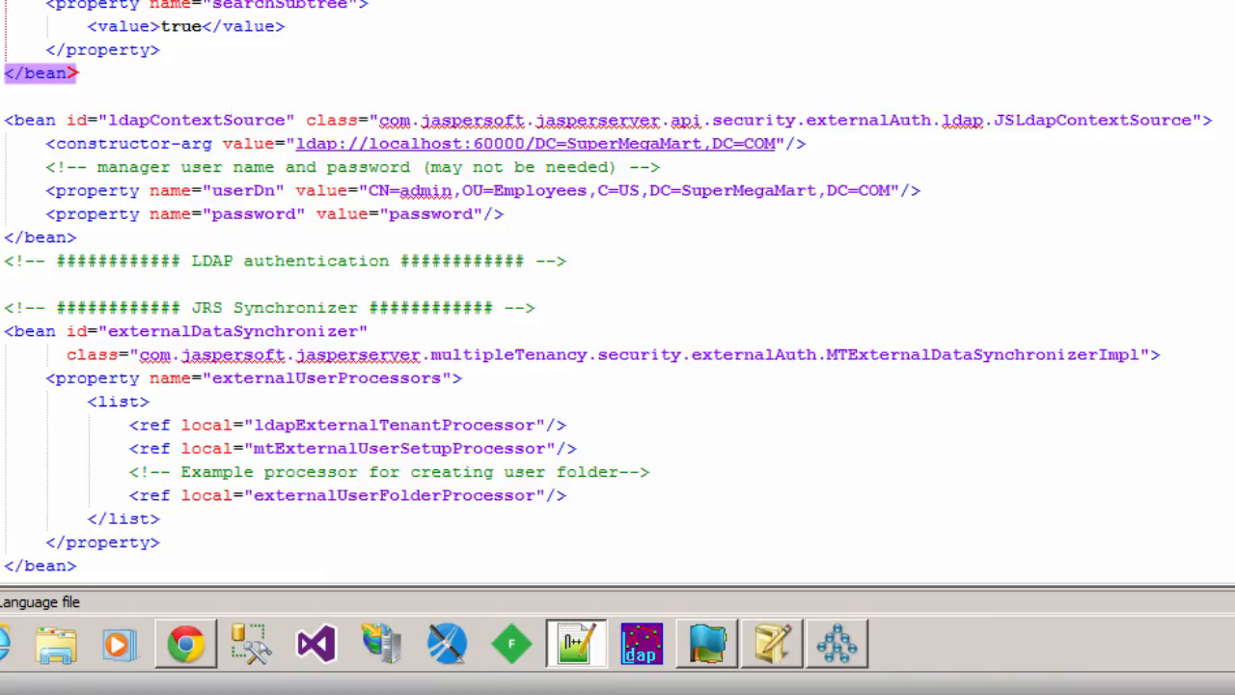
- Examine the userSearch property and the commented-out userDnPatterns property in the ldapAuthenticationProvider bean
{"action": "scroll", "coordinate": [618, 290], "scroll_direction": "up", "scroll_amount": 4}
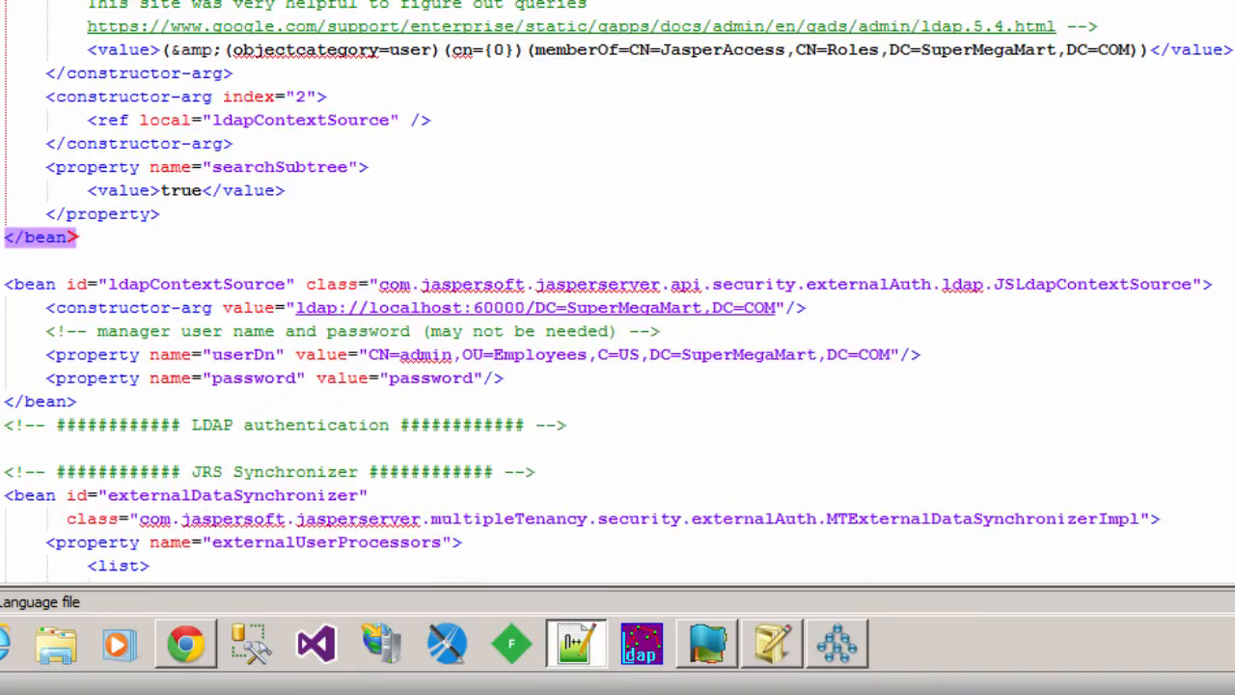
{"action": "scroll", "coordinate": [617, 290], "scroll_direction": "up", "scroll_amount": 3}
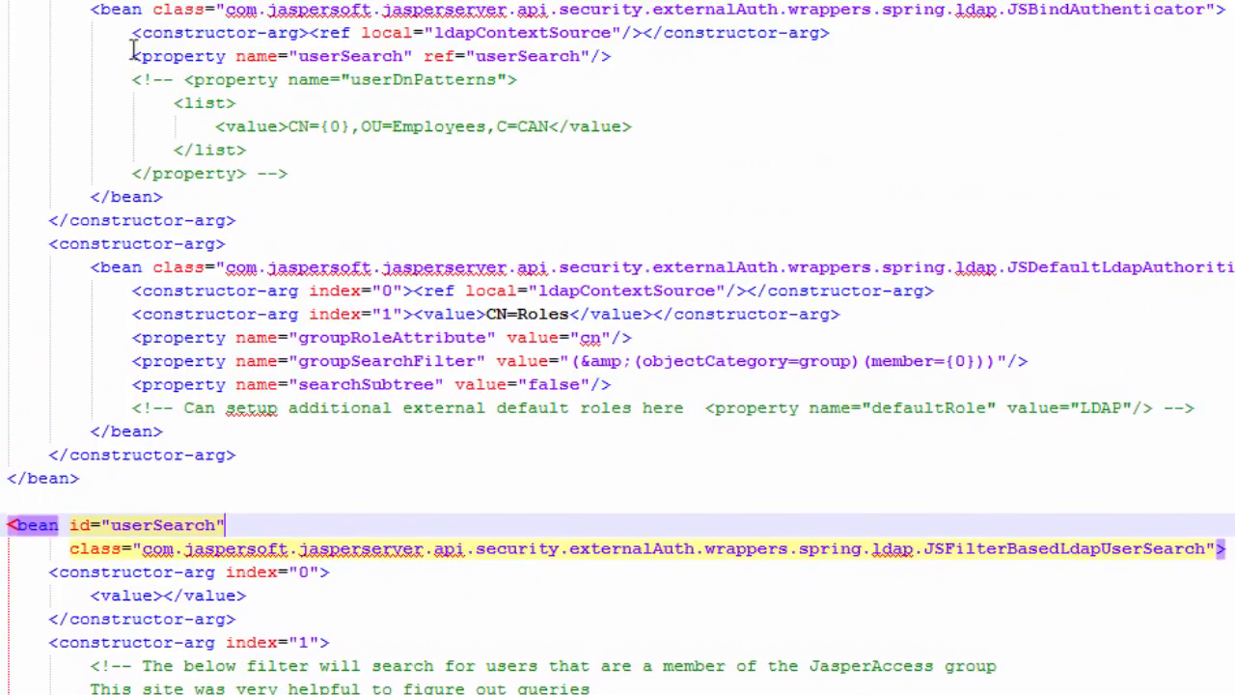
{"action": "left_click_drag", "start_coordinate": [134, 109], "coordinate": [643, 109]}
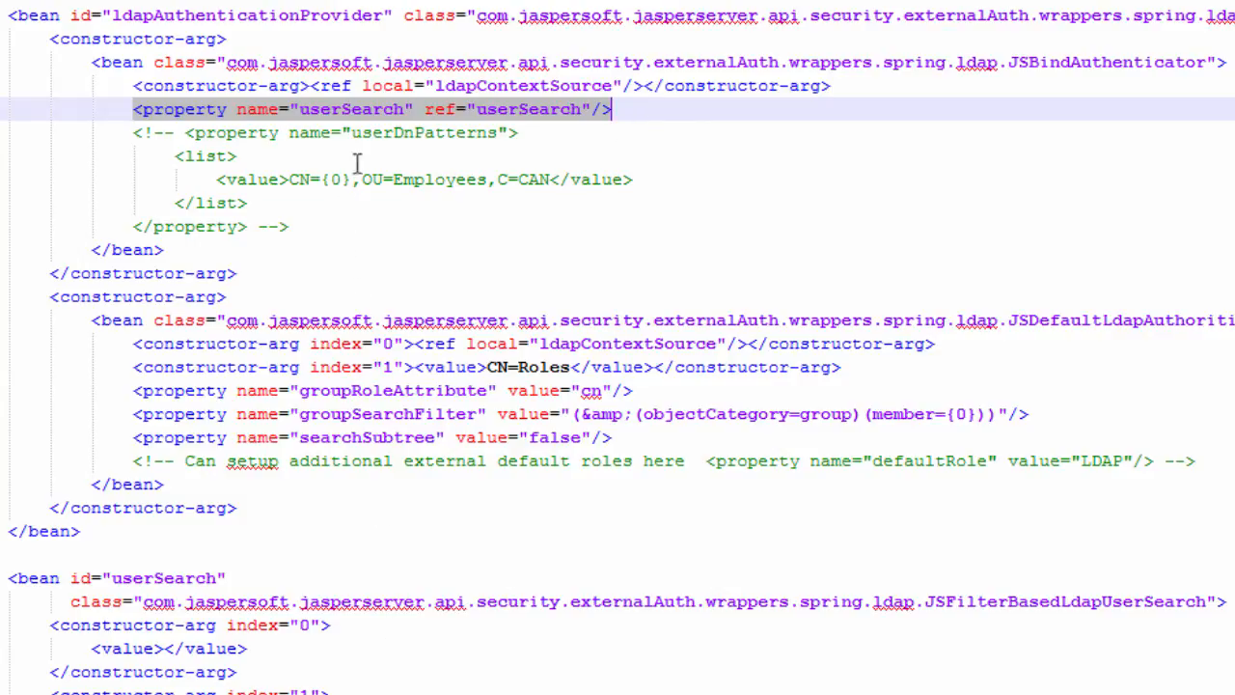
{"action": "left_click", "coordinate": [392, 136]}
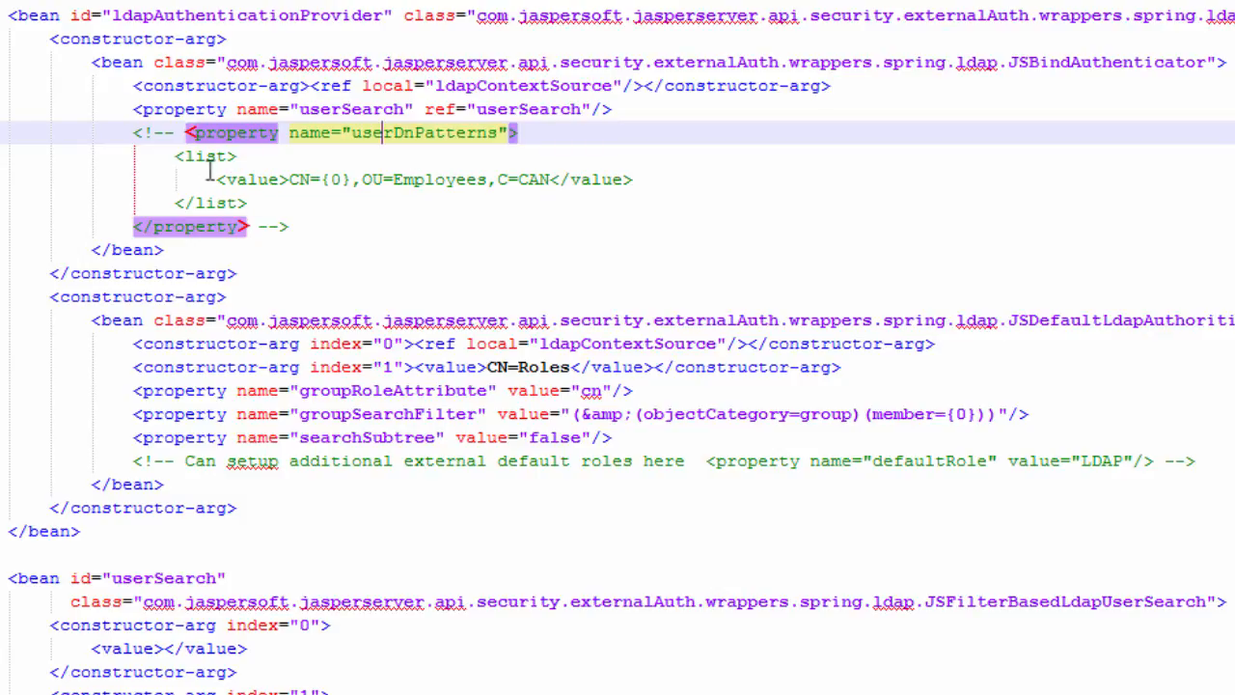
- Copy the userDnPatterns value CN={0},OU=Employees,C=CAN into a new blank file
{"action": "left_click", "coordinate": [289, 179]}
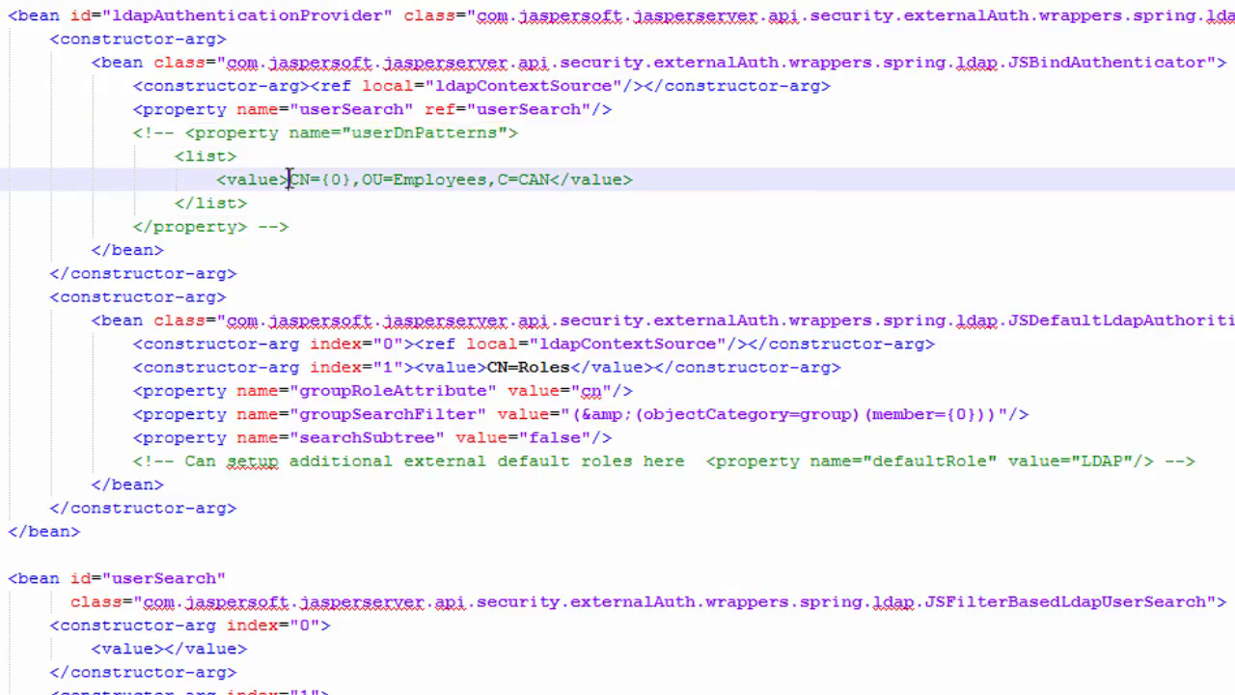
{"action": "left_click_drag", "start_coordinate": [289, 179], "coordinate": [550, 179]}
{"action": "right_click", "coordinate": [517, 180]}
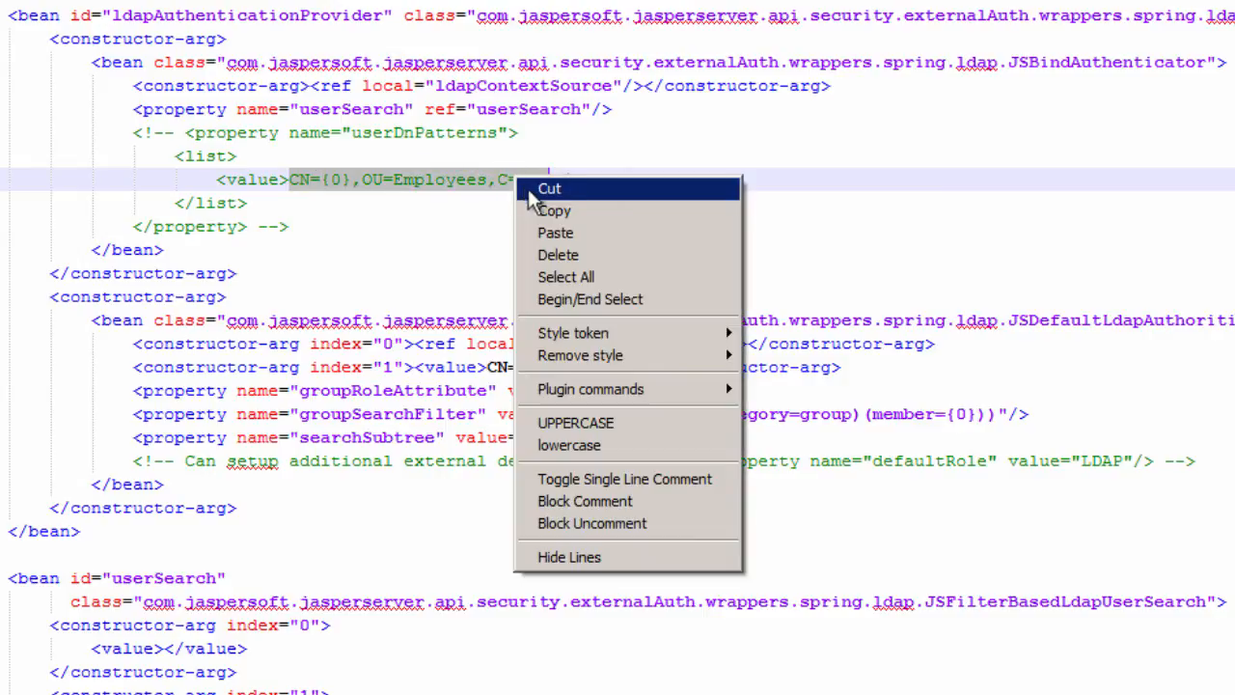
{"action": "left_click", "coordinate": [545, 211]}
{"action": "key", "text": "ctrl+n"}
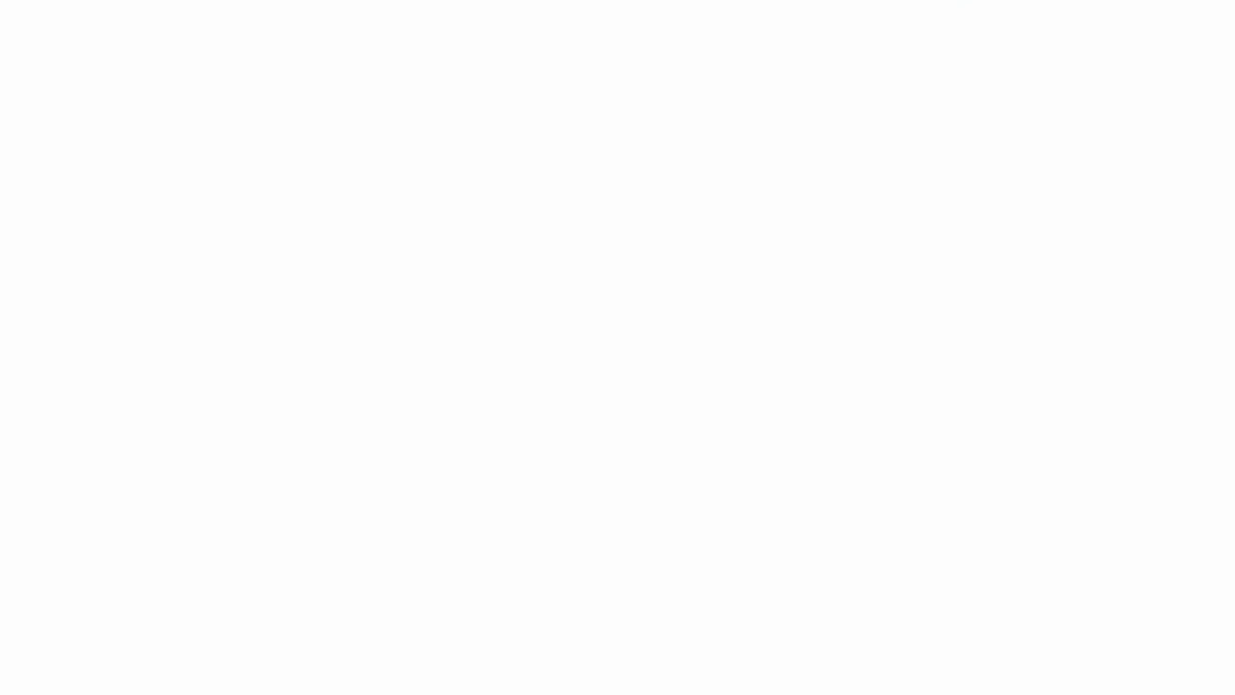
{"action": "right_click", "coordinate": [322, 75]}
{"action": "left_click", "coordinate": [366, 130]}
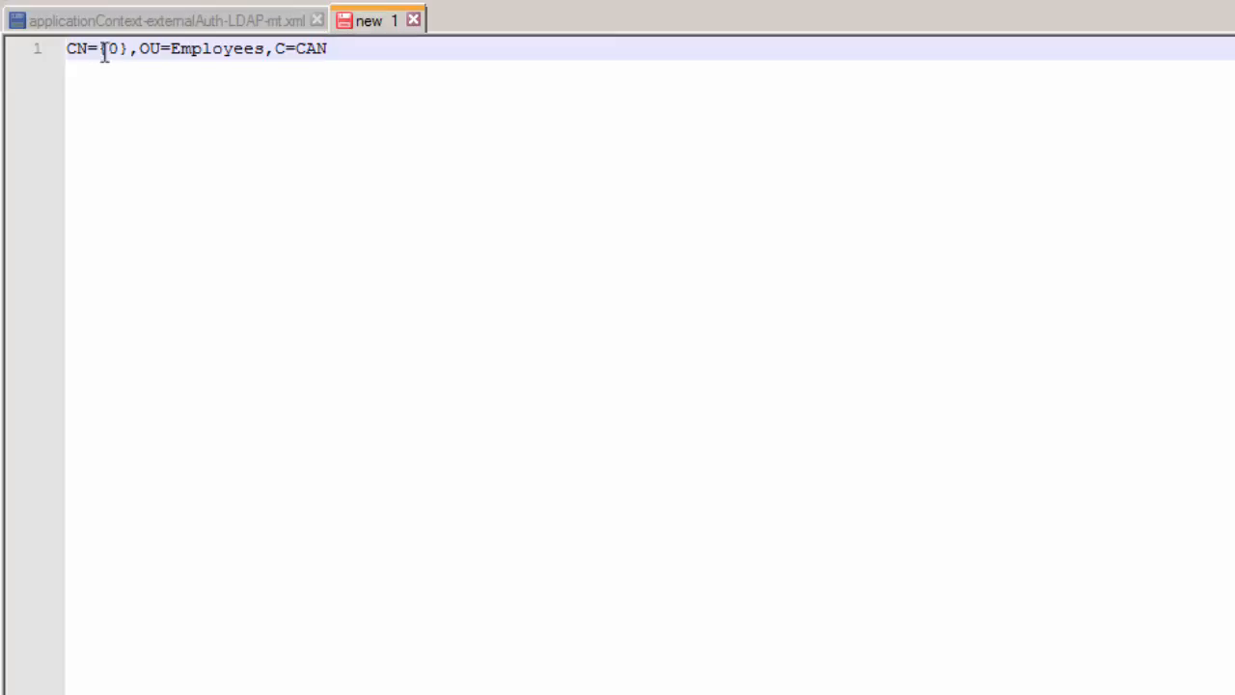
- Replace the {0} placeholder in the copied pattern with the sample Canadian employee's user name
{"action": "left_click_drag", "start_coordinate": [101, 48], "coordinate": [129, 48]}
{"action": "key", "text": "BackSpace"}
{"action": "key", "text": "BackSpace"}
{"action": "key", "text": "BackSpace"}
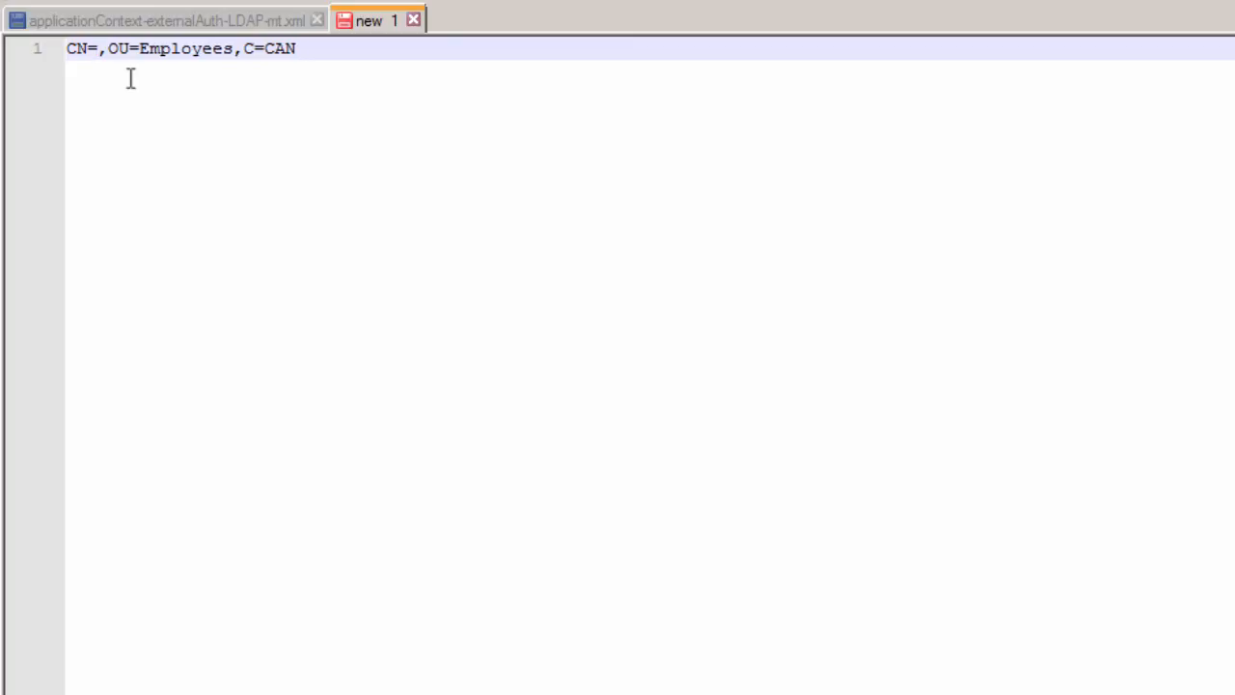
{"action": "type", "text": "fharris"}
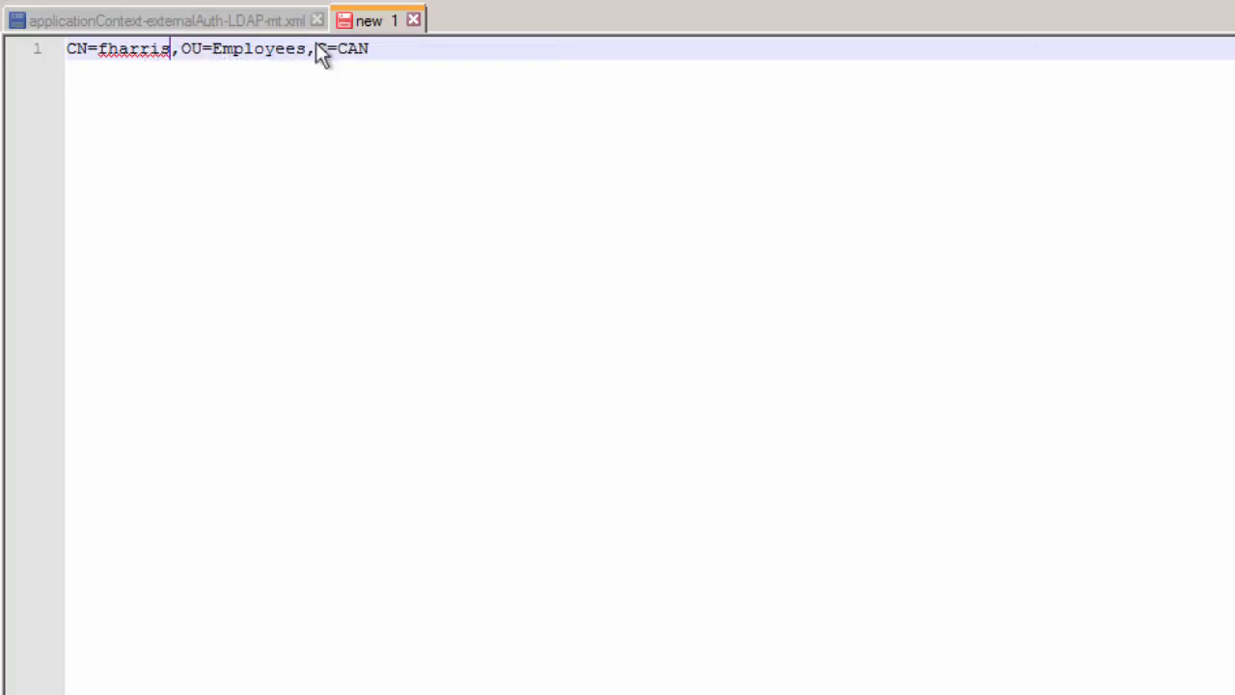
- Append a comma and DC=SuperMegaMart,DC=COM, copied from the ldapContextSource URL, to the pattern in the new file
{"action": "left_click", "coordinate": [126, 21]}
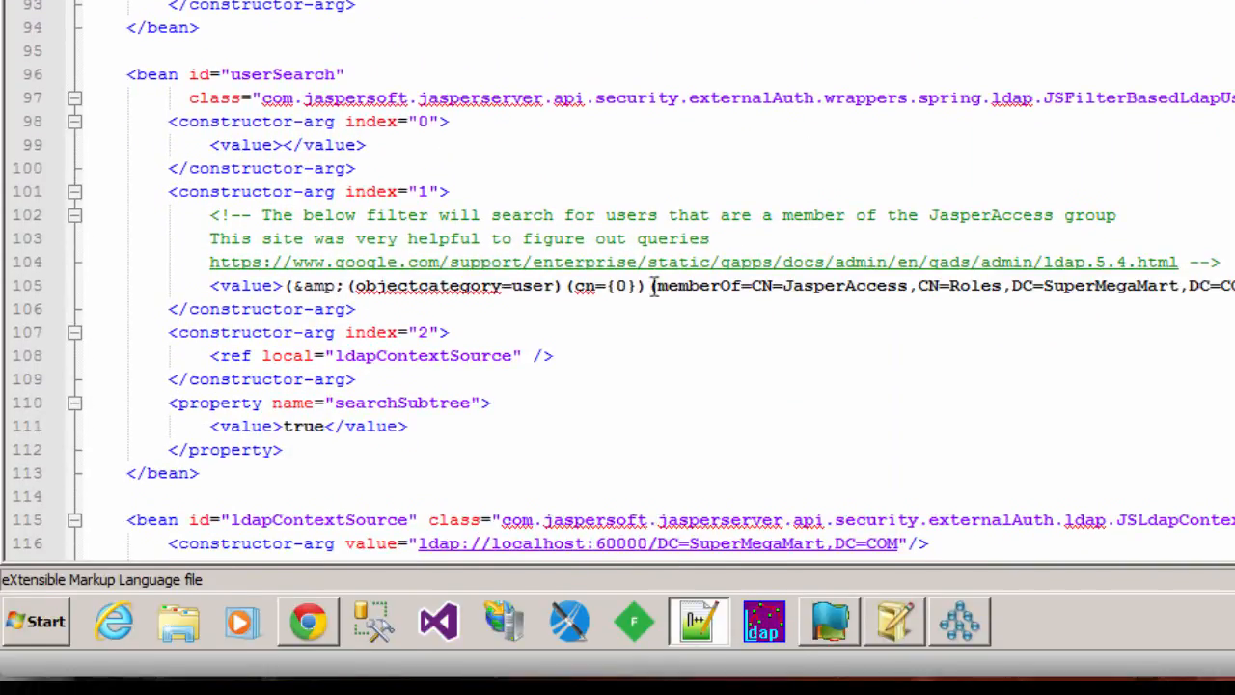
{"action": "scroll", "coordinate": [643, 324], "scroll_direction": "down", "scroll_amount": 1}
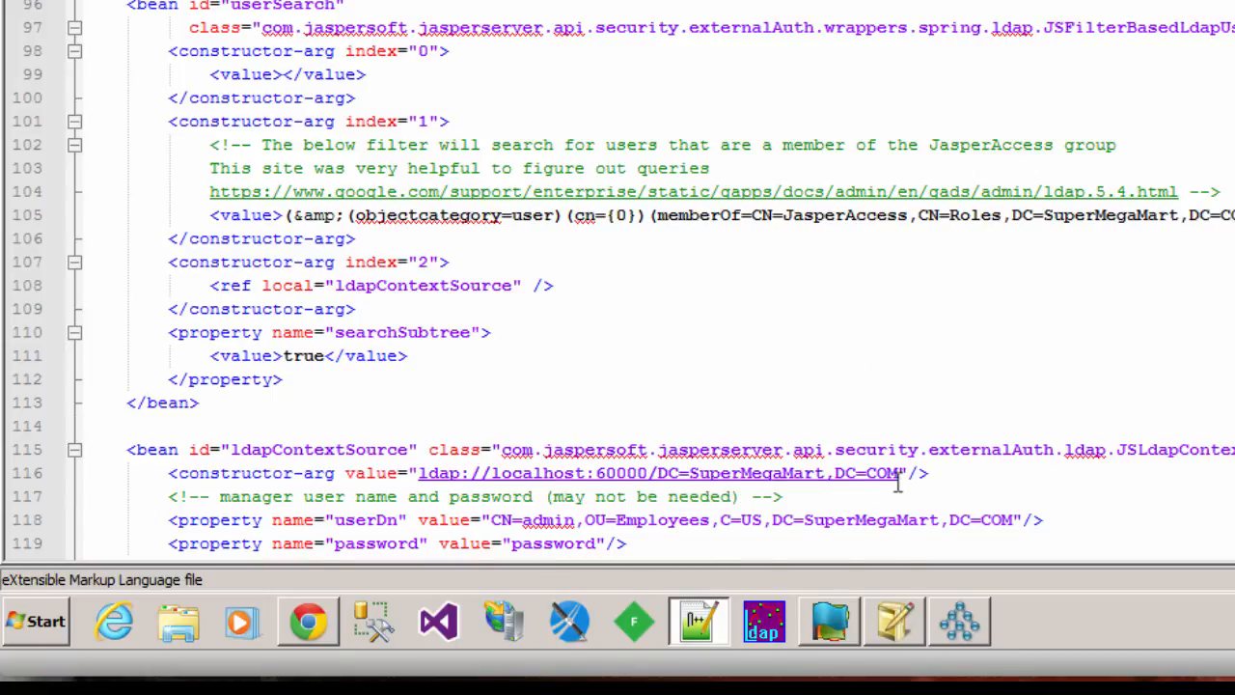
{"action": "left_click_drag", "start_coordinate": [899, 473], "coordinate": [659, 472]}
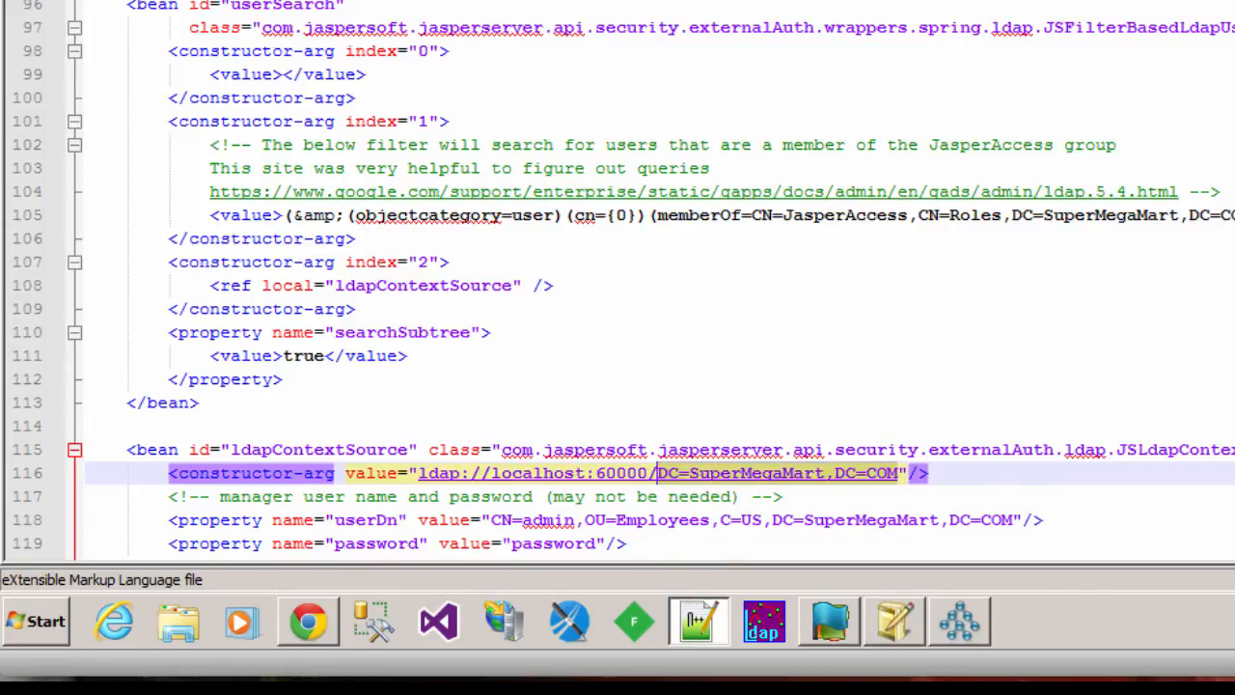
{"action": "key", "text": "ctrl+n"}
{"action": "type", "text": "CN=fharris,OU=Employees,C=CAN,"}
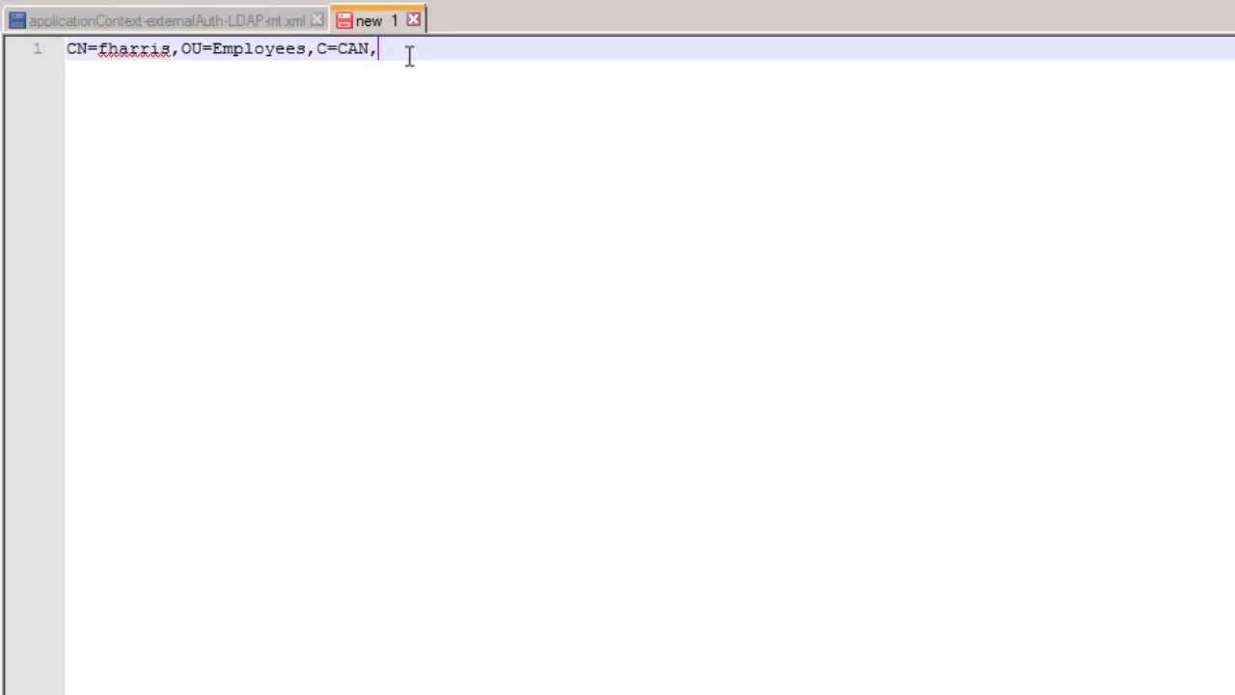
{"action": "key", "text": "ctrl+v"}
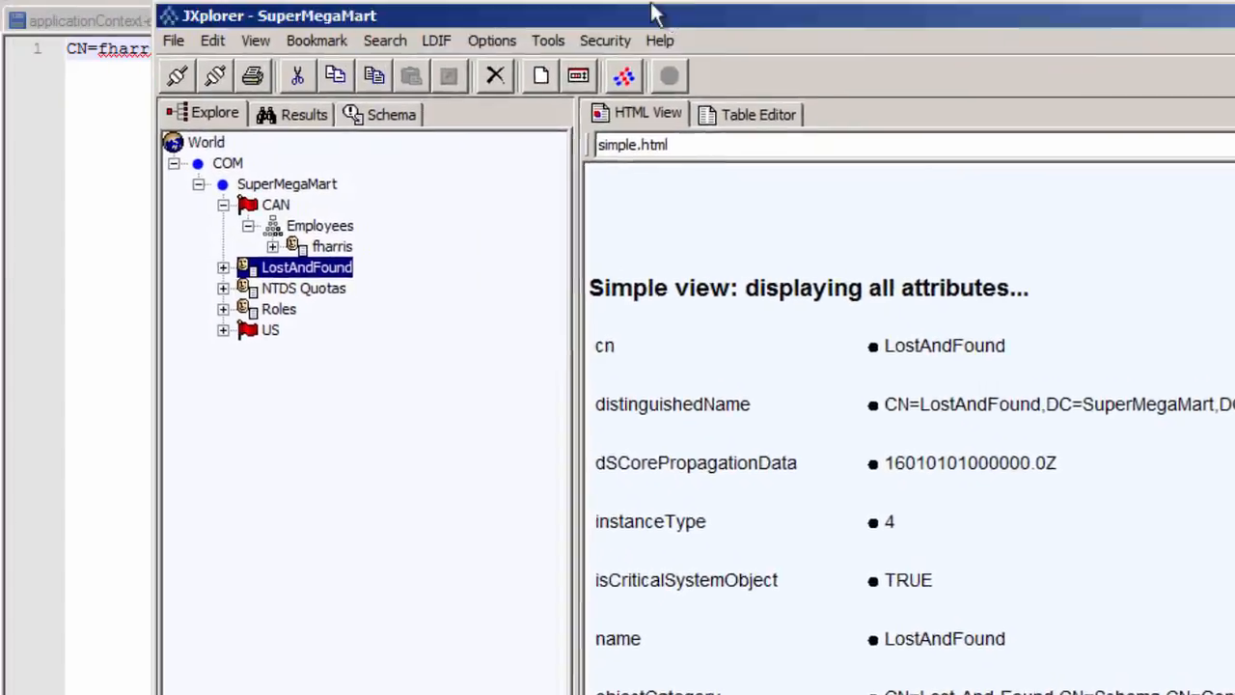
- Switch to JXplorer, view the search settings that start from the SuperMegaMart node, and close them without searching
{"action": "left_click_drag", "start_coordinate": [669, 19], "coordinate": [567, 92]}
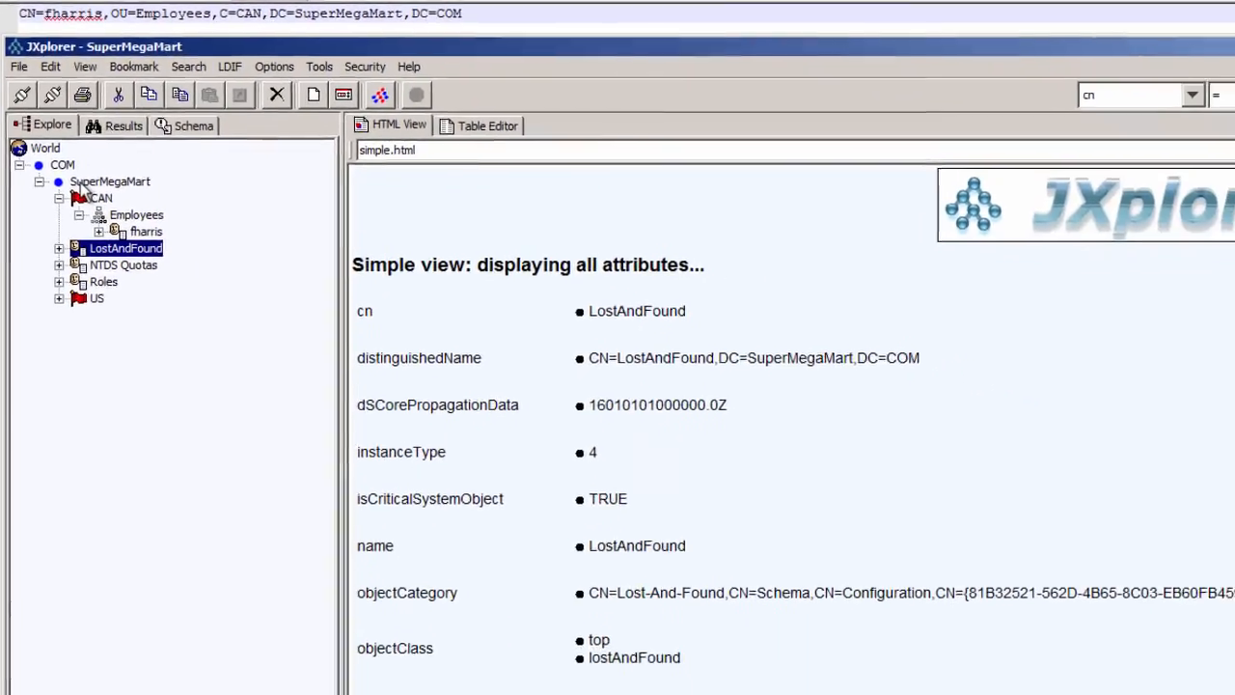
{"action": "right_click", "coordinate": [147, 262]}
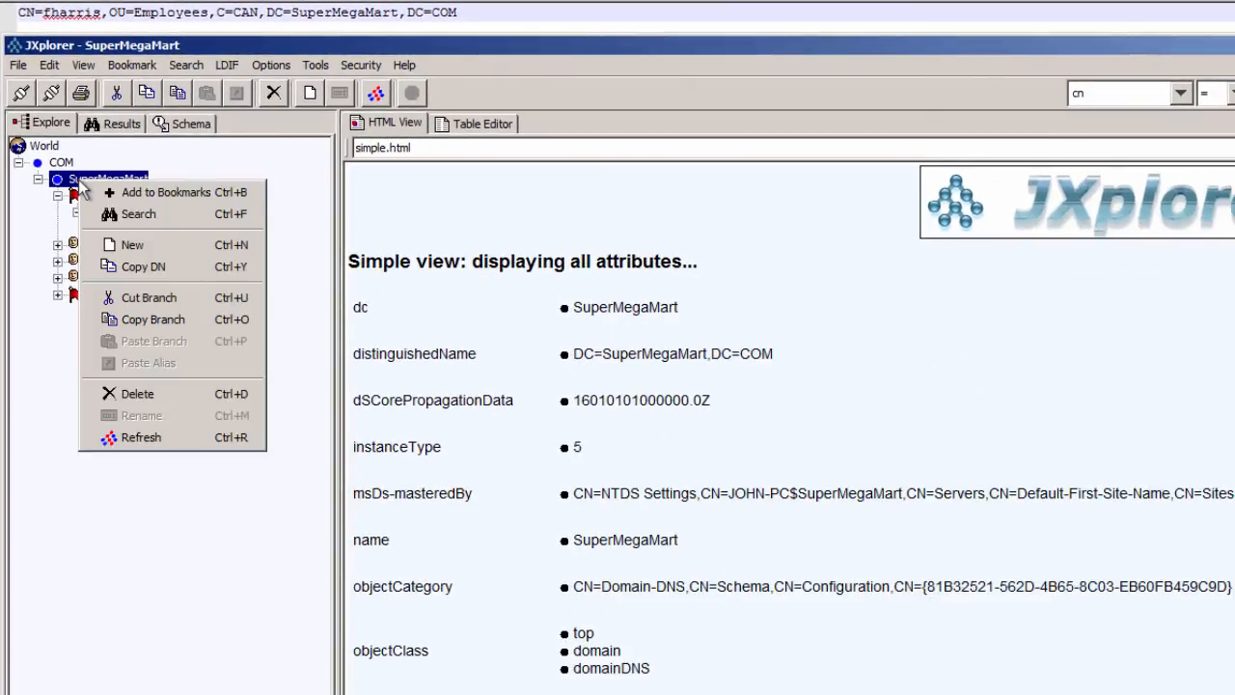
{"action": "left_click", "coordinate": [138, 213]}
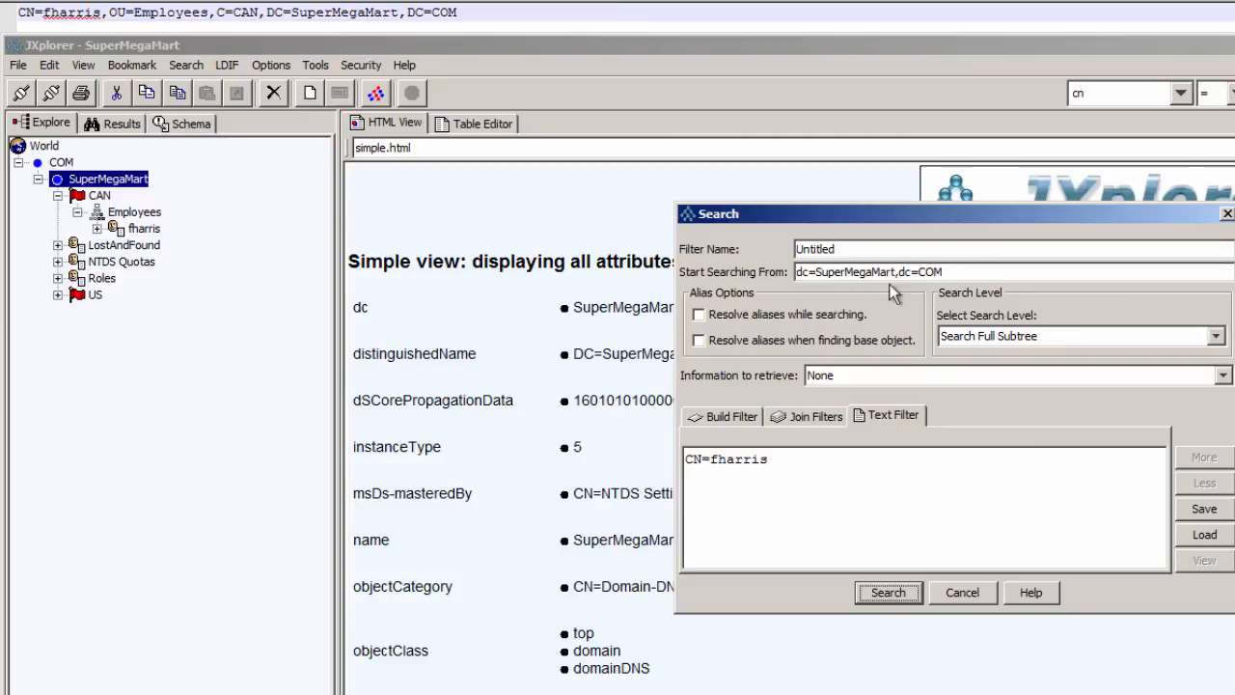
{"action": "left_click", "coordinate": [966, 593]}
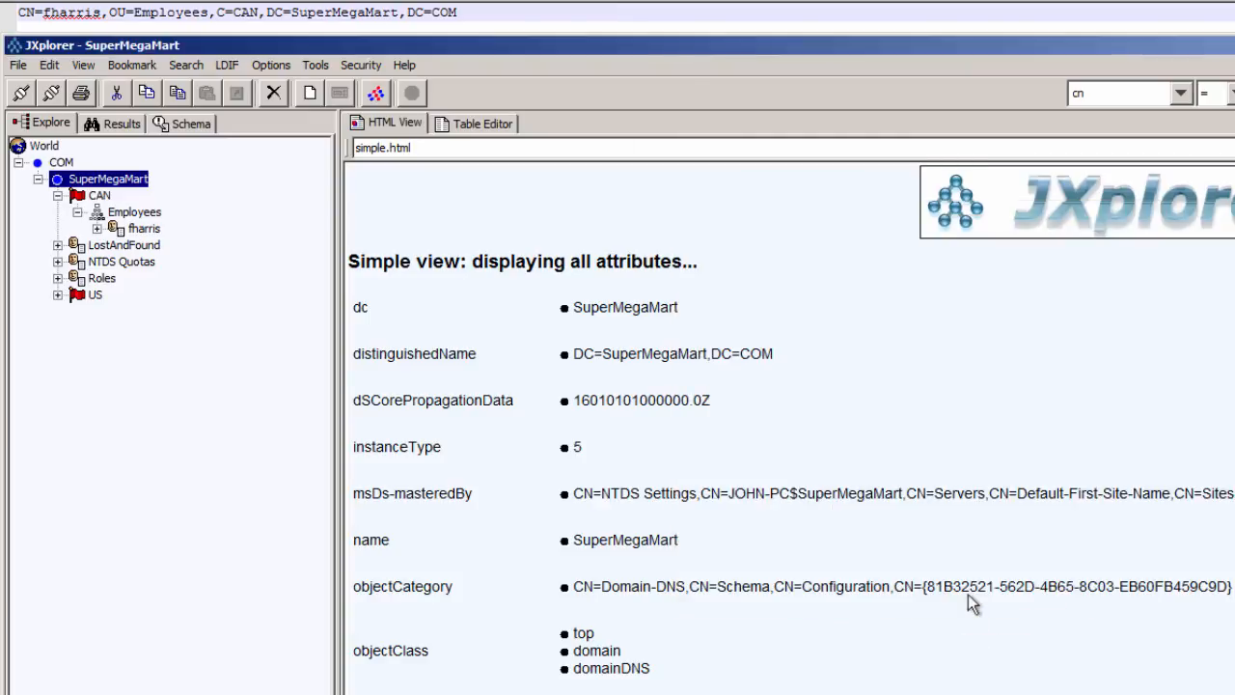
- Search the Employees unit under CAN for the sample employee's CN and open the matching entry
{"action": "left_click", "coordinate": [96, 197]}
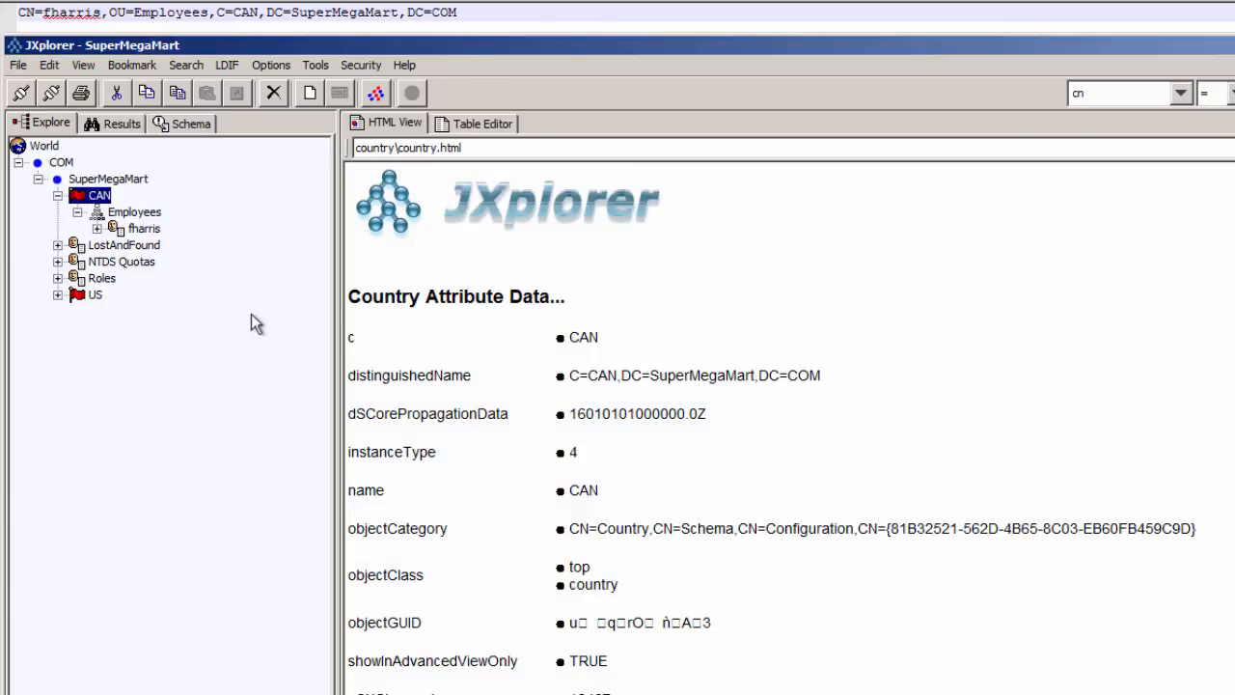
{"action": "left_click", "coordinate": [138, 213]}
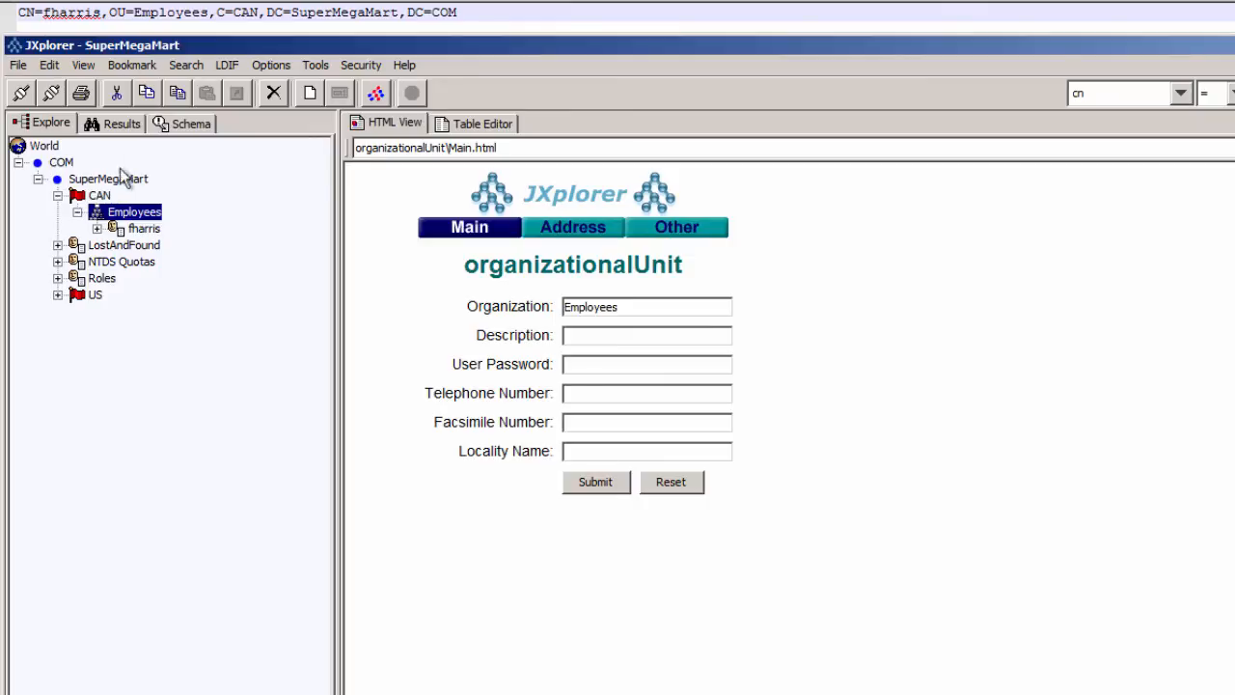
{"action": "right_click", "coordinate": [121, 216]}
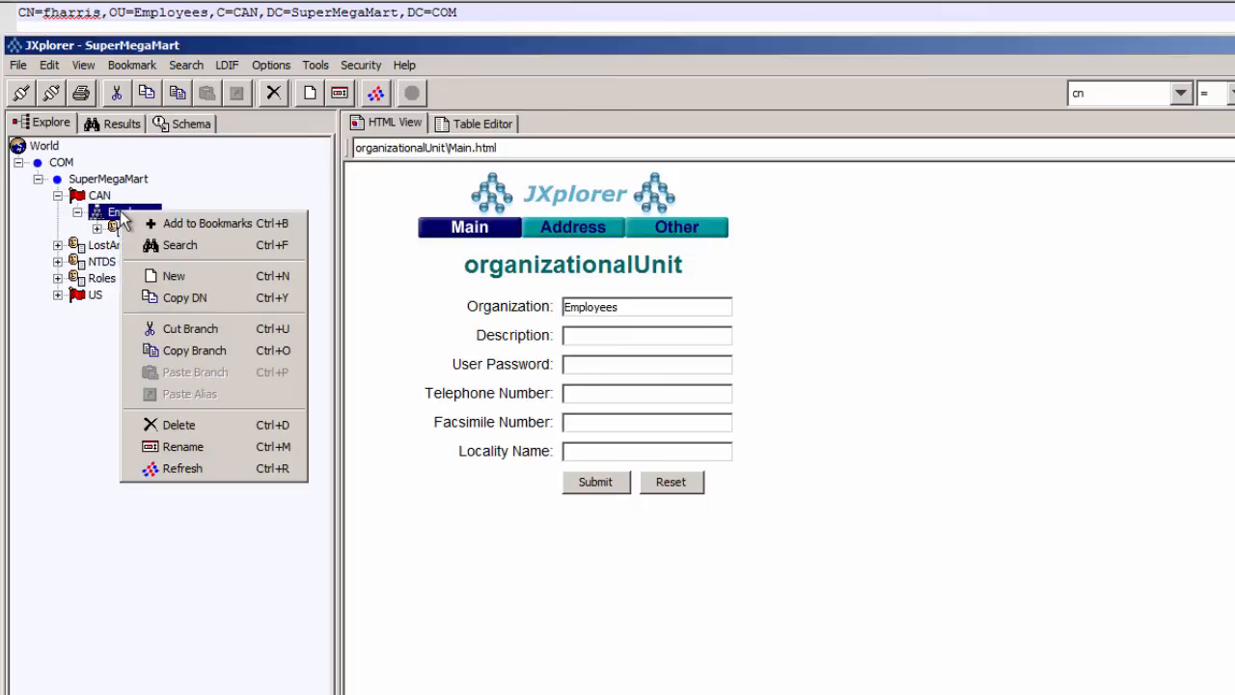
{"action": "left_click", "coordinate": [172, 245]}
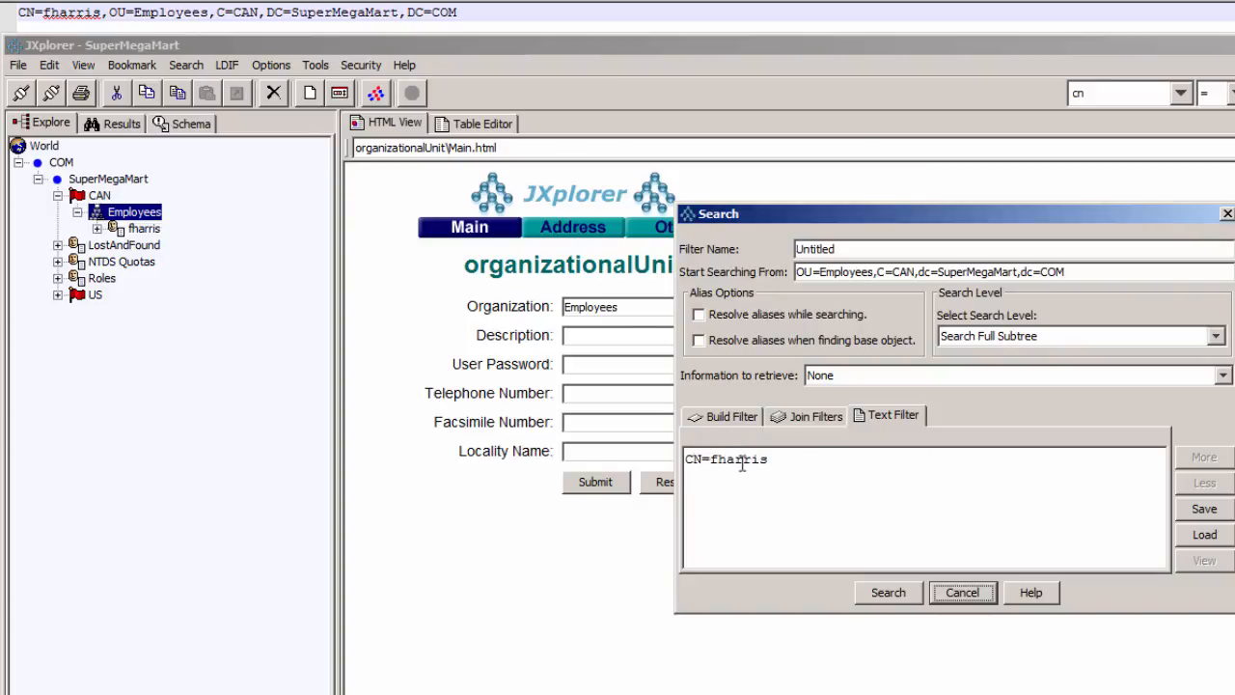
{"action": "left_click", "coordinate": [879, 596]}
{"action": "left_click", "coordinate": [143, 229]}
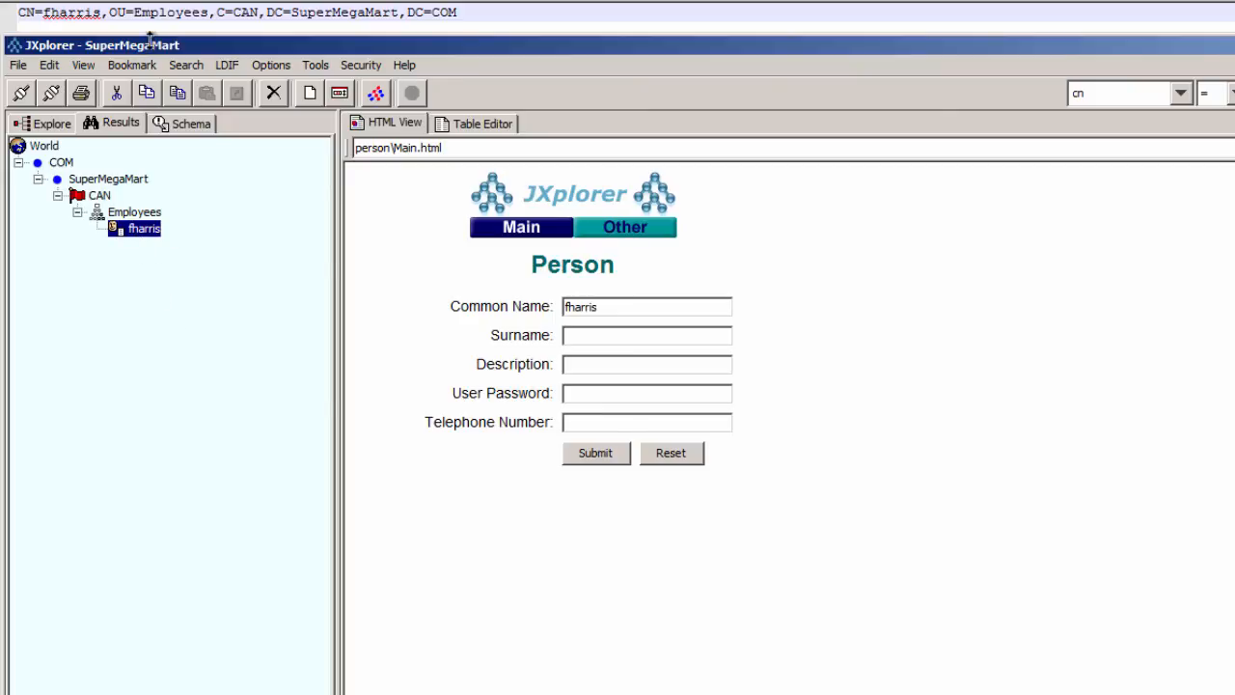
- Switch back to the LDAP configuration file in Notepad++ and compare the commented-out userDnPatterns block with the userSearch reference
{"action": "left_click", "coordinate": [140, 10]}
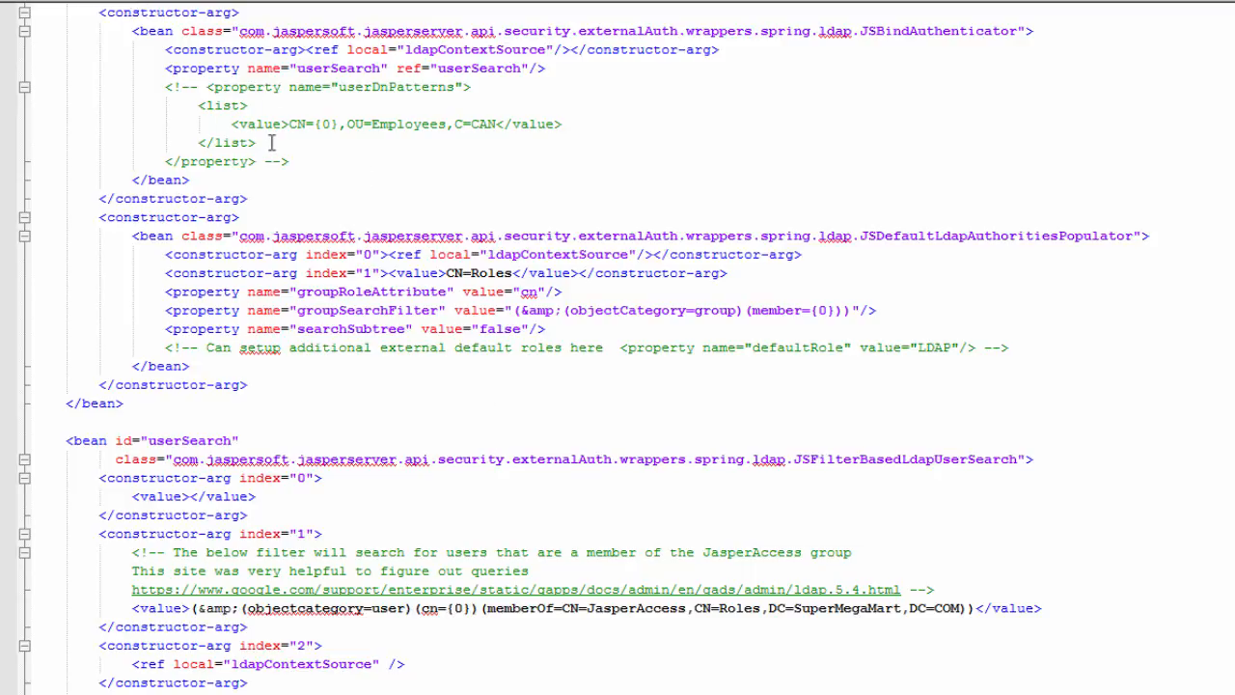
{"action": "left_click_drag", "start_coordinate": [166, 87], "coordinate": [306, 157]}
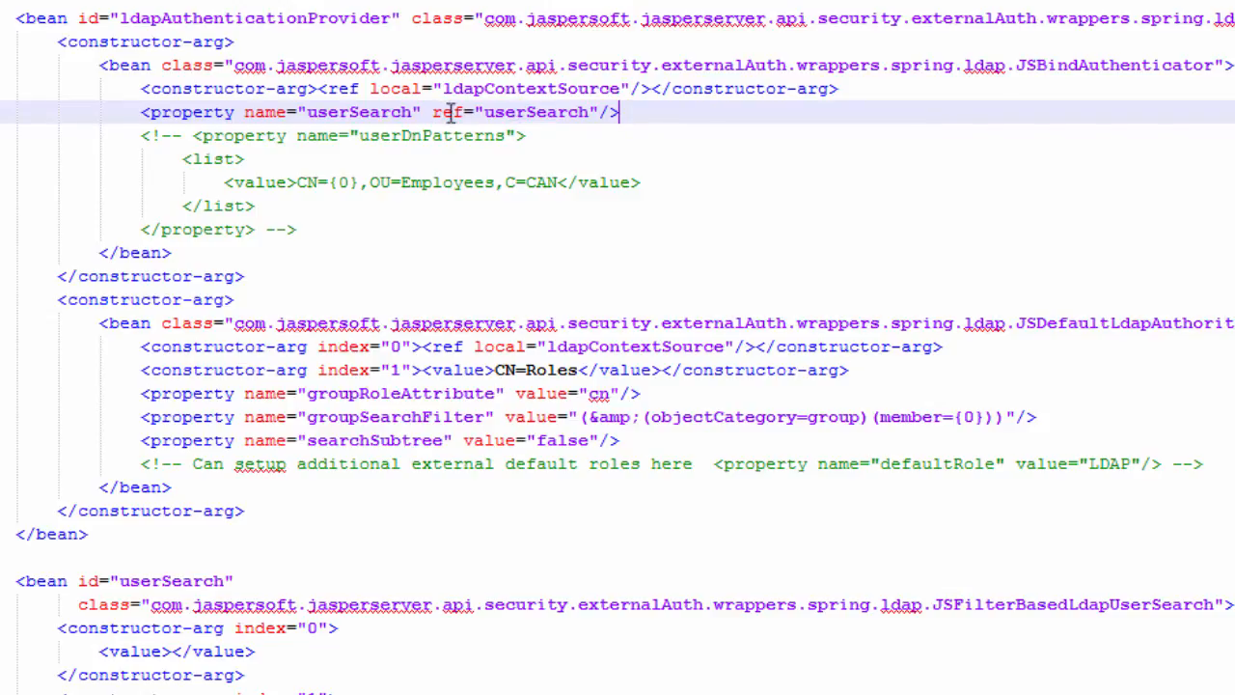
{"action": "double_click", "coordinate": [537, 112]}
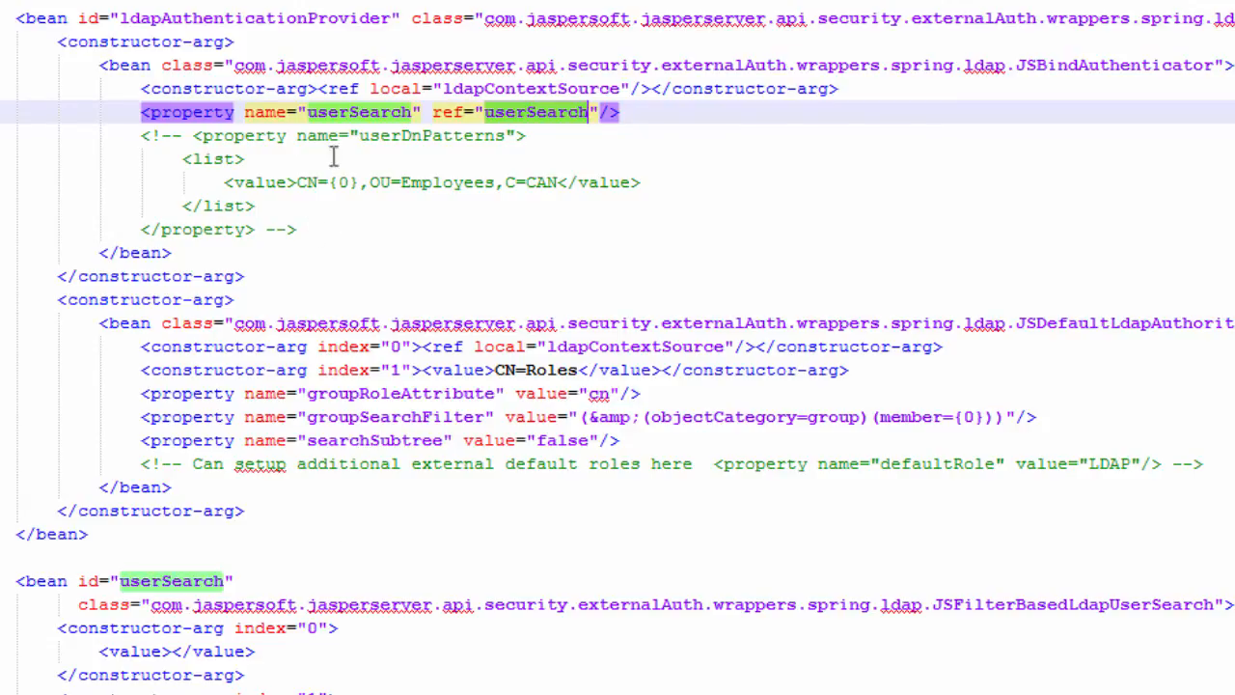
- Examine the userSearch bean's search base and filter, highlighting the JasperAccess group's distinguished name in the memberOf condition
{"action": "scroll", "coordinate": [356, 543], "scroll_direction": "down", "scroll_amount": 1}
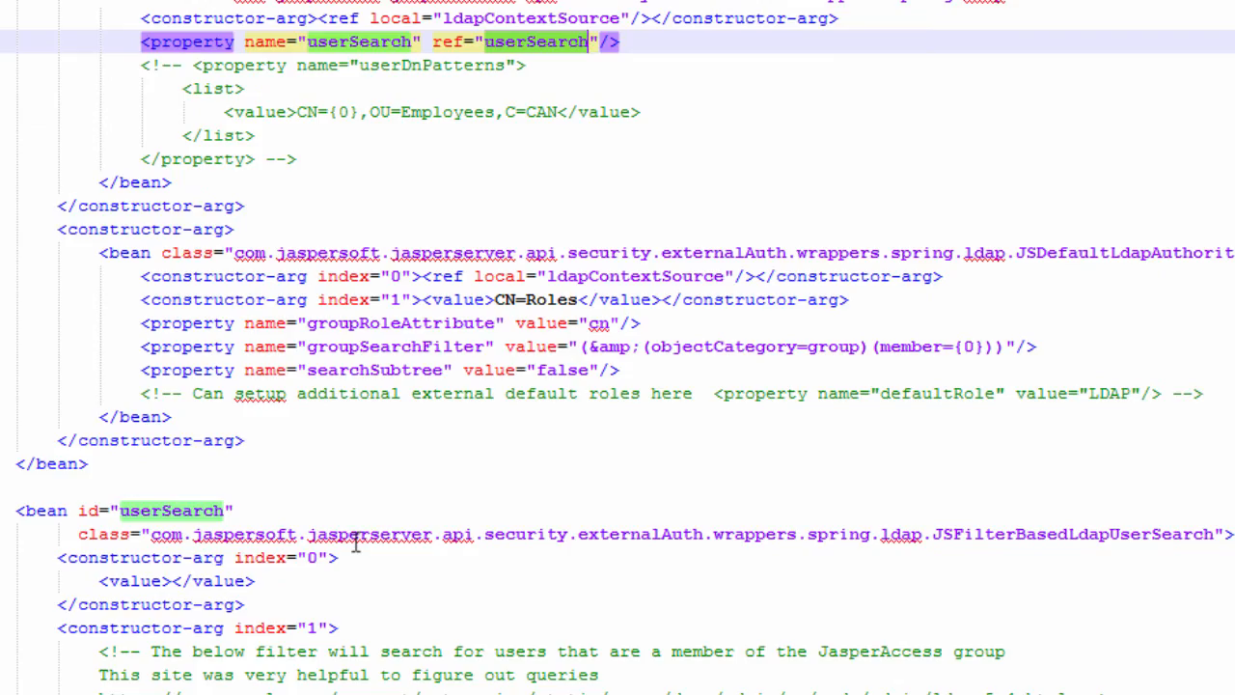
{"action": "scroll", "coordinate": [356, 543], "scroll_direction": "down", "scroll_amount": 1}
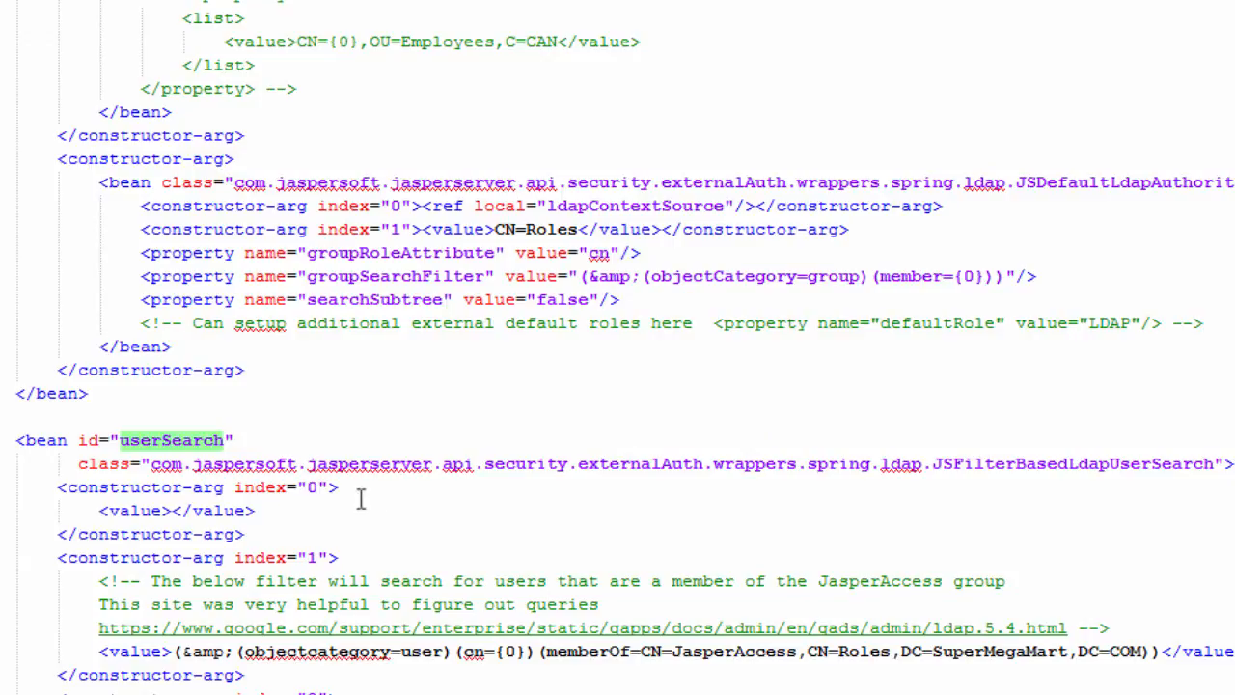
{"action": "scroll", "coordinate": [499, 532], "scroll_direction": "down", "scroll_amount": 1}
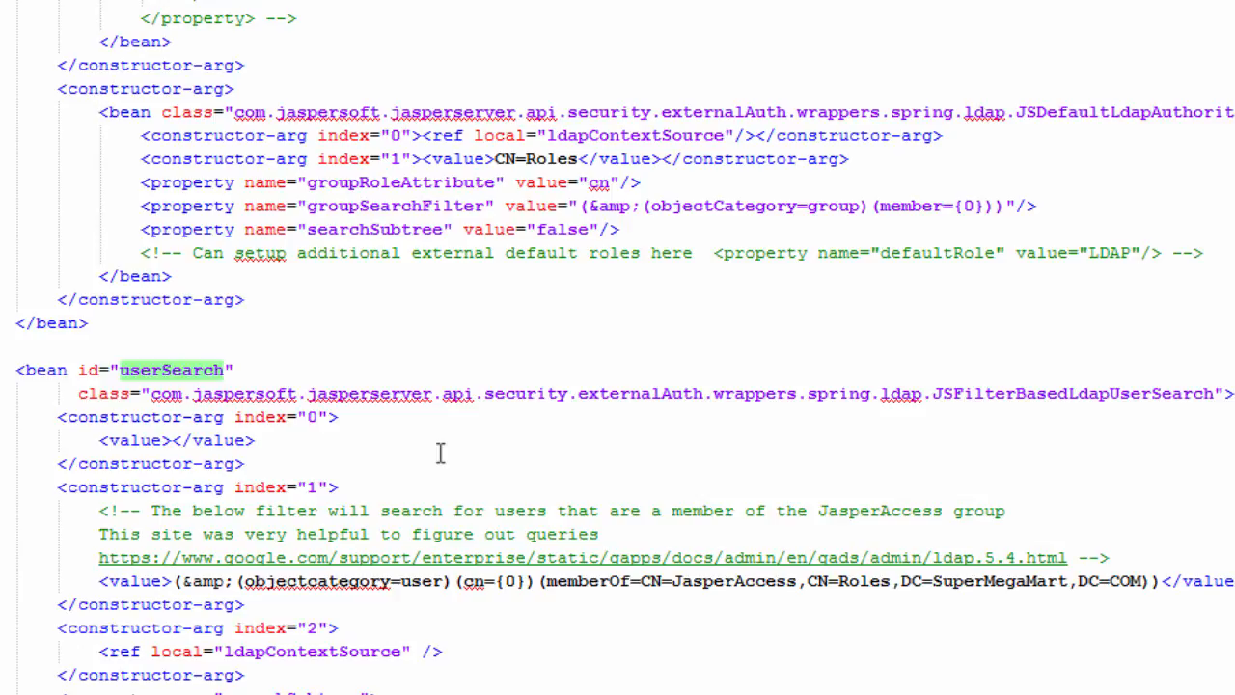
{"action": "scroll", "coordinate": [440, 454], "scroll_direction": "down", "scroll_amount": 1}
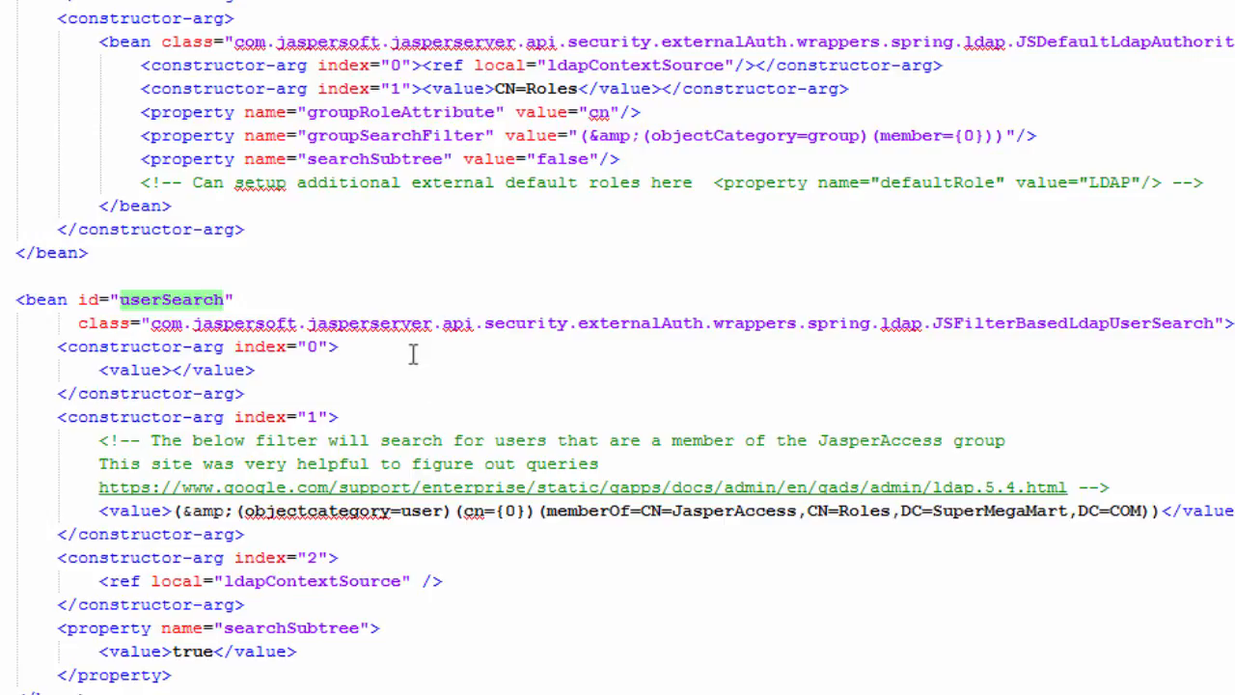
{"action": "scroll", "coordinate": [413, 353], "scroll_direction": "up", "scroll_amount": 2}
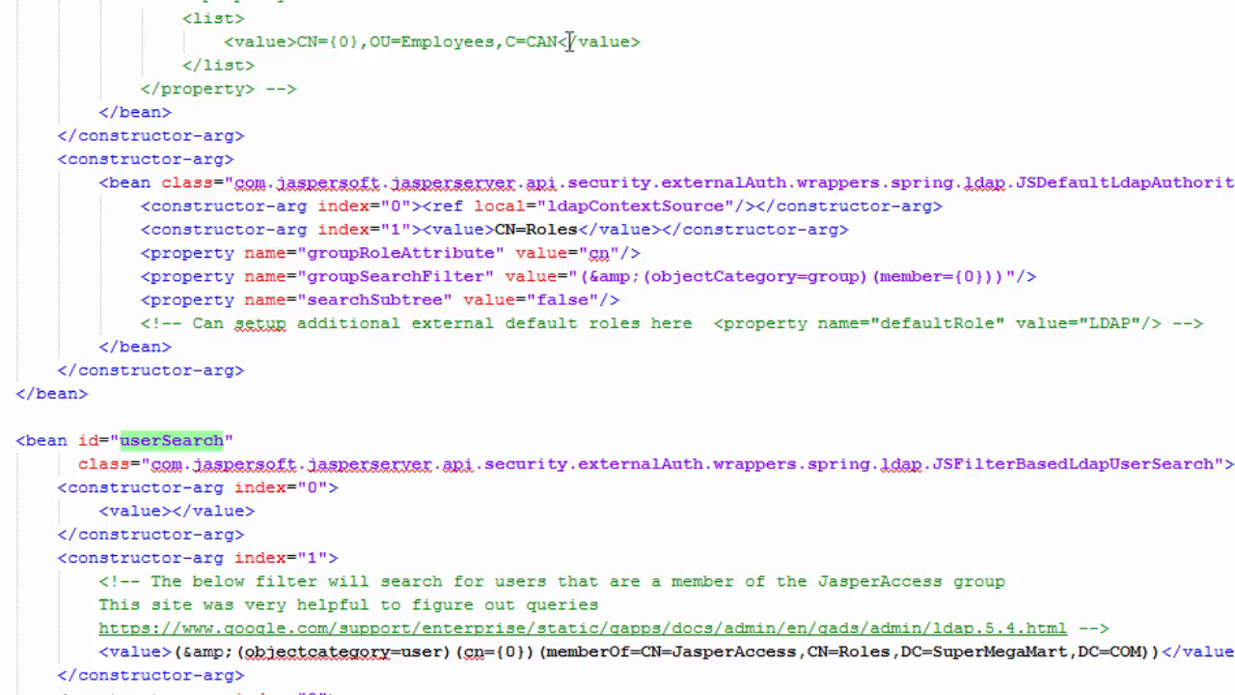
{"action": "scroll", "coordinate": [573, 691], "scroll_direction": "down", "scroll_amount": 1}
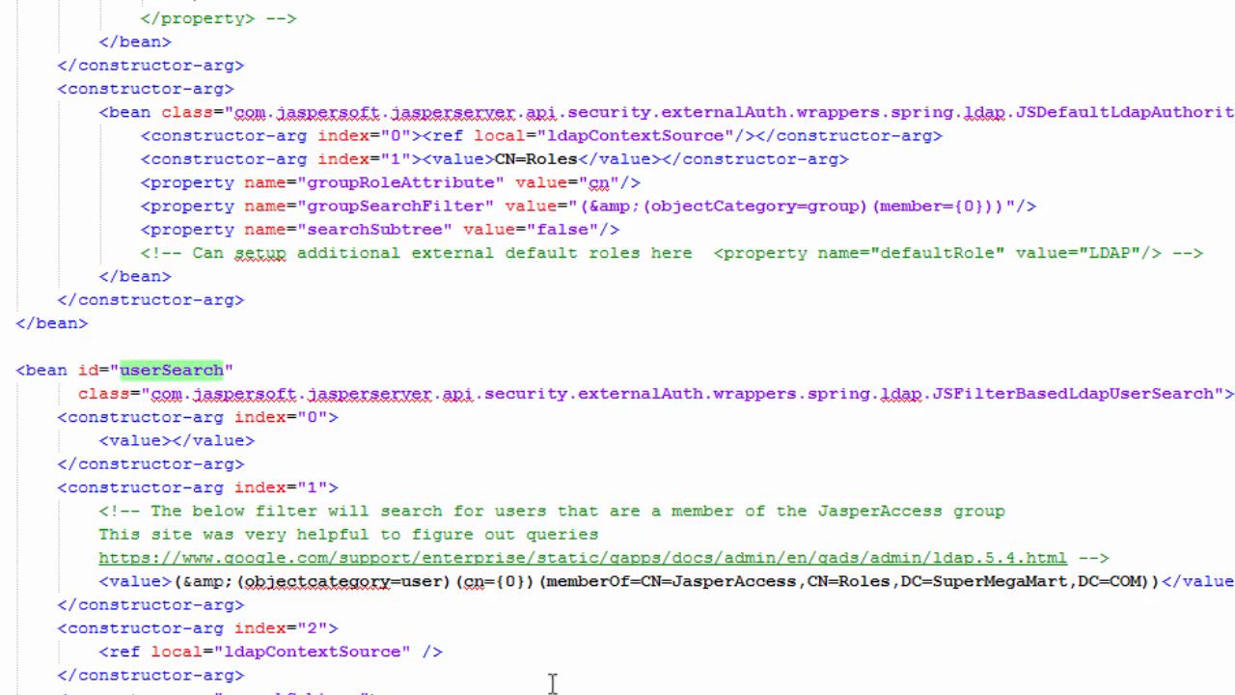
{"action": "scroll", "coordinate": [548, 663], "scroll_direction": "down", "scroll_amount": 1}
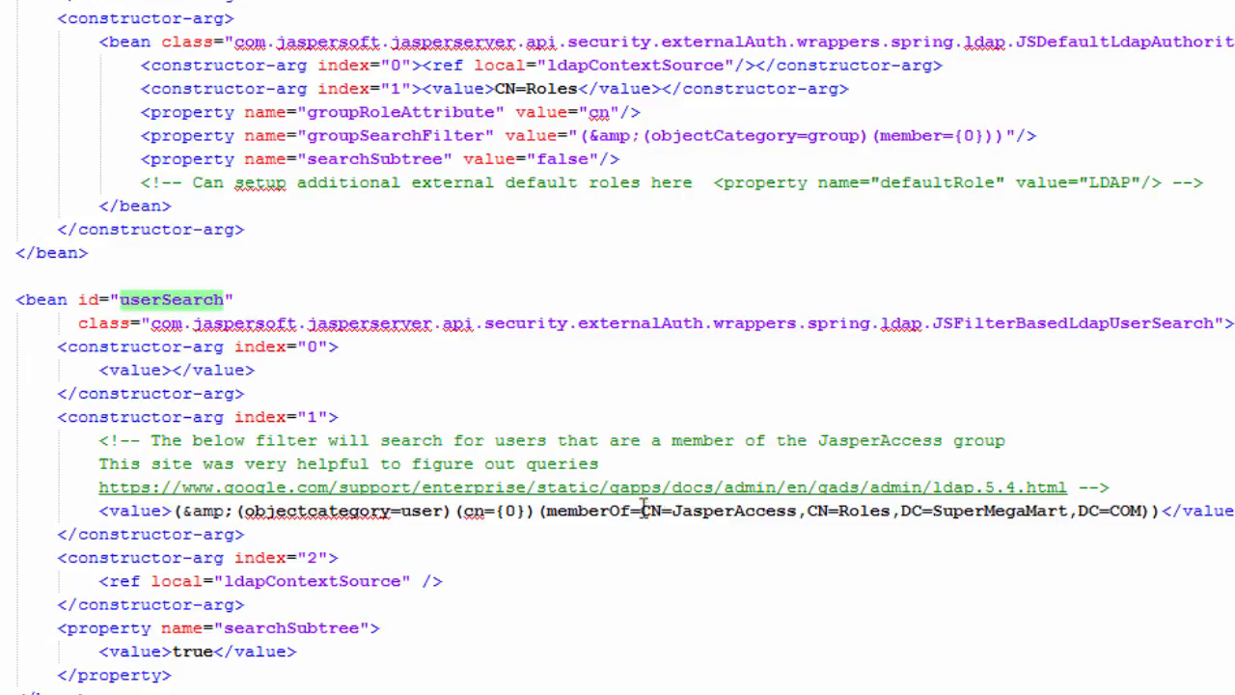
{"action": "left_click_drag", "start_coordinate": [640, 510], "coordinate": [1141, 510]}
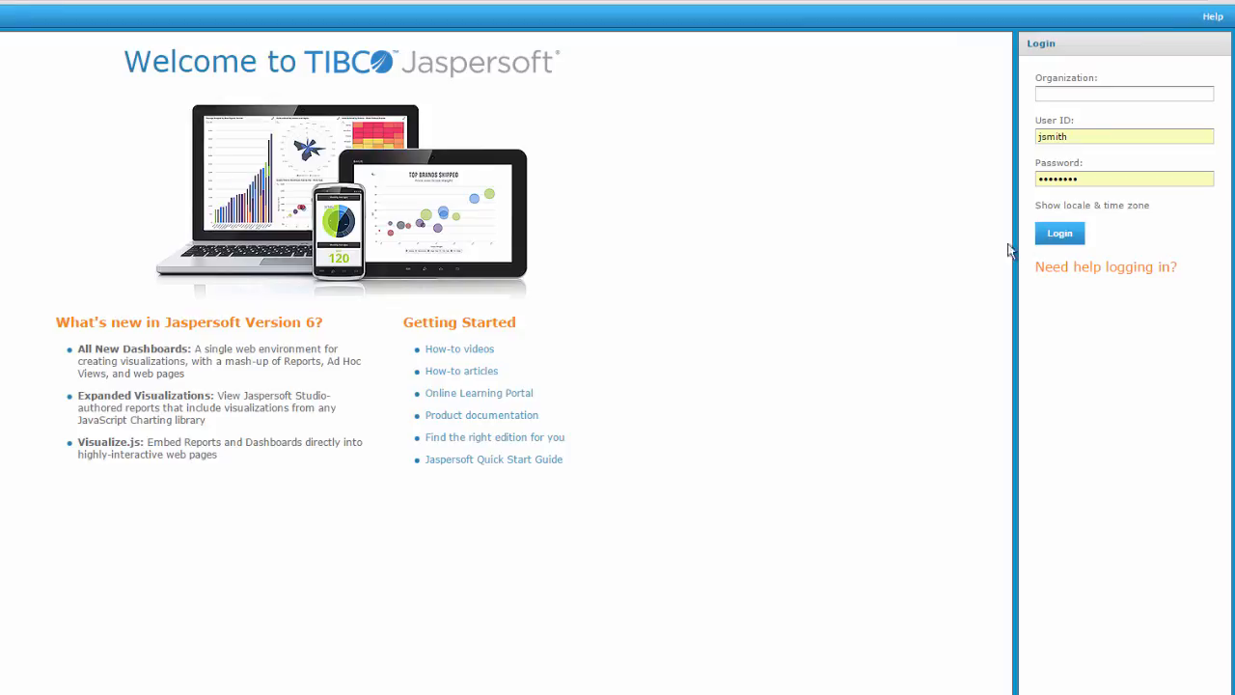
- Log in to JasperReports Server with the filled-in credentials, and highlight the LDAP user search filter in the server log
{"action": "left_click", "coordinate": [1059, 235]}
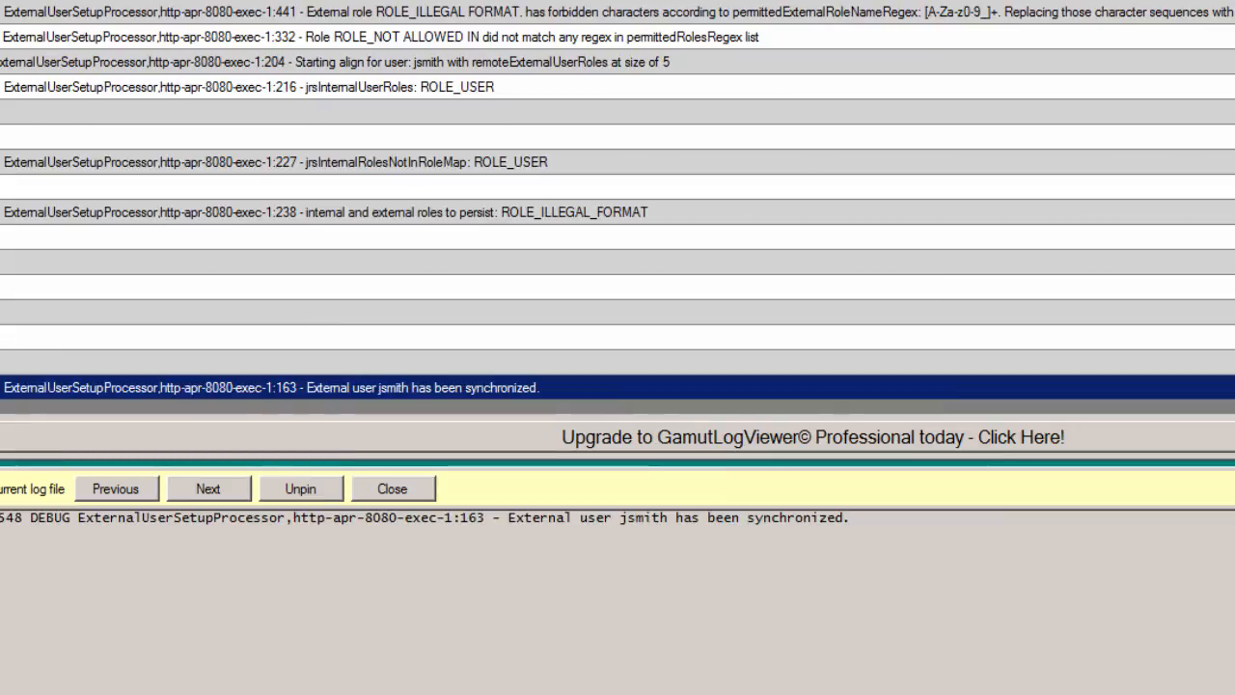
{"action": "scroll", "coordinate": [317, 310], "scroll_direction": "down", "scroll_amount": 5}
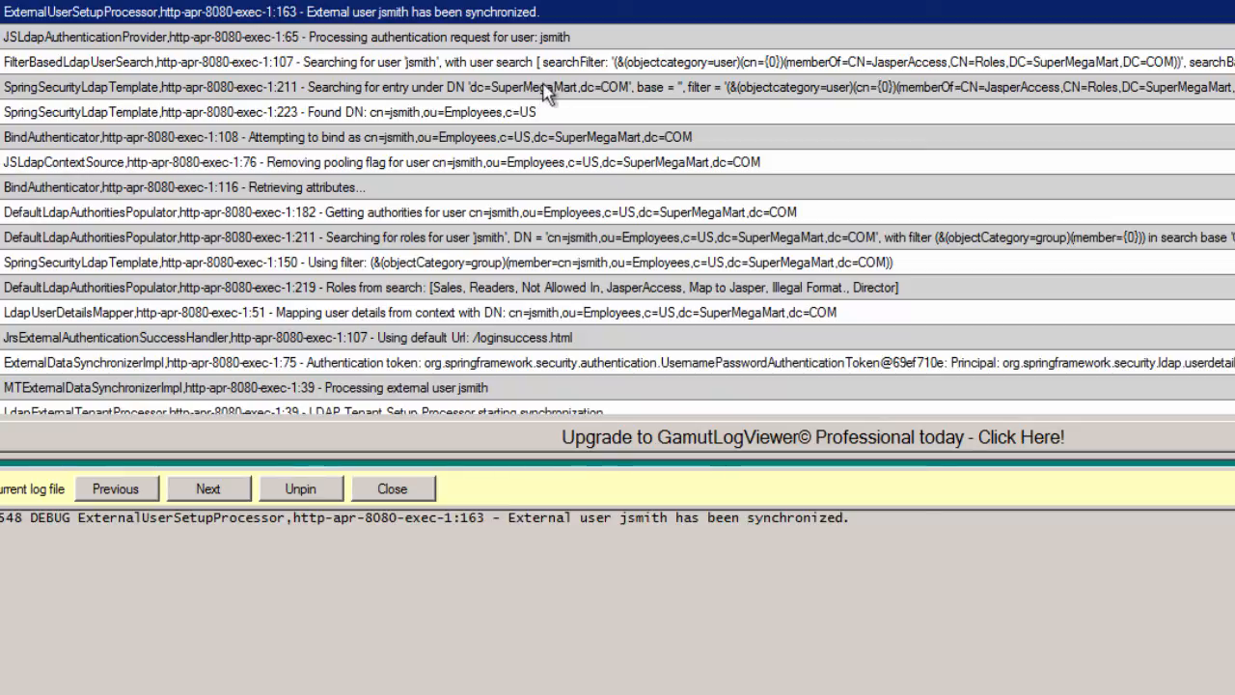
{"action": "left_click", "coordinate": [772, 96]}
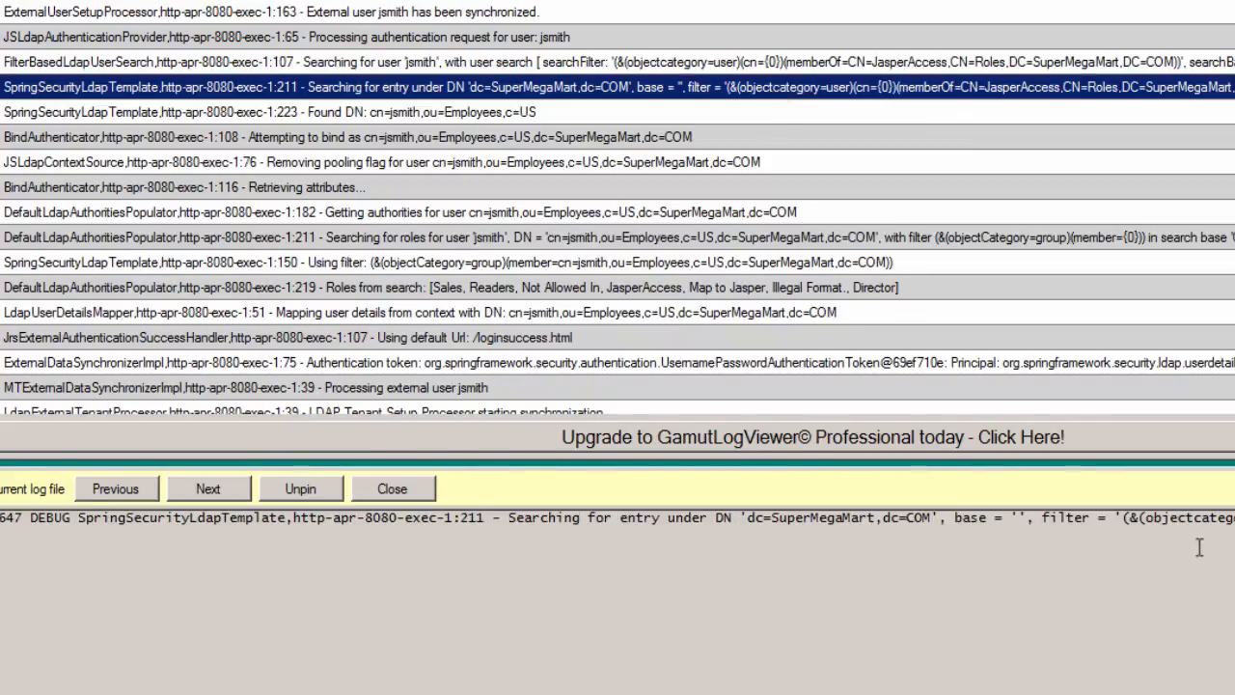
{"action": "left_click_drag", "start_coordinate": [1121, 518], "coordinate": [1233, 519]}
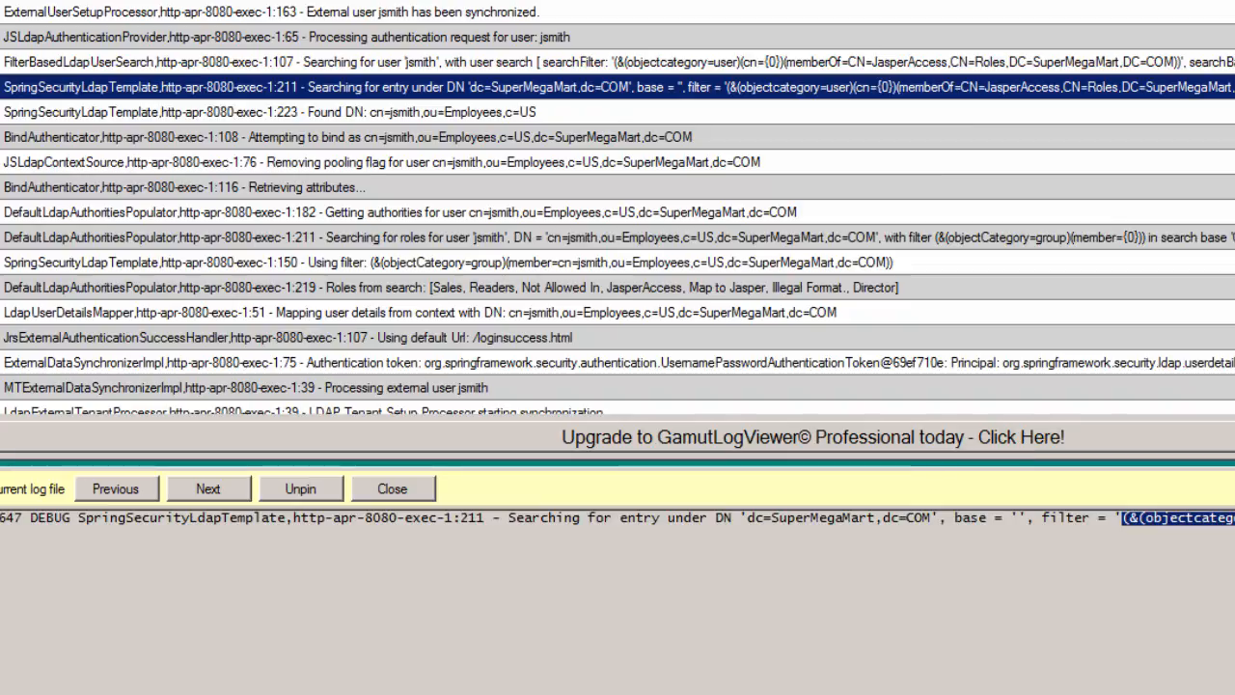
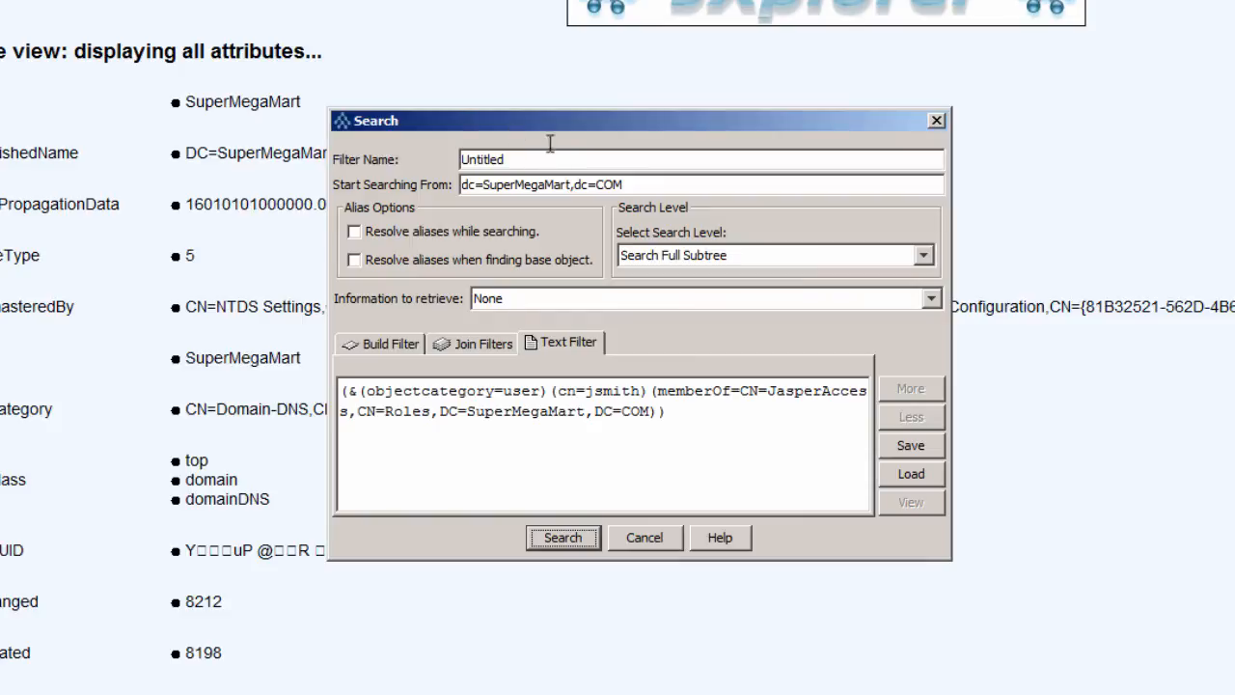
- Copy out the JasperAccess text filter in JXplorer, paste it back, and search the full subtree from dc=SuperMegaMart,dc=COM
{"action": "left_click_drag", "start_coordinate": [666, 413], "coordinate": [339, 388]}
{"action": "key", "text": "ctrl+c"}
{"action": "key", "text": "Delete"}
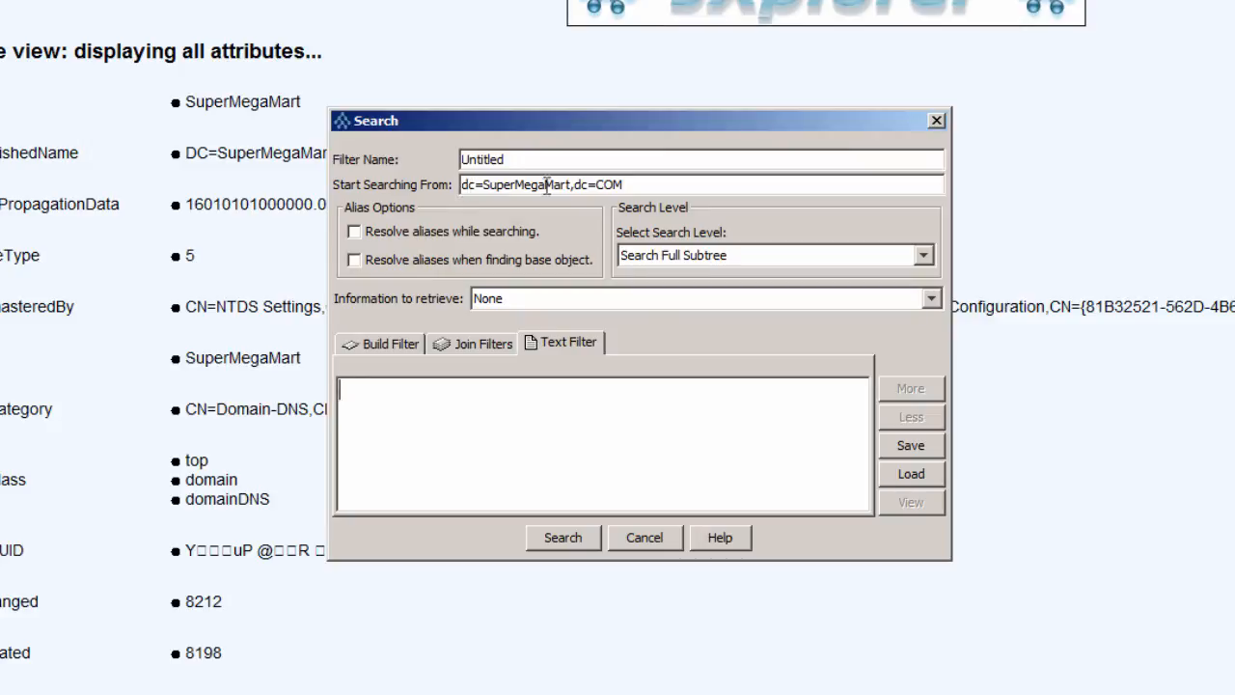
{"action": "left_click", "coordinate": [241, 693]}
{"action": "left_click", "coordinate": [409, 406]}
{"action": "key", "text": "ctrl+v"}
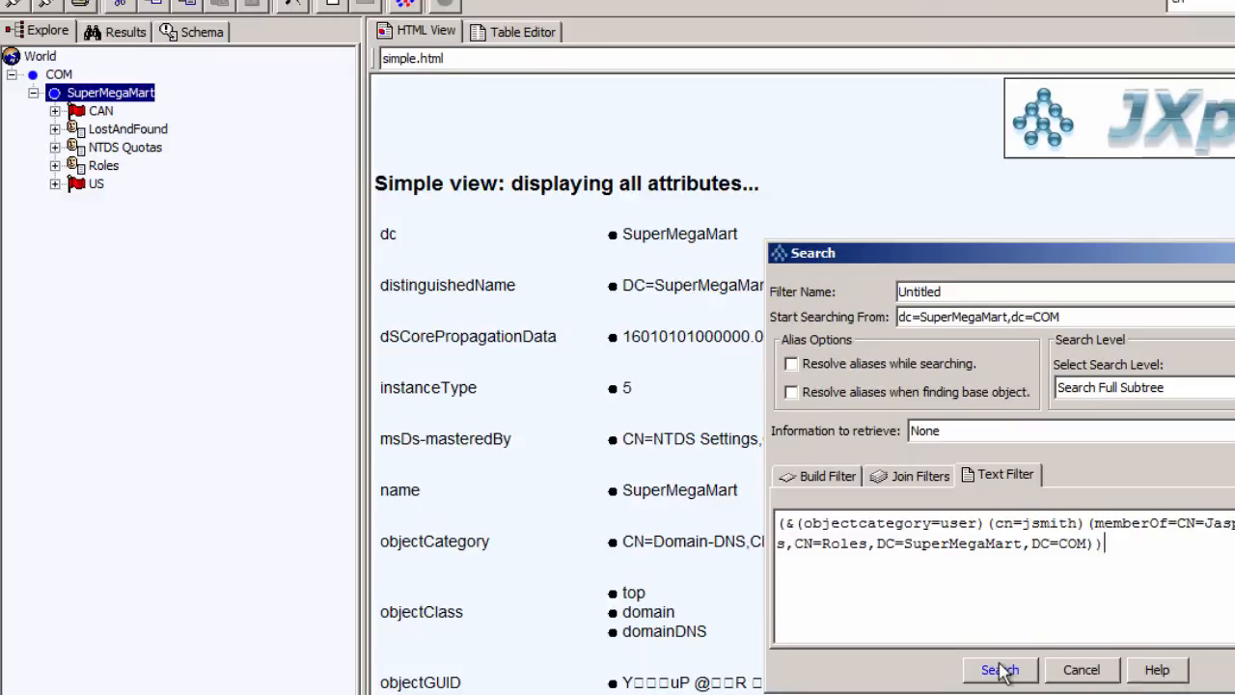
{"action": "left_click", "coordinate": [685, 574]}
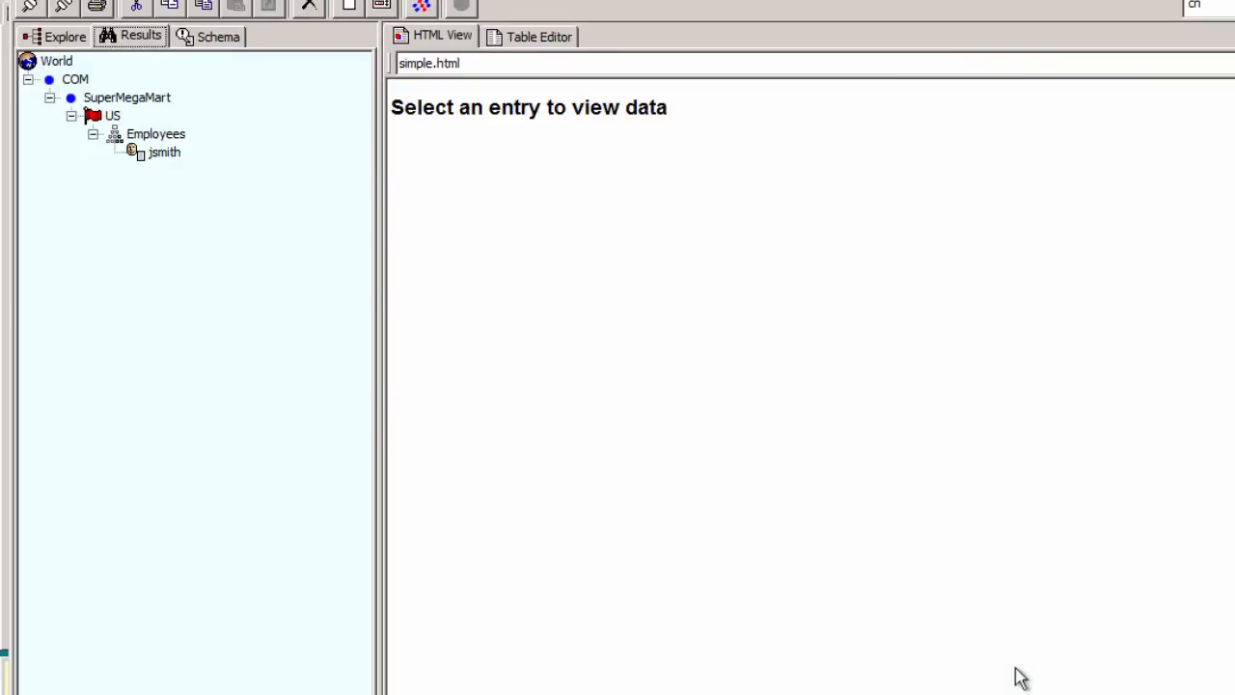
- View the matching employee's attribute table, and select the same employee under C=US, OU=Employees in ADSI Edit
{"action": "left_click", "coordinate": [164, 155]}
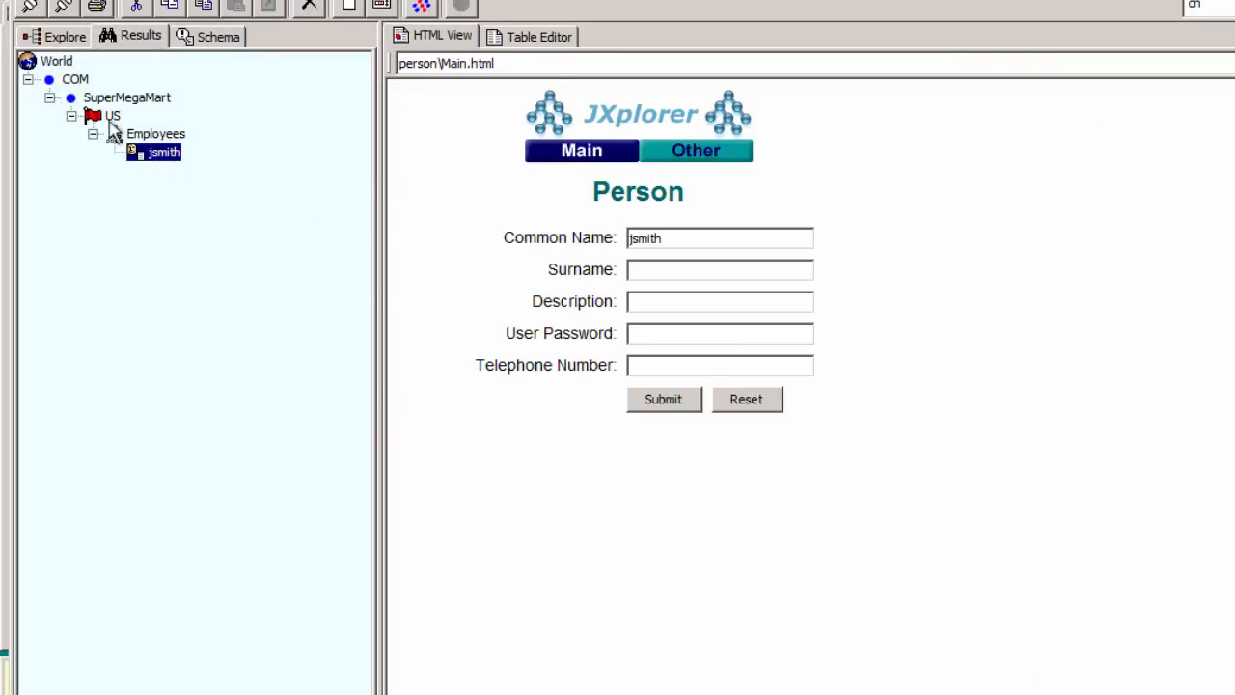
{"action": "left_click", "coordinate": [537, 39]}
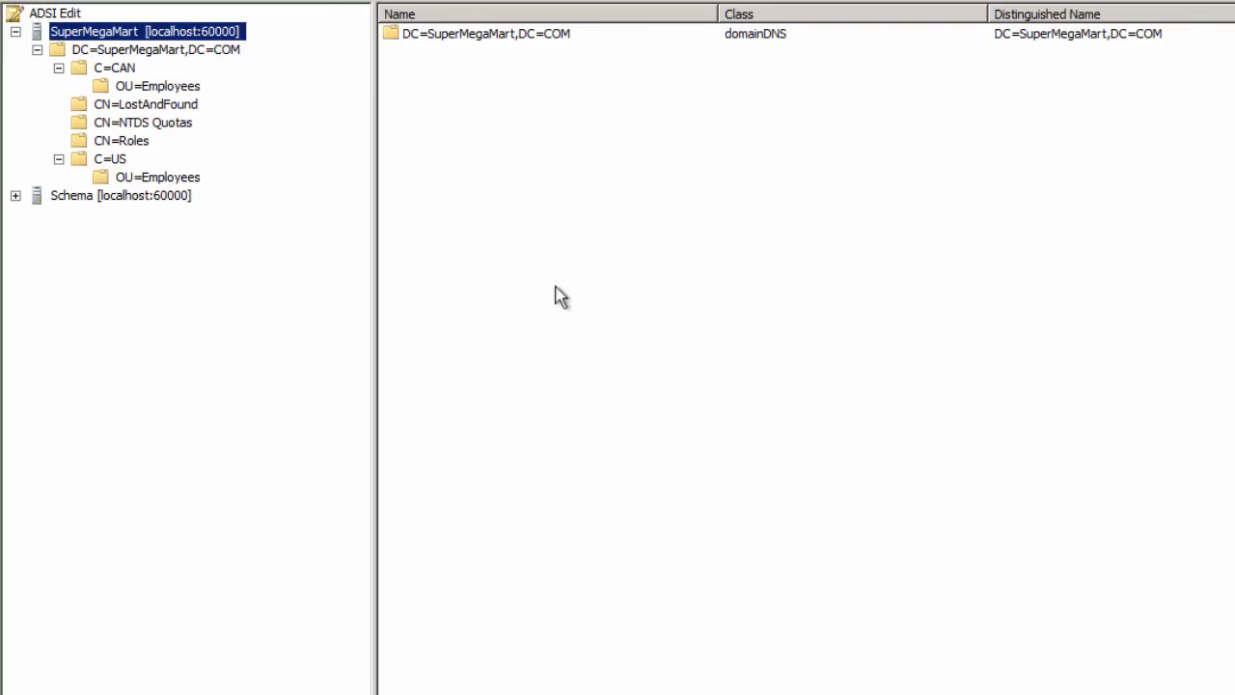
{"action": "left_click", "coordinate": [141, 179]}
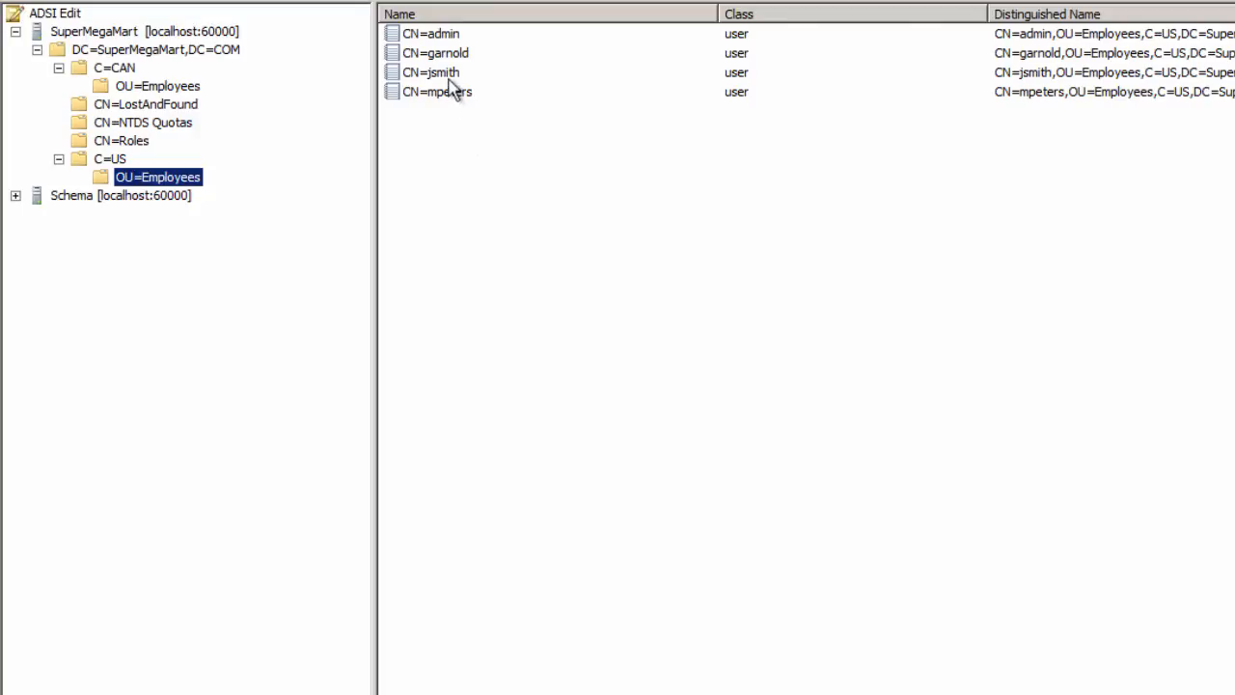
{"action": "left_click", "coordinate": [445, 77]}
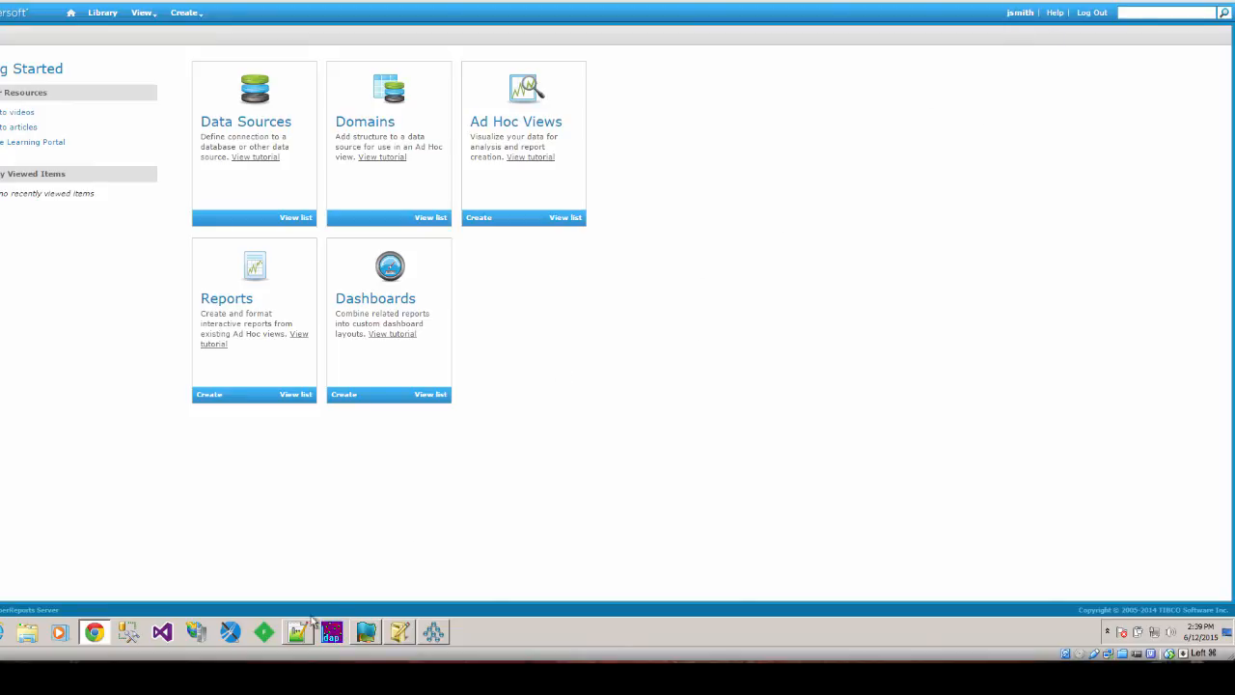
- Switch to applicationContext-externalAuth-LDAP-mt.xml in Notepad++, review the userSearch bean, and highlight the whole ldapContextSource bean
{"action": "left_click", "coordinate": [429, 637]}
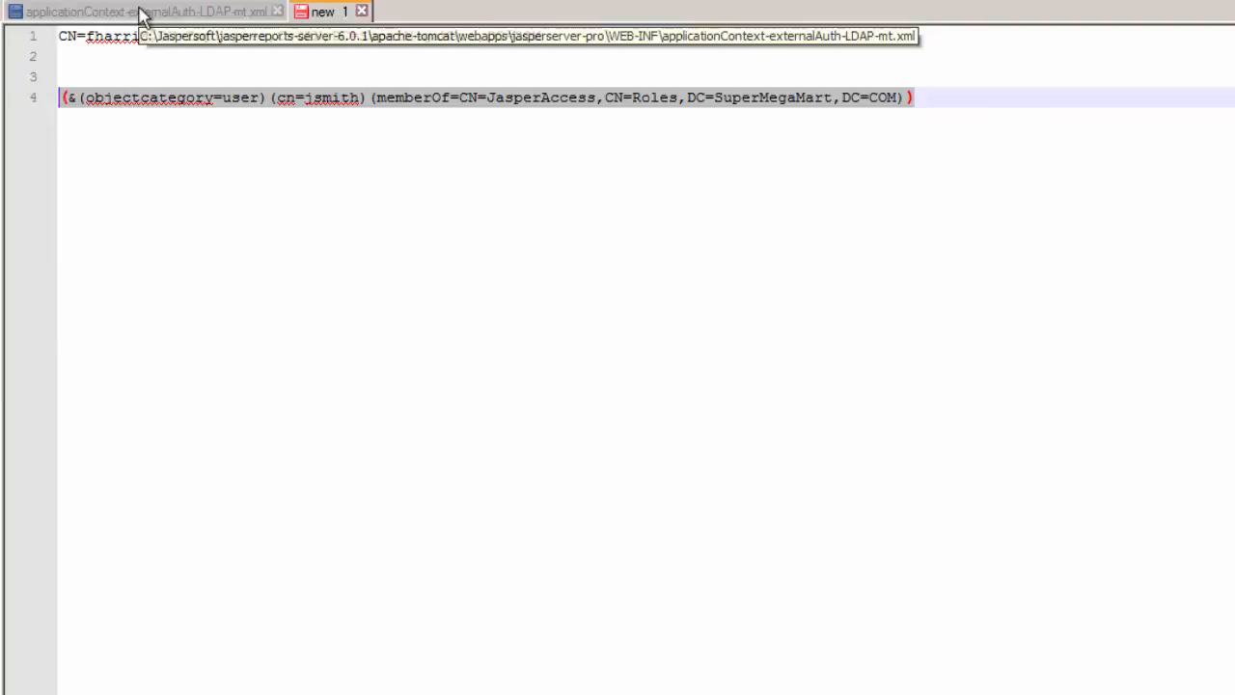
{"action": "left_click", "coordinate": [145, 12]}
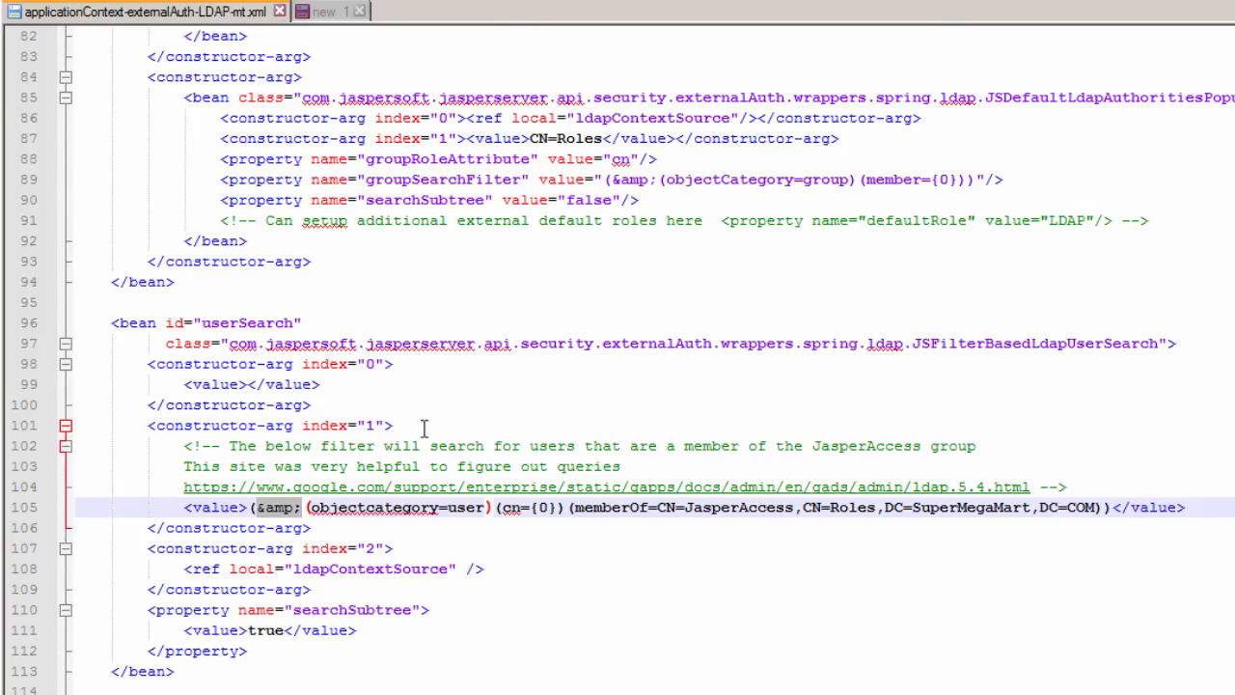
{"action": "scroll", "coordinate": [424, 427], "scroll_direction": "up", "scroll_amount": 2}
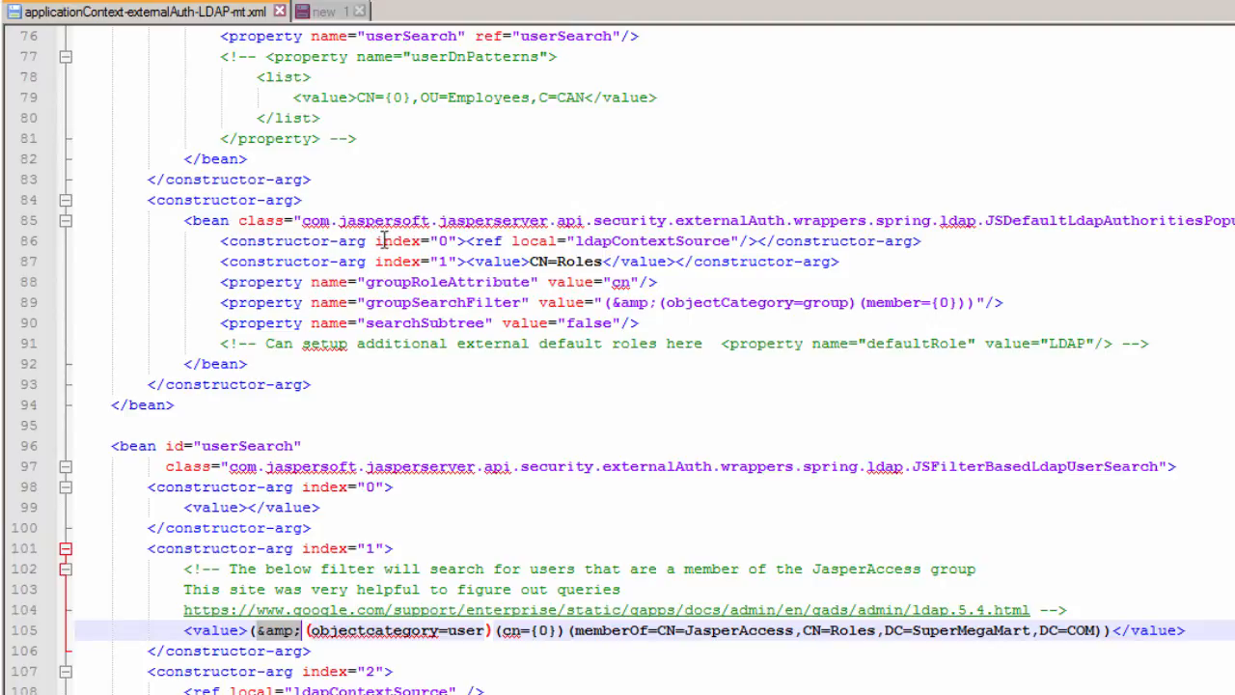
{"action": "scroll", "coordinate": [384, 240], "scroll_direction": "up", "scroll_amount": 2}
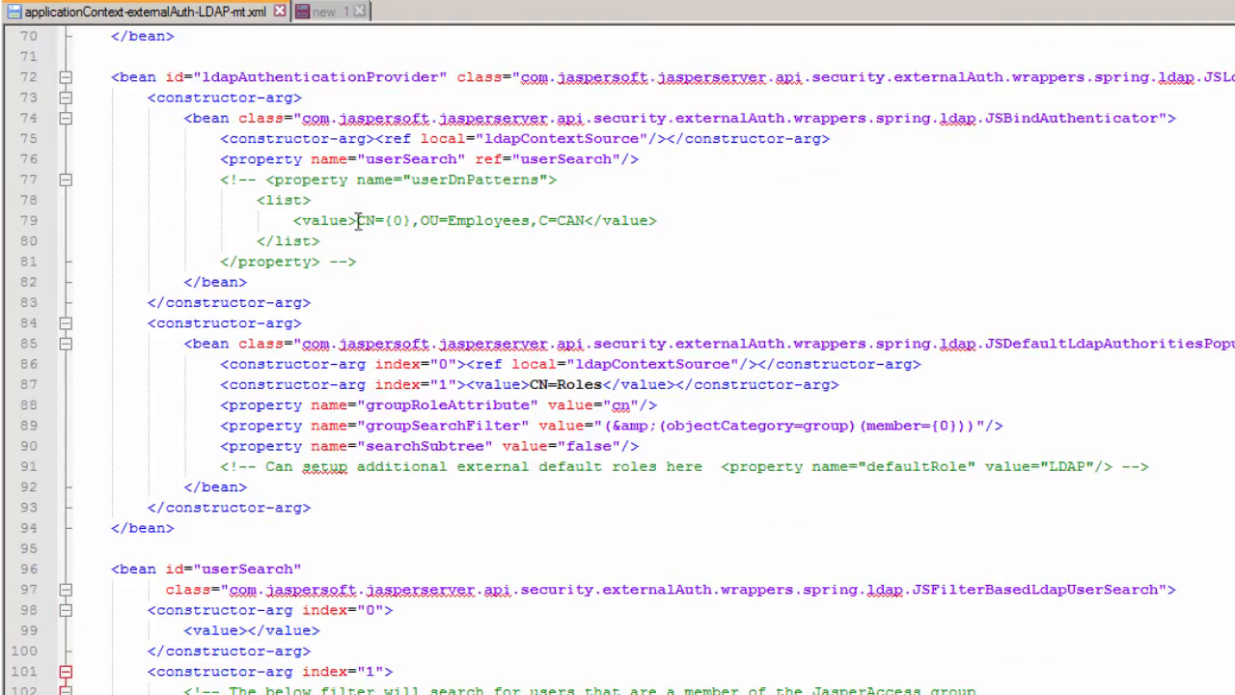
{"action": "scroll", "coordinate": [294, 463], "scroll_direction": "down", "scroll_amount": 5}
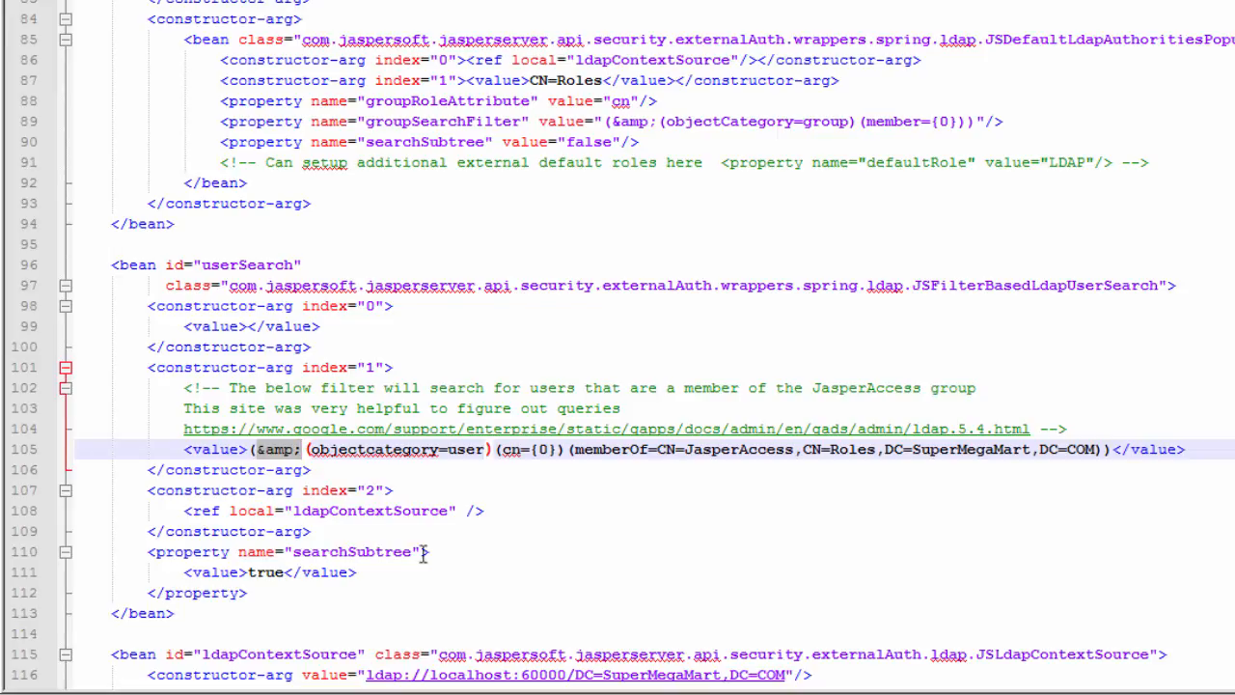
{"action": "scroll", "coordinate": [421, 555], "scroll_direction": "down", "scroll_amount": 2}
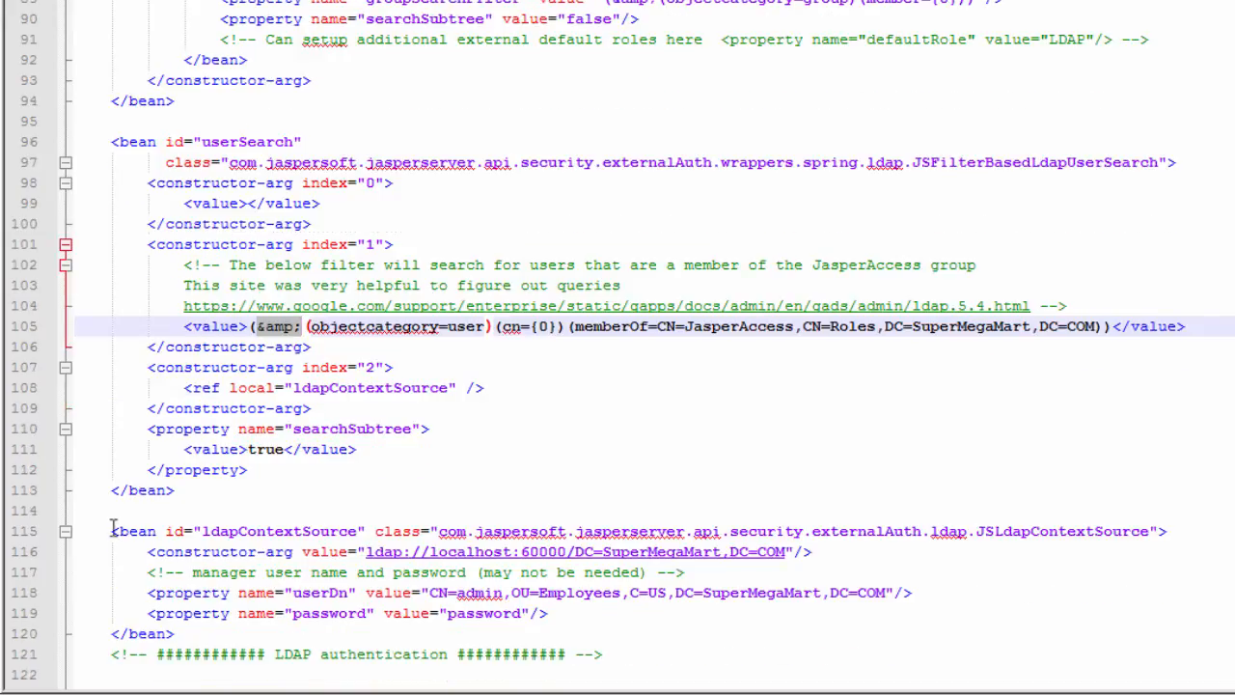
{"action": "left_click_drag", "start_coordinate": [111, 530], "coordinate": [220, 632]}
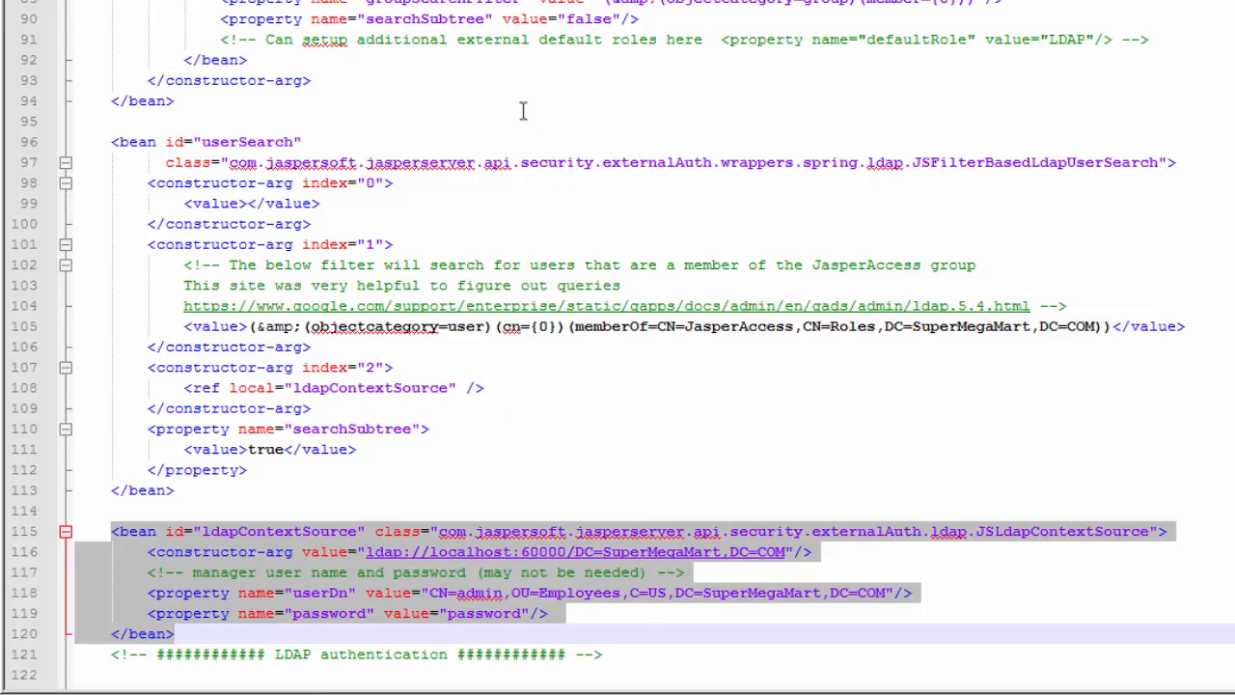
- Compare the two user lookup options by highlighting the commented-out userDnPatterns block and the userSearch property reference
{"action": "left_click", "coordinate": [498, 77]}
{"action": "scroll", "coordinate": [501, 85], "scroll_direction": "up", "scroll_amount": 3}
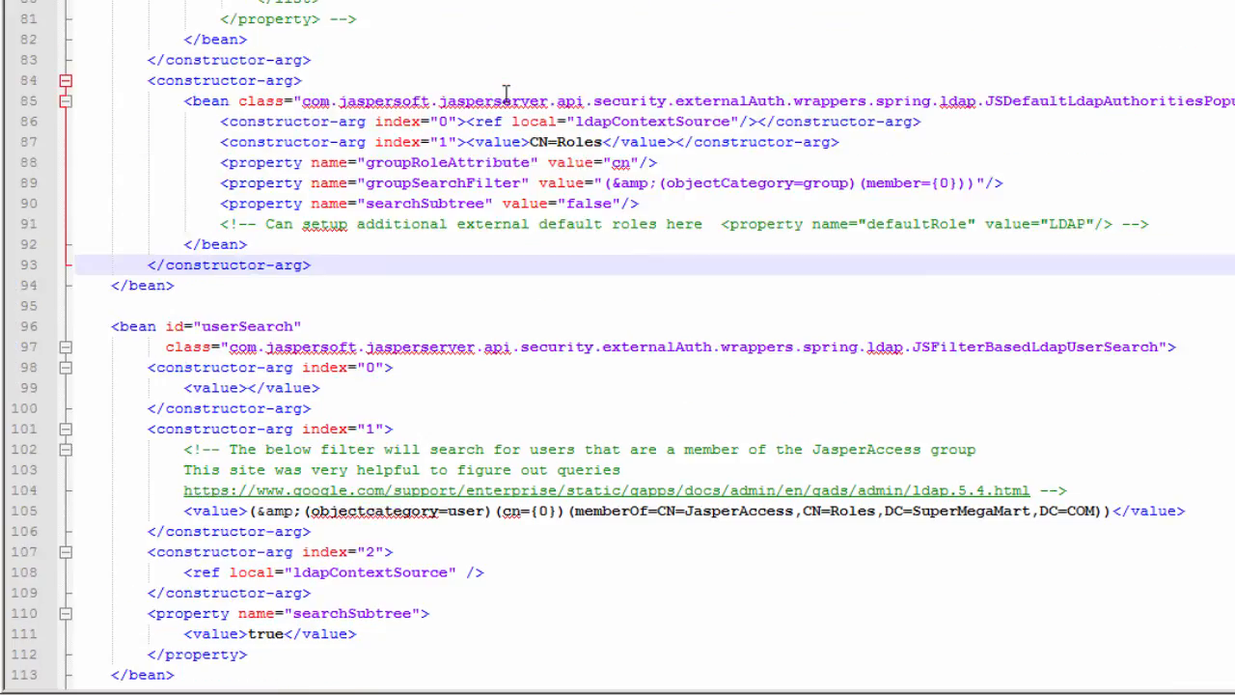
{"action": "scroll", "coordinate": [429, 239], "scroll_direction": "up", "scroll_amount": 3}
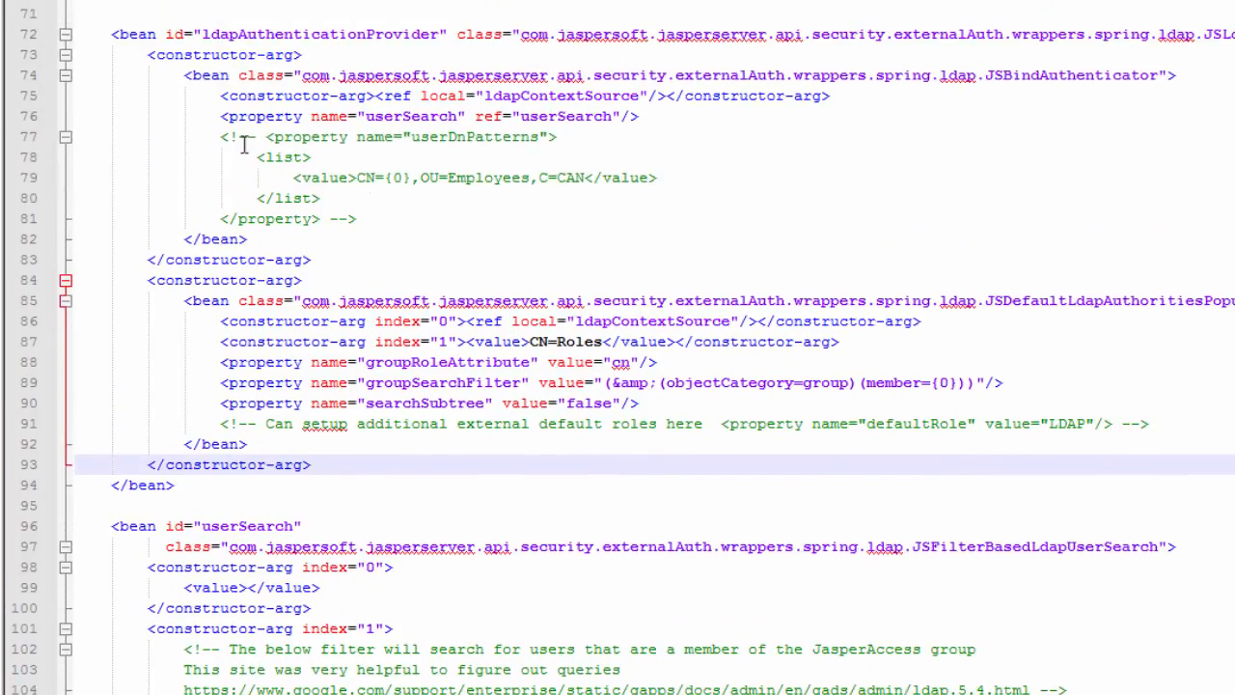
{"action": "left_click_drag", "start_coordinate": [221, 137], "coordinate": [356, 219]}
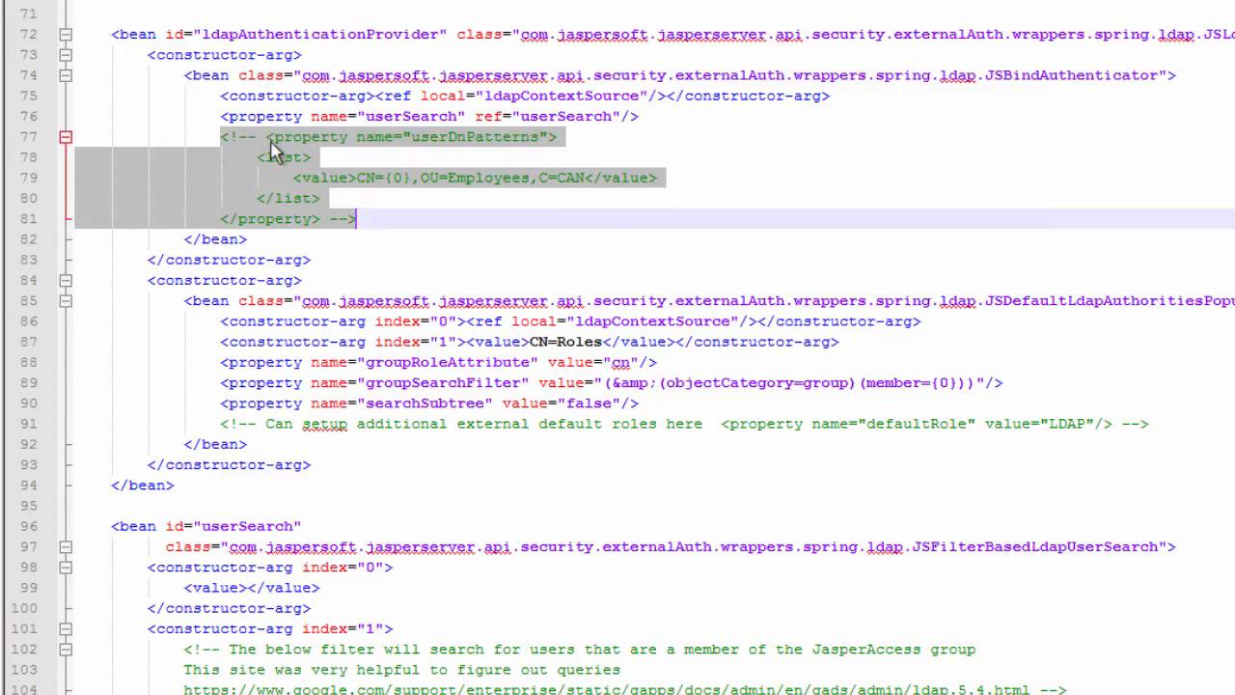
{"action": "left_click", "coordinate": [221, 116]}
{"action": "left_click_drag", "start_coordinate": [400, 106], "coordinate": [645, 115]}
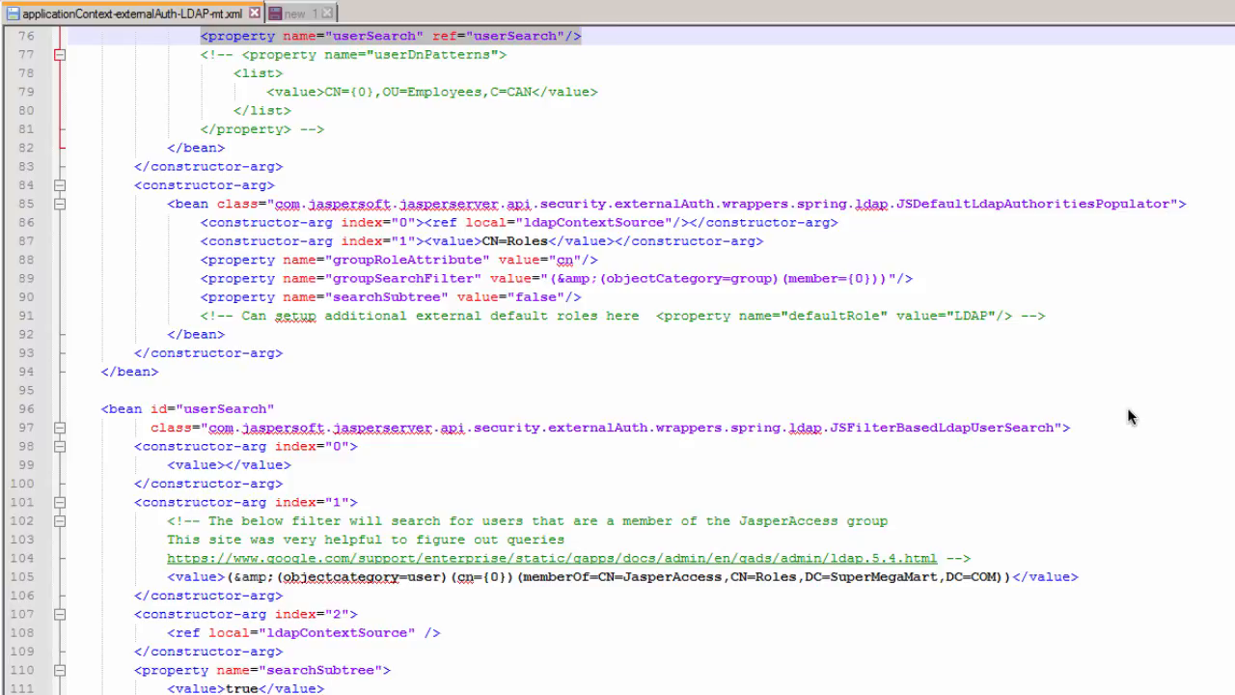
- Examine the ldapAuthenticationProvider bean, highlighting its JSBindAuthenticator and JSDefaultLdapAuthoritiesPopulator constructor arguments
{"action": "scroll", "coordinate": [750, 325], "scroll_direction": "up", "scroll_amount": 2}
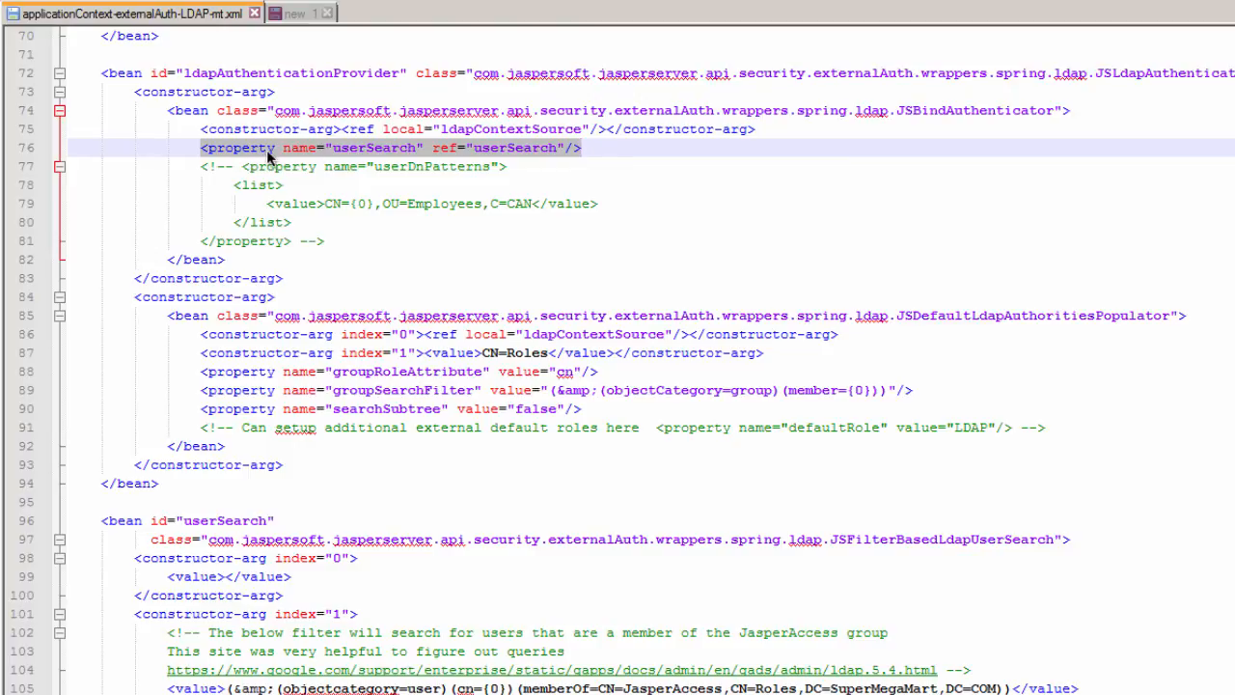
{"action": "double_click", "coordinate": [258, 75]}
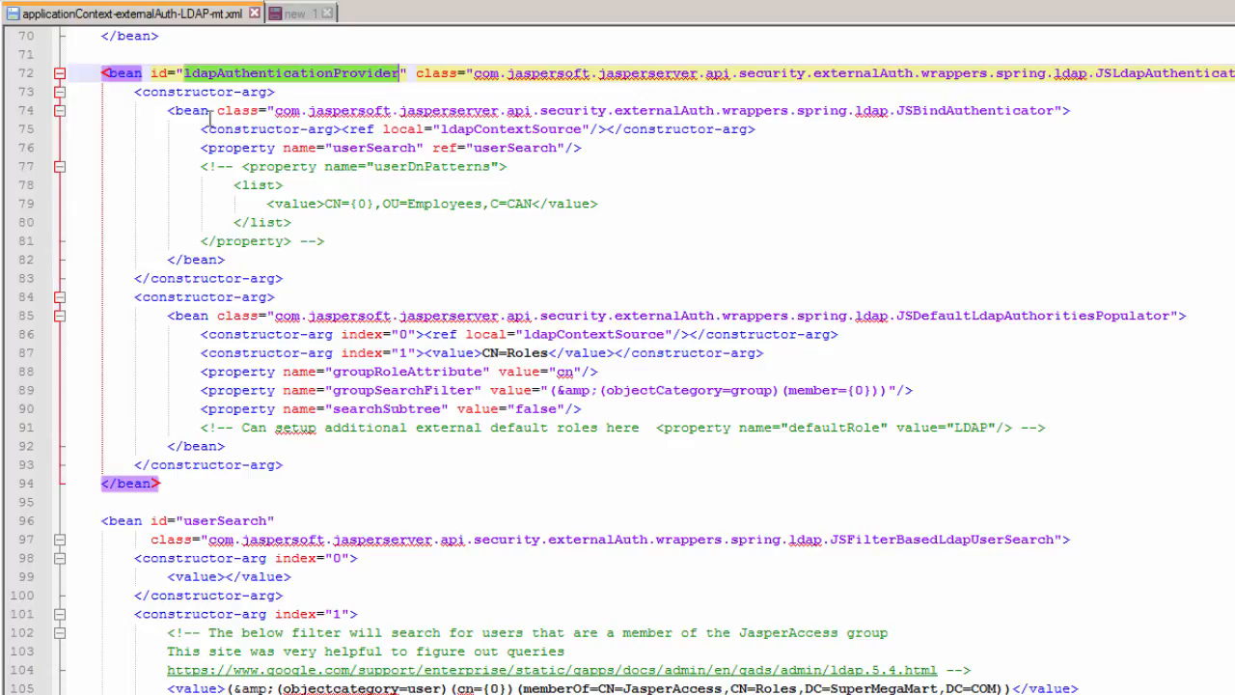
{"action": "left_click_drag", "start_coordinate": [135, 102], "coordinate": [302, 276]}
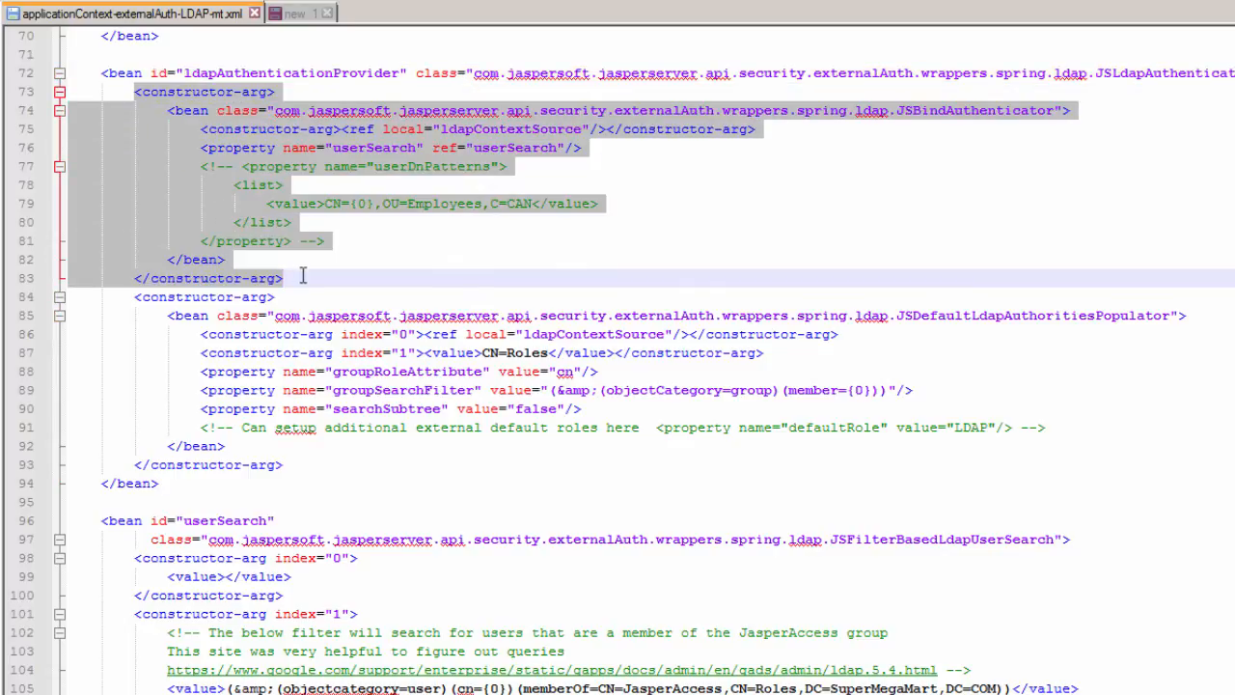
{"action": "left_click", "coordinate": [357, 148]}
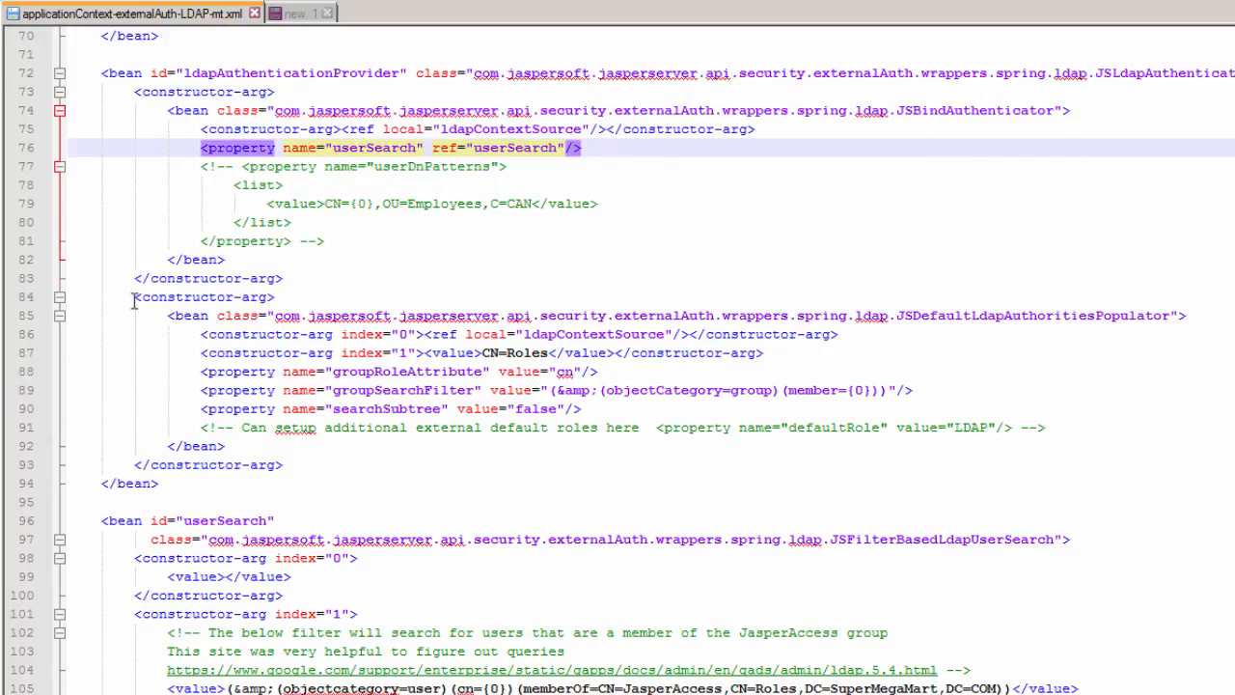
{"action": "left_click_drag", "start_coordinate": [134, 299], "coordinate": [293, 460]}
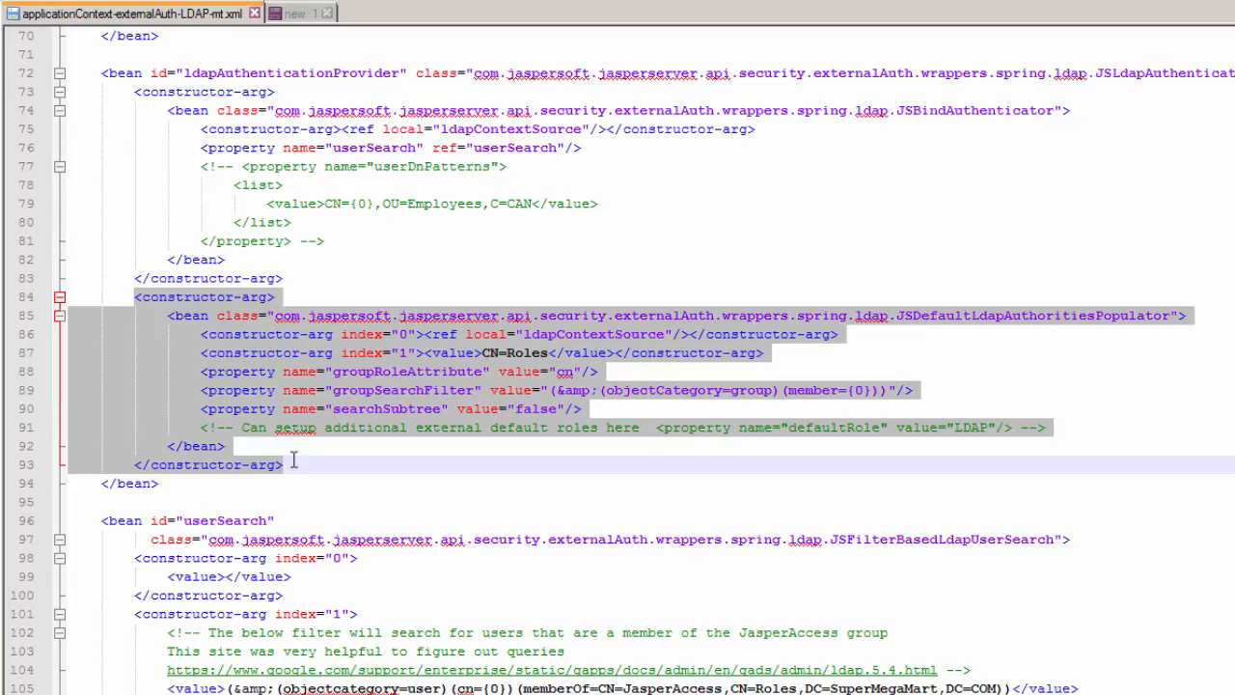
- Highlight the CN=Roles search base in the authorities populator and inspect the member={0} condition of its groupSearchFilter
{"action": "left_click", "coordinate": [569, 353]}
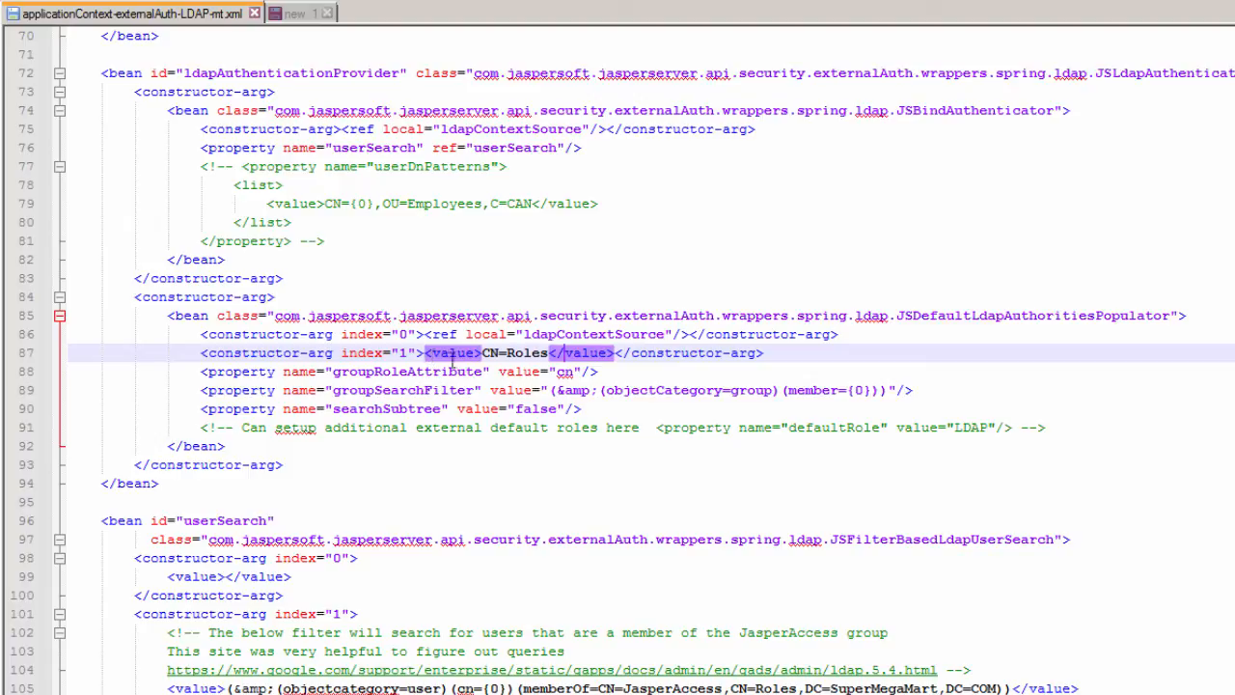
{"action": "left_click", "coordinate": [483, 353]}
{"action": "left_click_drag", "start_coordinate": [485, 353], "coordinate": [550, 354]}
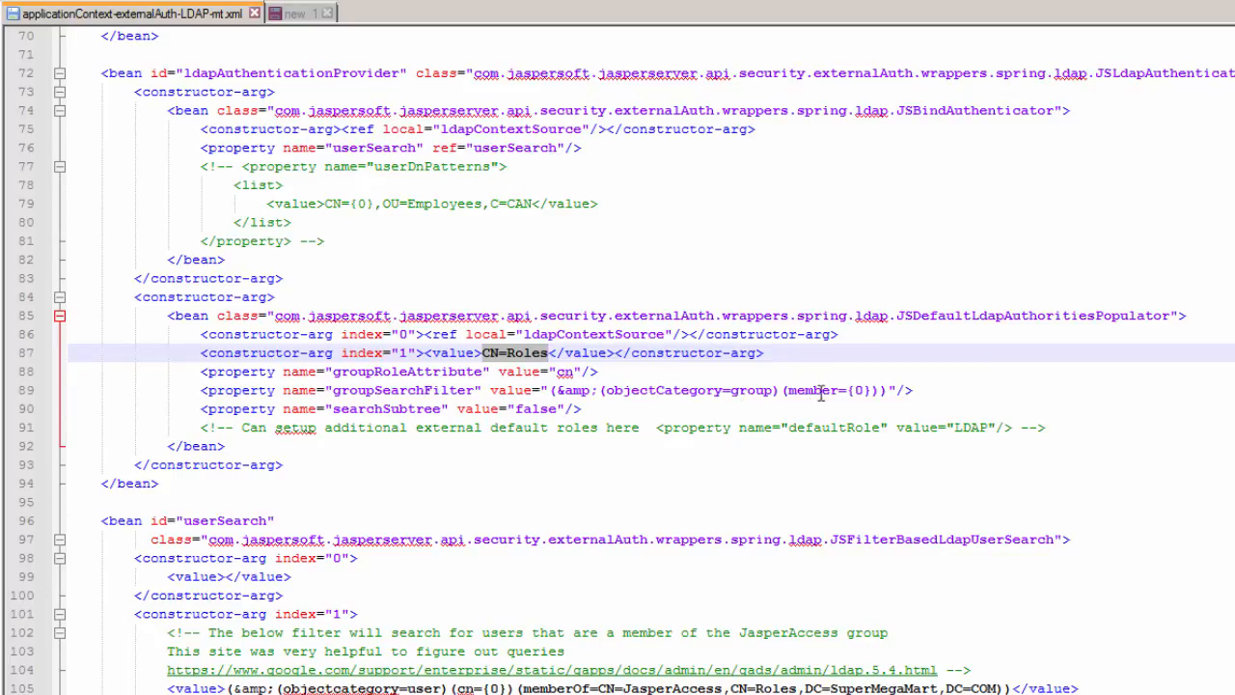
{"action": "left_click", "coordinate": [849, 390]}
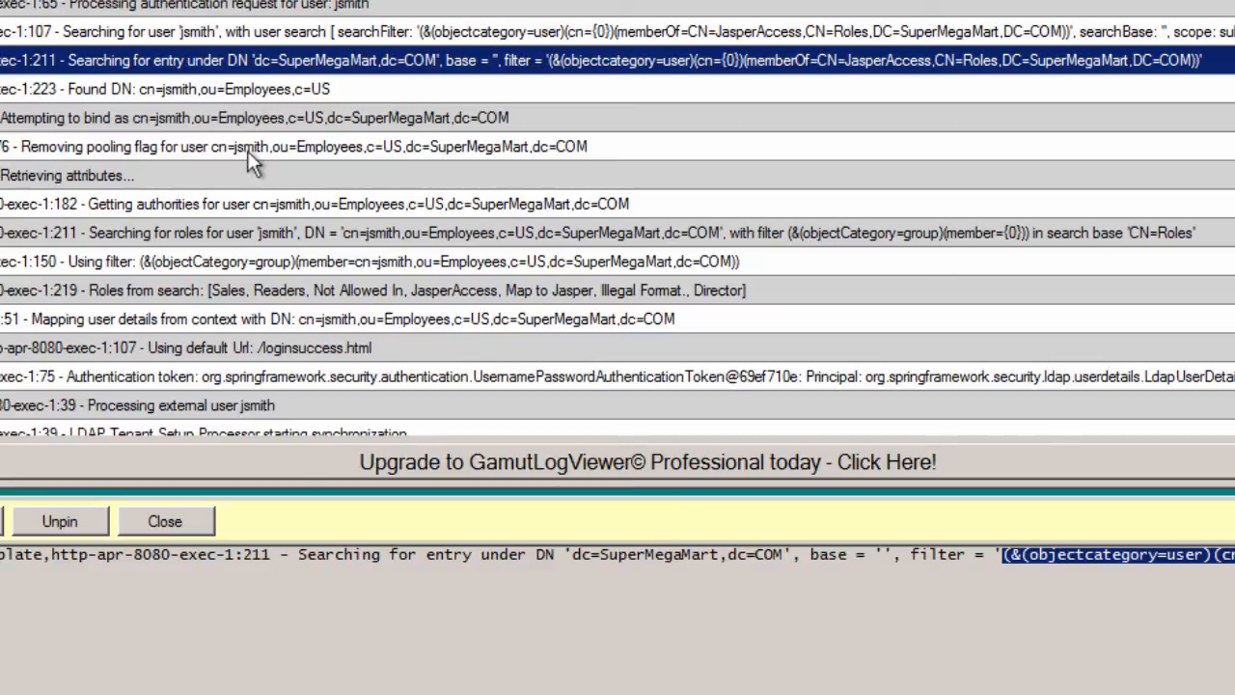
- Switch to the log viewer, examine the authorities and role search entries, and highlight the employee's distinguished name in the role search
{"action": "left_click", "coordinate": [186, 236]}
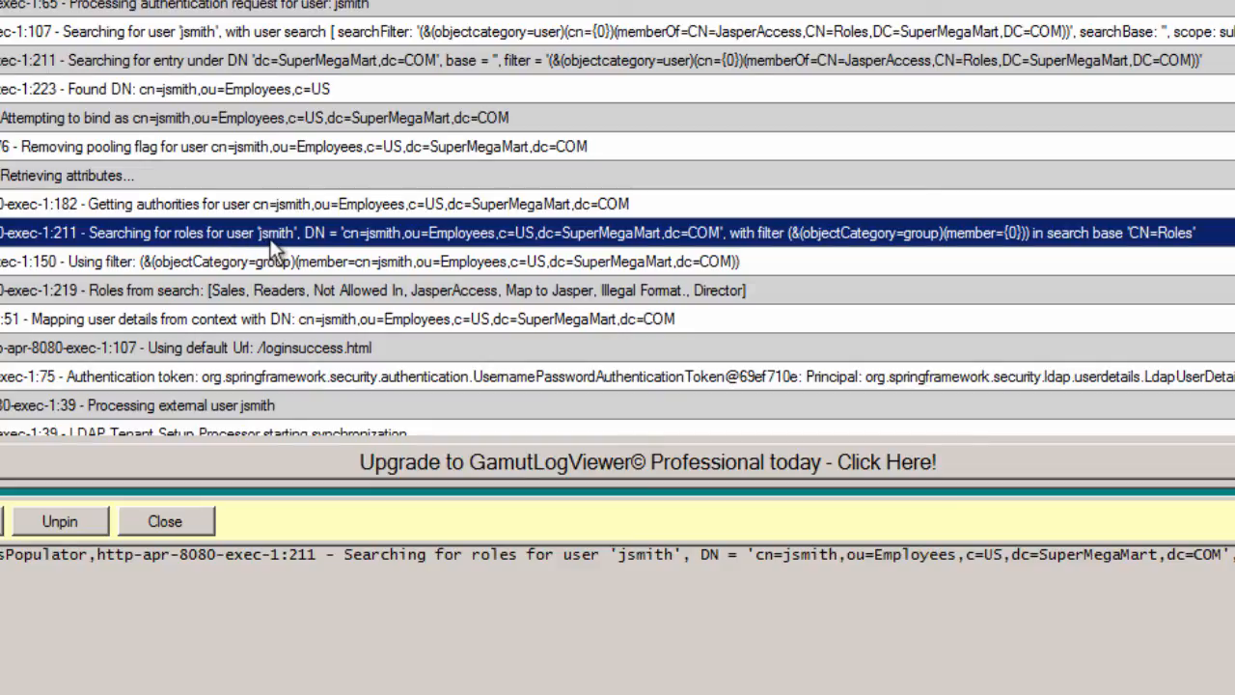
{"action": "left_click", "coordinate": [148, 207]}
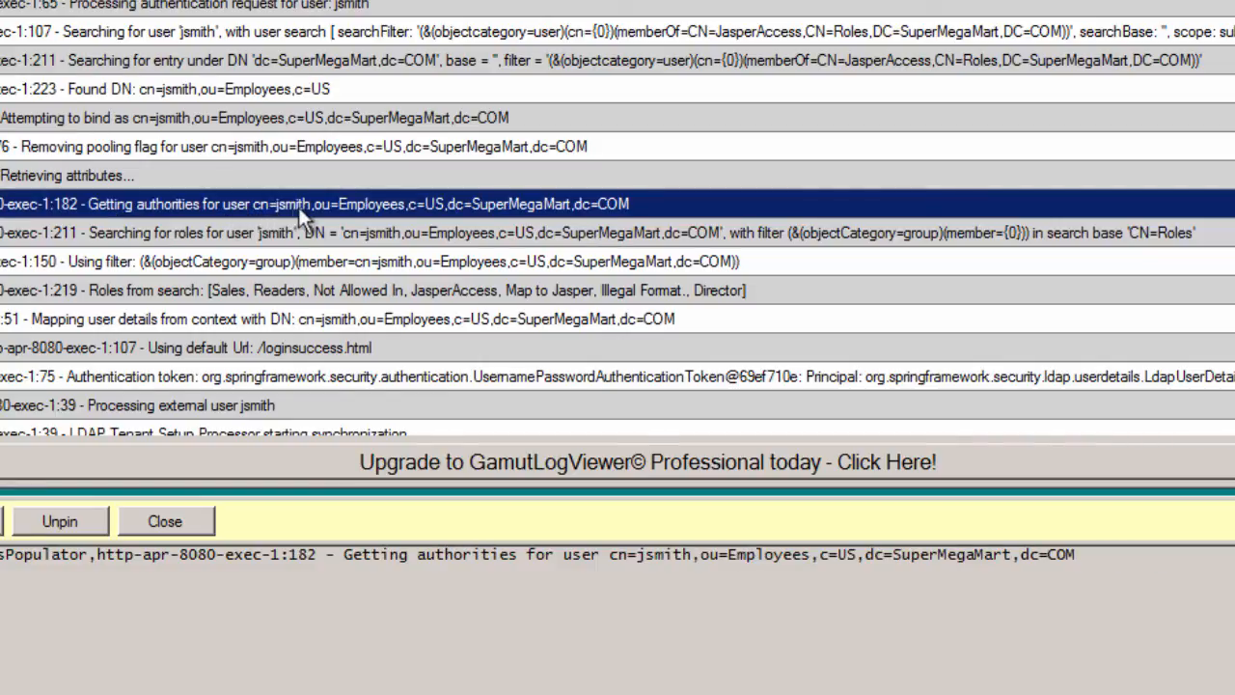
{"action": "left_click", "coordinate": [340, 232]}
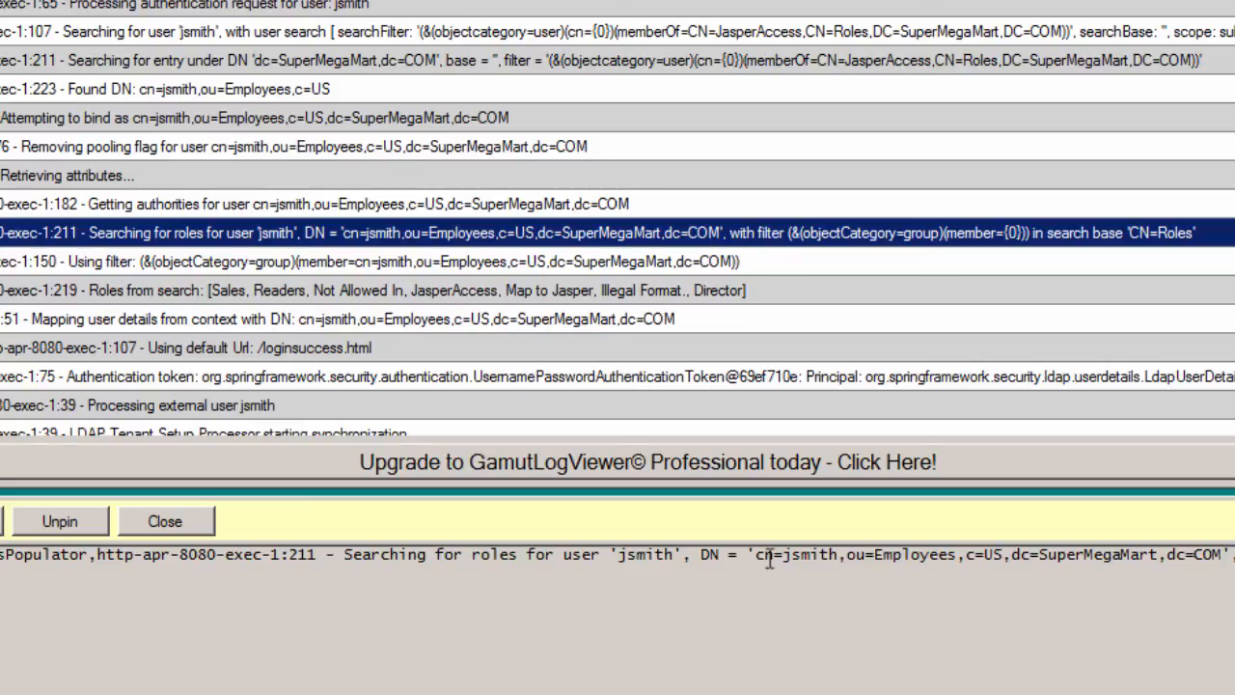
{"action": "left_click_drag", "start_coordinate": [759, 559], "coordinate": [1223, 561]}
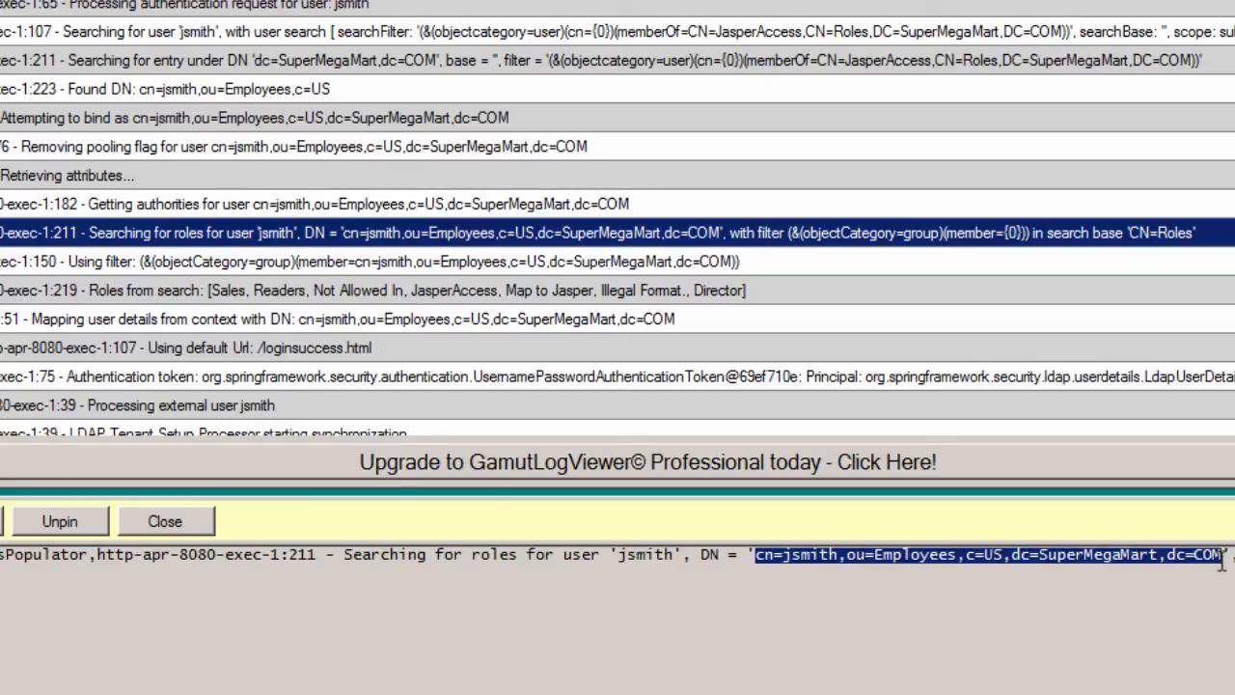
- Copy the employee's distinguished name from the role search log entry into the scratch text file, two blank lines below the user filter, and highlight it
{"action": "right_click", "coordinate": [1169, 567]}
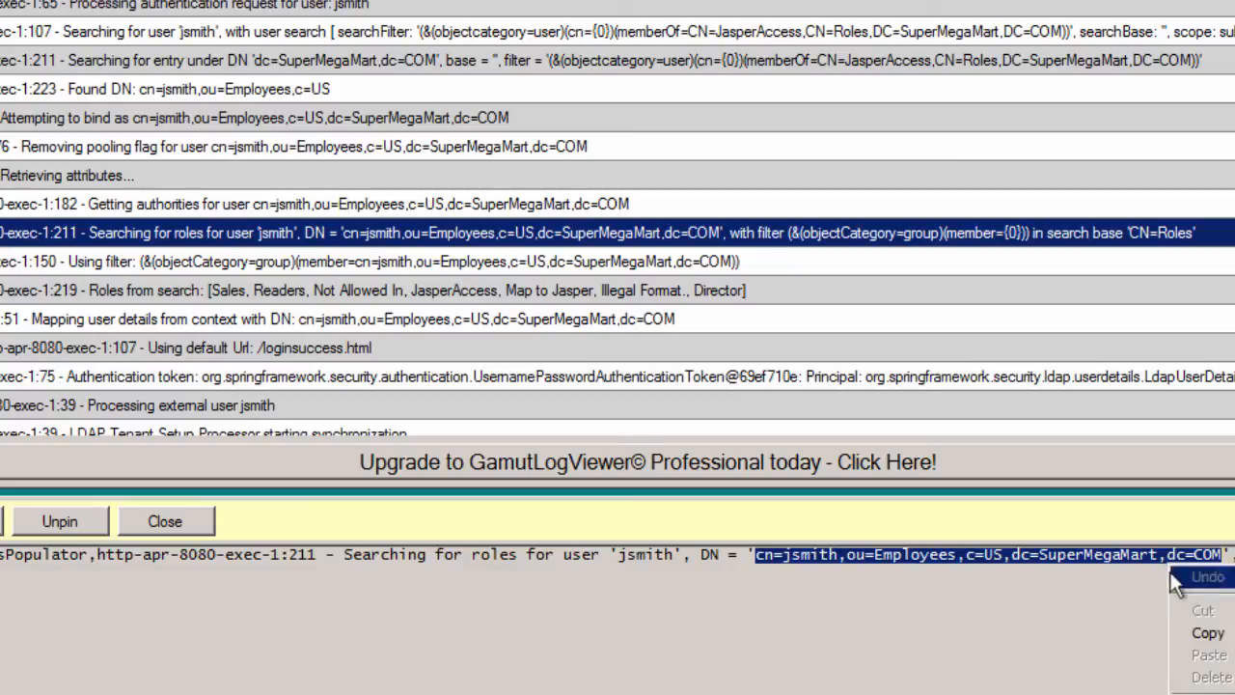
{"action": "left_click", "coordinate": [1206, 634]}
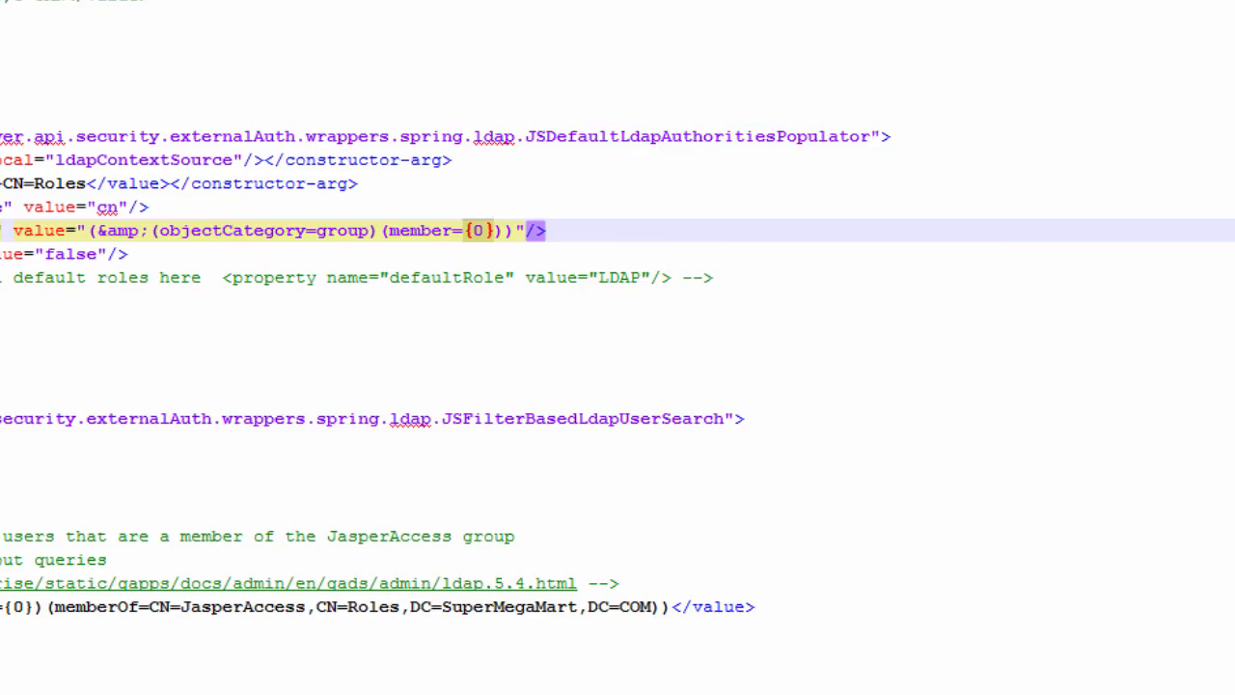
{"action": "left_click_drag", "start_coordinate": [927, 60], "coordinate": [987, 12]}
{"action": "left_click_drag", "start_coordinate": [1121, 69], "coordinate": [807, 102]}
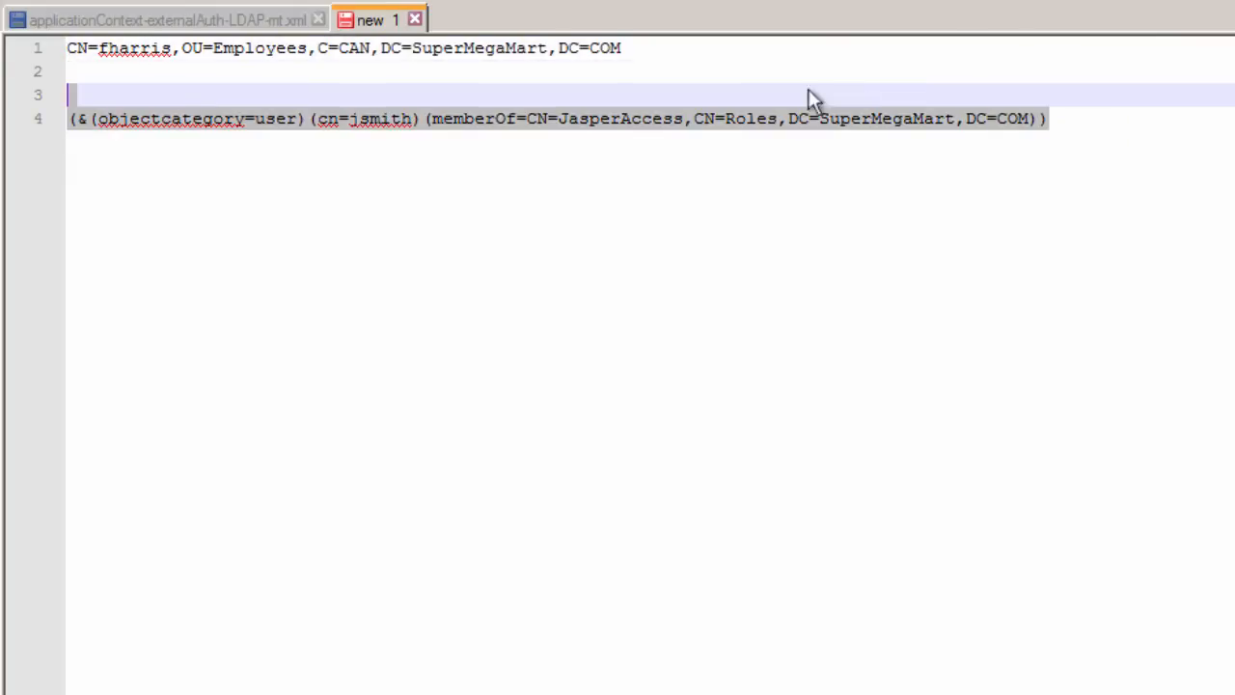
{"action": "left_click", "coordinate": [1089, 119]}
{"action": "key", "text": "Return"}
{"action": "key", "text": "Return"}
{"action": "key", "text": "Return"}
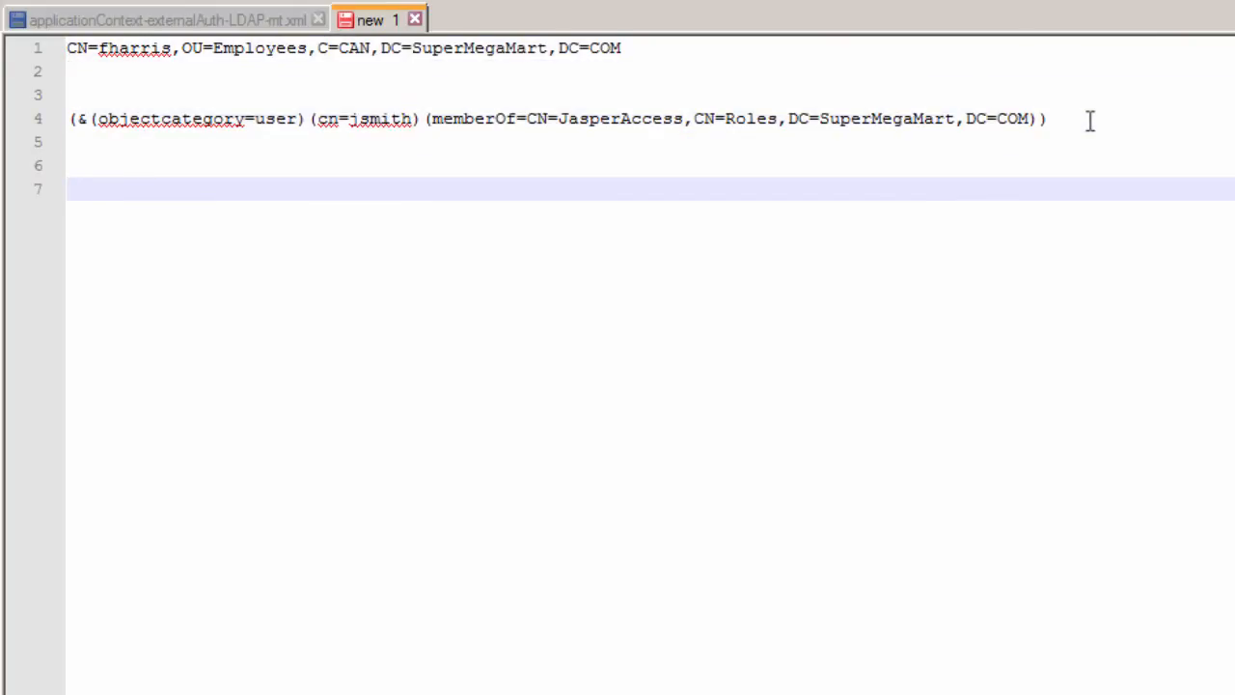
{"action": "key", "text": "ctrl+v"}
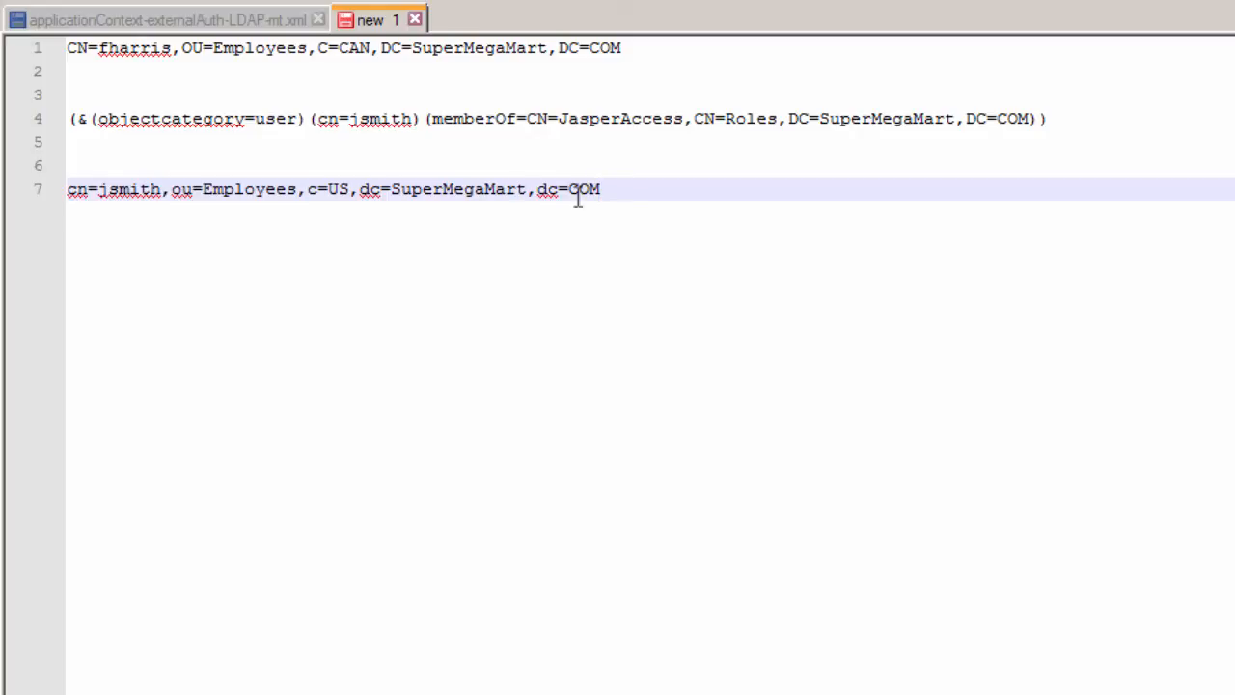
{"action": "left_click_drag", "start_coordinate": [602, 190], "coordinate": [71, 193]}
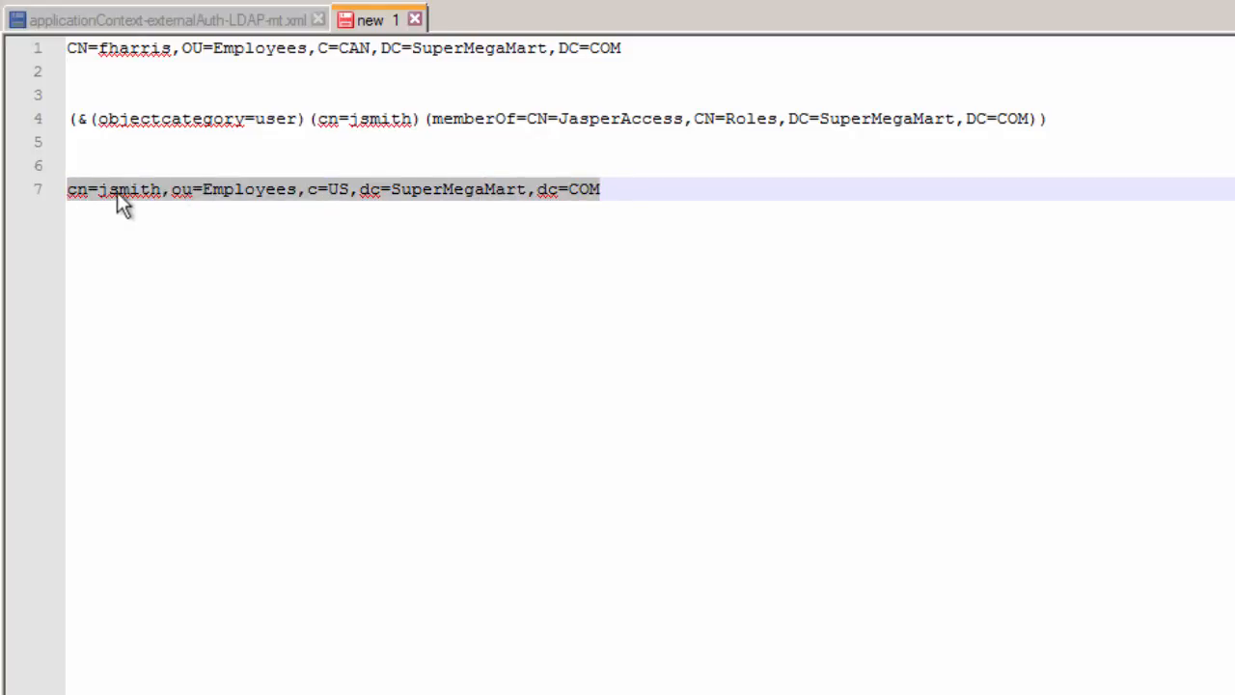
{"action": "double_click", "coordinate": [117, 192]}
{"action": "left_click_drag", "start_coordinate": [617, 192], "coordinate": [70, 199]}
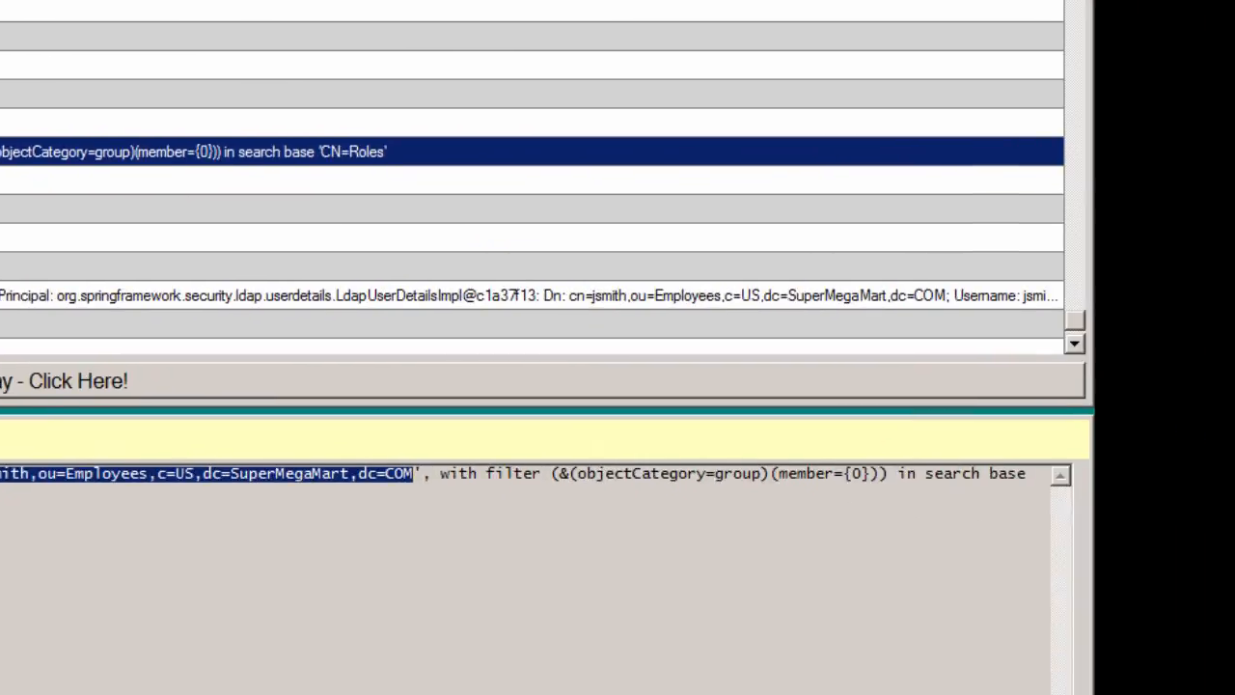
- Copy the (&(objectCategory=group)(member={0})) filter from the log entry into the scratch file below the distinguished name, and highlight its placeholder
{"action": "left_click_drag", "start_coordinate": [550, 476], "coordinate": [837, 468]}
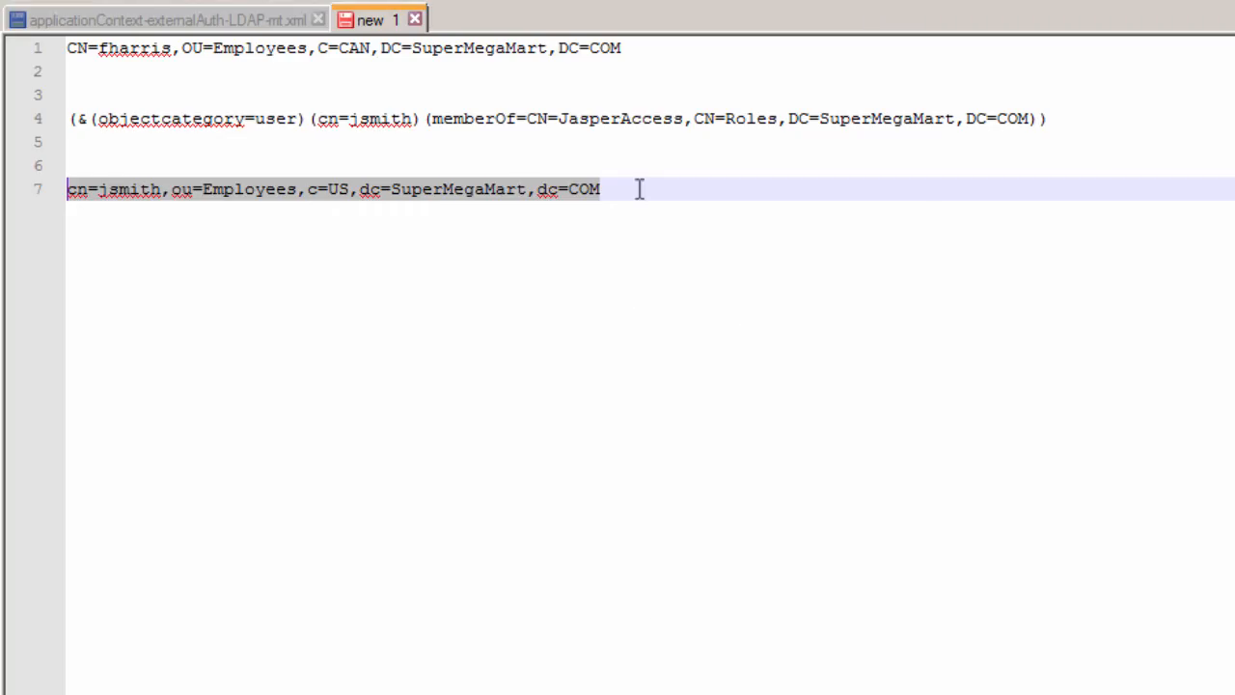
{"action": "left_click", "coordinate": [636, 184]}
{"action": "key", "text": "Return"}
{"action": "key", "text": "Return"}
{"action": "key", "text": "ctrl+v"}
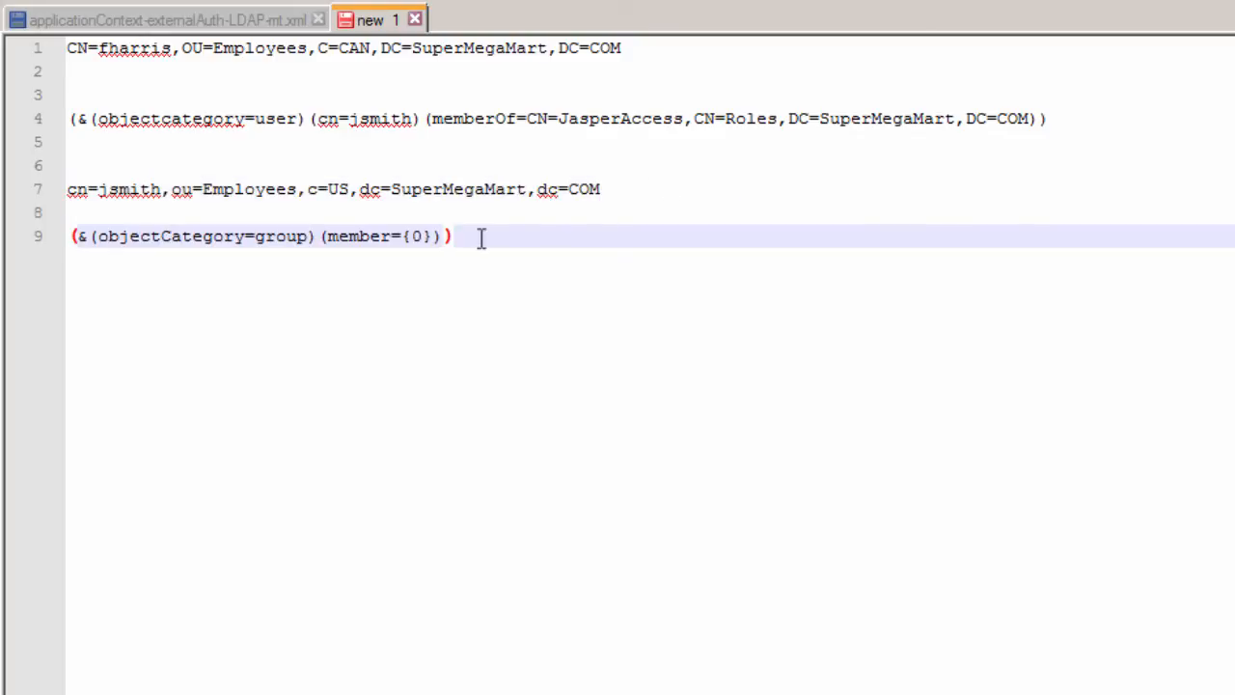
{"action": "left_click", "coordinate": [424, 237]}
{"action": "left_click_drag", "start_coordinate": [415, 236], "coordinate": [405, 236]}
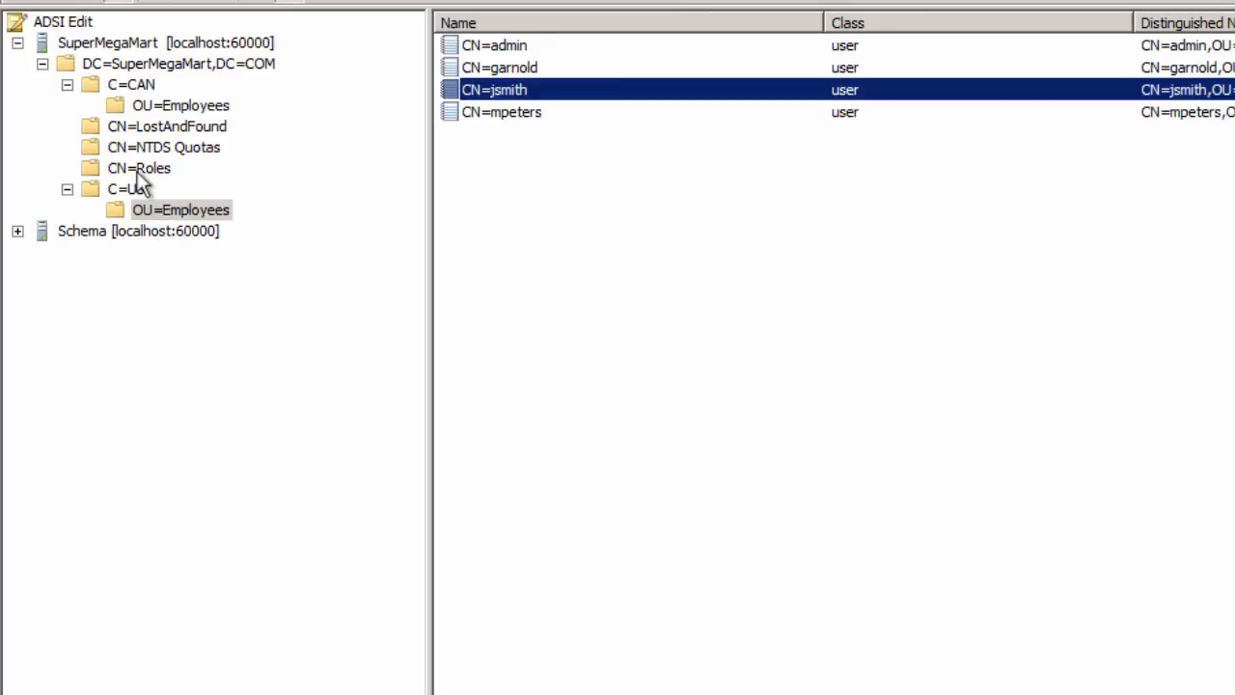
- Switch to ADSI Edit, open the Director group in CN=Roles, and open its member attribute values
{"action": "left_click", "coordinate": [137, 171]}
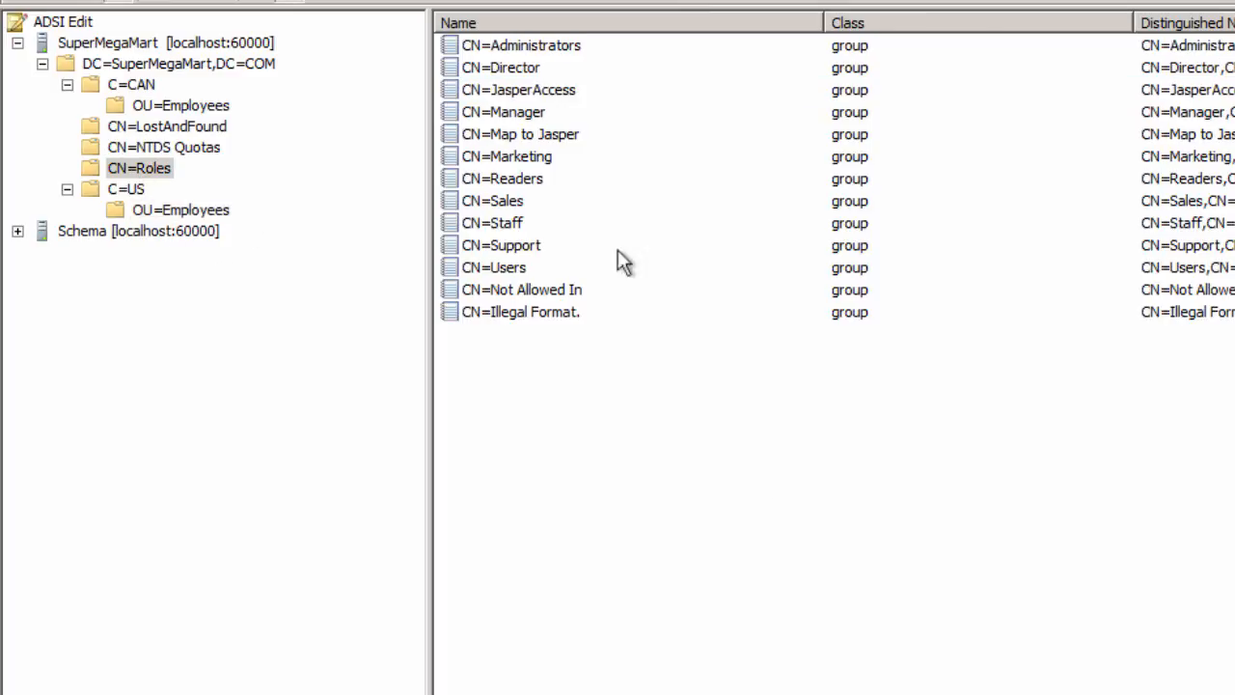
{"action": "double_click", "coordinate": [519, 64]}
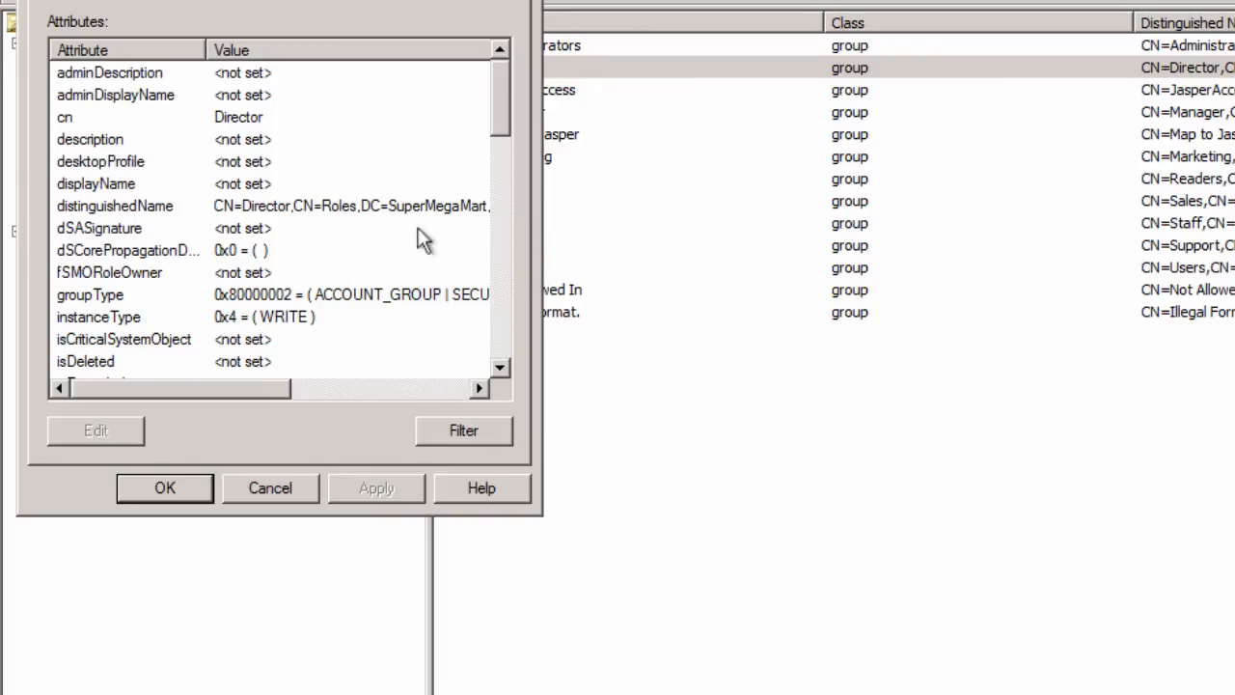
{"action": "left_click_drag", "start_coordinate": [503, 87], "coordinate": [499, 128]}
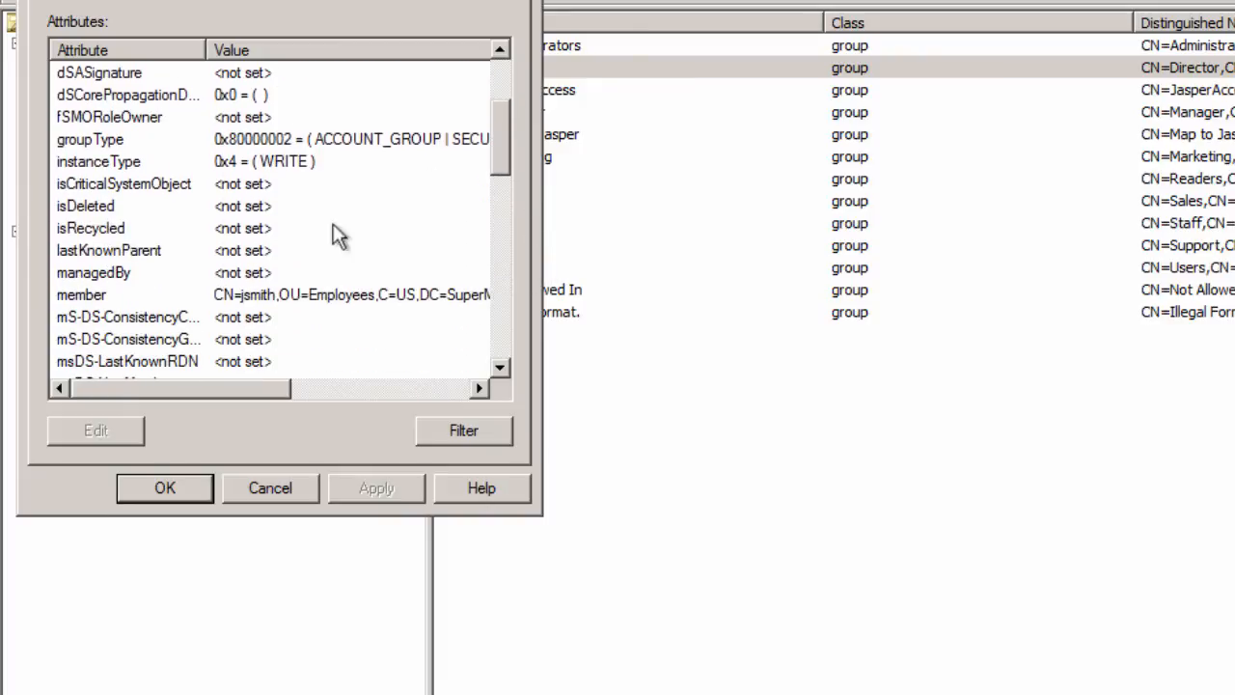
{"action": "left_click", "coordinate": [127, 294]}
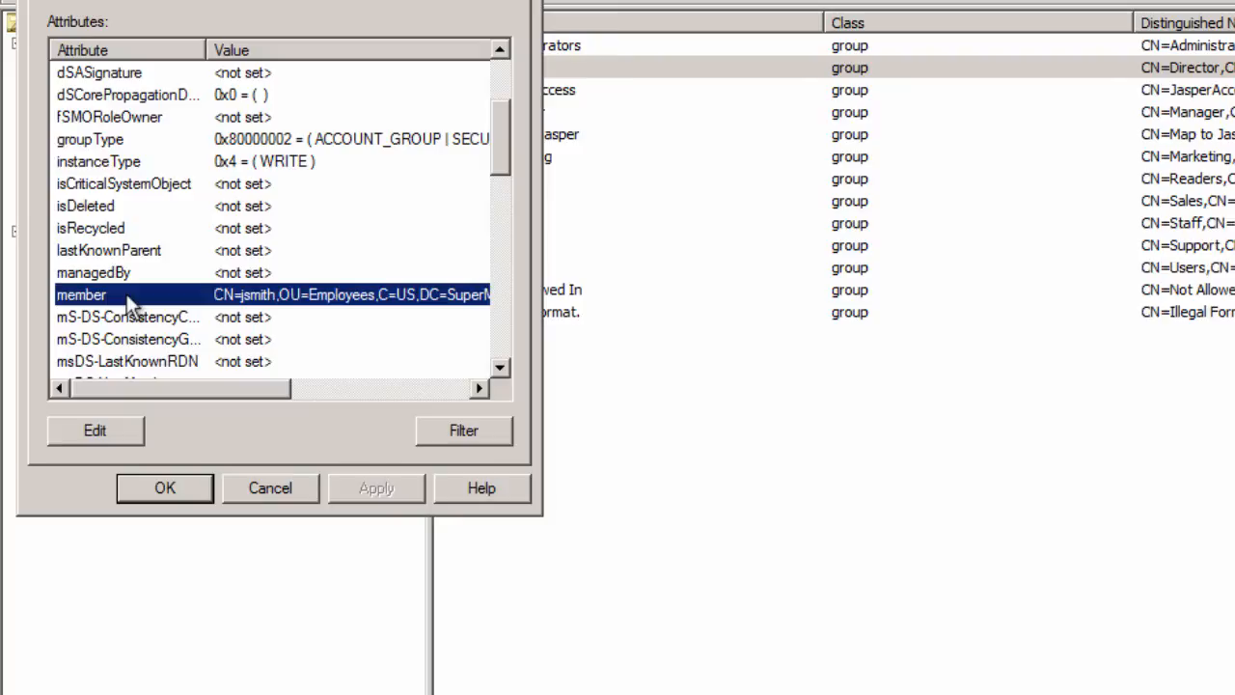
{"action": "double_click", "coordinate": [126, 297]}
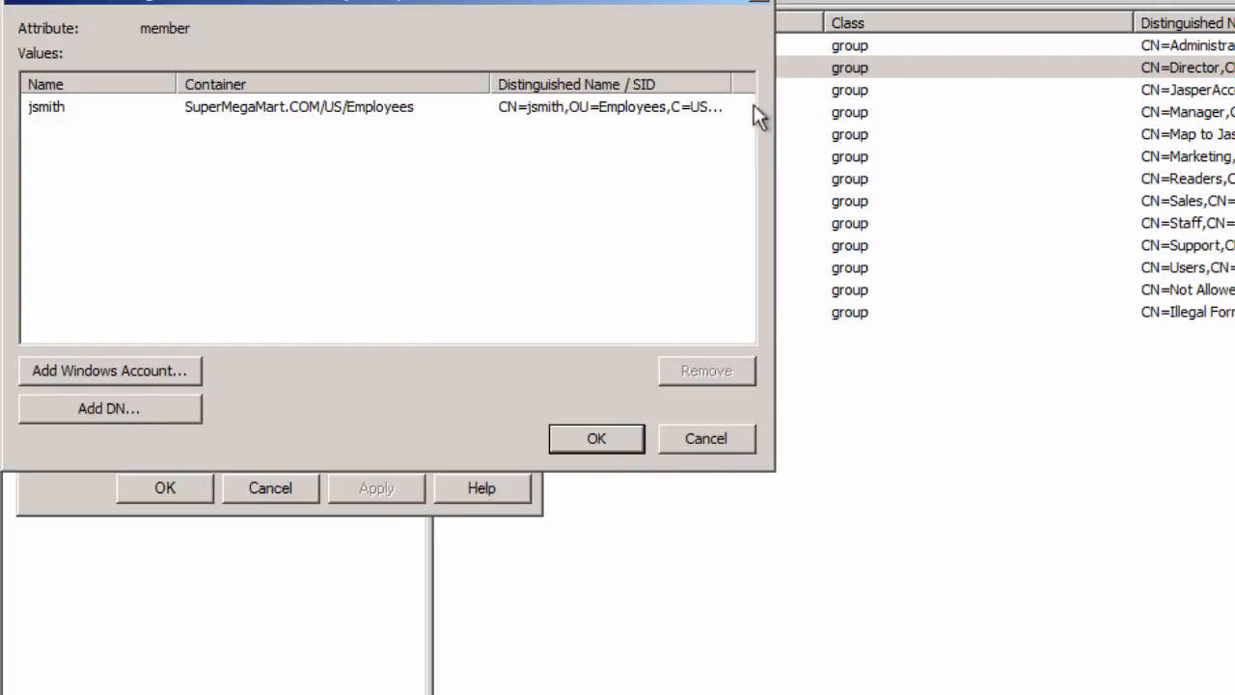
- Examine the member's distinguished name by widening its column, and close the attribute and group properties without changes
{"action": "left_click", "coordinate": [560, 109]}
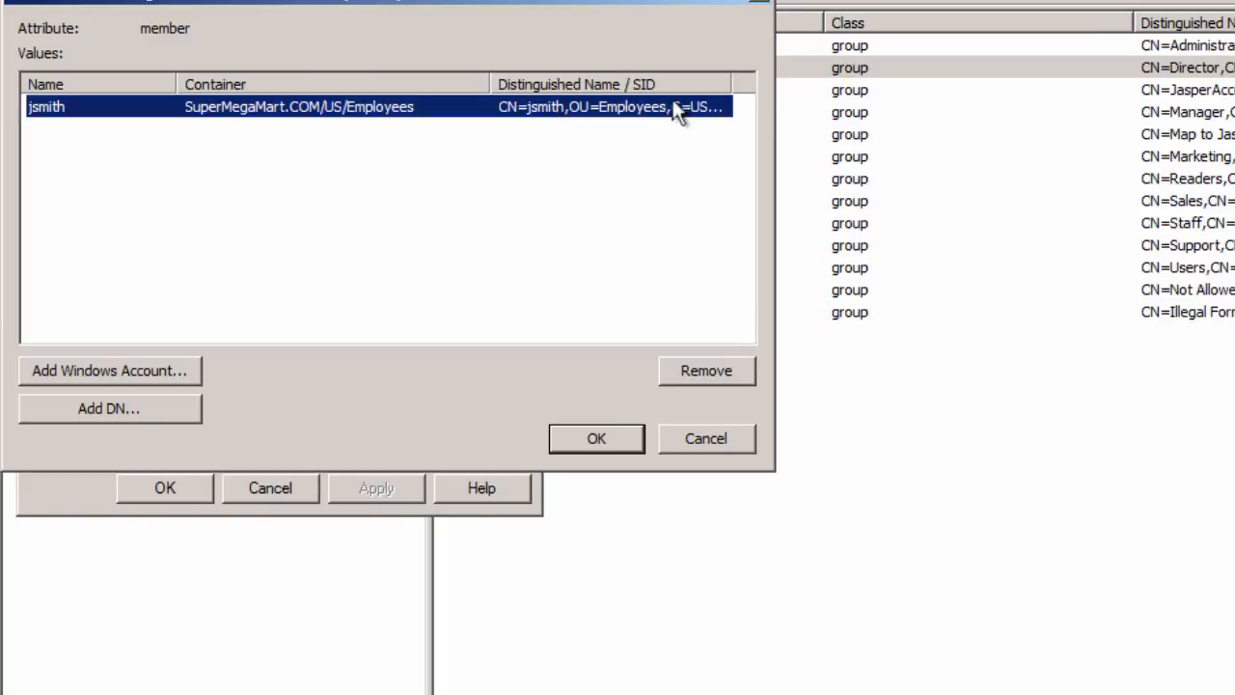
{"action": "left_click_drag", "start_coordinate": [730, 84], "coordinate": [828, 89]}
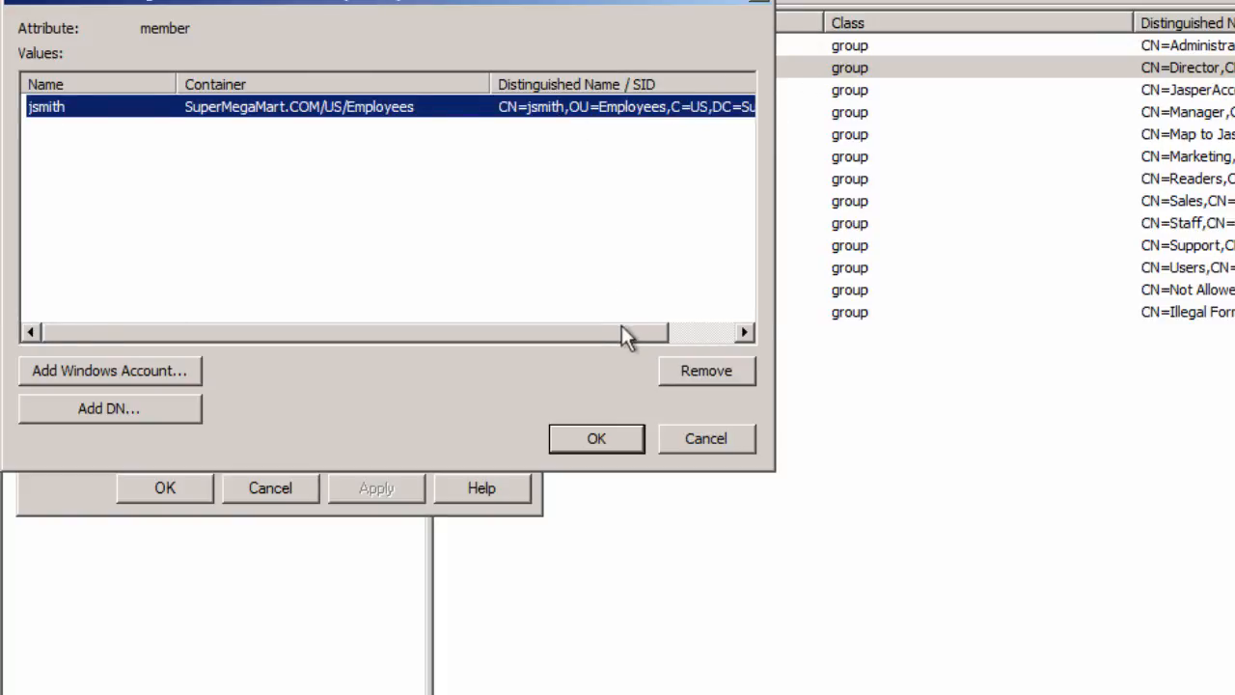
{"action": "left_click_drag", "start_coordinate": [628, 331], "coordinate": [753, 329]}
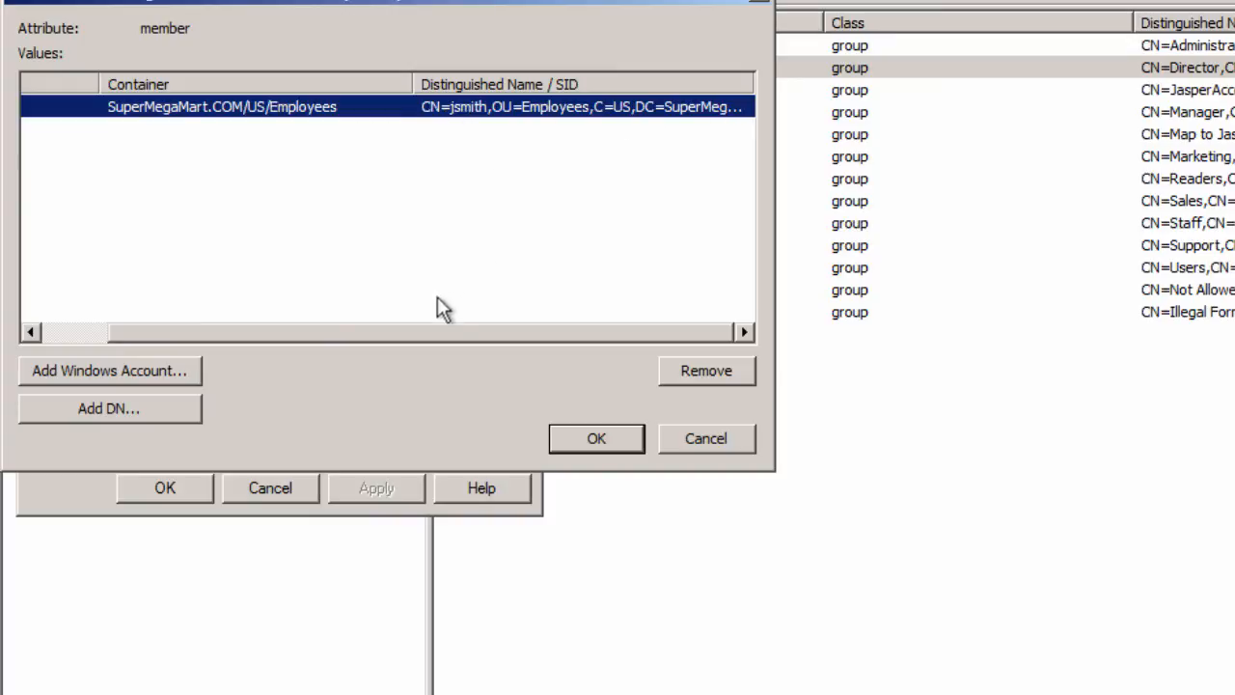
{"action": "left_click_drag", "start_coordinate": [432, 331], "coordinate": [307, 342]}
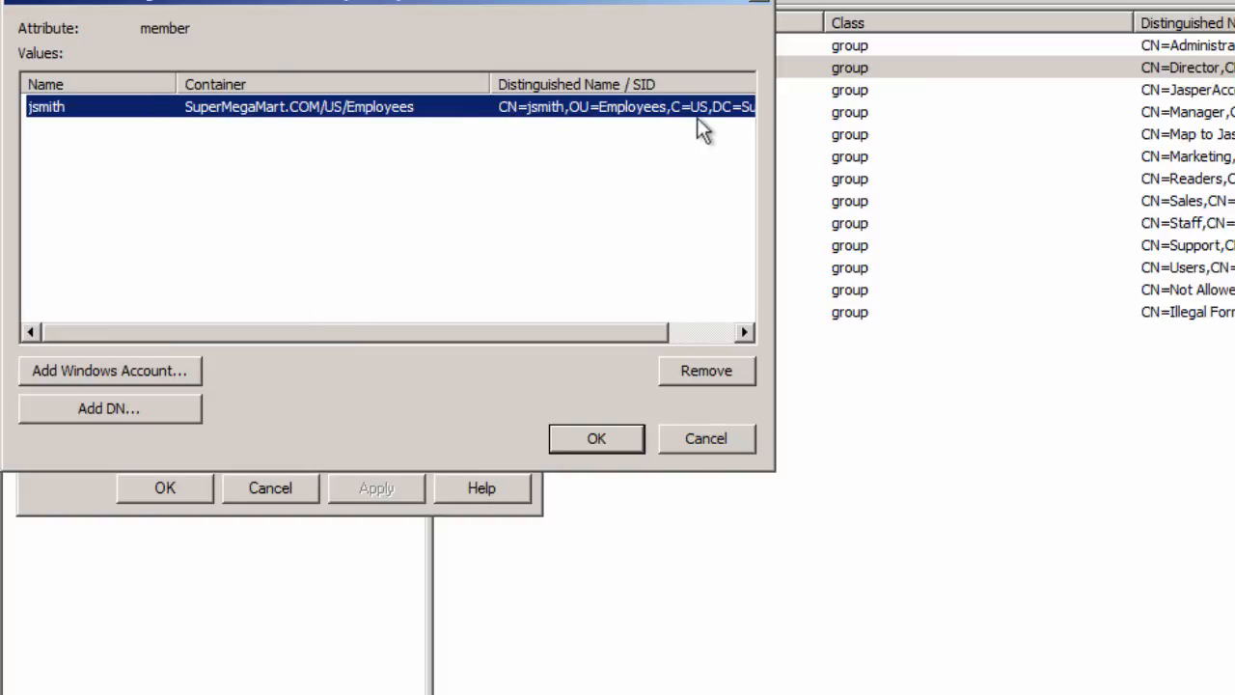
{"action": "left_click", "coordinate": [714, 440]}
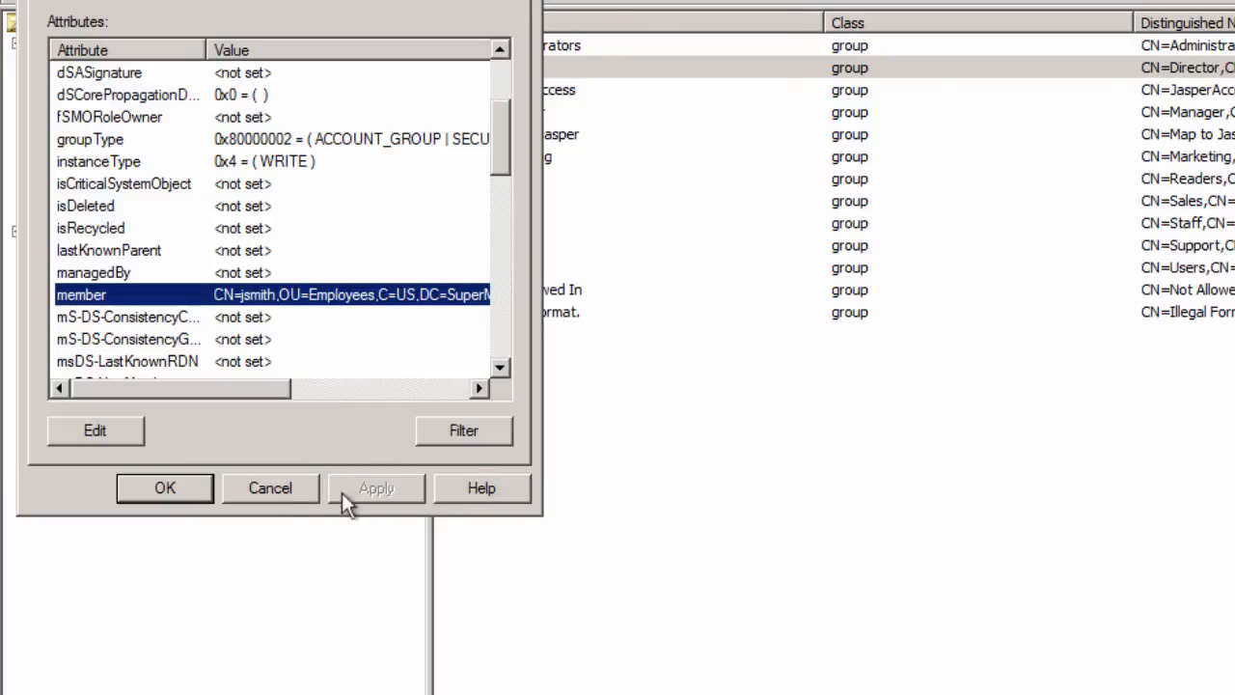
{"action": "left_click", "coordinate": [289, 492]}
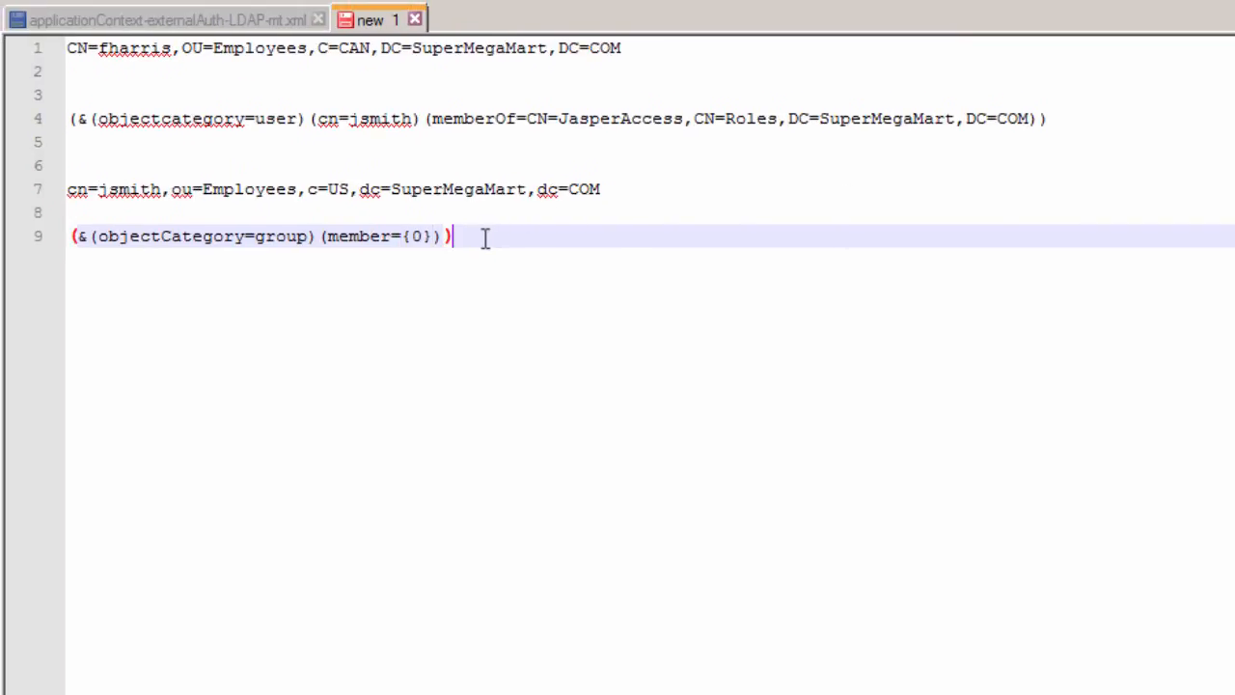
- Switch to the text editor and duplicate the group filter line onto line 11 of the scratch file
{"action": "left_click_drag", "start_coordinate": [482, 236], "coordinate": [15, 236]}
{"action": "key", "text": "ctrl+c"}
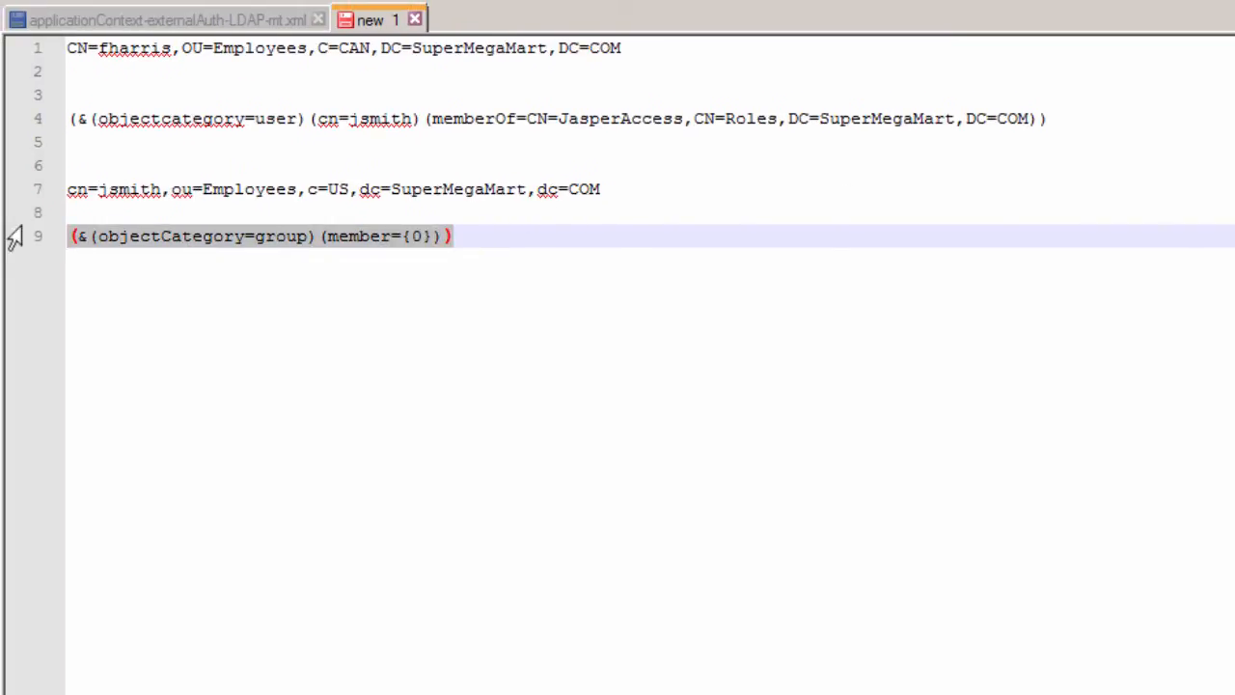
{"action": "left_click", "coordinate": [509, 239]}
{"action": "key", "text": "Return"}
{"action": "key", "text": "Return"}
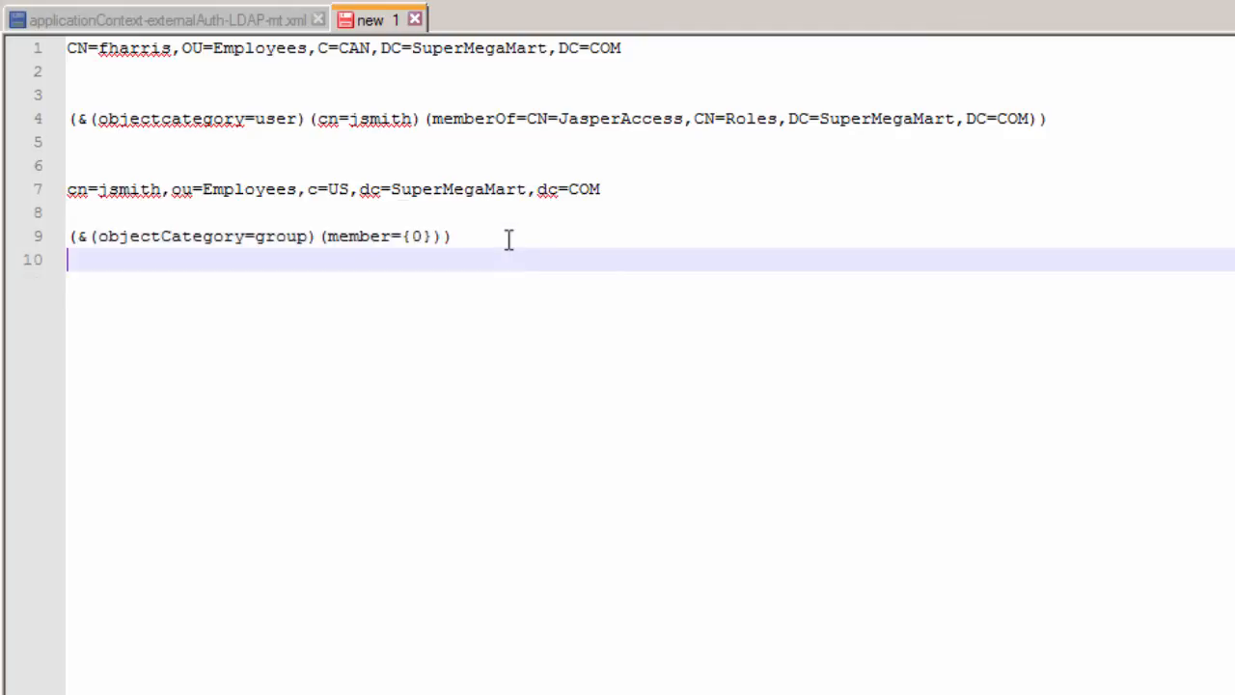
{"action": "key", "text": "ctrl+v"}
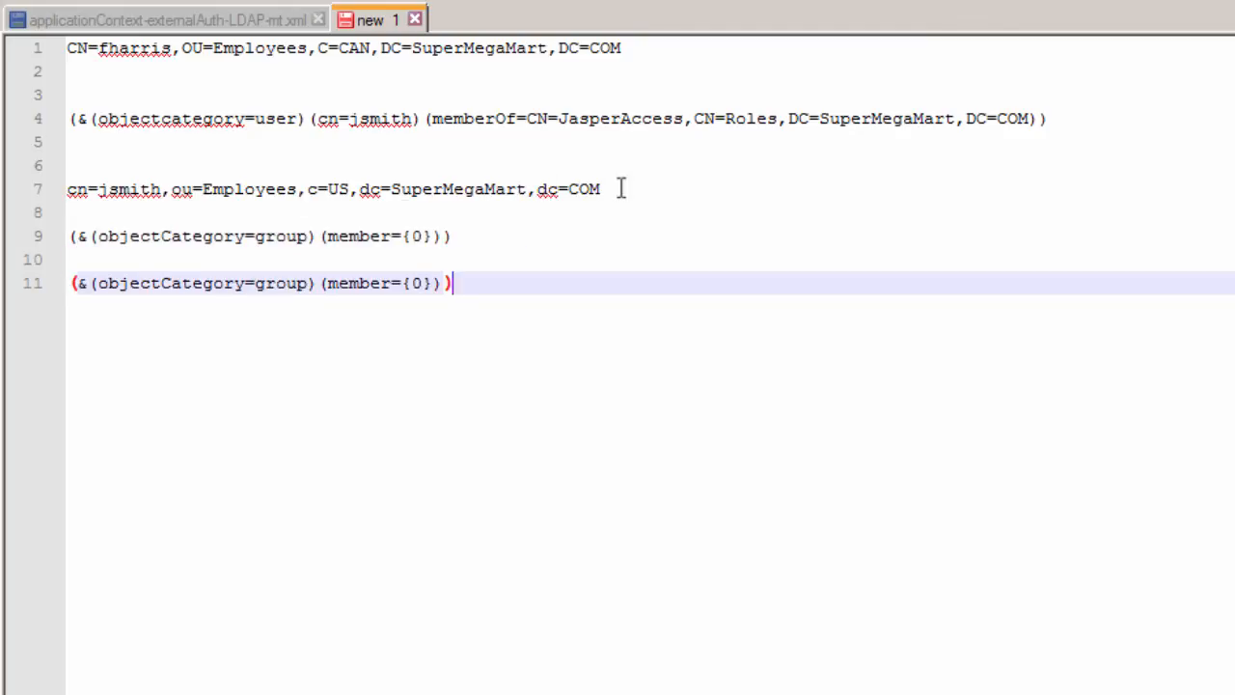
- Replace {0} in the duplicated group filter with the employee's distinguished name from line 7, and copy the completed filter
{"action": "left_click_drag", "start_coordinate": [621, 189], "coordinate": [20, 190]}
{"action": "right_click", "coordinate": [103, 190]}
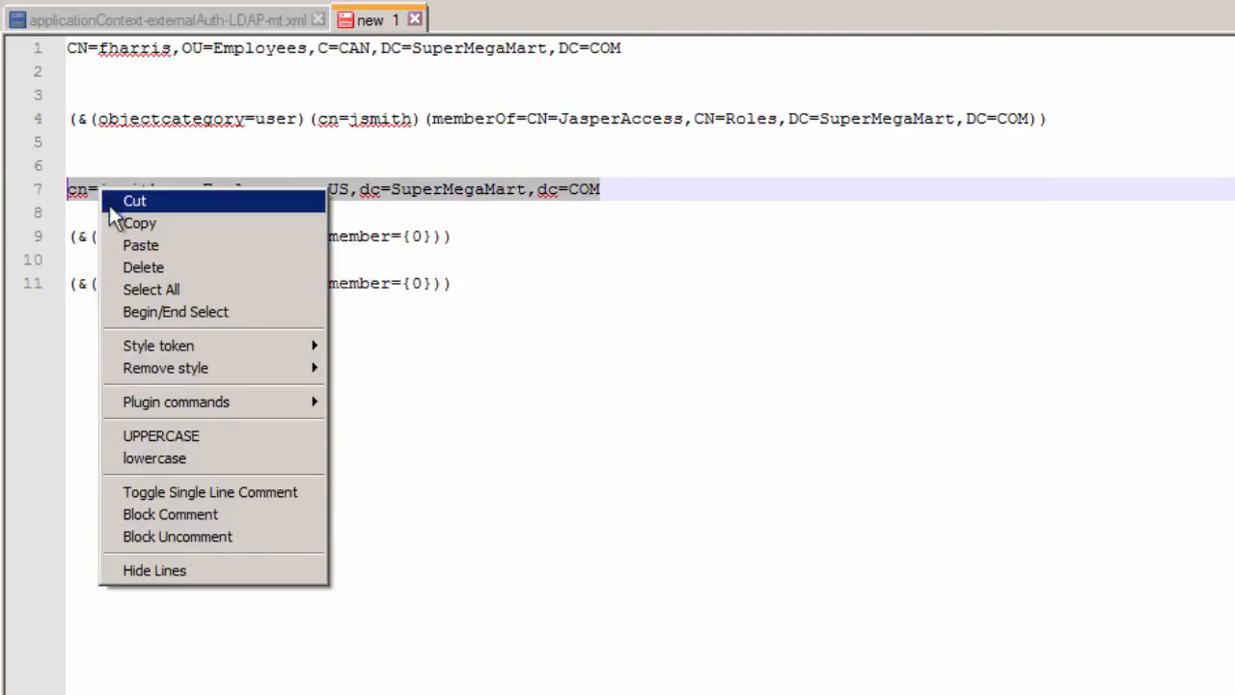
{"action": "left_click", "coordinate": [117, 222]}
{"action": "left_click", "coordinate": [432, 283]}
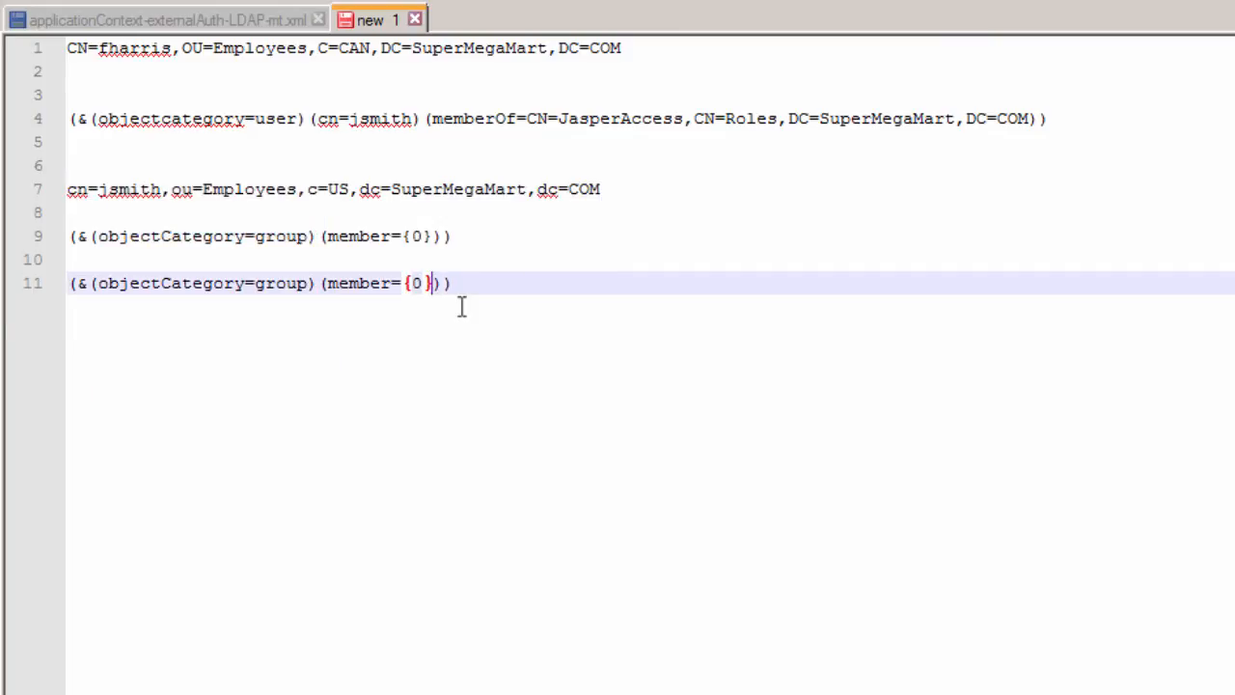
{"action": "key", "text": "BackSpace"}
{"action": "key", "text": "BackSpace"}
{"action": "key", "text": "BackSpace"}
{"action": "key", "text": "ctrl+v"}
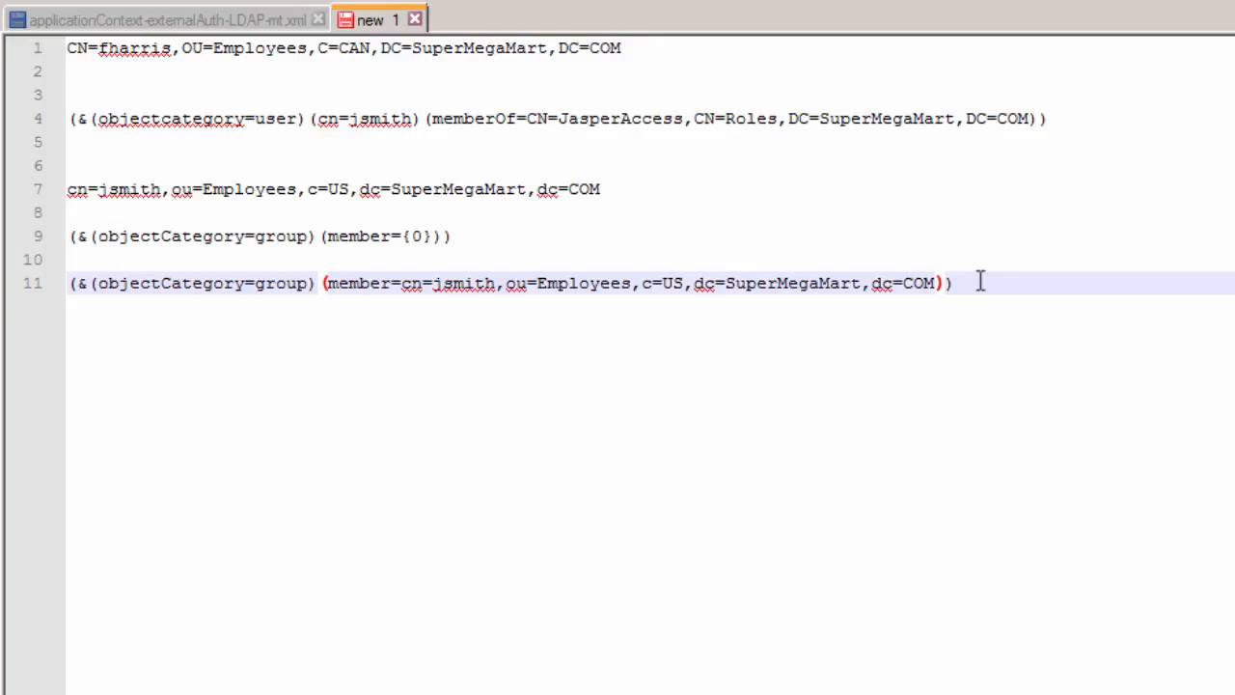
{"action": "left_click_drag", "start_coordinate": [979, 282], "coordinate": [35, 290]}
{"action": "right_click", "coordinate": [134, 283]}
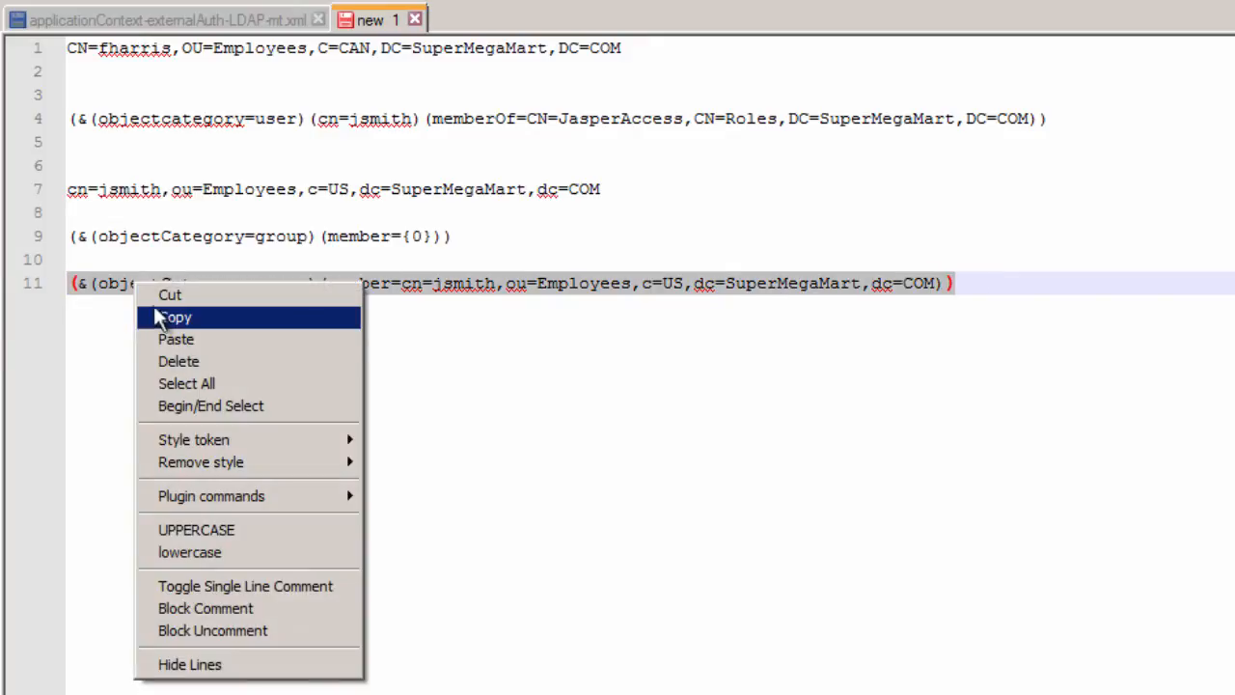
{"action": "left_click", "coordinate": [157, 310]}
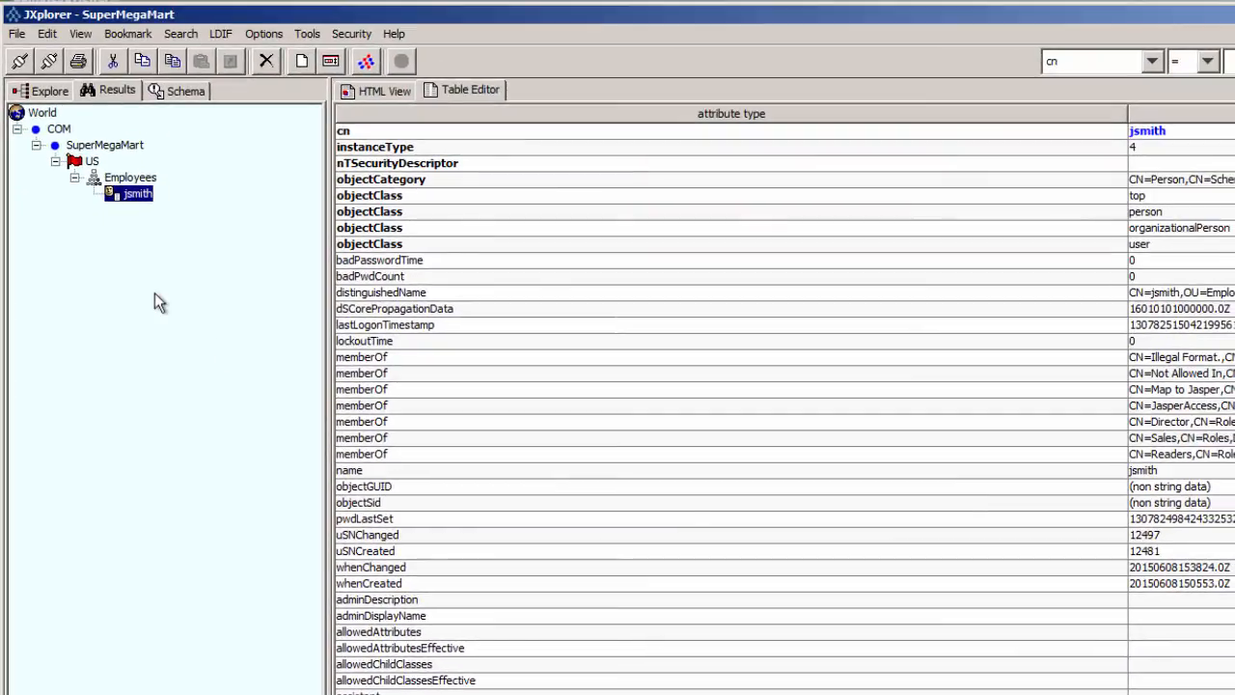
- In JXplorer, open a search from the Roles container under SuperMegaMart and check its starting distinguished name
{"action": "left_click", "coordinate": [82, 147]}
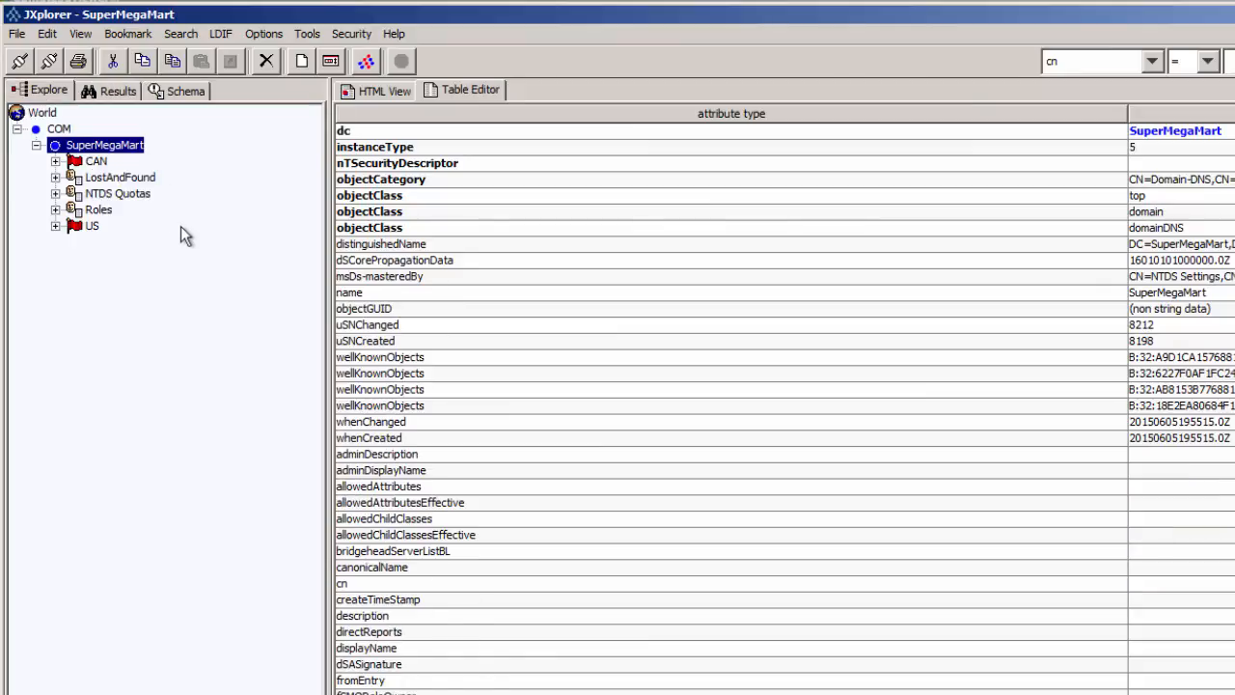
{"action": "left_click", "coordinate": [93, 212]}
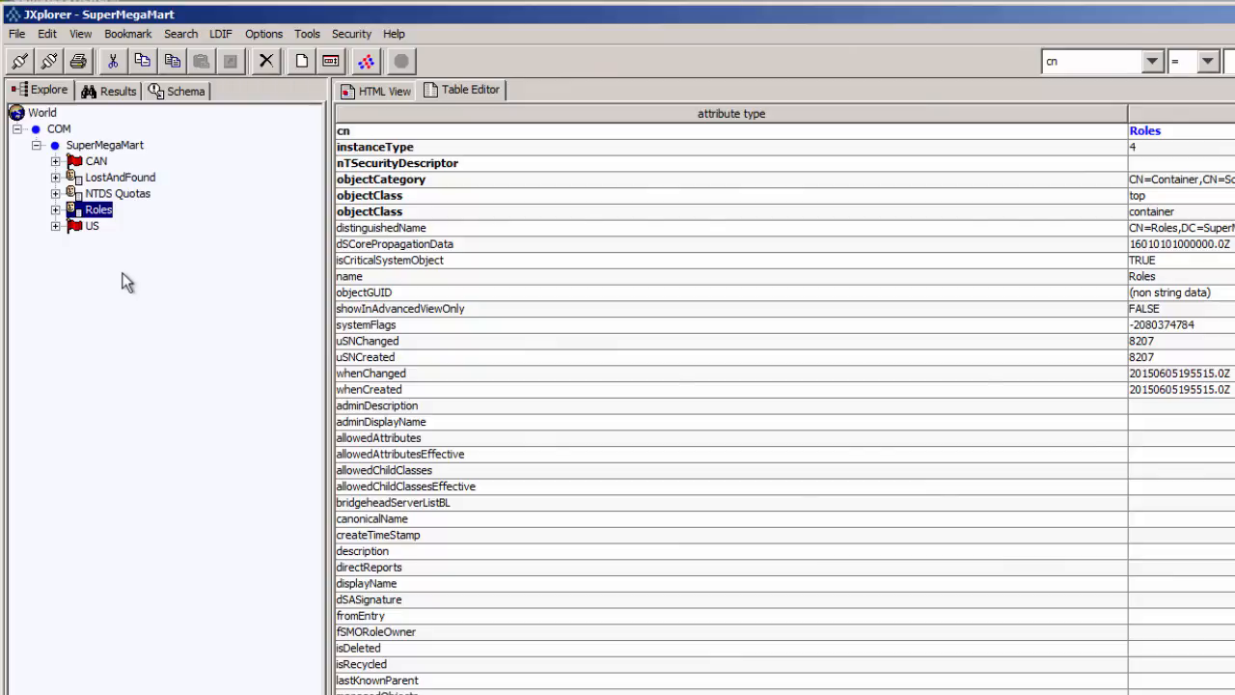
{"action": "right_click", "coordinate": [97, 210]}
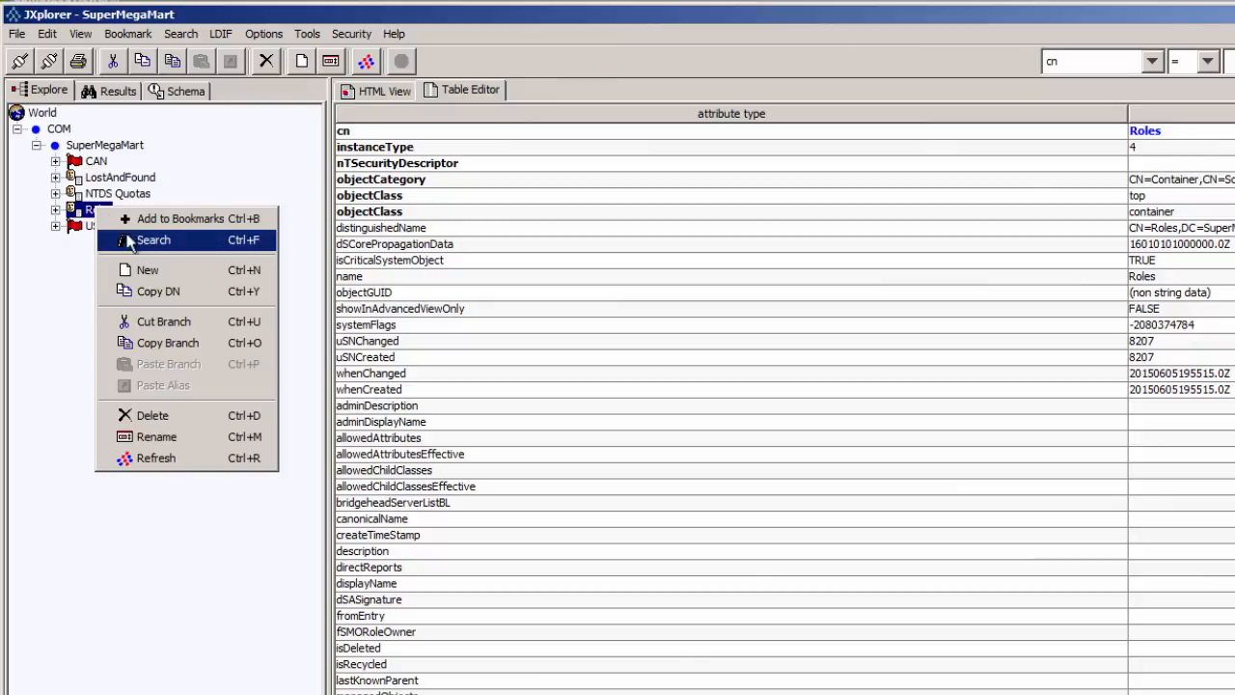
{"action": "left_click", "coordinate": [149, 240]}
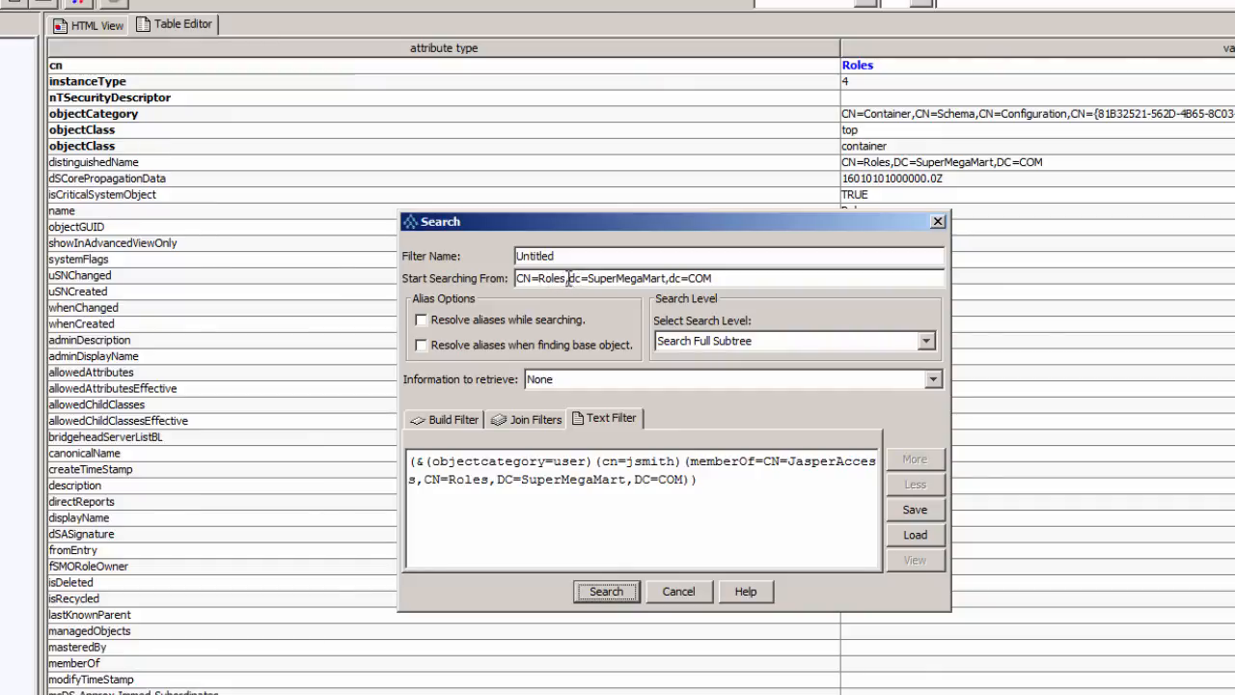
{"action": "left_click_drag", "start_coordinate": [569, 278], "coordinate": [728, 279]}
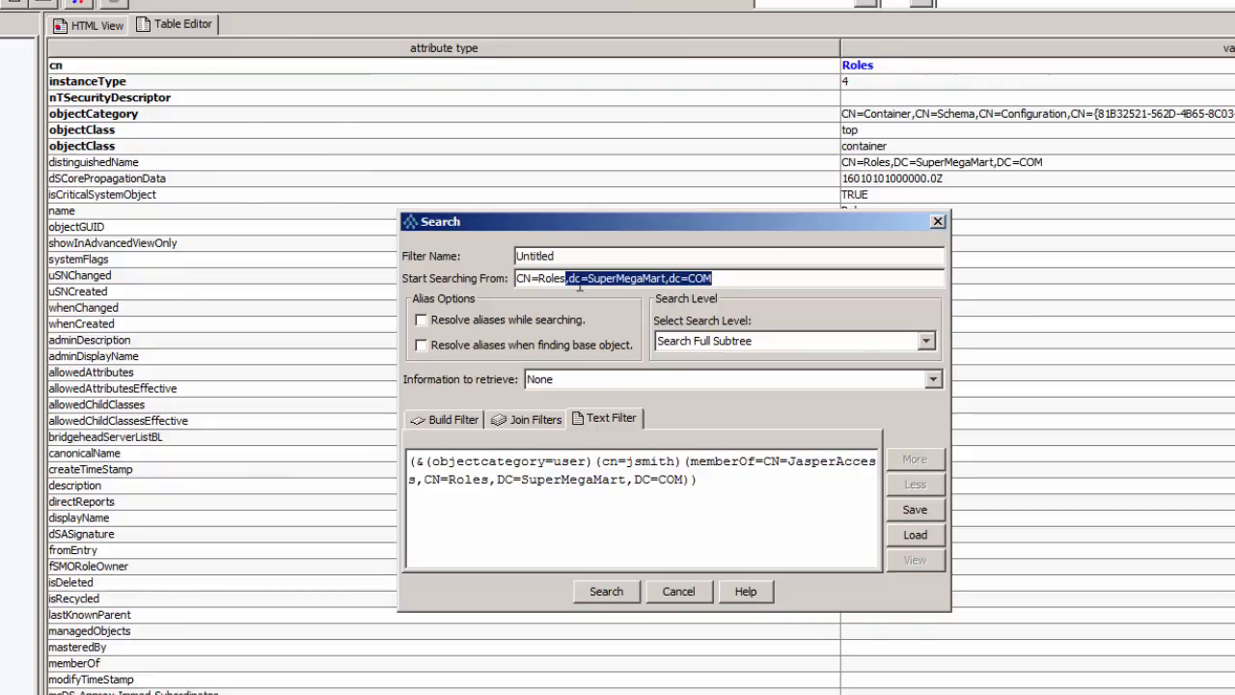
{"action": "double_click", "coordinate": [724, 279]}
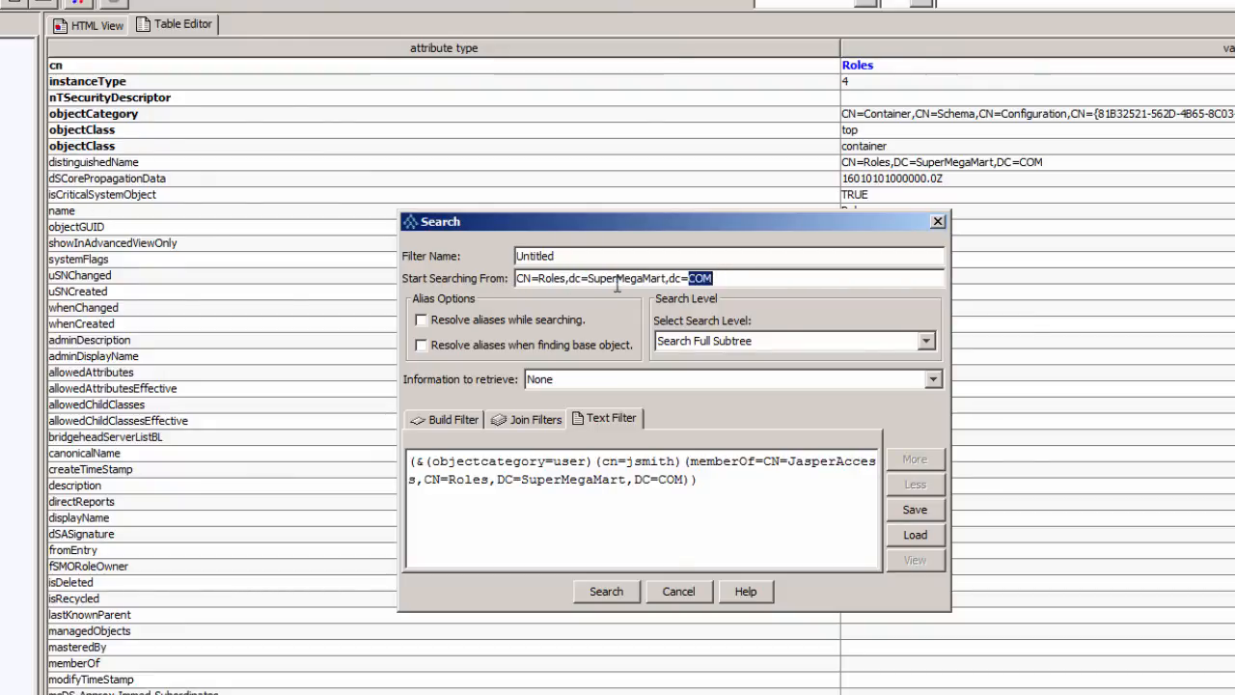
{"action": "left_click_drag", "start_coordinate": [731, 279], "coordinate": [496, 280]}
- Replace the existing text filter with the copied group membership filter and run the search
{"action": "left_click_drag", "start_coordinate": [739, 479], "coordinate": [633, 479]}
{"action": "key", "text": "ctrl+a"}
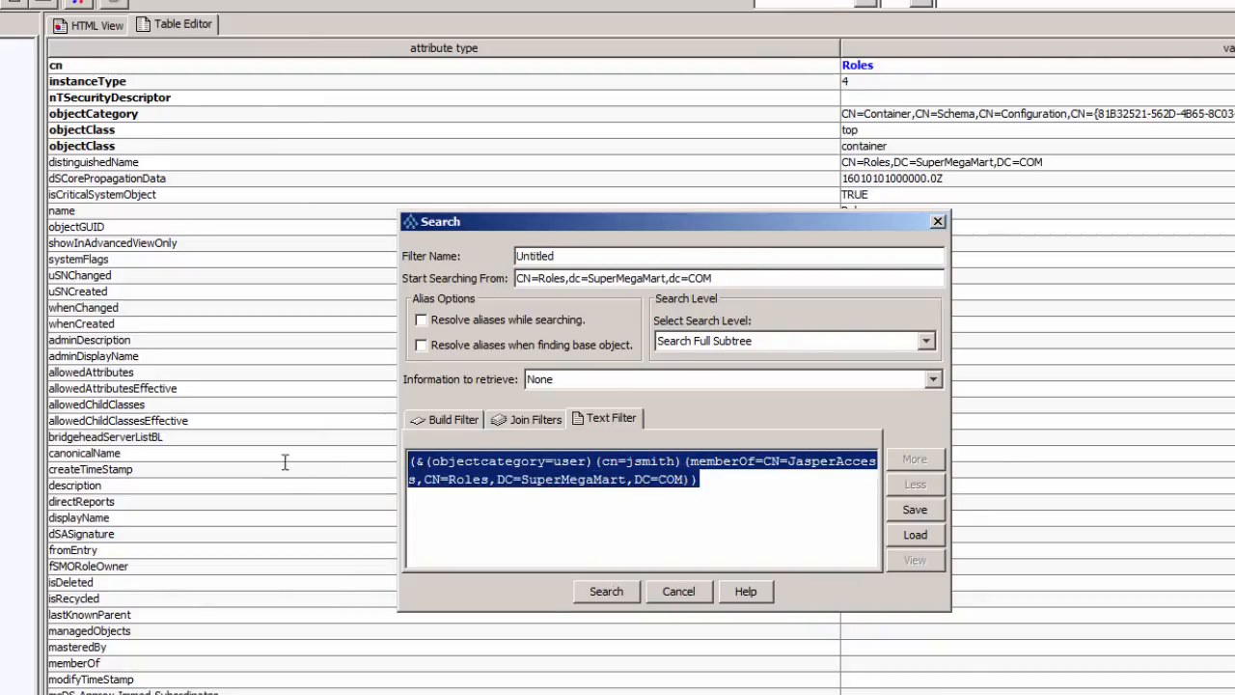
{"action": "key", "text": "Delete"}
{"action": "key", "text": "ctrl+v"}
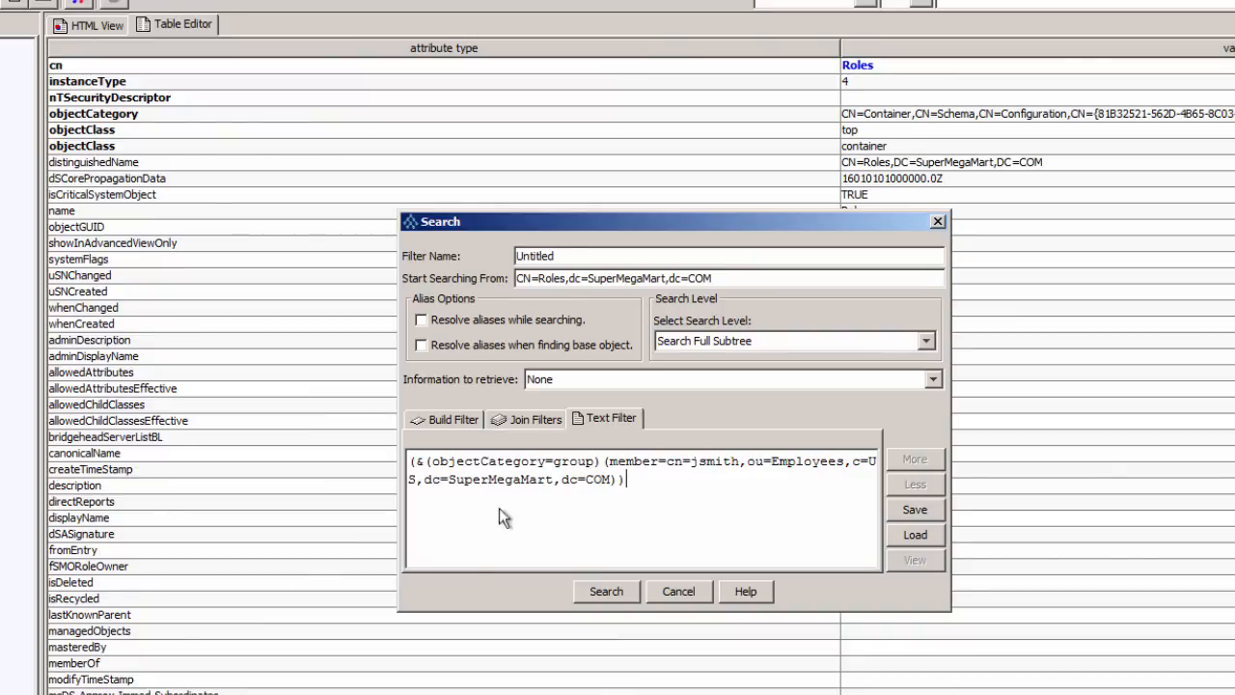
{"action": "key", "text": "alt+Tab"}
{"action": "left_click", "coordinate": [618, 590]}
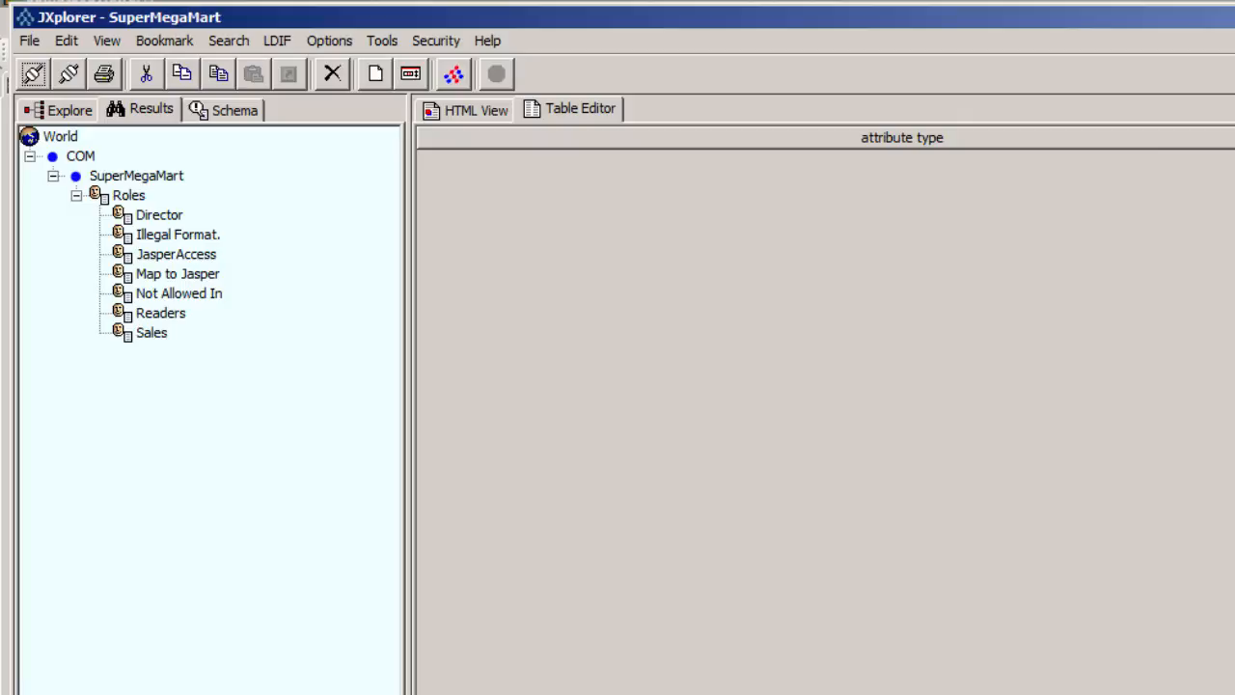
- Switch to GamutLogViewer, move its window beside the JXplorer results tree, and enlarge it vertically
{"action": "key", "text": "alt+Tab"}
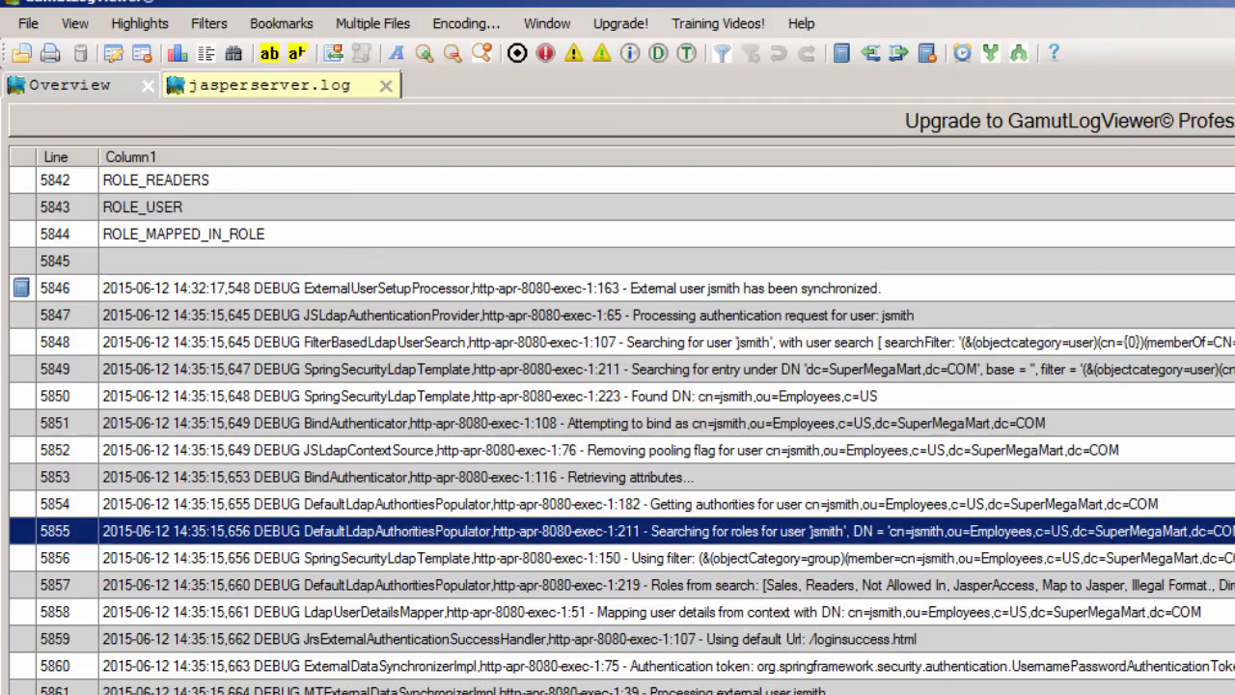
{"action": "left_click_drag", "start_coordinate": [199, 12], "coordinate": [571, 9]}
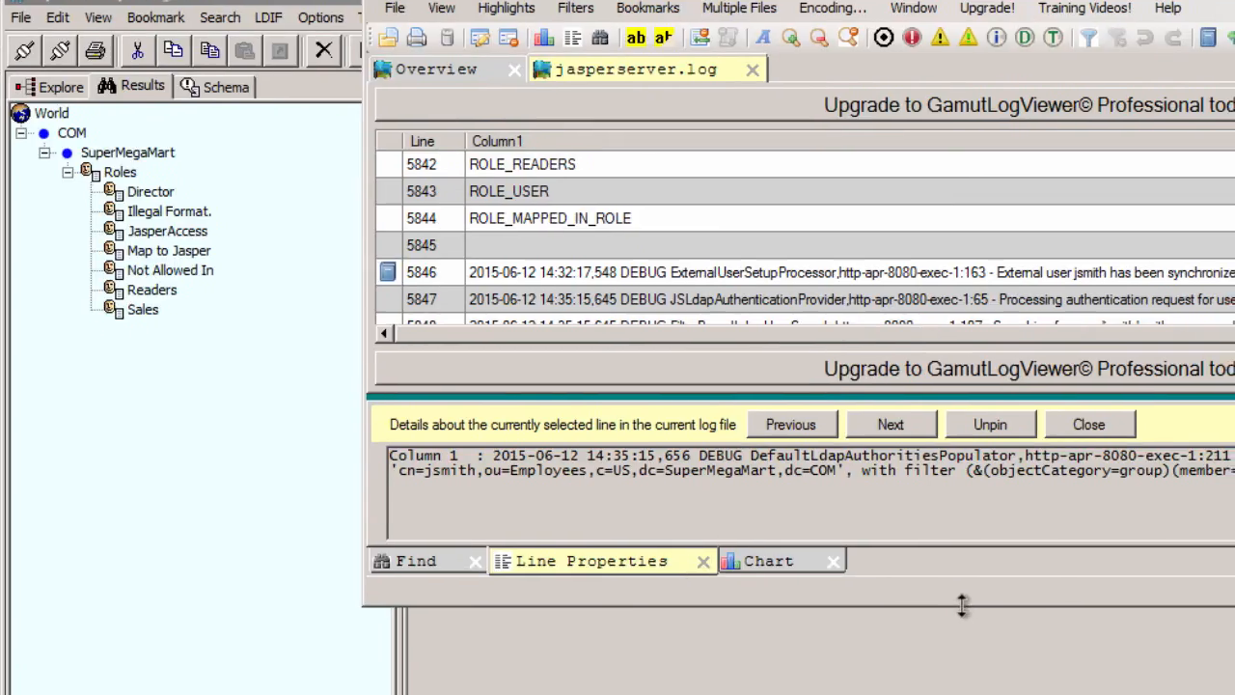
{"action": "left_click_drag", "start_coordinate": [971, 628], "coordinate": [969, 692]}
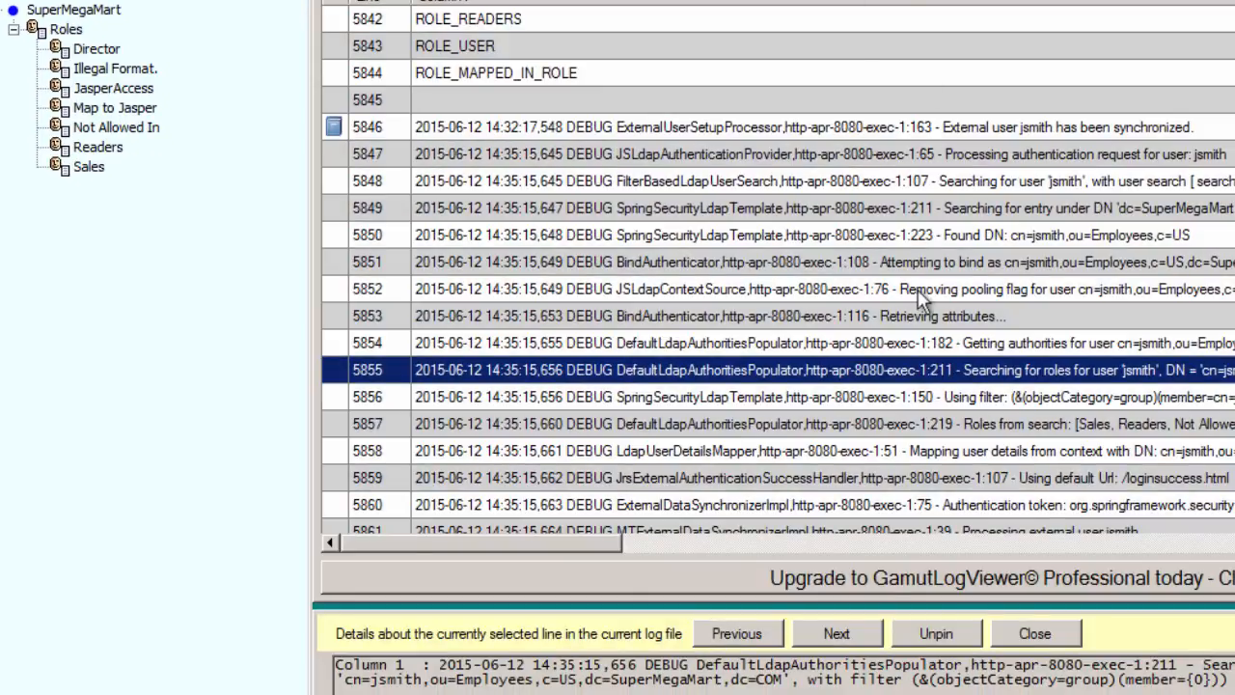
- Examine the LDAP role lookup and synchronization entries in jasperserver.log, and select the roles-from-search entry on line 5857
{"action": "left_click", "coordinate": [1225, 309]}
{"action": "scroll", "coordinate": [1225, 307], "scroll_direction": "down", "scroll_amount": 2}
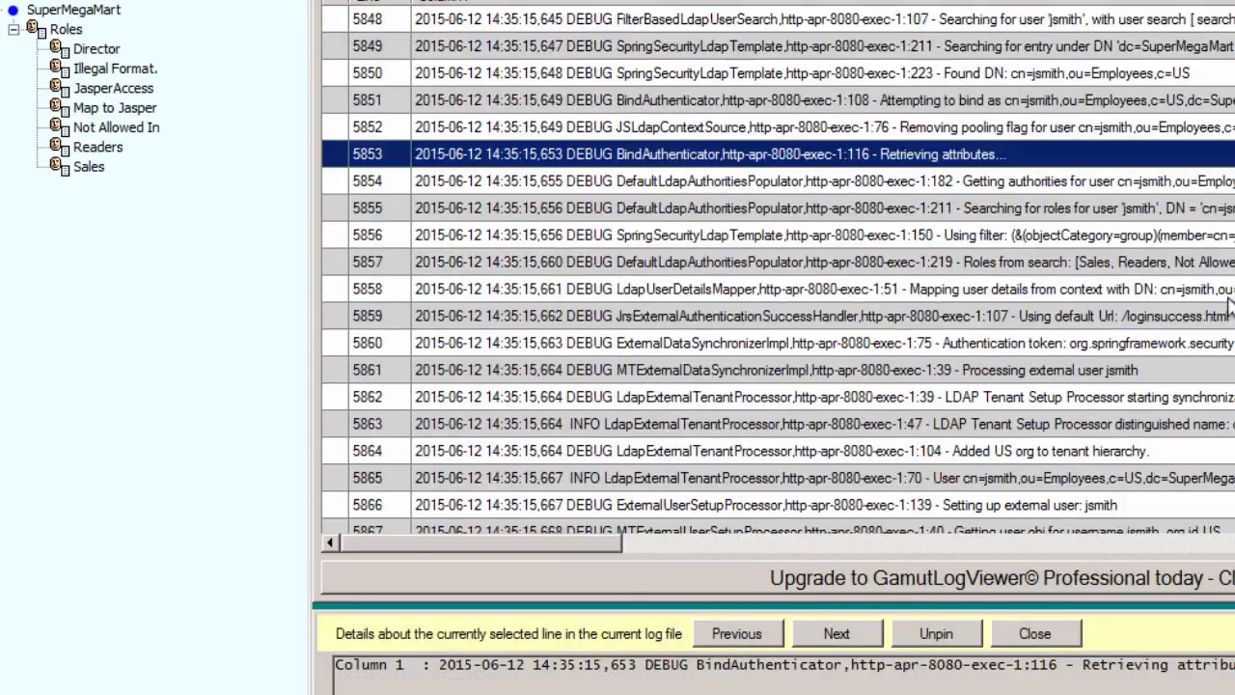
{"action": "scroll", "coordinate": [1225, 306], "scroll_direction": "down", "scroll_amount": 4}
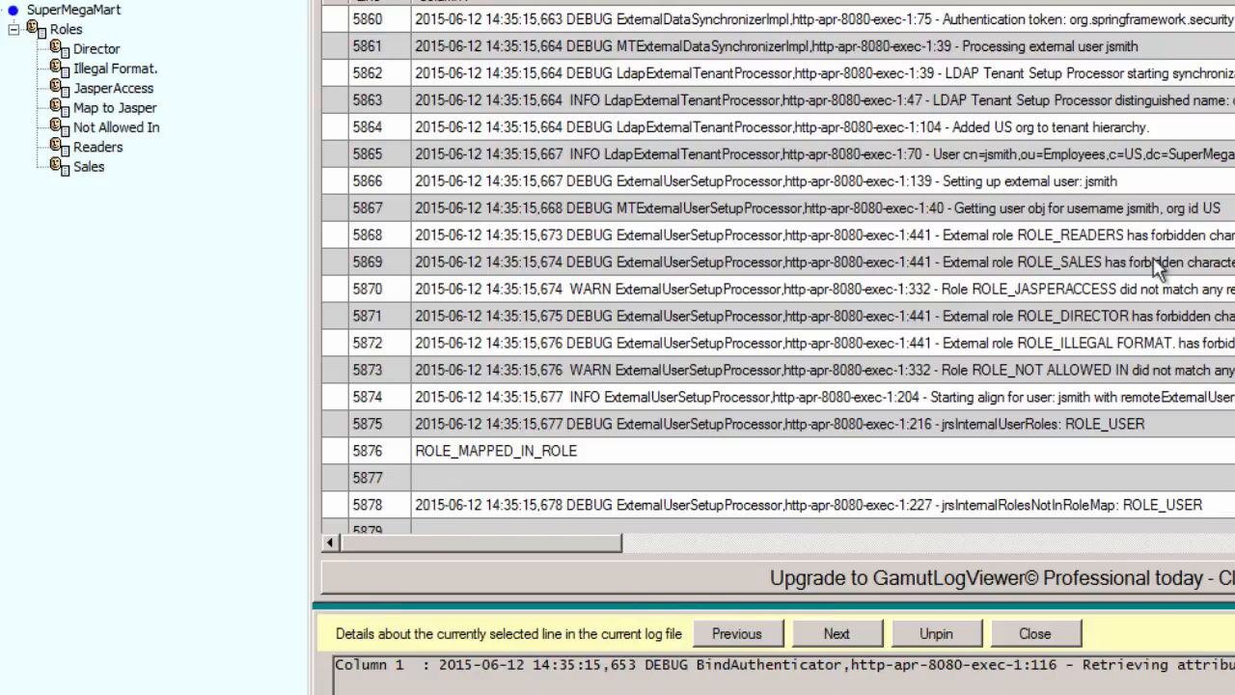
{"action": "scroll", "coordinate": [1157, 271], "scroll_direction": "up", "scroll_amount": 1}
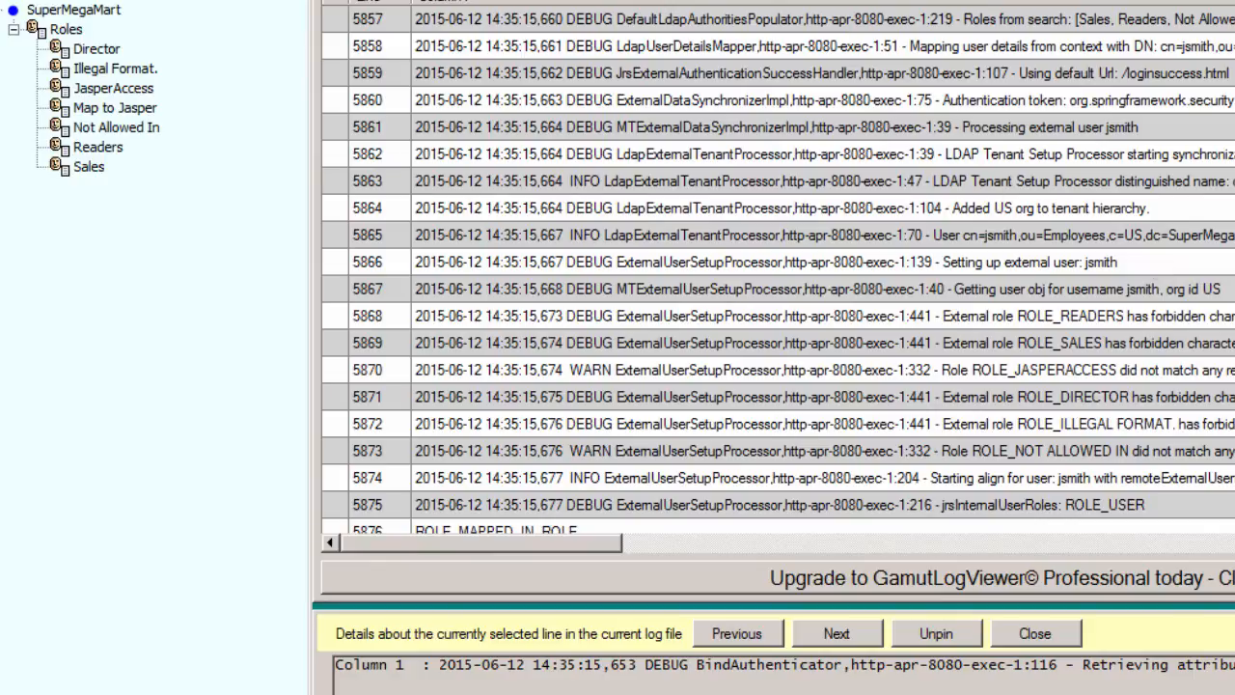
{"action": "left_click", "coordinate": [1158, 100]}
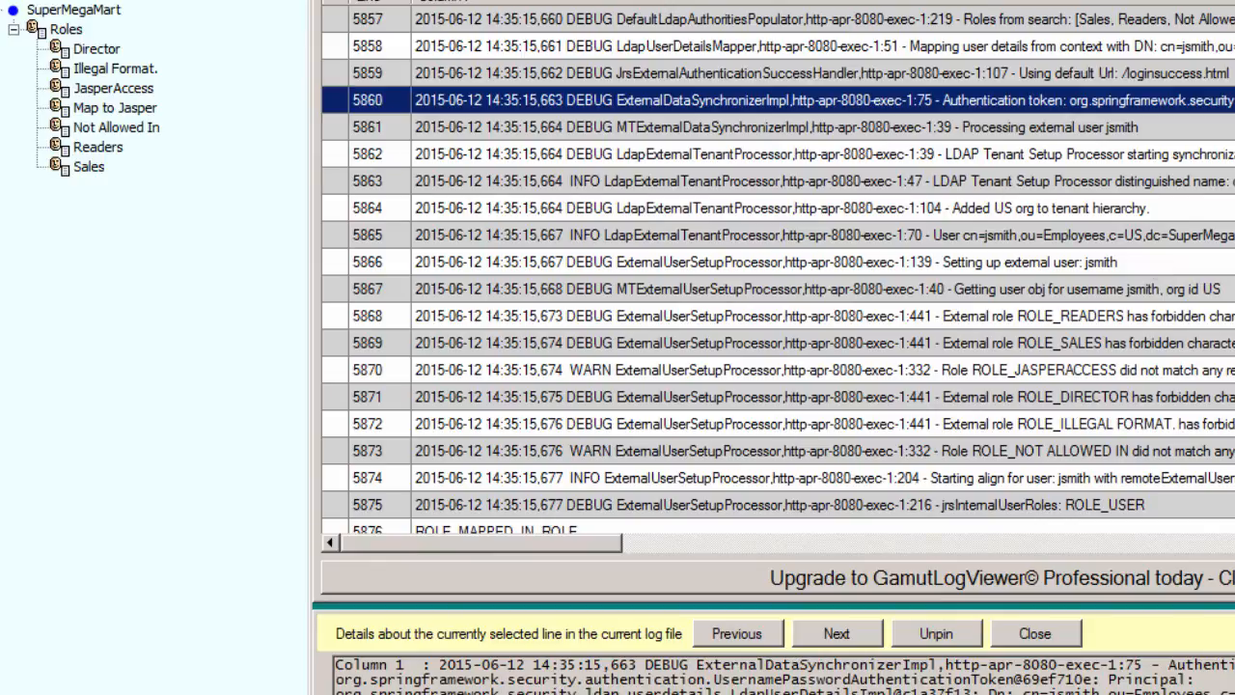
{"action": "left_click", "coordinate": [1158, 73]}
{"action": "left_click", "coordinate": [1157, 46]}
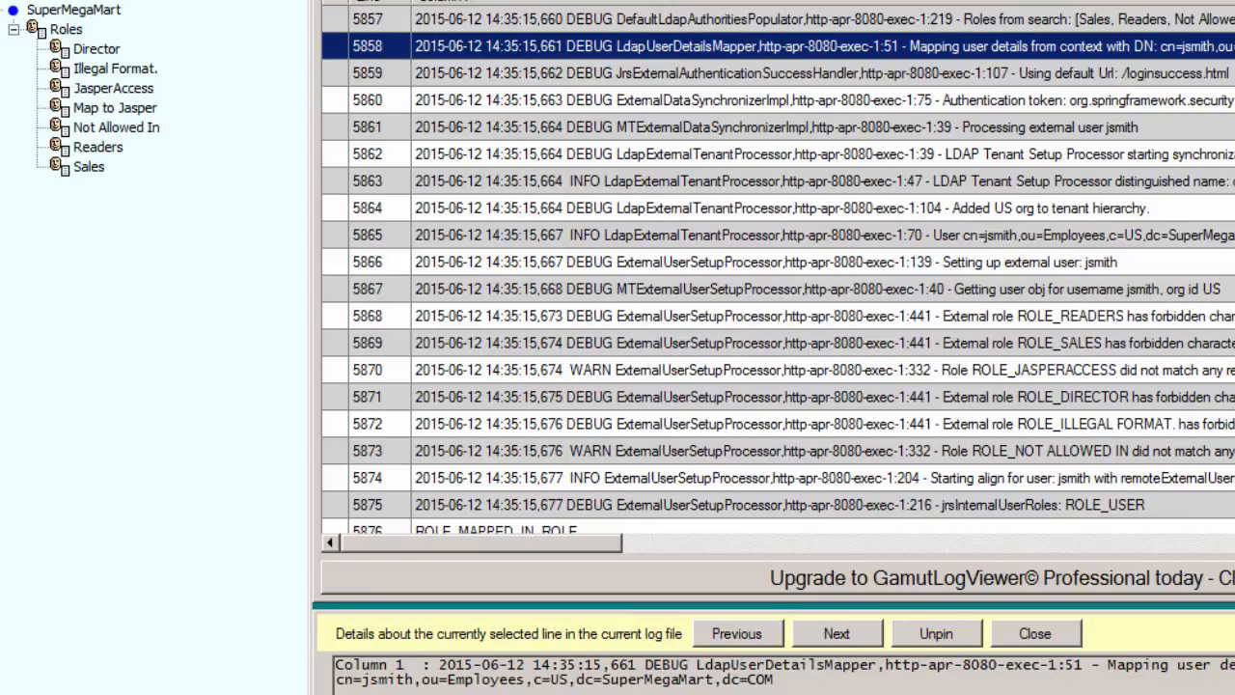
{"action": "key", "text": "Up"}
{"action": "key", "text": "Up"}
{"action": "key", "text": "Up"}
{"action": "key", "text": "Up"}
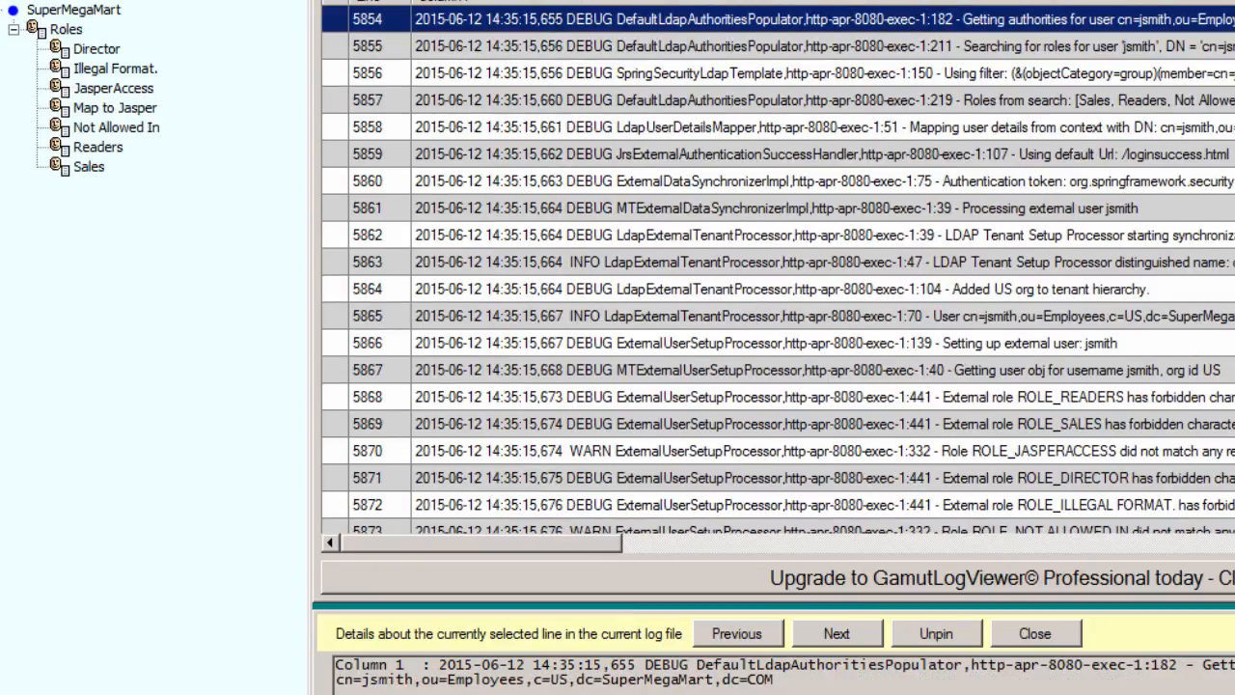
{"action": "key", "text": "Up"}
{"action": "key", "text": "Down"}
{"action": "key", "text": "Down"}
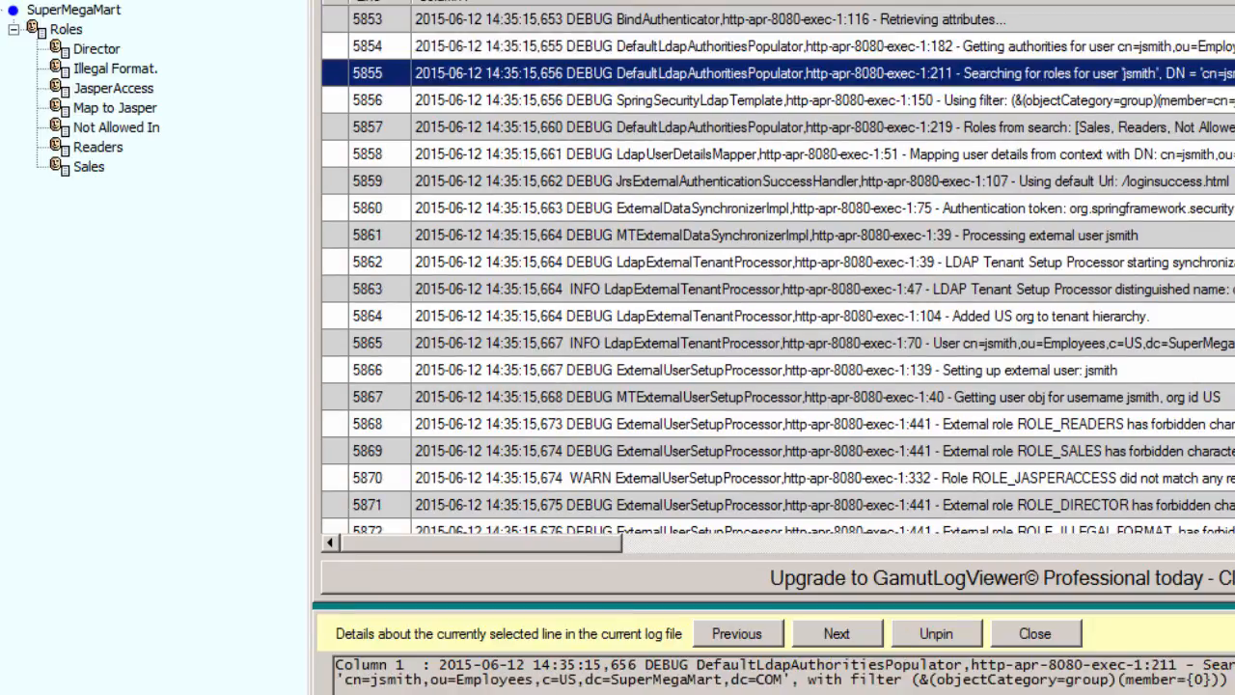
{"action": "key", "text": "Down"}
{"action": "key", "text": "Down"}
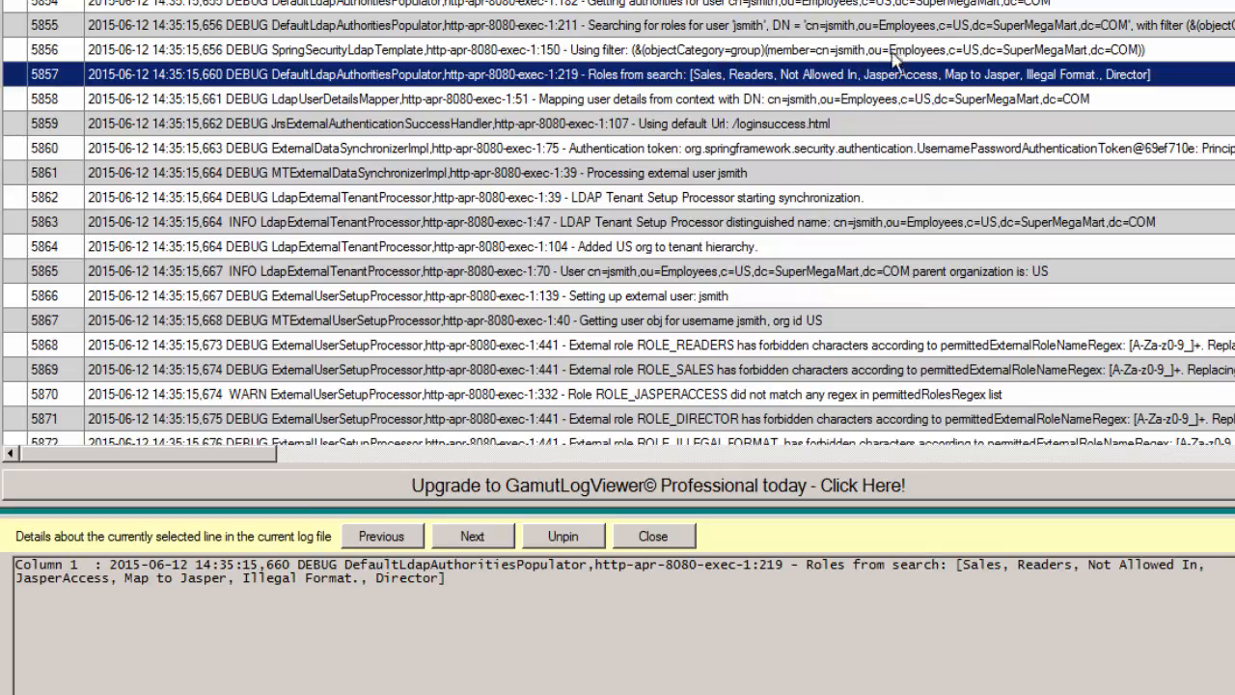
- Compare the group filter logged on line 5856 with the role search entry on line 5857
{"action": "left_click", "coordinate": [779, 55]}
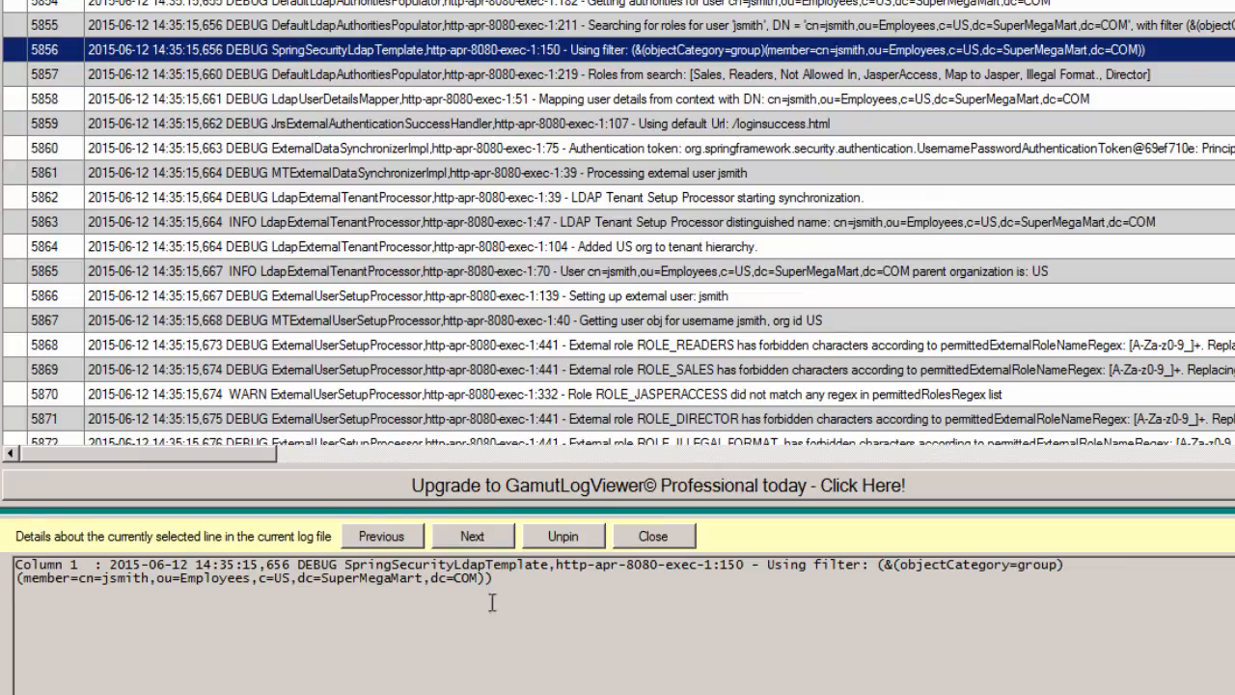
{"action": "left_click_drag", "start_coordinate": [874, 564], "coordinate": [884, 579]}
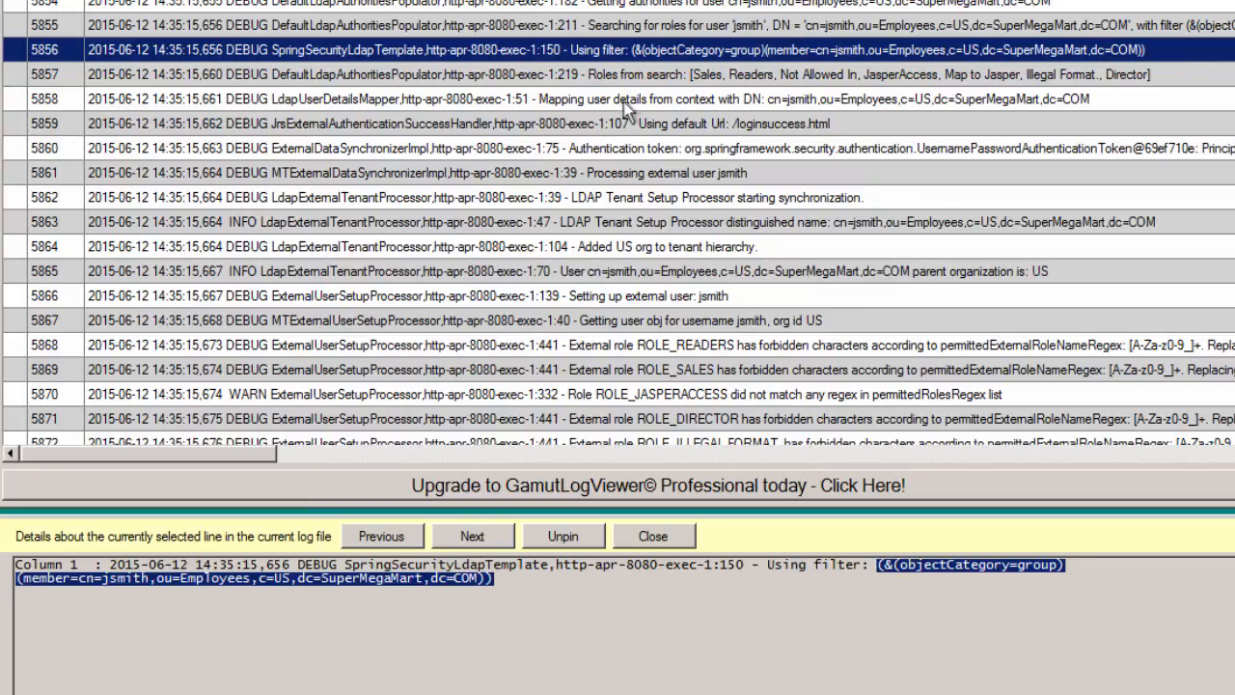
{"action": "left_click", "coordinate": [598, 85]}
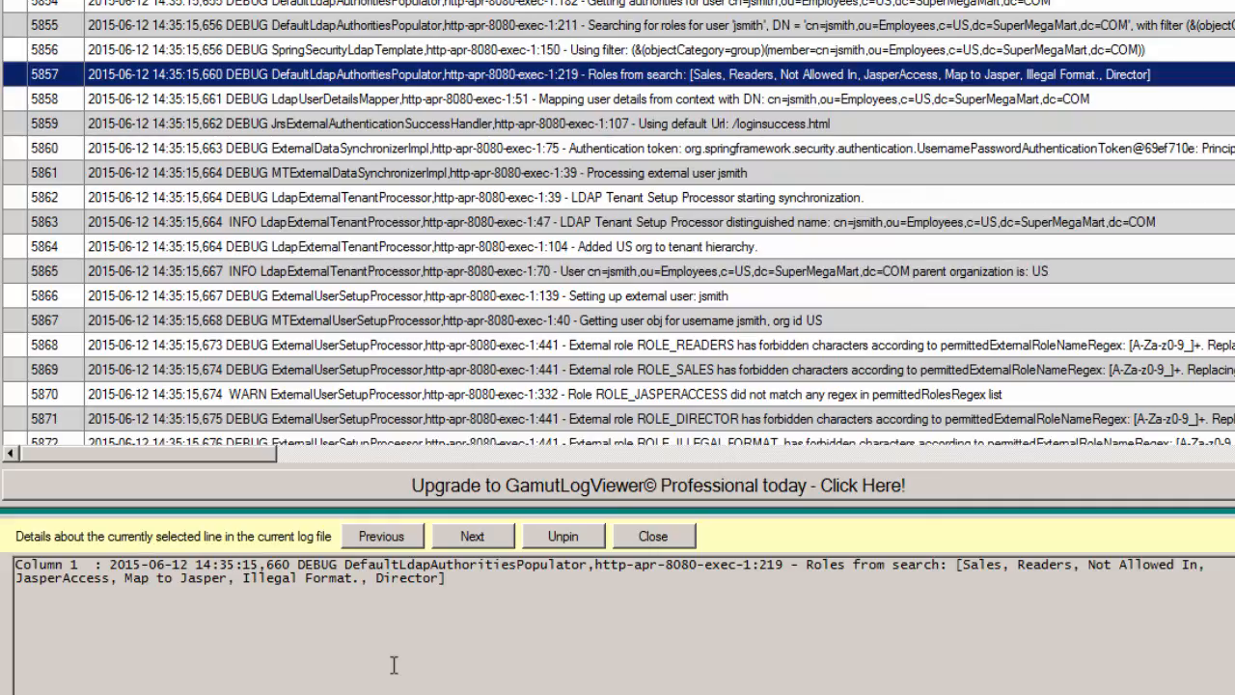
{"action": "scroll", "coordinate": [477, 193], "scroll_direction": "down", "scroll_amount": 3}
{"action": "scroll", "coordinate": [533, 179], "scroll_direction": "up", "scroll_amount": 3}
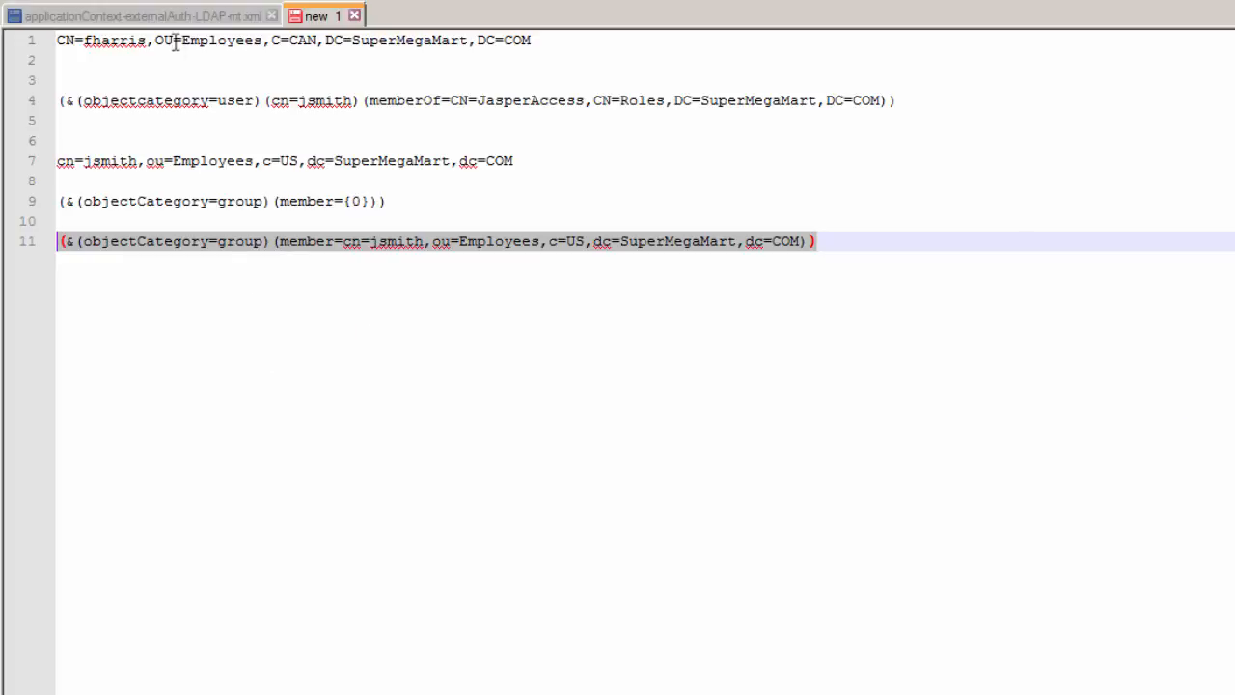
- Switch to applicationContext-externalAuth-LDAP-mt.xml in the text editor and examine the permittedRolesRegex property block by highlighting it
{"action": "left_click", "coordinate": [164, 16]}
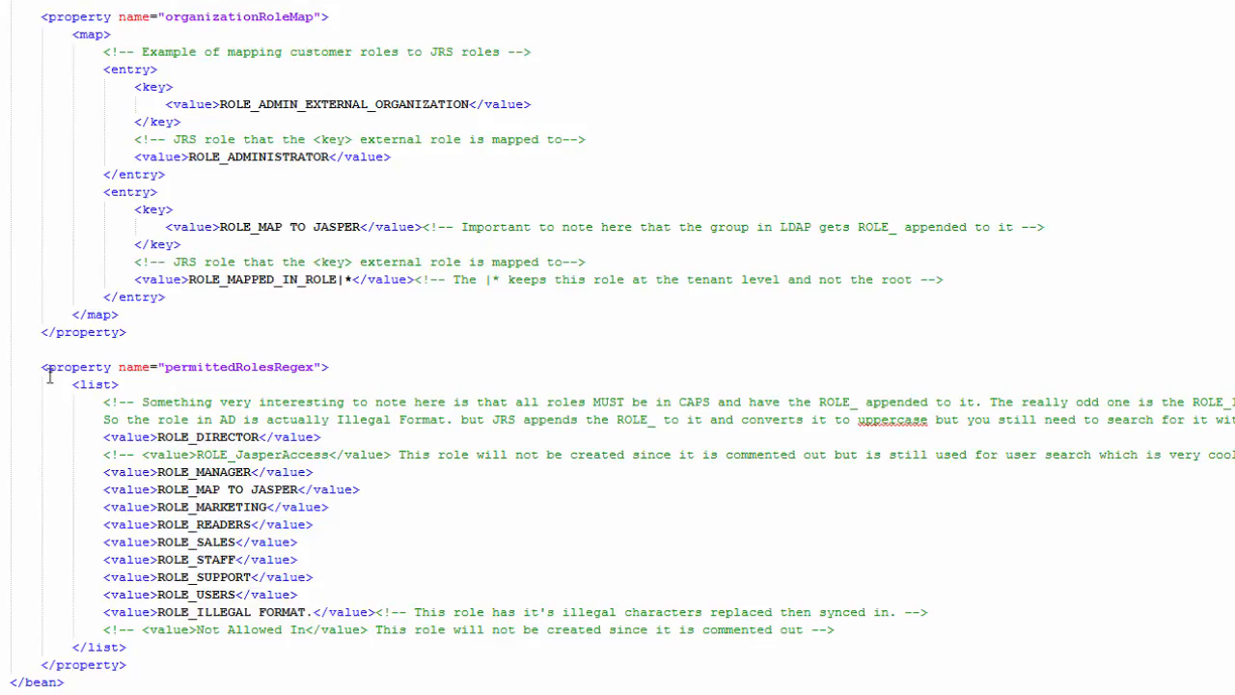
{"action": "left_click_drag", "start_coordinate": [42, 367], "coordinate": [126, 665]}
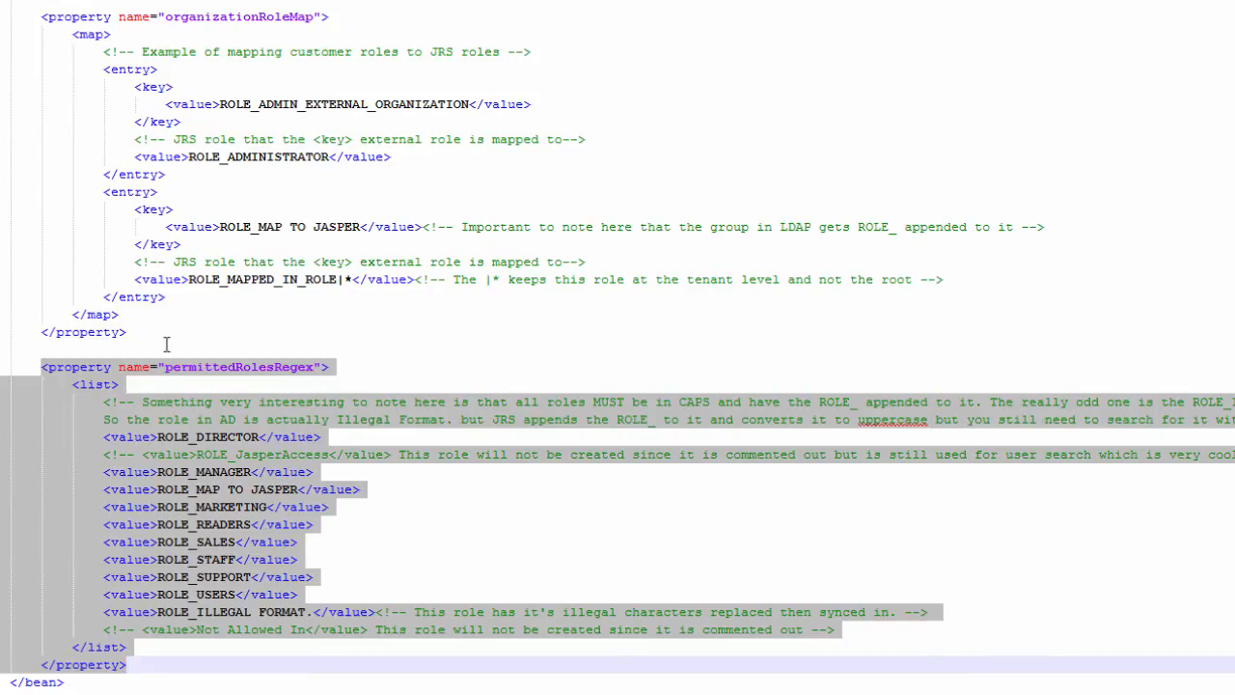
{"action": "left_click", "coordinate": [394, 366]}
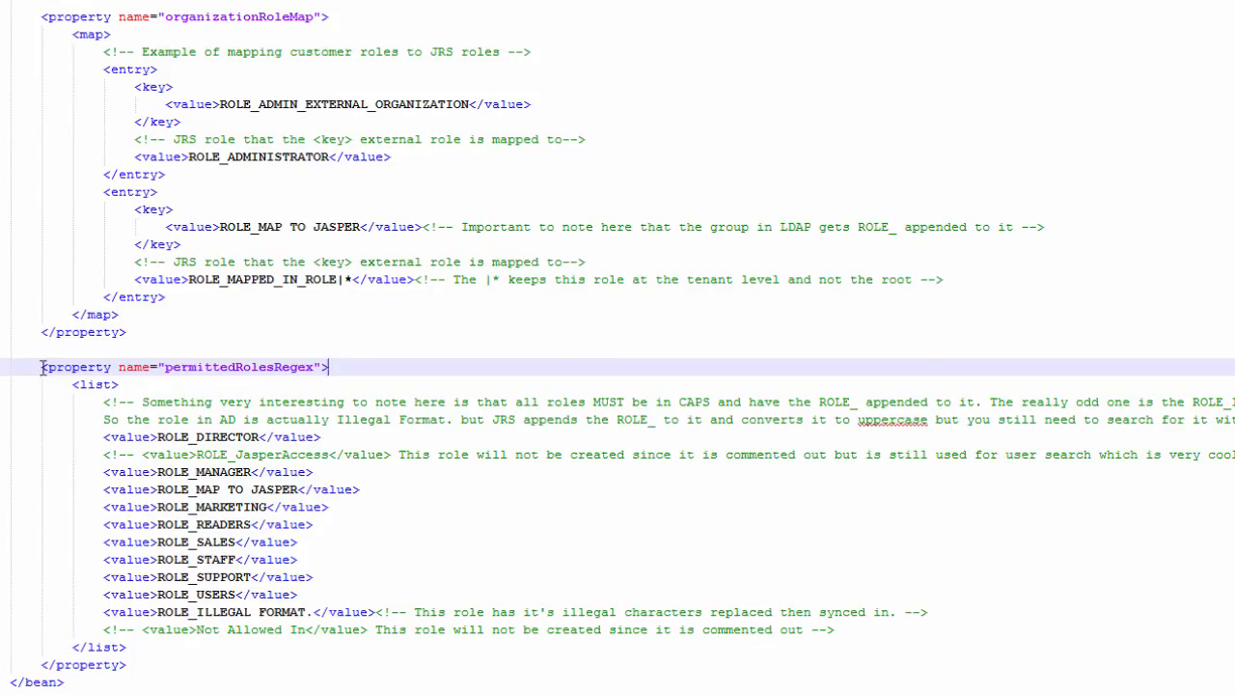
{"action": "left_click_drag", "start_coordinate": [40, 367], "coordinate": [145, 661]}
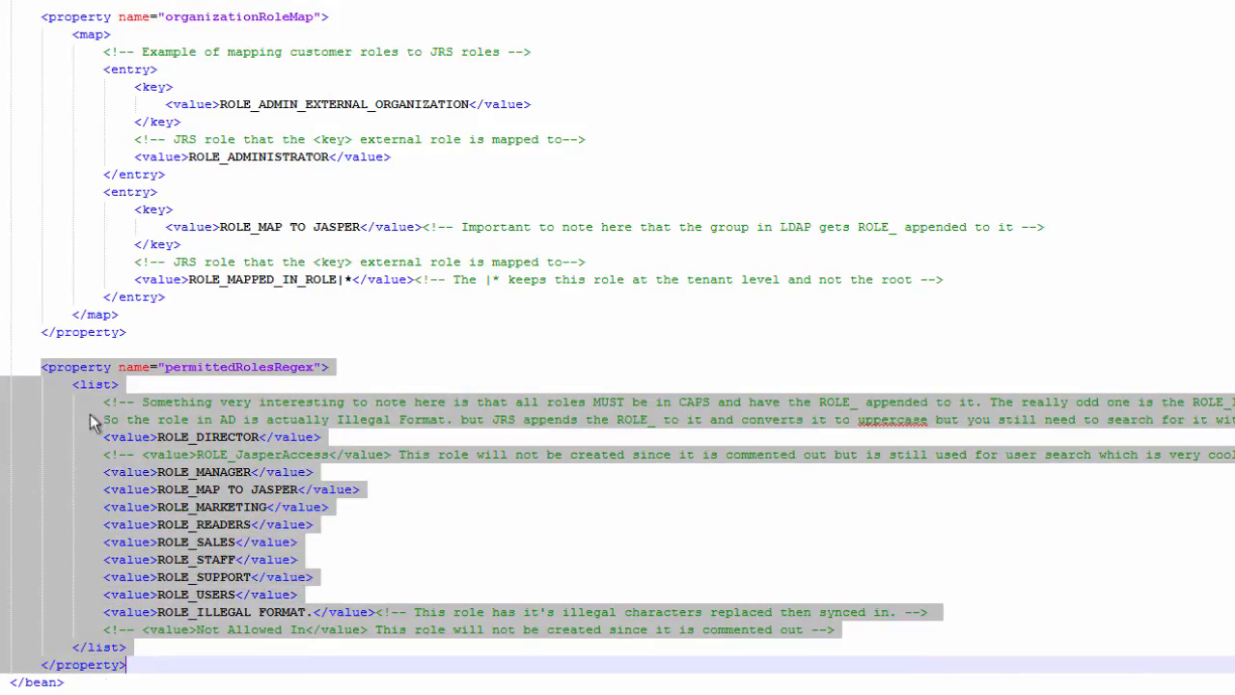
{"action": "left_click", "coordinate": [360, 365]}
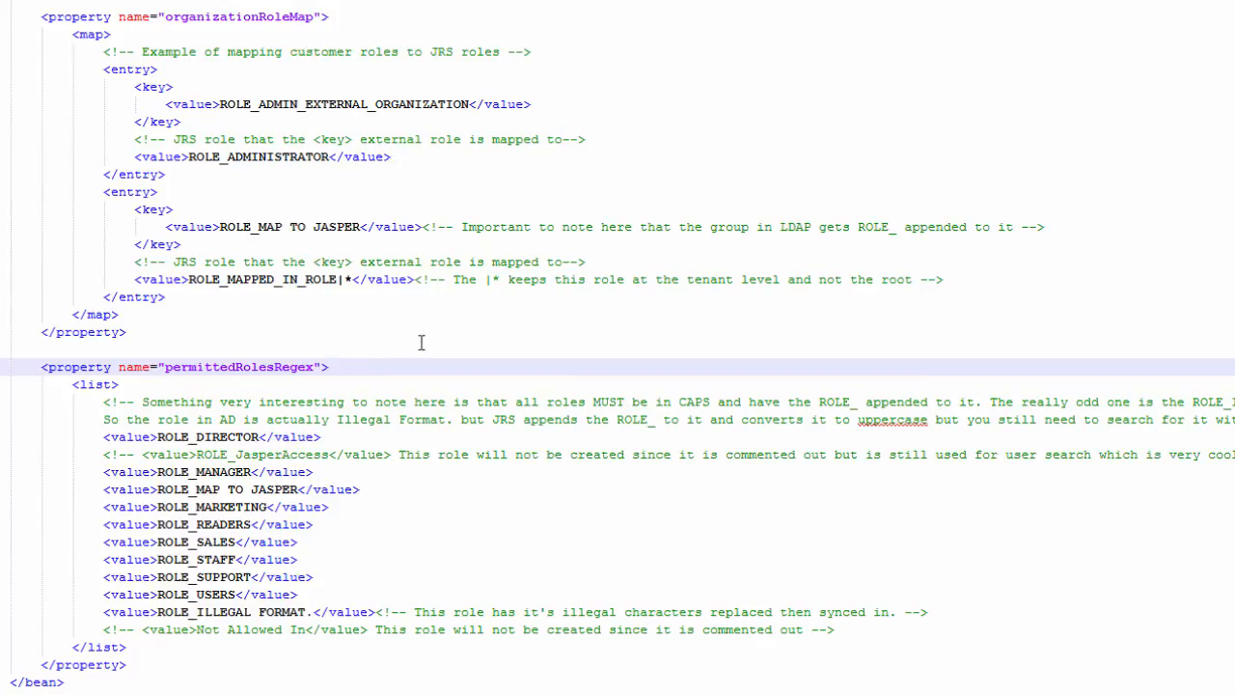
- Highlight ROLE_USER in the defaultInternalRoles property, and the ROLE_ prefix of ROLE_DIRECTOR in the permittedRolesRegex list
{"action": "left_click", "coordinate": [670, 193]}
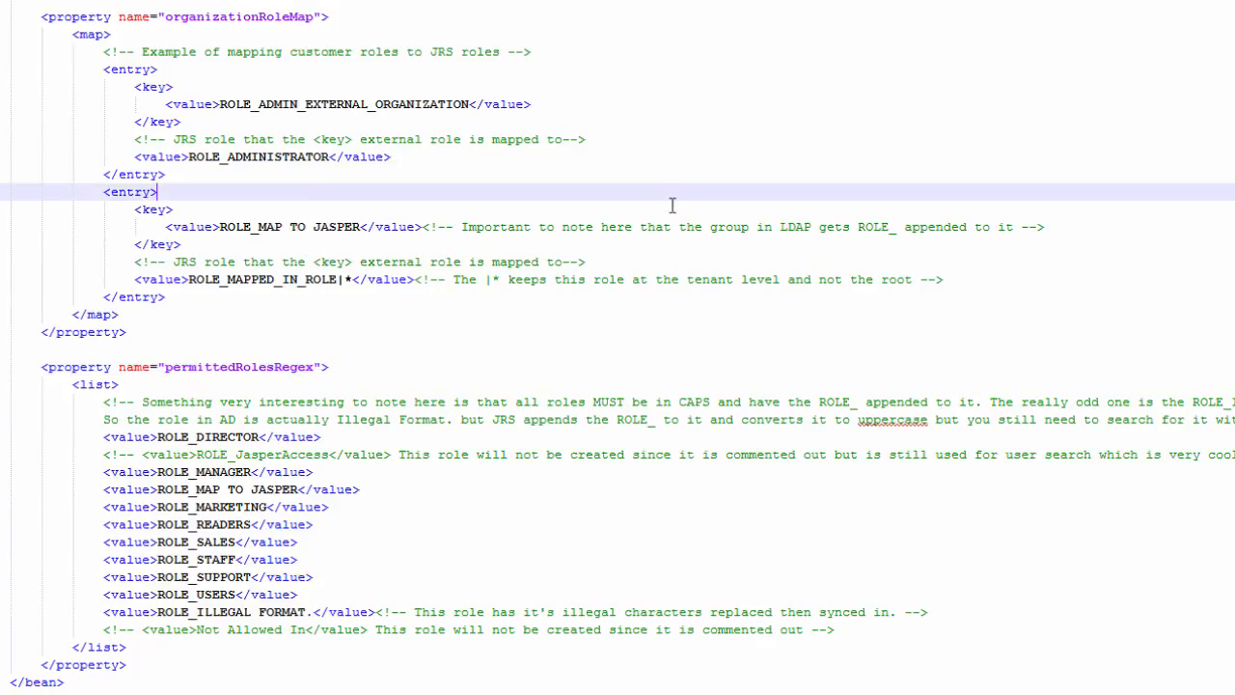
{"action": "scroll", "coordinate": [617, 347], "scroll_direction": "up", "scroll_amount": 4}
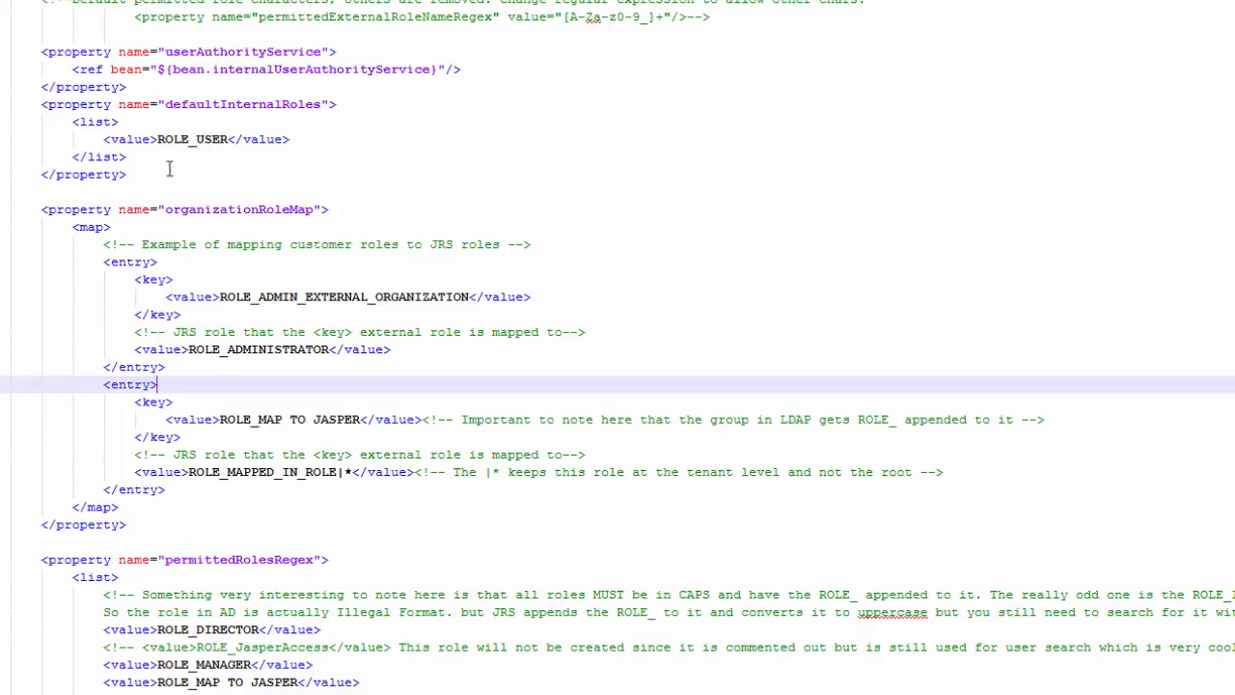
{"action": "left_click", "coordinate": [160, 139]}
{"action": "left_click_drag", "start_coordinate": [162, 139], "coordinate": [228, 139]}
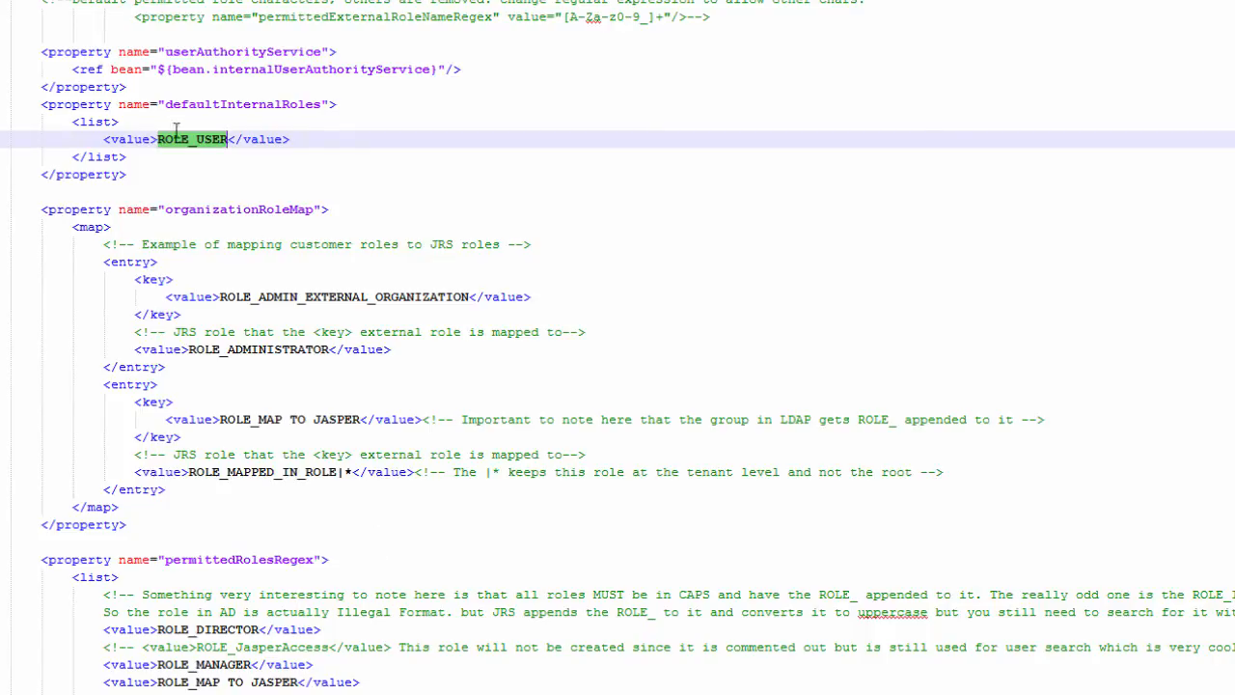
{"action": "left_click", "coordinate": [502, 172]}
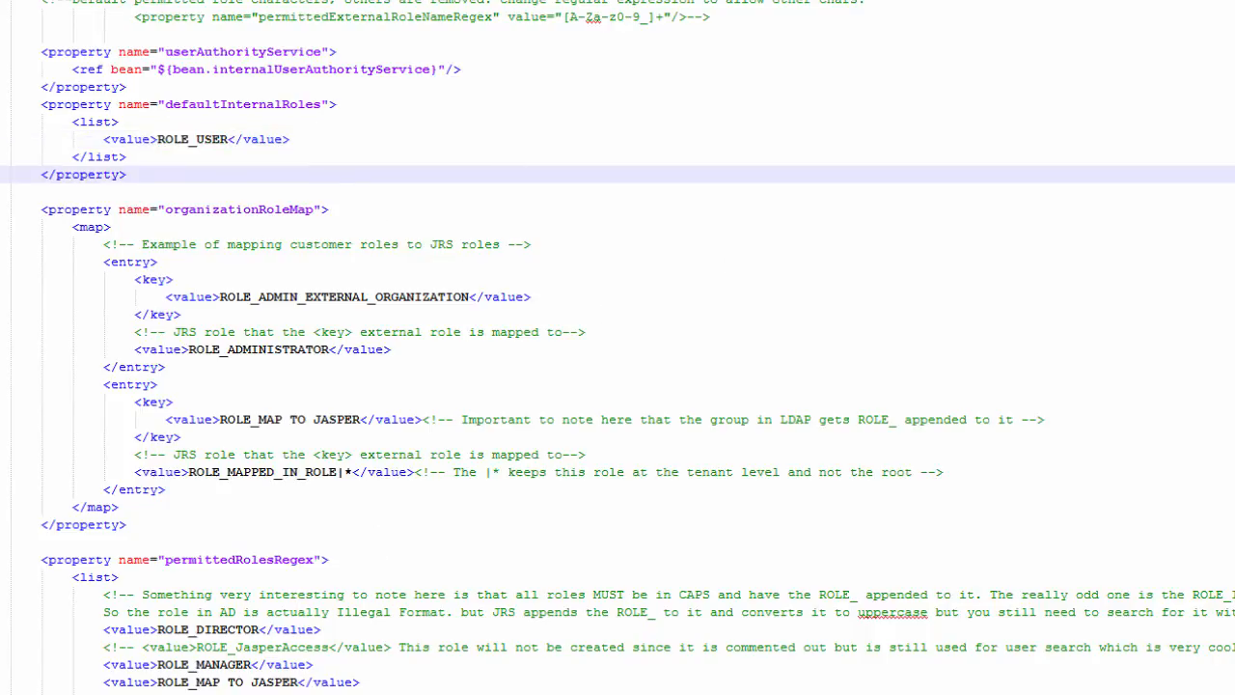
{"action": "scroll", "coordinate": [617, 347], "scroll_direction": "down", "scroll_amount": 3}
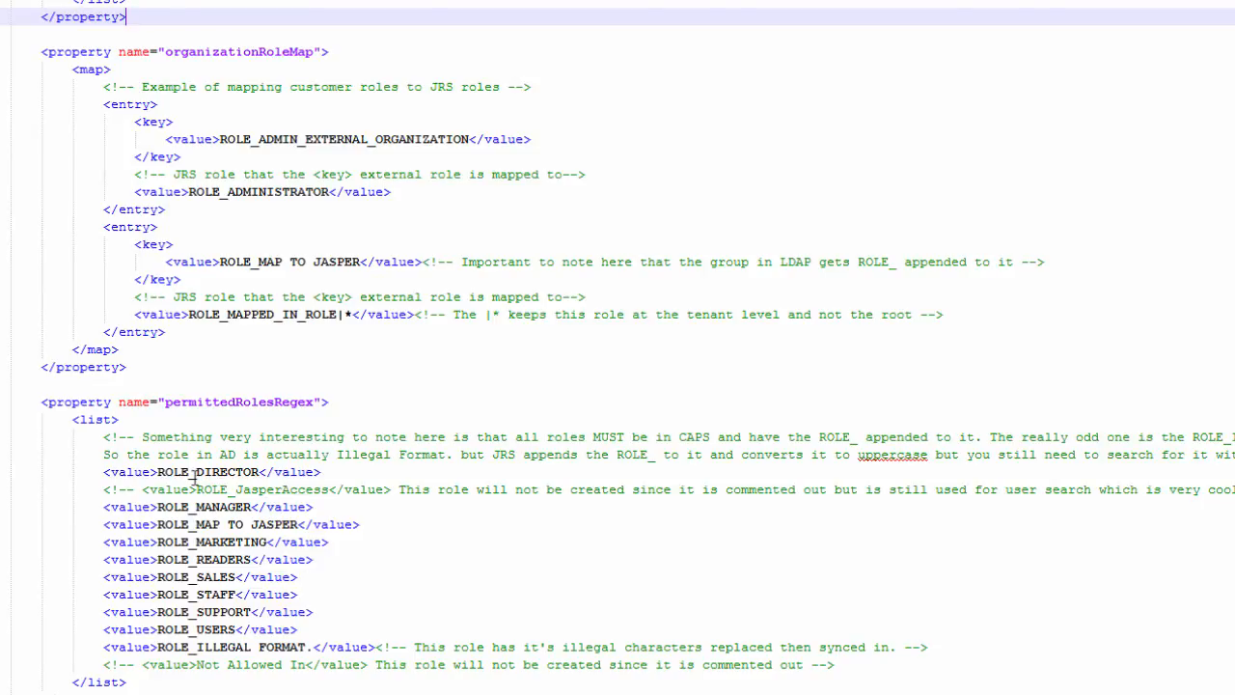
{"action": "left_click_drag", "start_coordinate": [157, 471], "coordinate": [198, 472]}
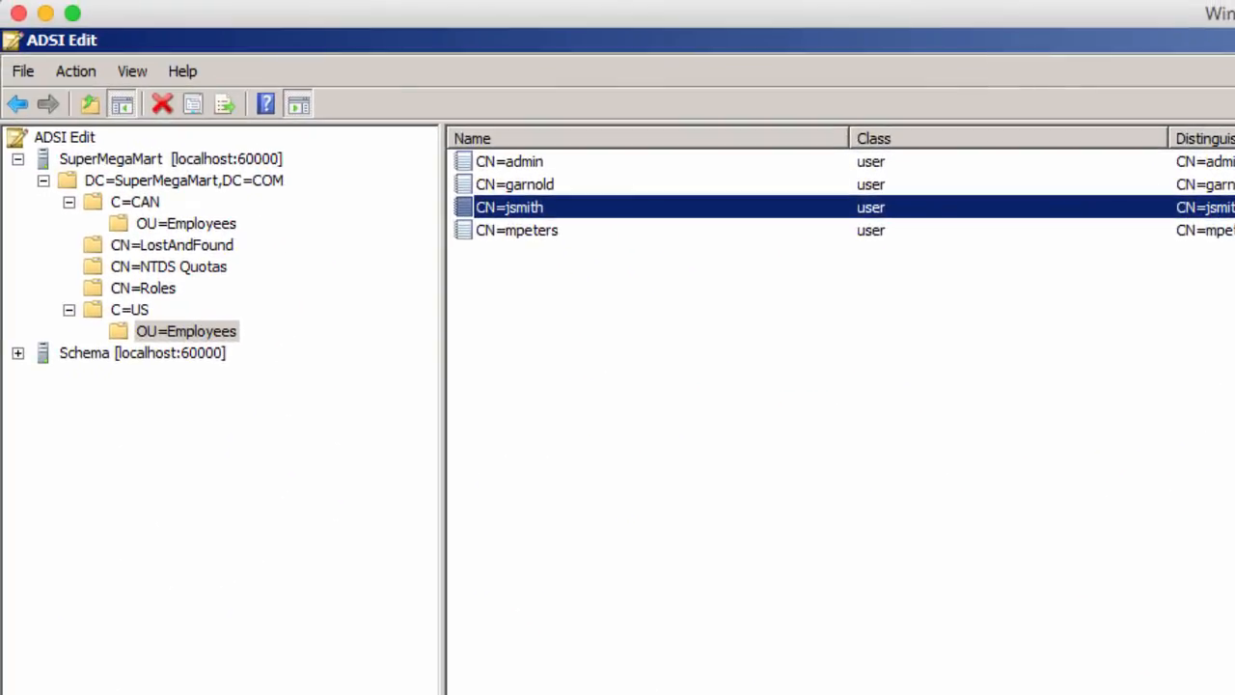
- View the CN=Roles groups in ADSI Edit, and switch to the log viewer to examine the ROLE_READERS forbidden-characters entry on line 5868
{"action": "left_click", "coordinate": [162, 291]}
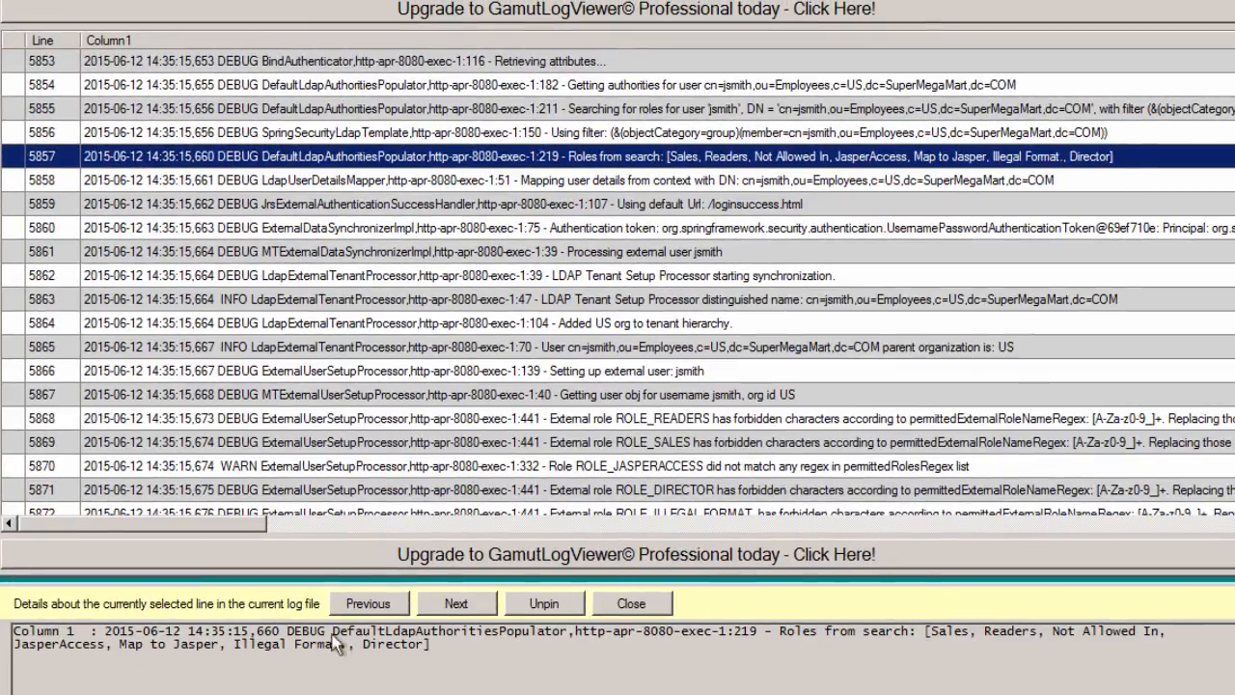
{"action": "scroll", "coordinate": [433, 462], "scroll_direction": "down", "scroll_amount": 1}
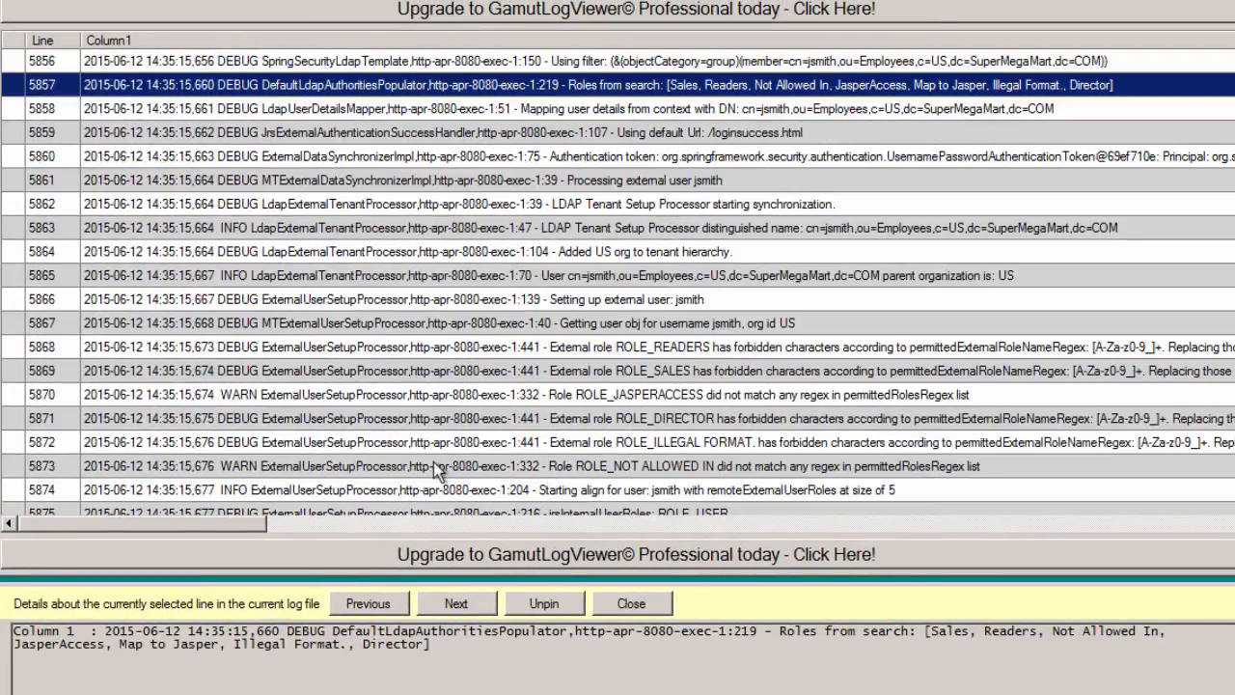
{"action": "left_click", "coordinate": [618, 349]}
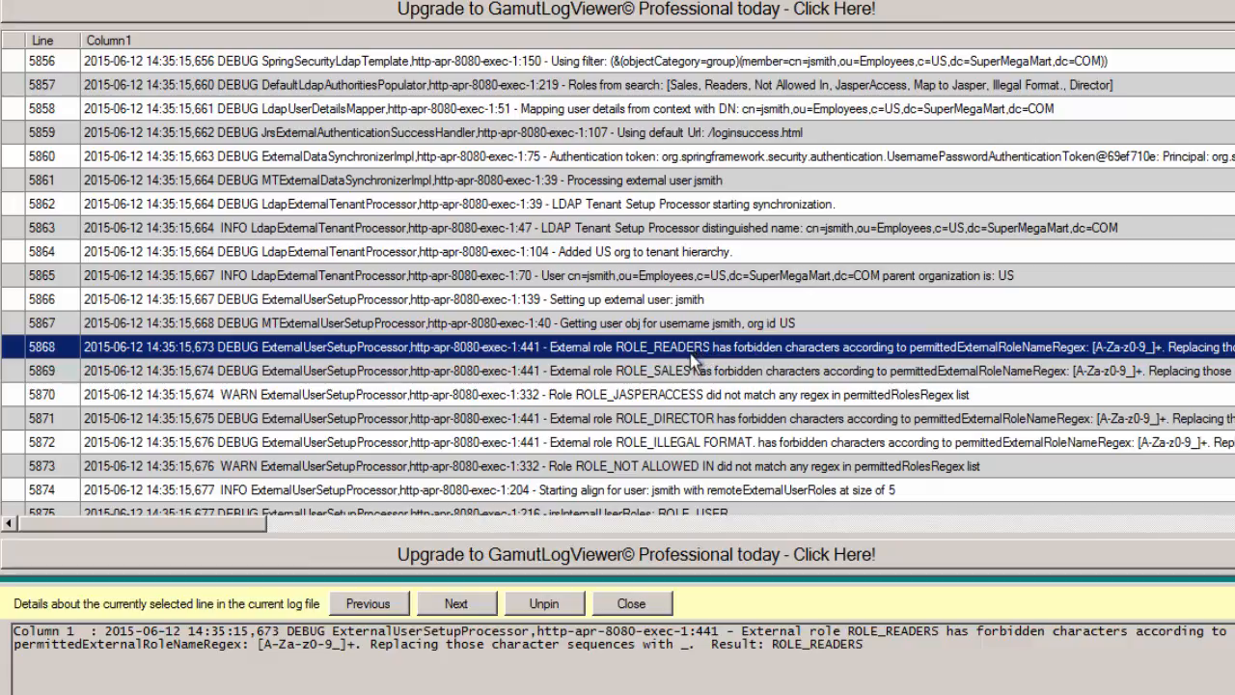
{"action": "scroll", "coordinate": [690, 360], "scroll_direction": "down", "scroll_amount": 1}
{"action": "scroll", "coordinate": [690, 355], "scroll_direction": "down", "scroll_amount": 3}
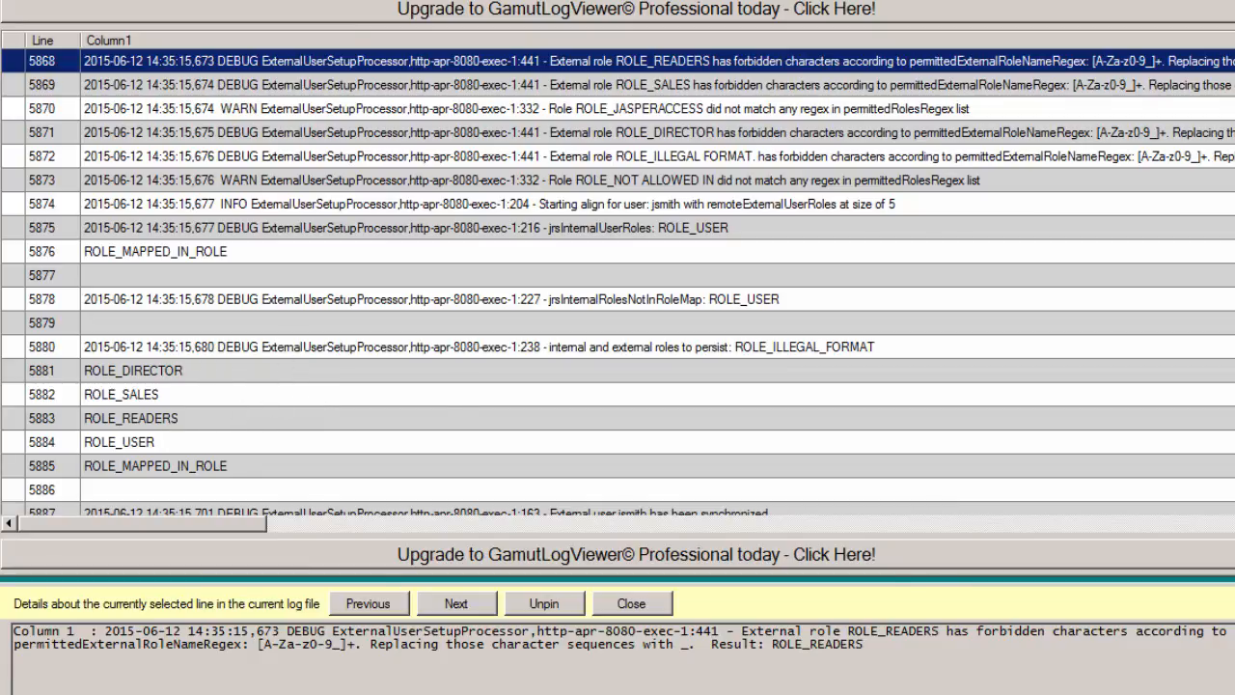
- Go back to the role lookup in the log and select the search-filter entry on line 5855, followed by the roles-from-search entry on line 5857
{"action": "scroll", "coordinate": [317, 403], "scroll_direction": "up", "scroll_amount": 2}
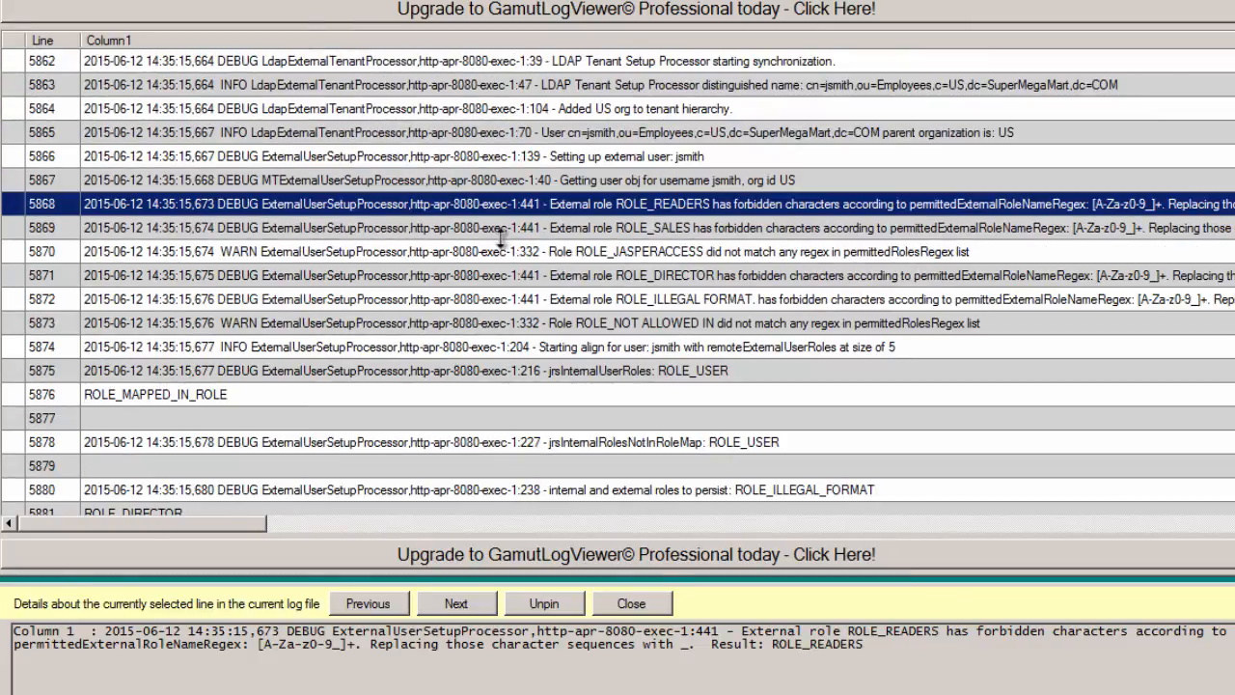
{"action": "scroll", "coordinate": [501, 236], "scroll_direction": "up", "scroll_amount": 1}
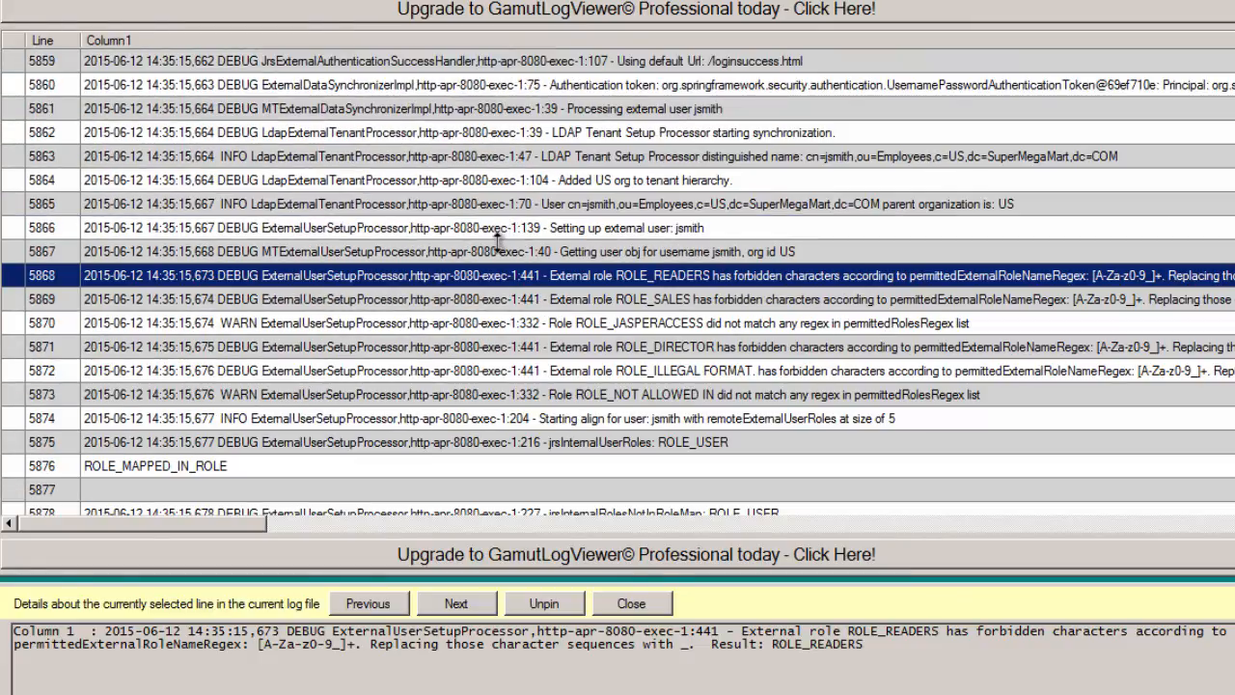
{"action": "scroll", "coordinate": [500, 239], "scroll_direction": "up", "scroll_amount": 1}
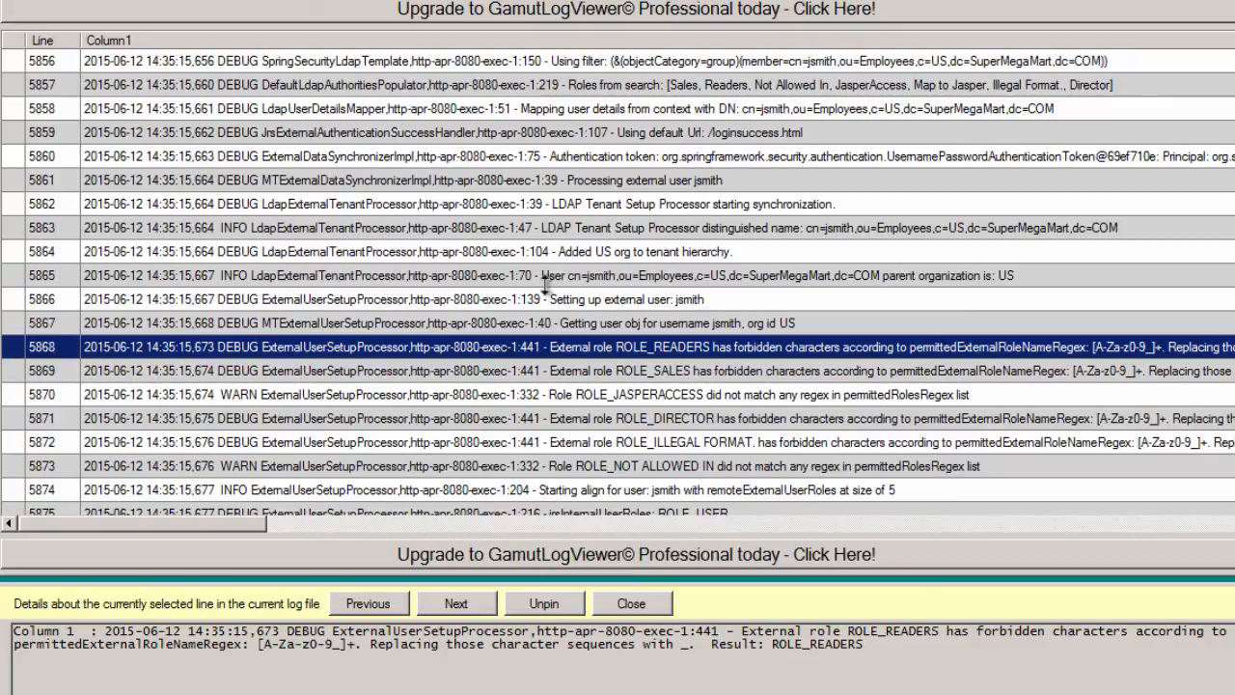
{"action": "scroll", "coordinate": [545, 281], "scroll_direction": "up", "scroll_amount": 1}
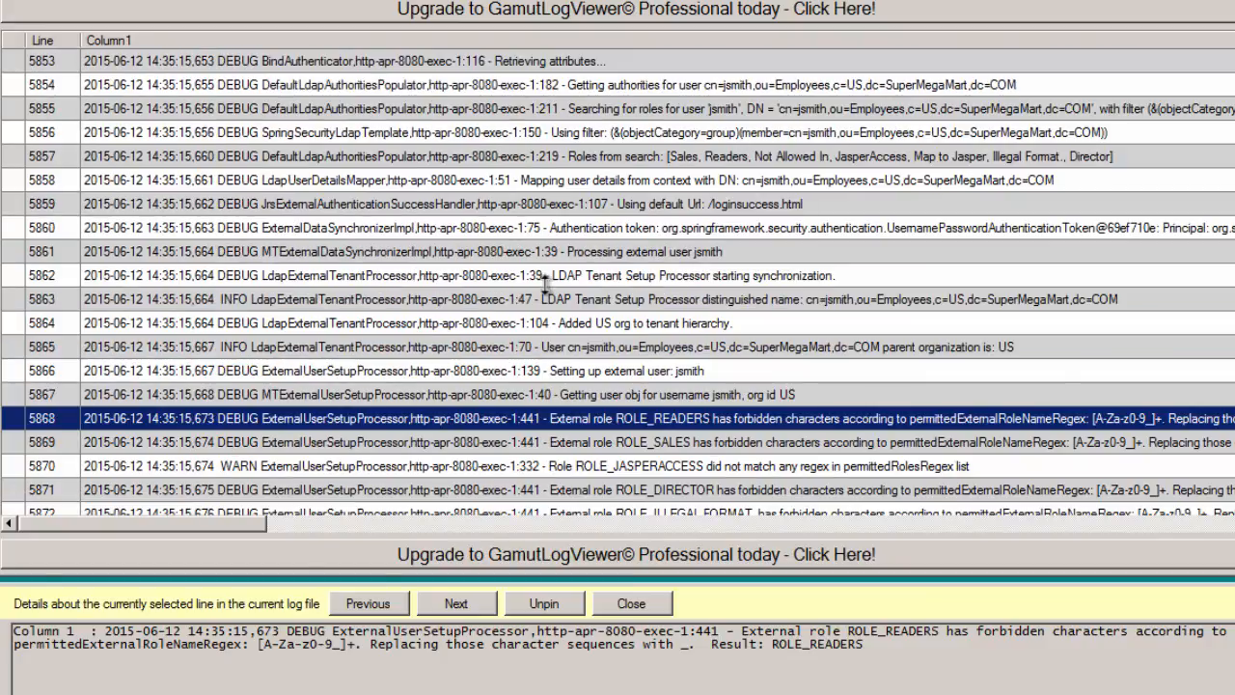
{"action": "left_click", "coordinate": [618, 114]}
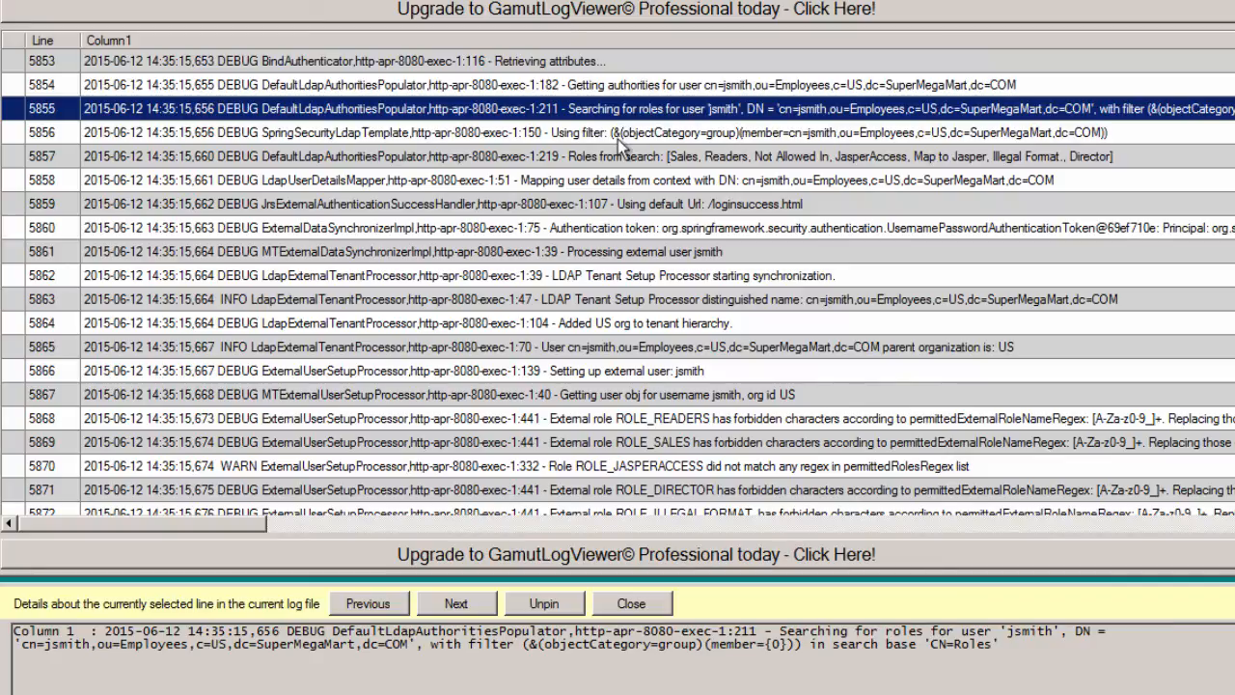
{"action": "left_click", "coordinate": [618, 157]}
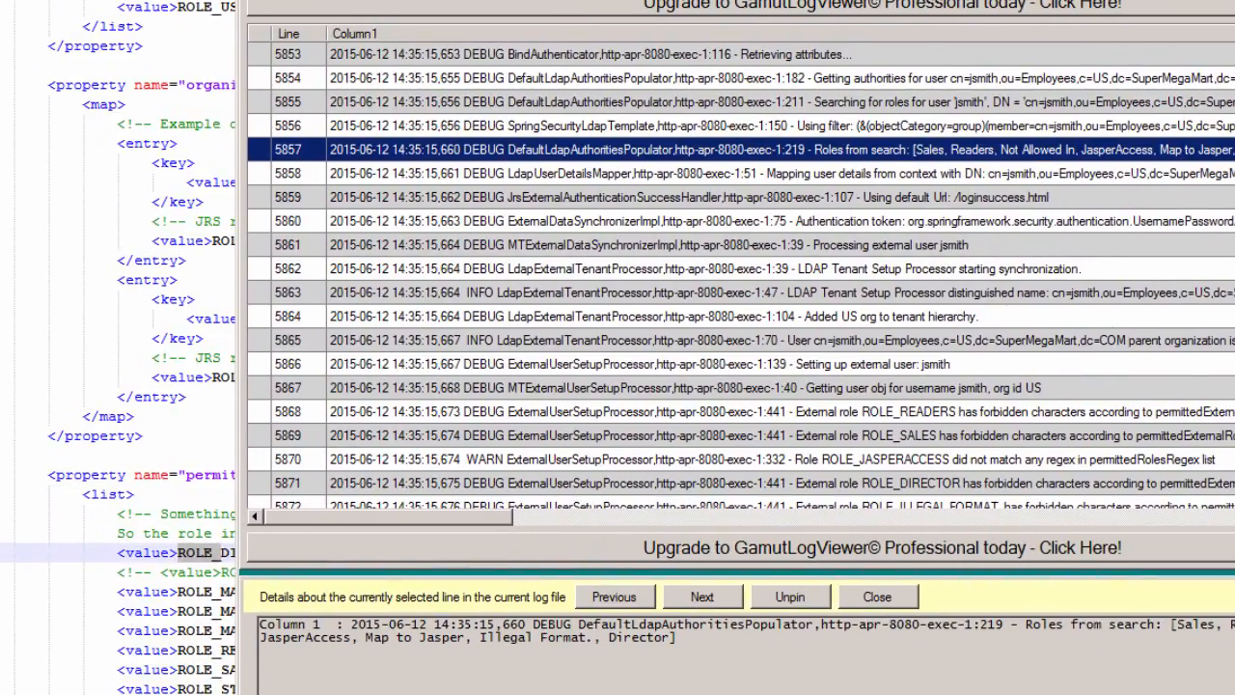
- Move the log viewer and ADSI Edit windows aside to compare the log and the LDAP groups with the role mapping XML
{"action": "left_click_drag", "start_coordinate": [579, 1], "coordinate": [632, 1]}
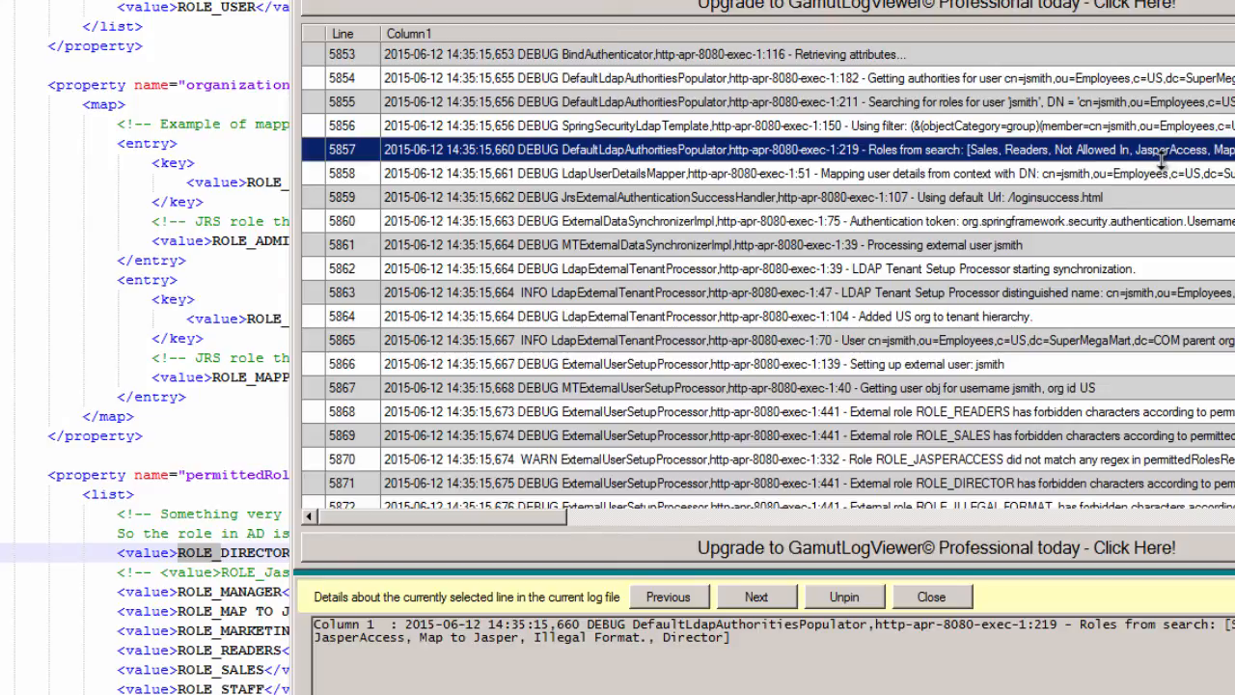
{"action": "left_click", "coordinate": [258, 412]}
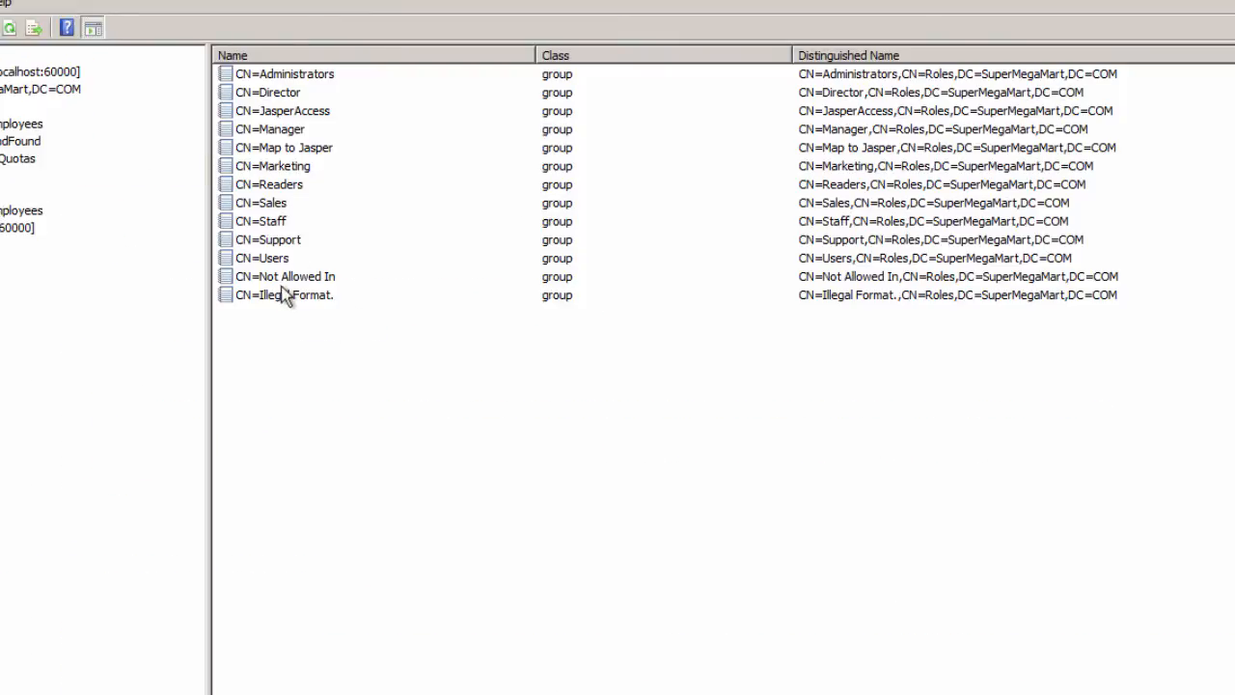
{"action": "left_click_drag", "start_coordinate": [193, 0], "coordinate": [644, 188]}
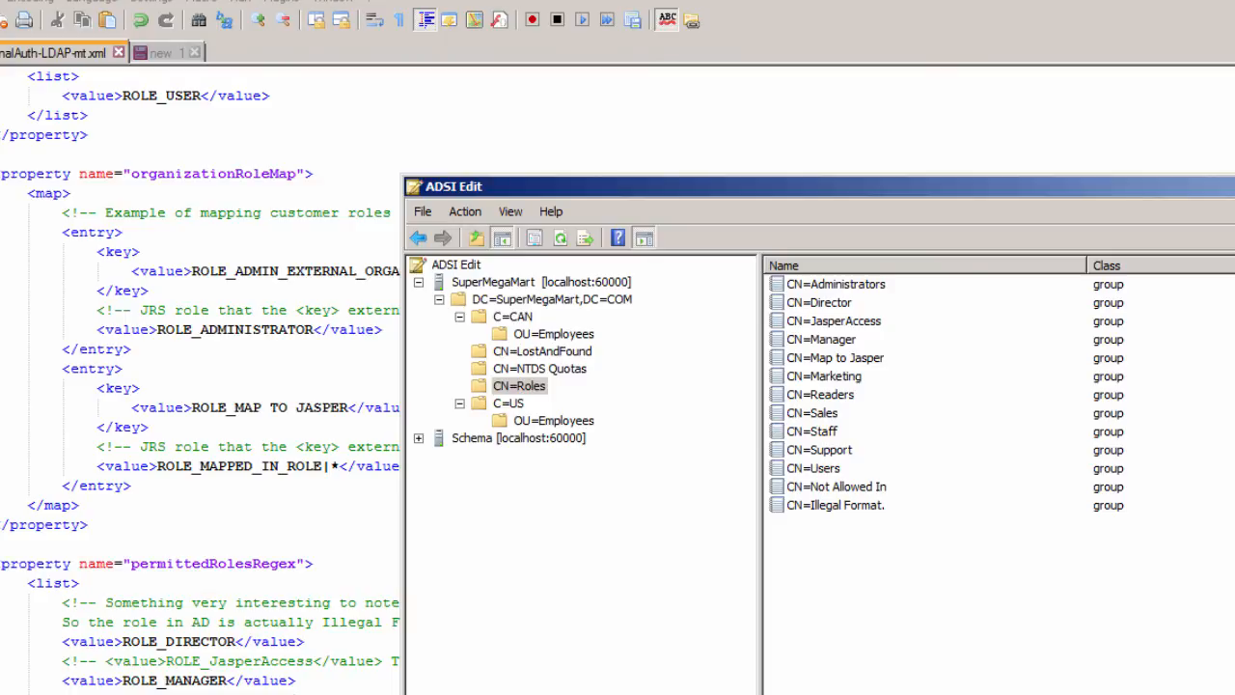
- Bring the XML file forward and highlight the organizationRoleMap's administrator entry, the ROLE_MAP TO JASPER key and its ROLE_MAPPED_IN_ROLE|* value
{"action": "key", "text": "alt+Tab"}
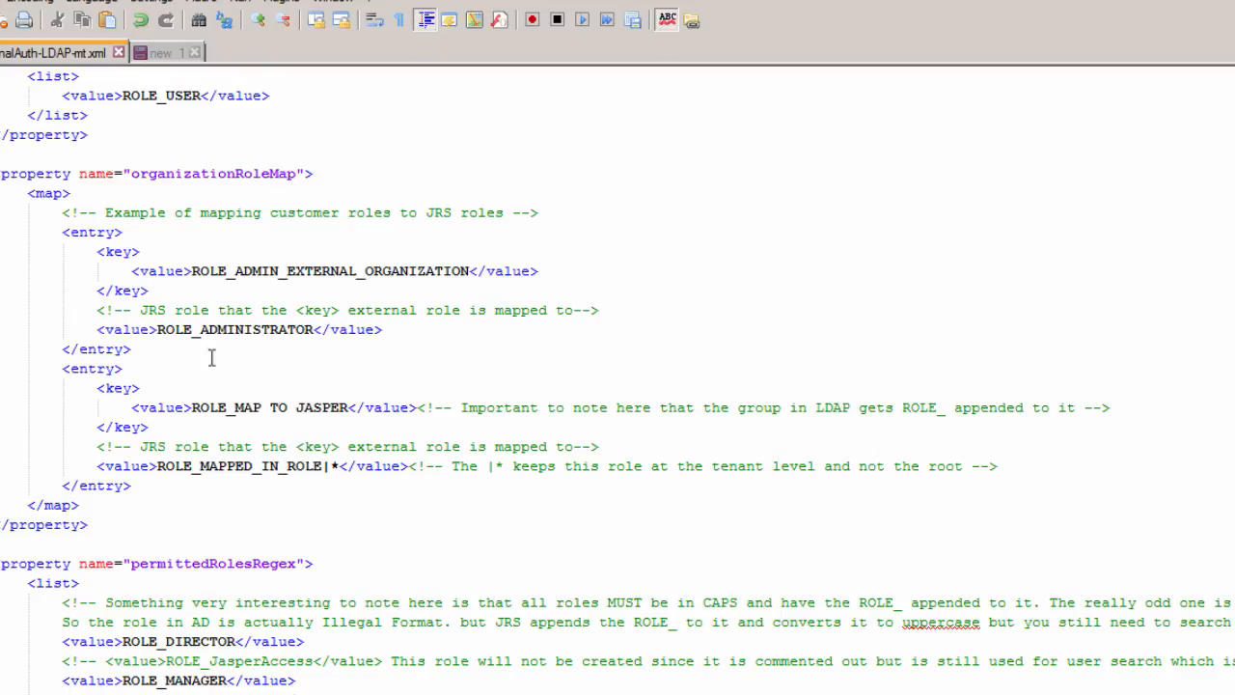
{"action": "left_click_drag", "start_coordinate": [64, 233], "coordinate": [138, 340]}
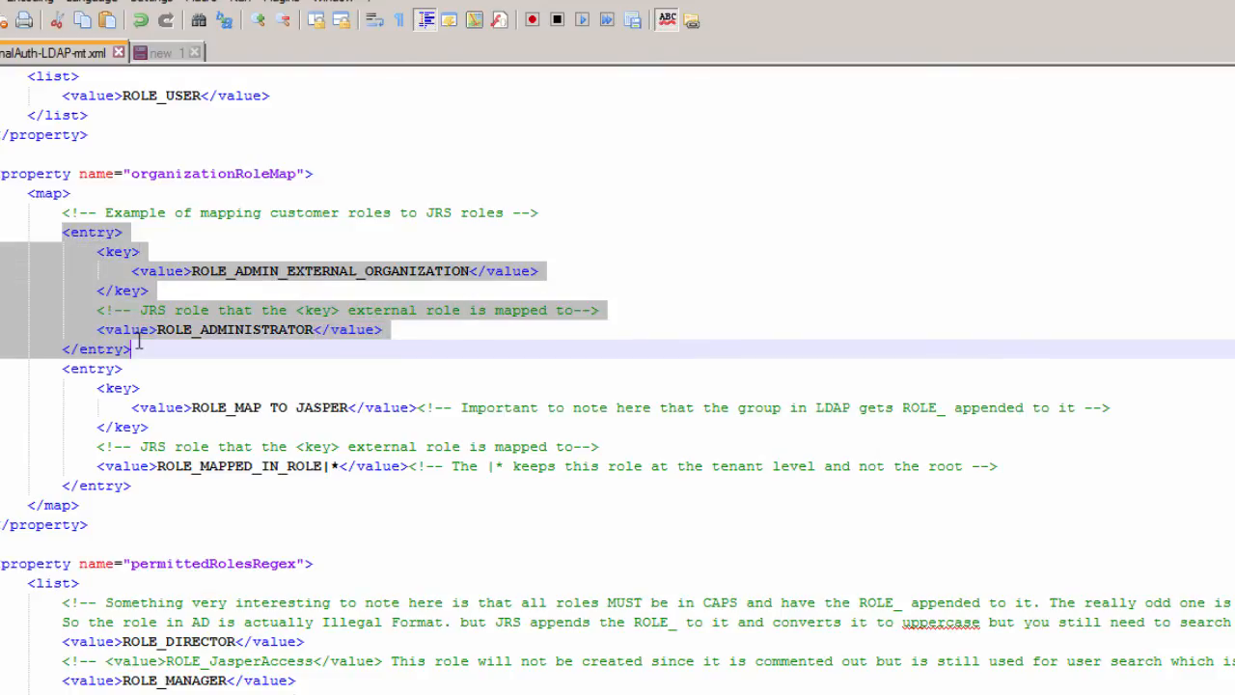
{"action": "left_click", "coordinate": [195, 405]}
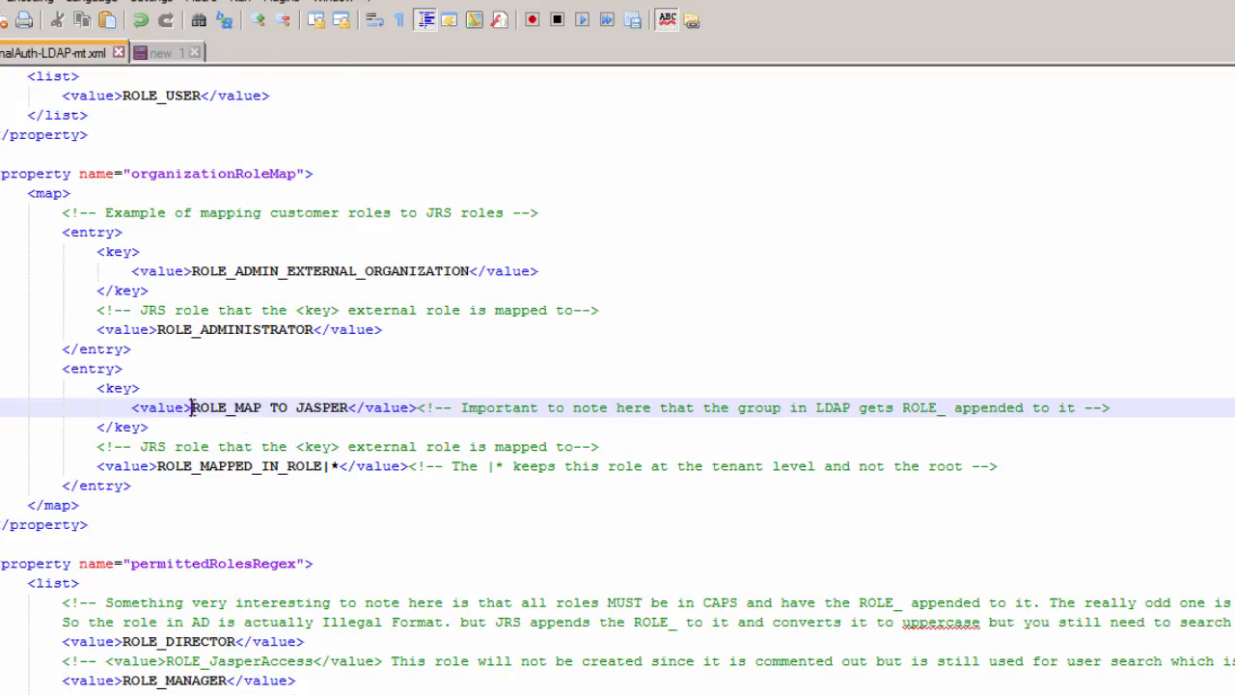
{"action": "left_click_drag", "start_coordinate": [191, 407], "coordinate": [349, 407]}
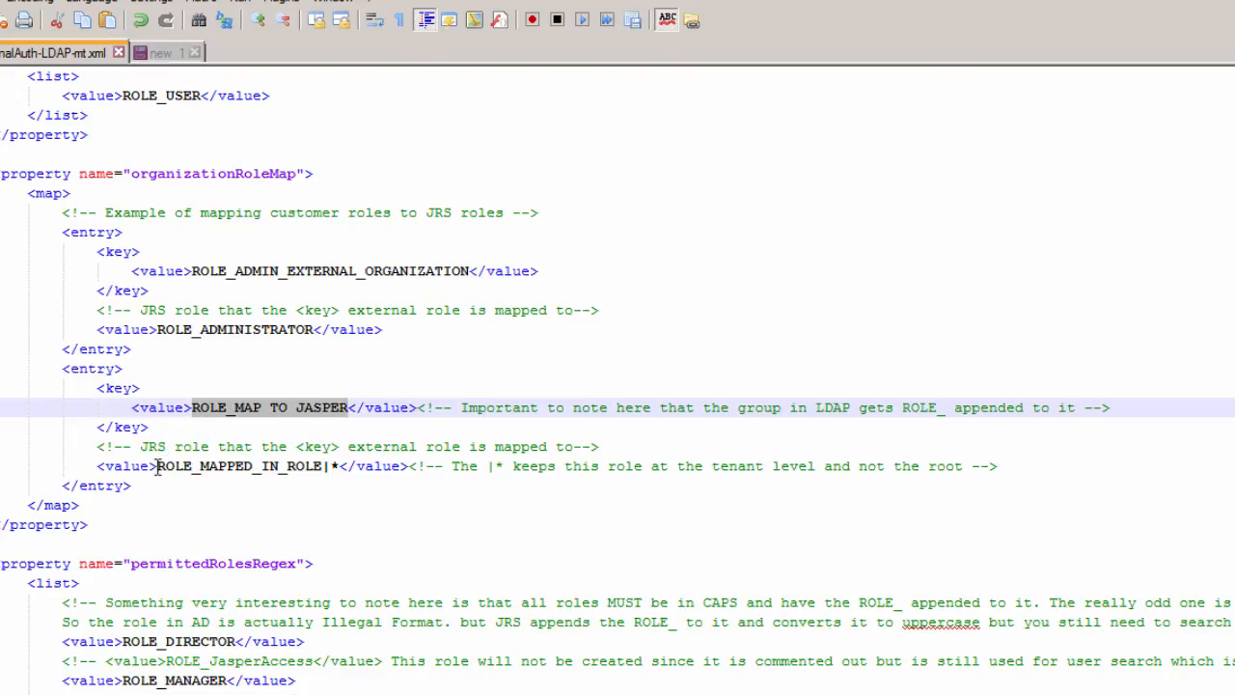
{"action": "left_click_drag", "start_coordinate": [157, 466], "coordinate": [339, 466]}
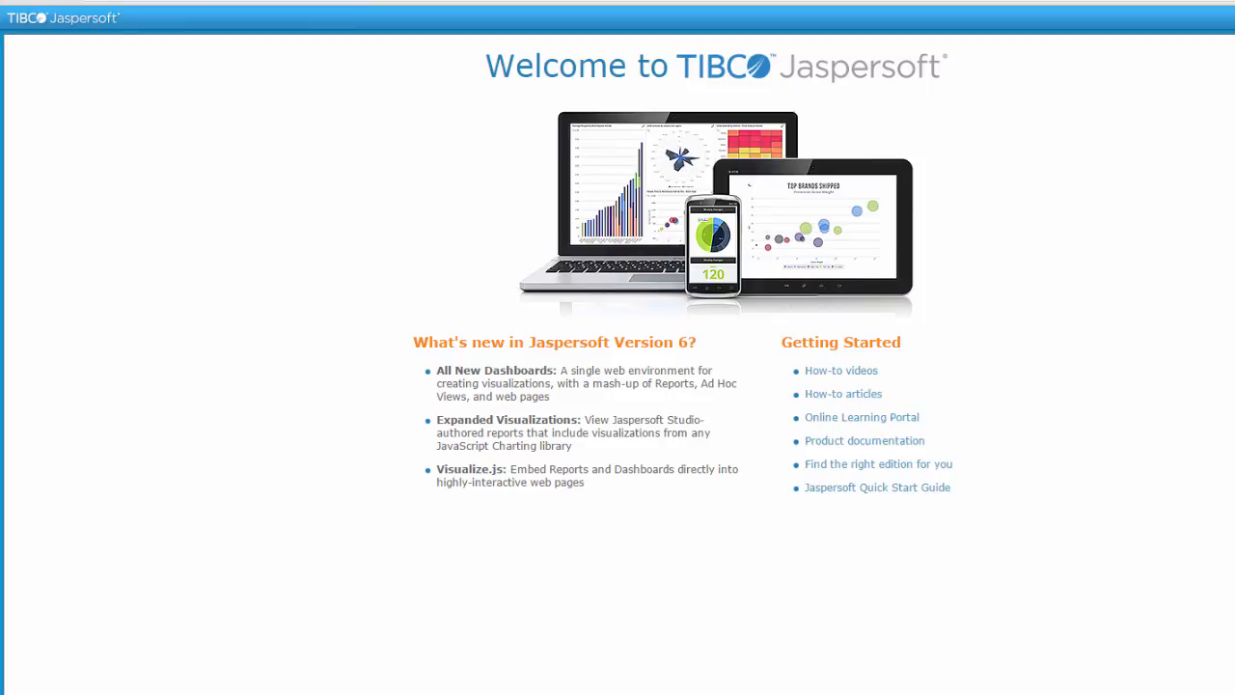
- Open the US organization's roles in JasperReports Server and compare the properties of ROLE_MAPPED_IN_ROLE and ROLE_ILLEGAL_FORMAT
{"action": "mouse_move", "coordinate": [314, 17]}
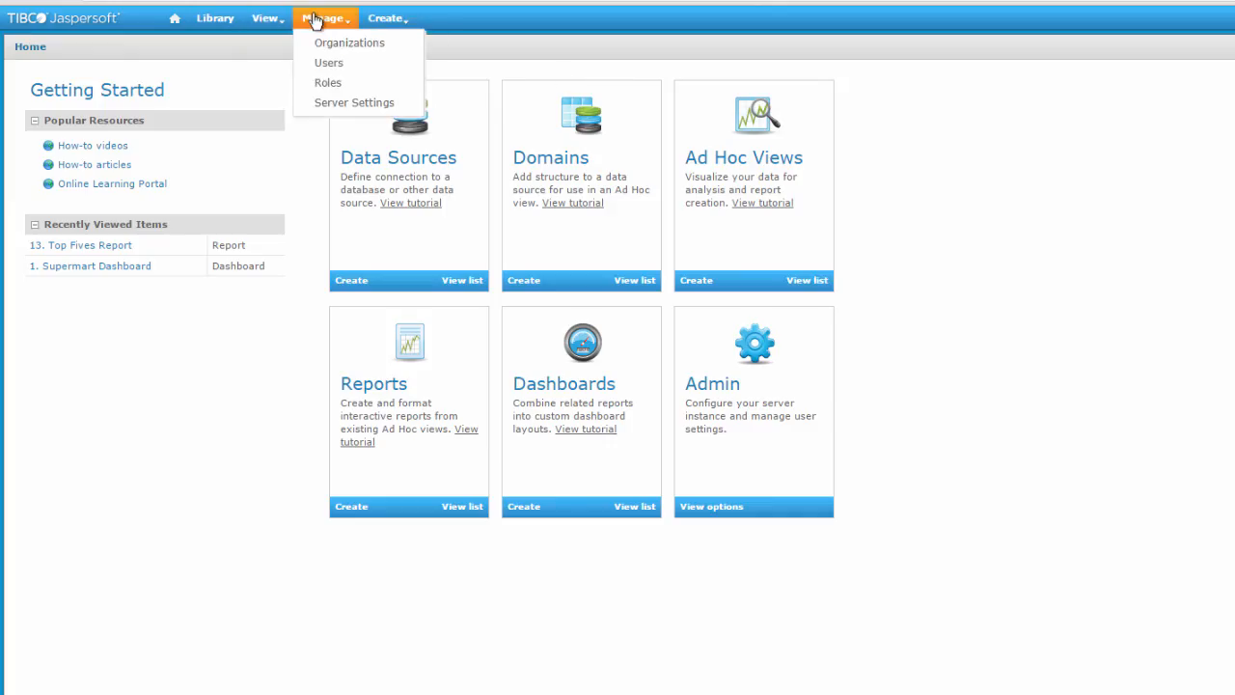
{"action": "left_click", "coordinate": [328, 82]}
{"action": "left_click", "coordinate": [58, 126]}
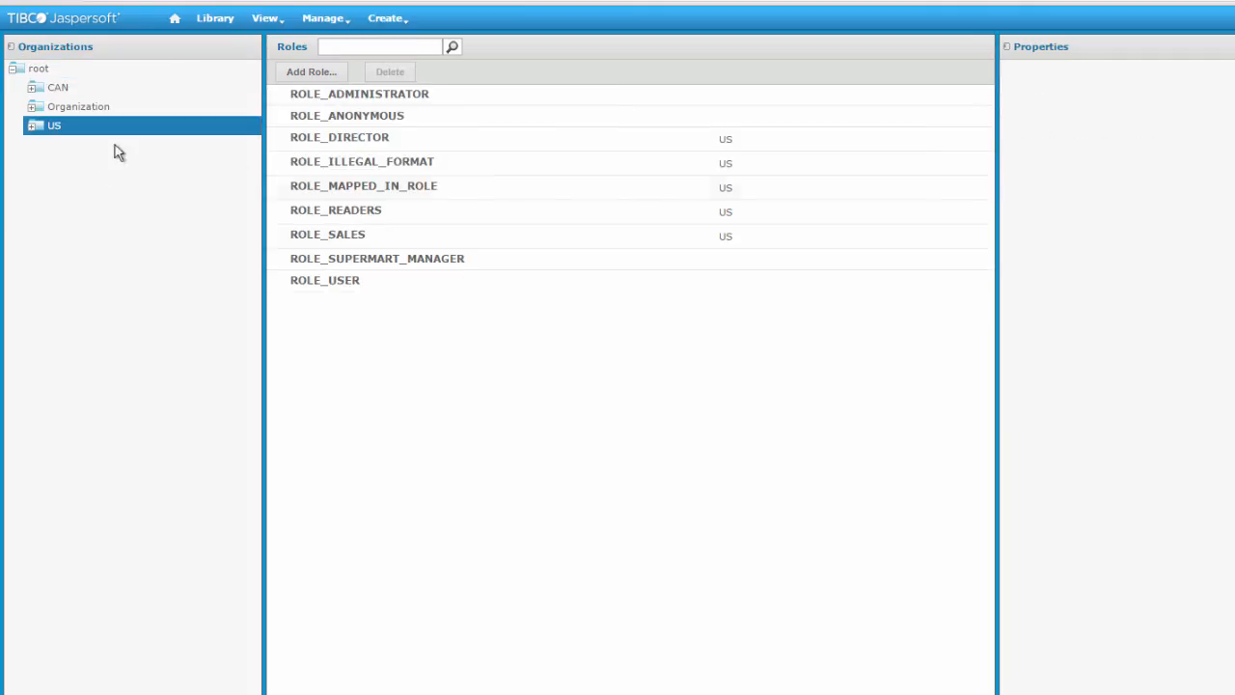
{"action": "left_click", "coordinate": [459, 192]}
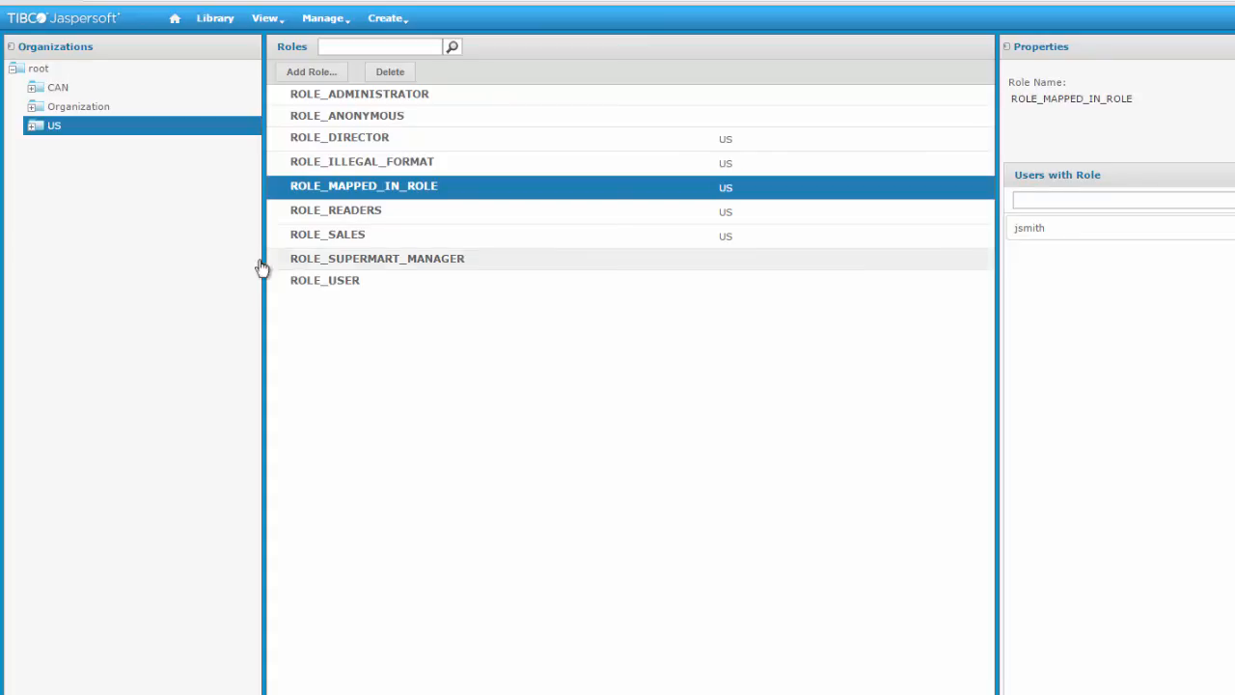
{"action": "left_click", "coordinate": [374, 167]}
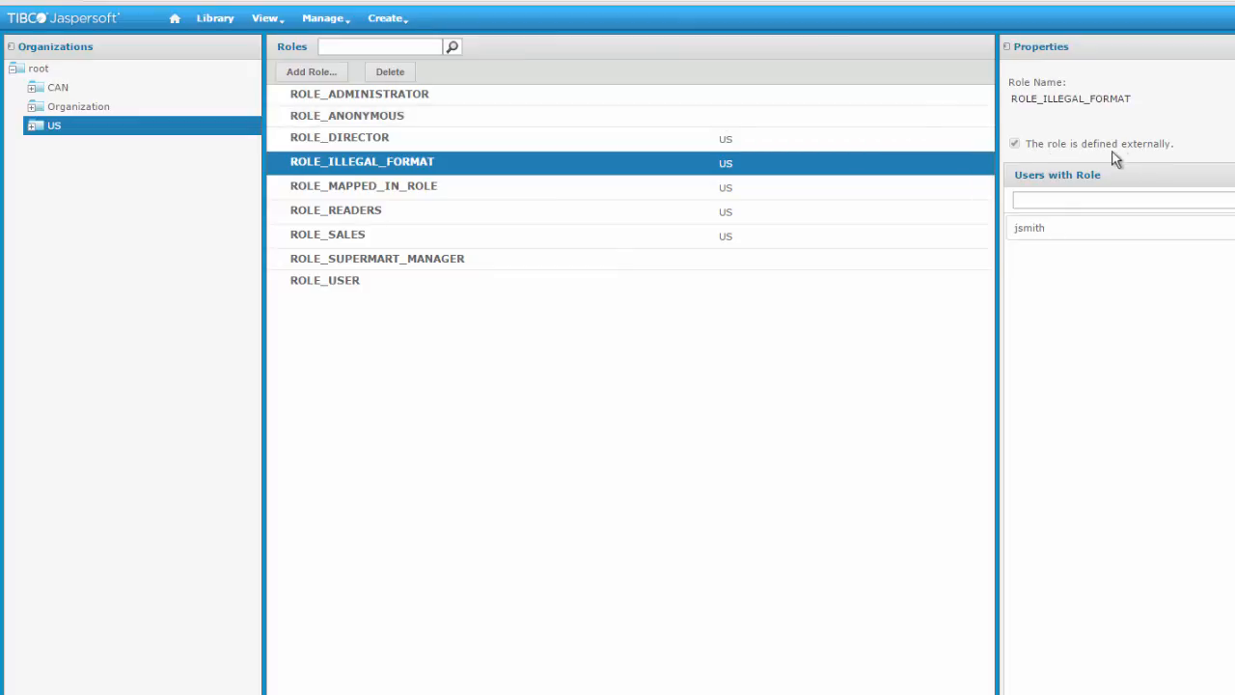
{"action": "left_click", "coordinate": [483, 190]}
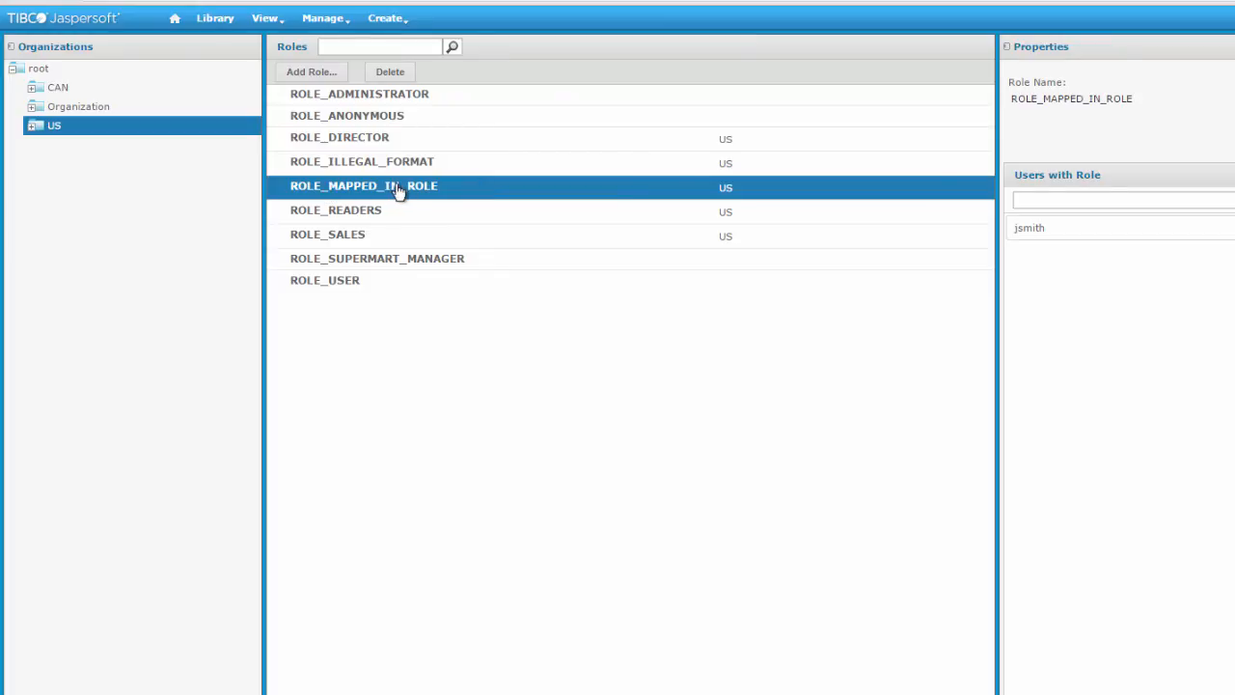
{"action": "left_click", "coordinate": [396, 171]}
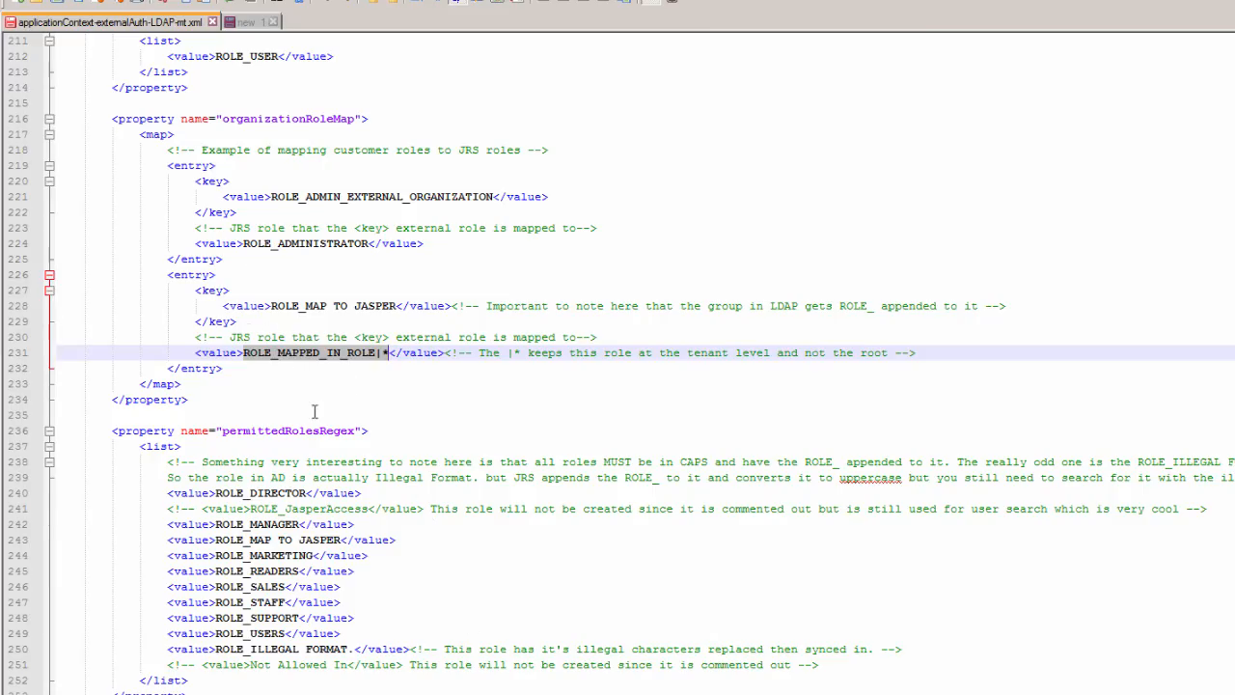
- Switch to the XML file and highlight the ROLE_MAP TO JASPER key and the |* suffix of ROLE_MAPPED_IN_ROLE in organizationRoleMap
{"action": "left_click_drag", "start_coordinate": [270, 306], "coordinate": [397, 305]}
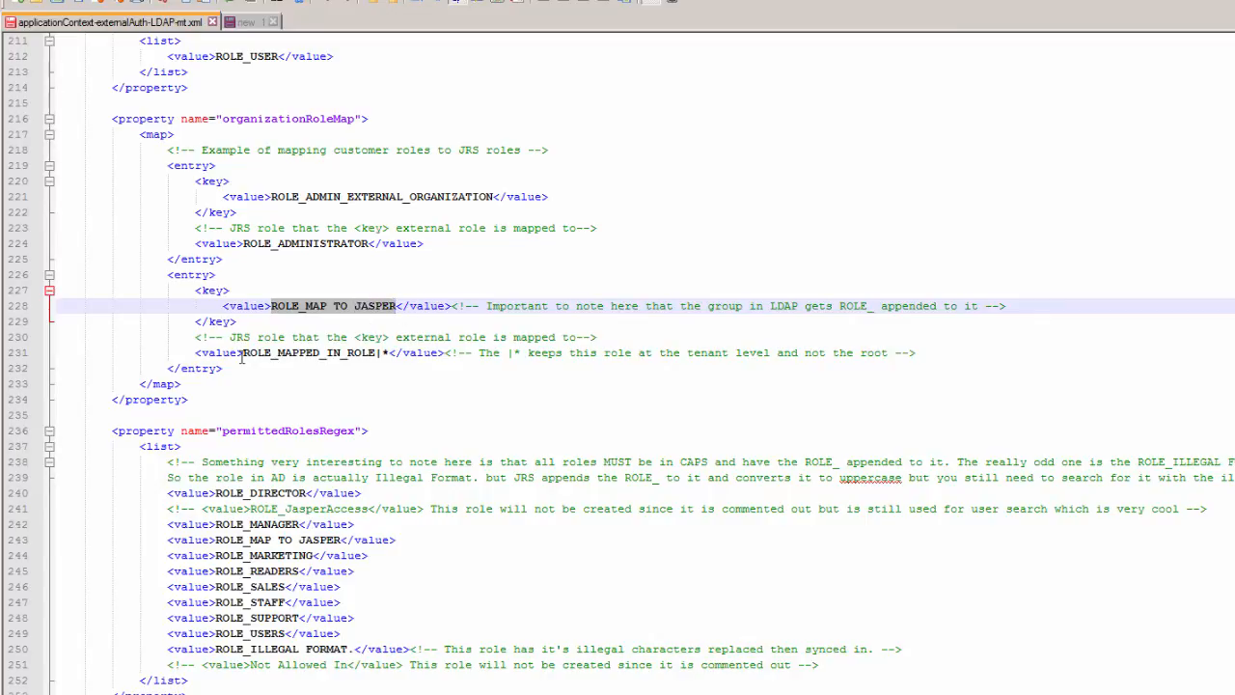
{"action": "left_click", "coordinate": [373, 354]}
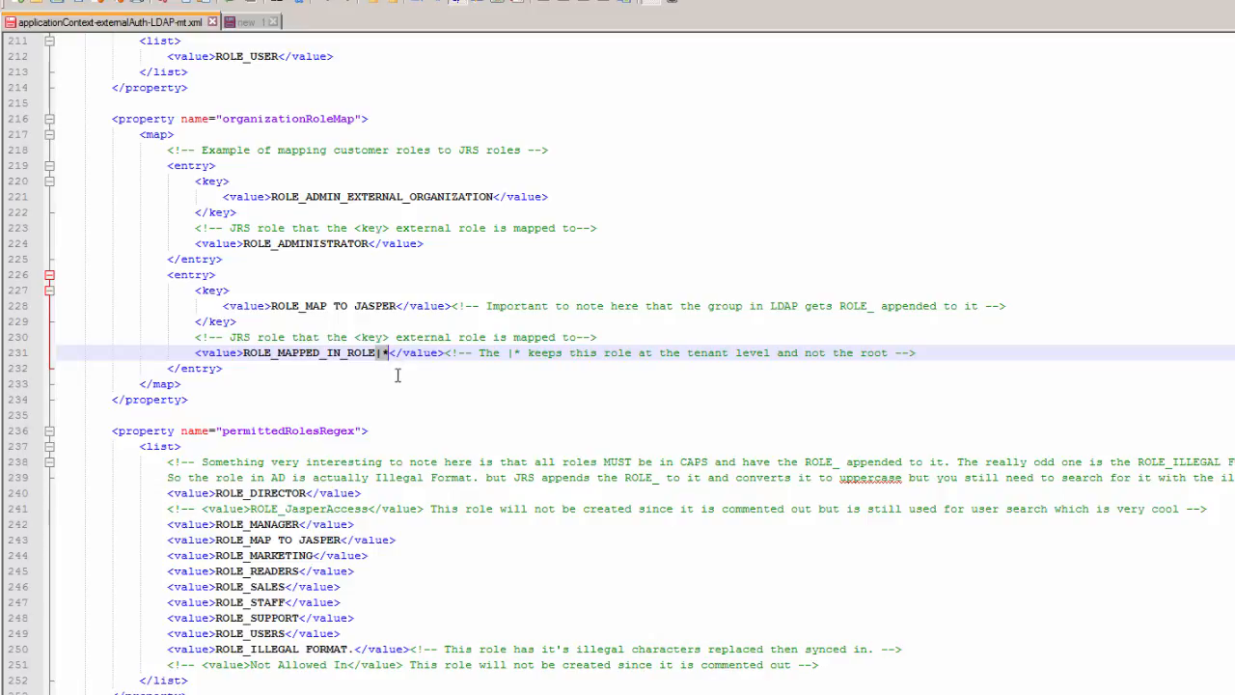
{"action": "left_click", "coordinate": [397, 354]}
{"action": "left_click", "coordinate": [292, 354]}
{"action": "left_click", "coordinate": [382, 353]}
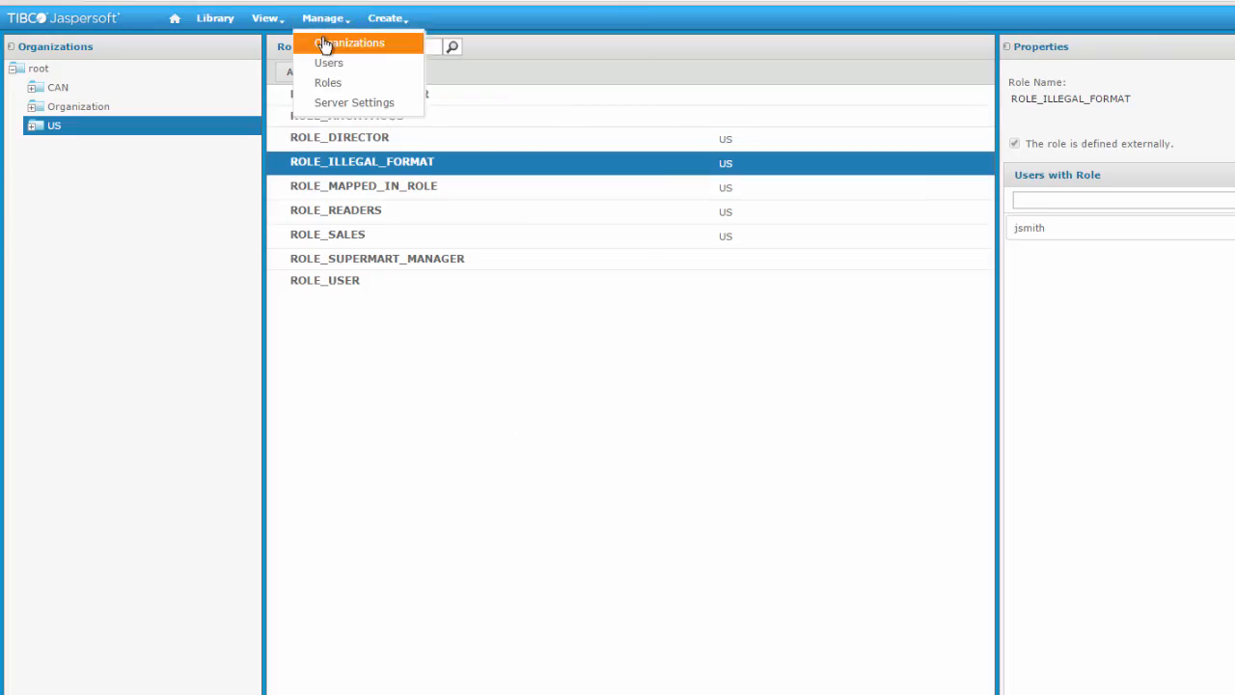
- Open organization management in JasperReports Server and look through the root, CAN, Organization and US entries
{"action": "left_click", "coordinate": [323, 43]}
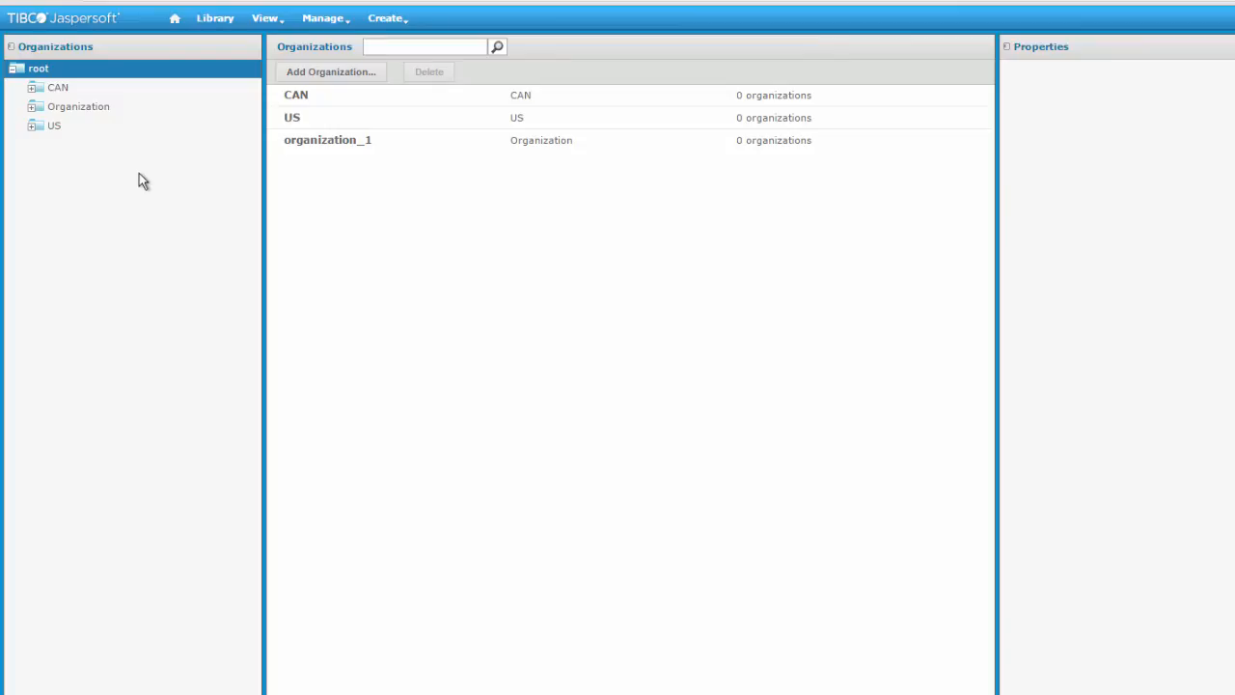
{"action": "left_click", "coordinate": [55, 130]}
{"action": "left_click", "coordinate": [55, 93]}
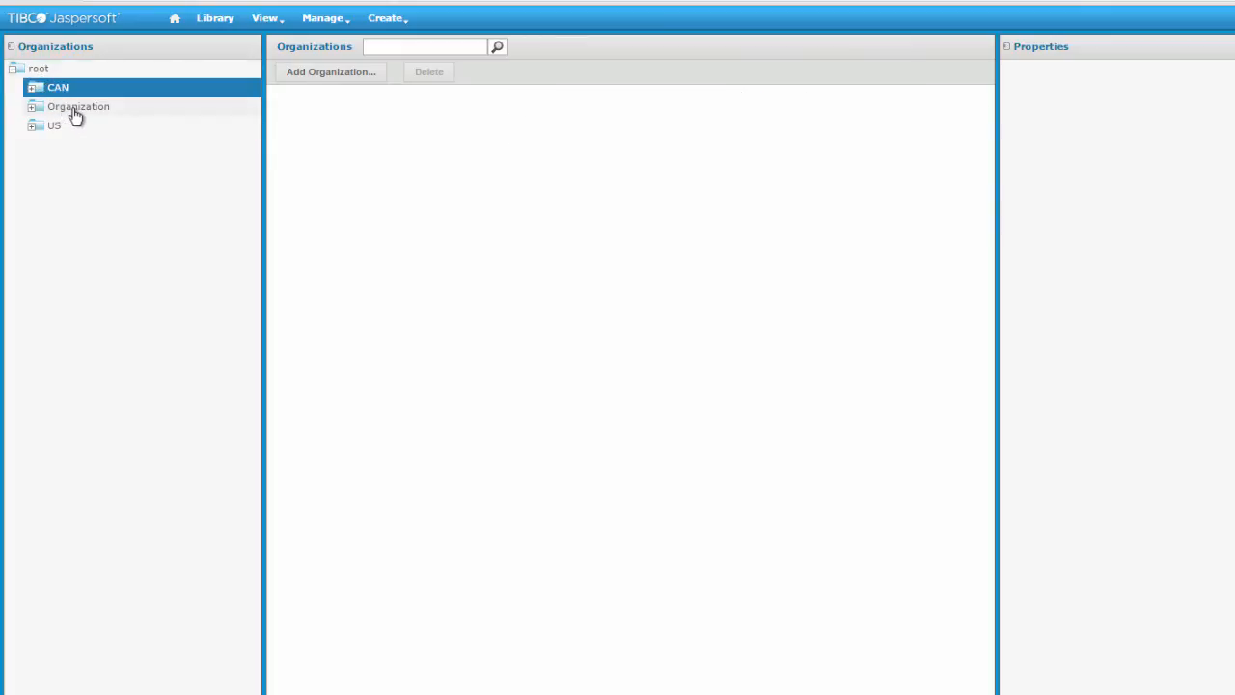
{"action": "left_click", "coordinate": [76, 113]}
{"action": "left_click", "coordinate": [37, 69]}
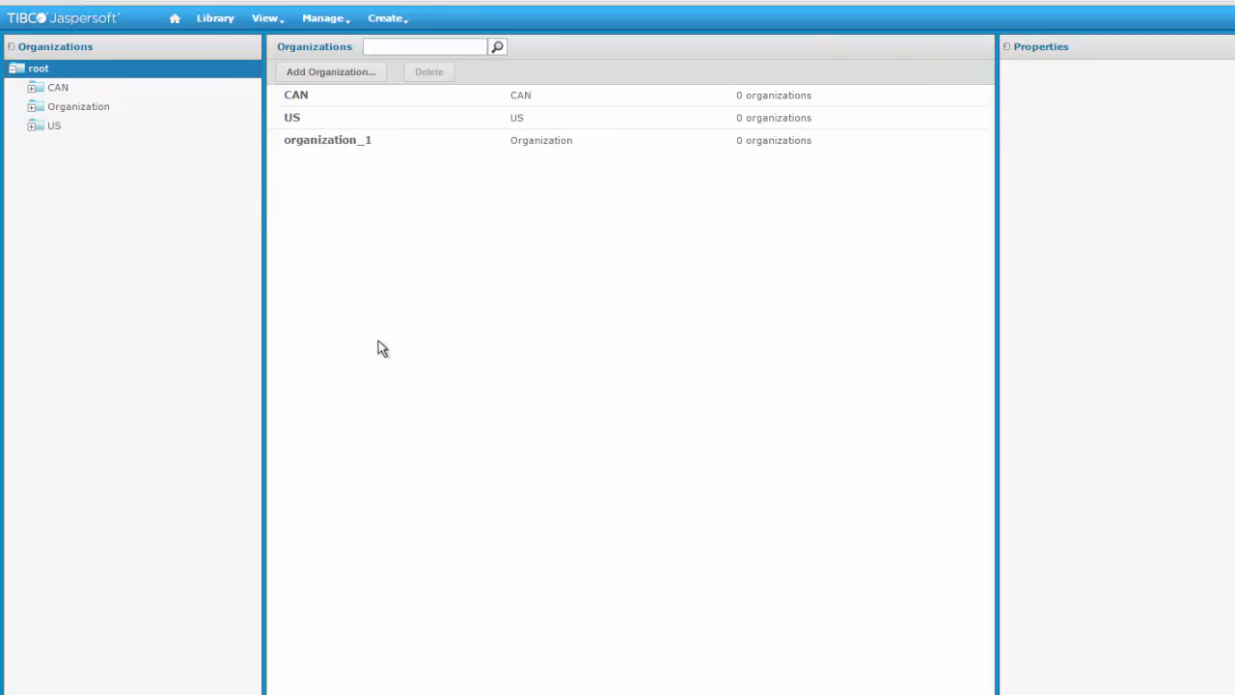
{"action": "left_click", "coordinate": [53, 126]}
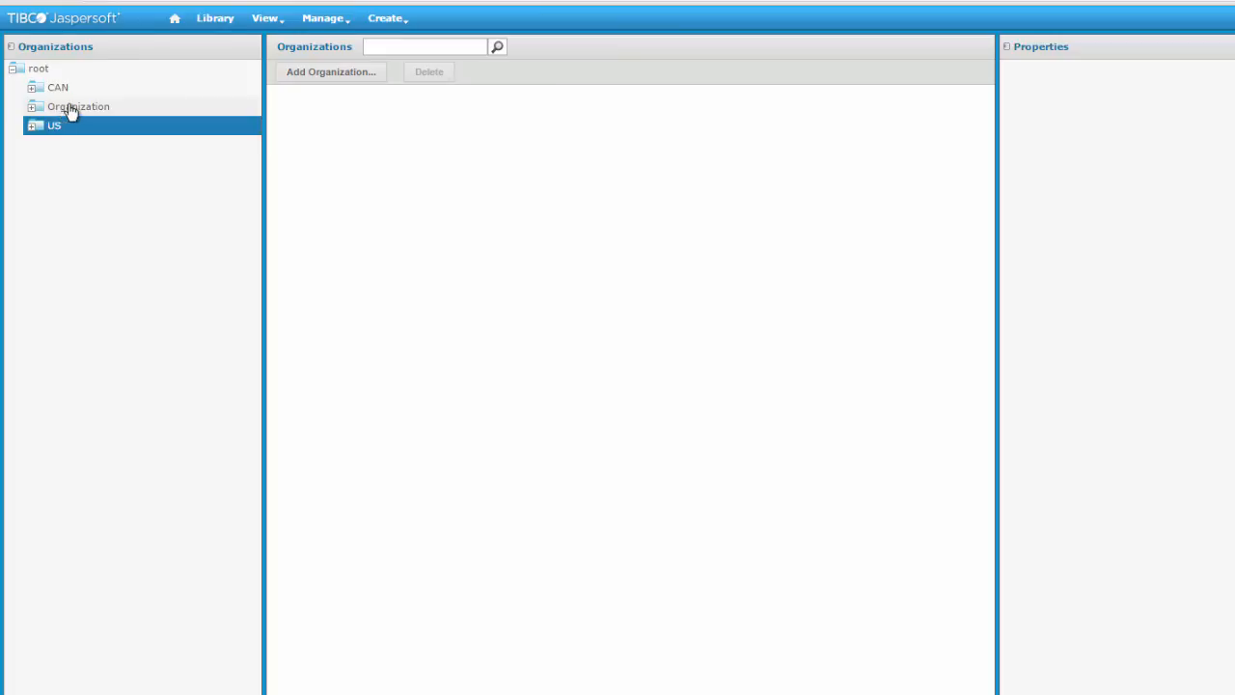
{"action": "left_click", "coordinate": [71, 110]}
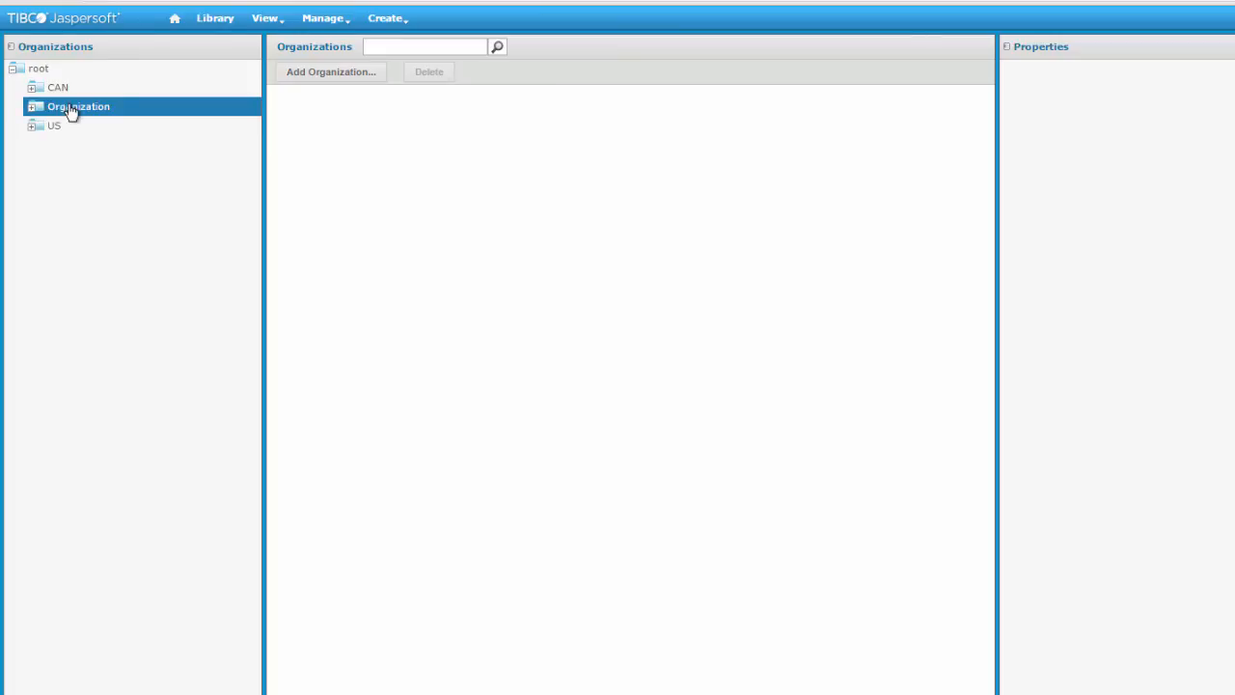
- Select the root organization and list its roles to compare root-level roles with organization-level ones
{"action": "left_click", "coordinate": [42, 72]}
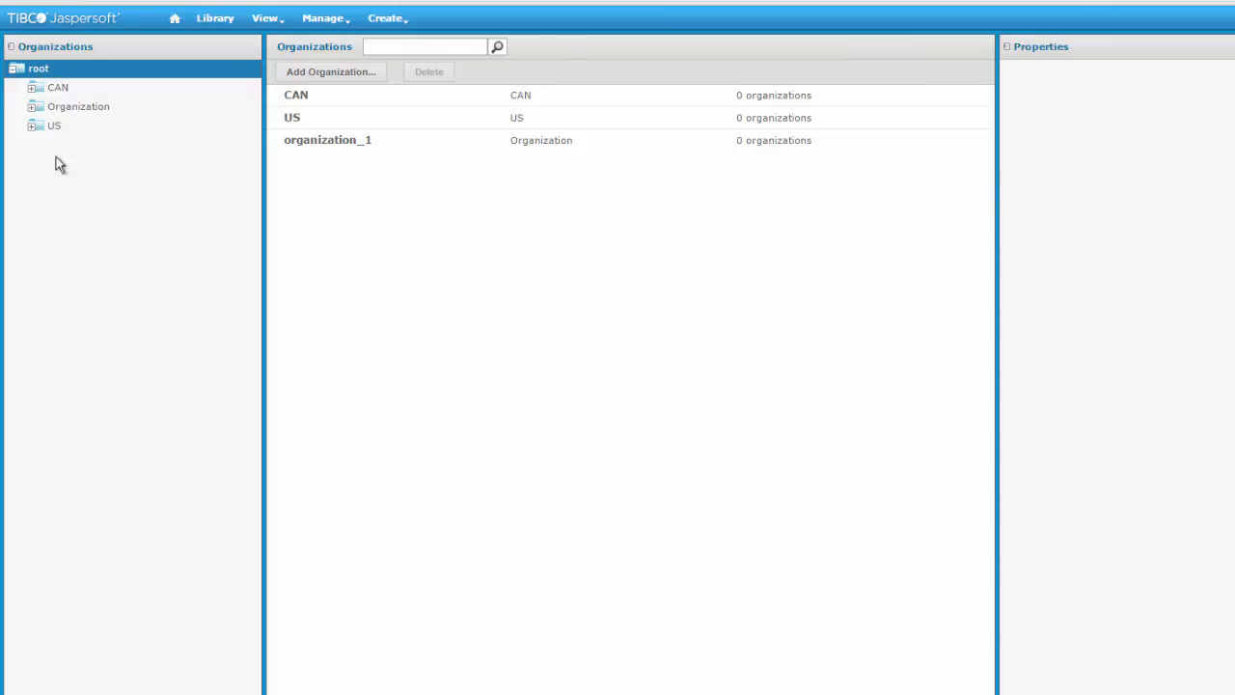
{"action": "mouse_move", "coordinate": [322, 19]}
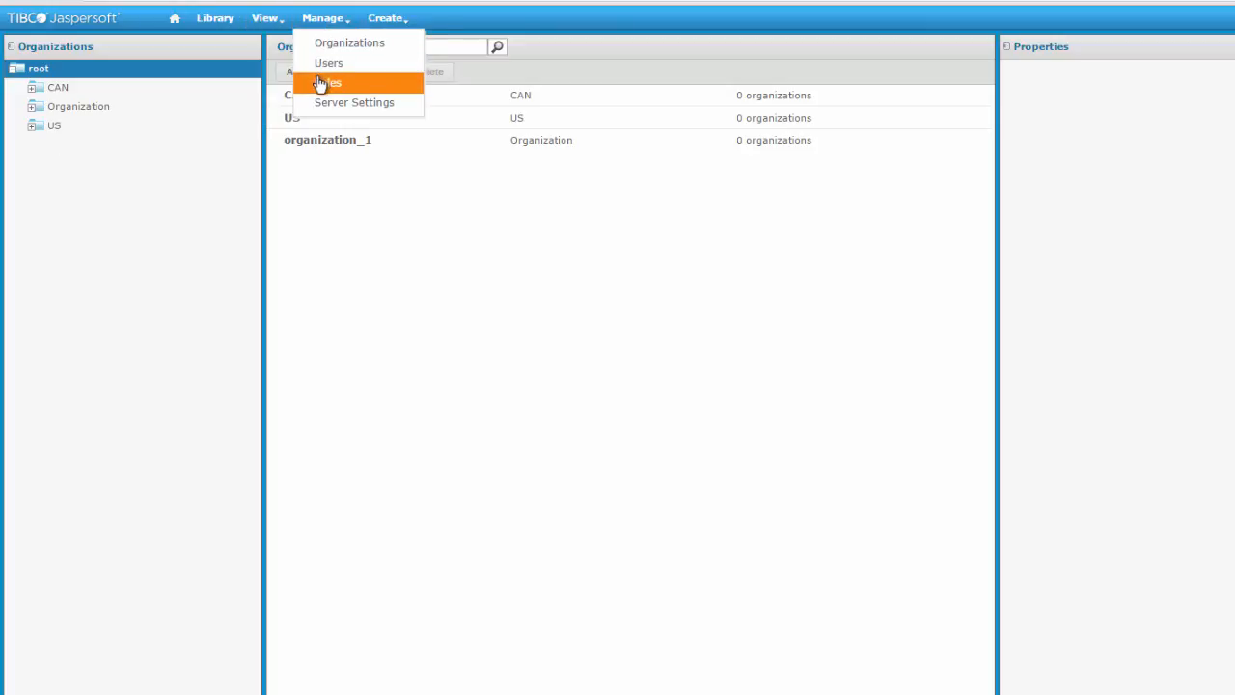
{"action": "left_click", "coordinate": [322, 84]}
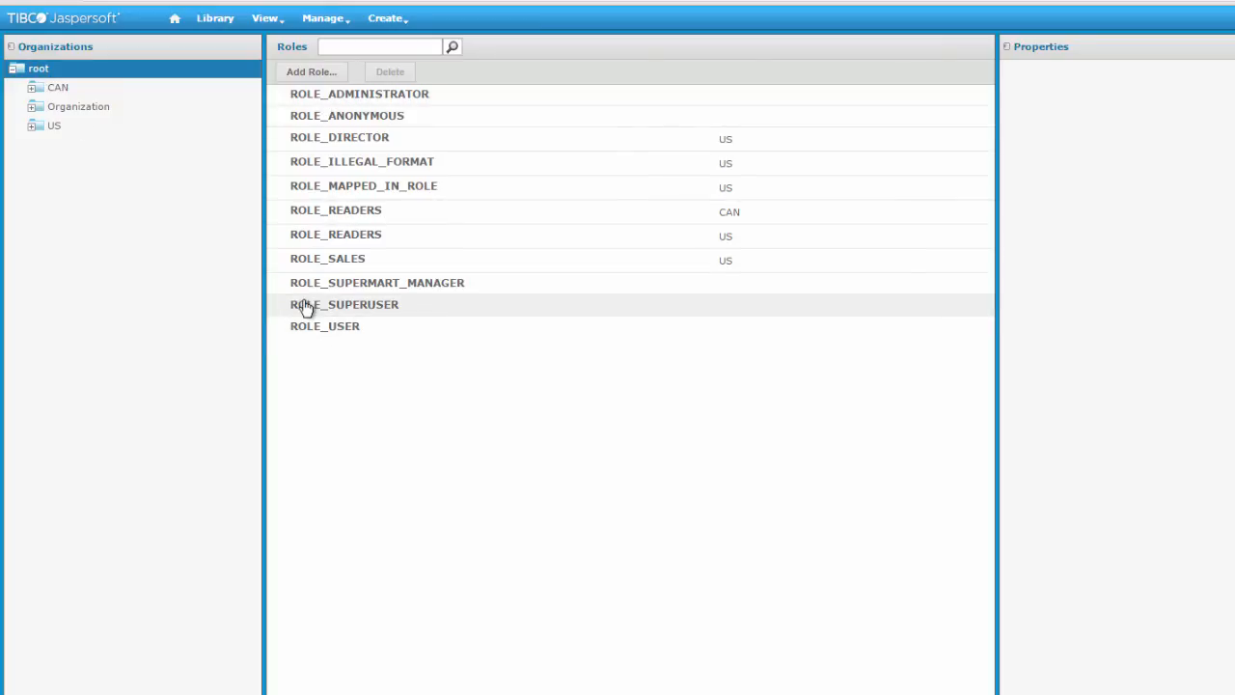
- Compare the role lists of the US, root, Organization and CAN entries in the organization tree
{"action": "left_click", "coordinate": [53, 129]}
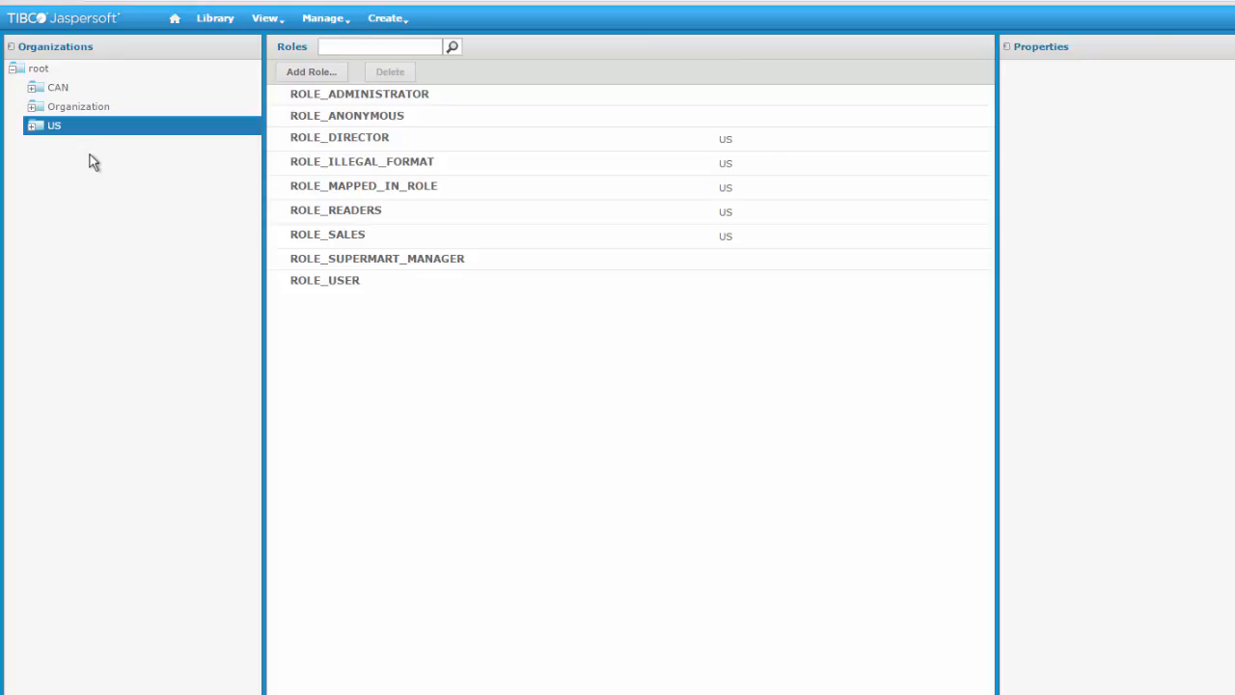
{"action": "left_click", "coordinate": [43, 72]}
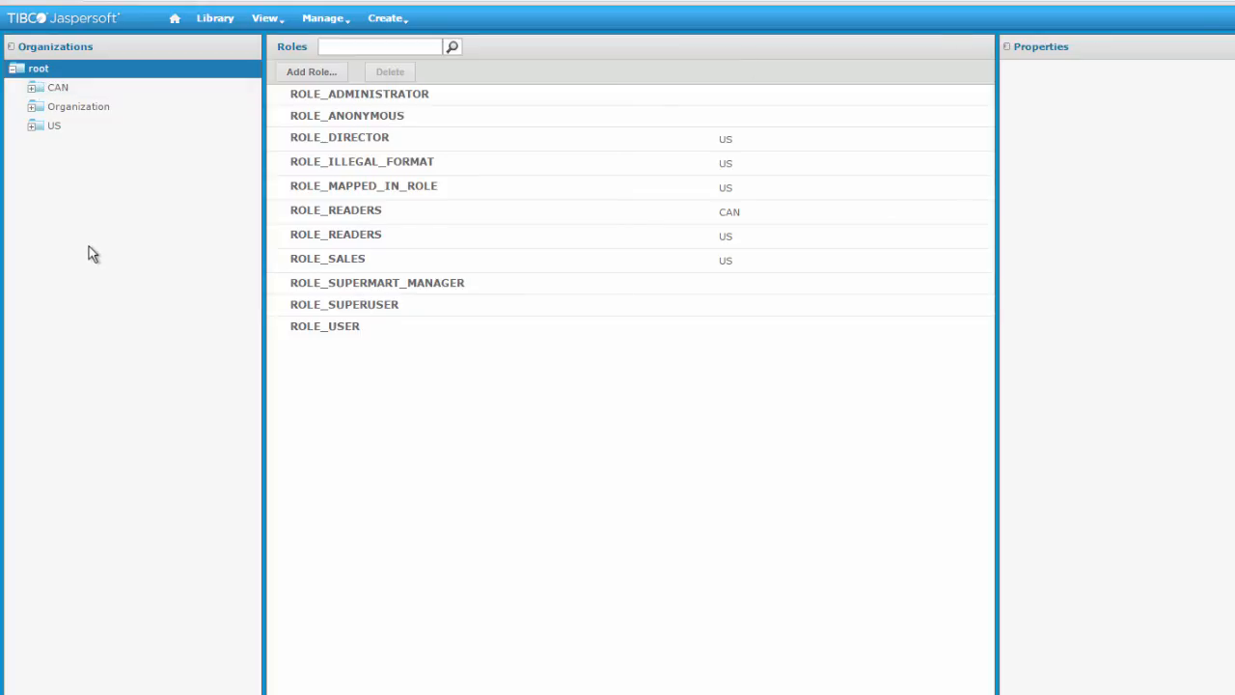
{"action": "left_click", "coordinate": [55, 129]}
{"action": "key", "text": "Up"}
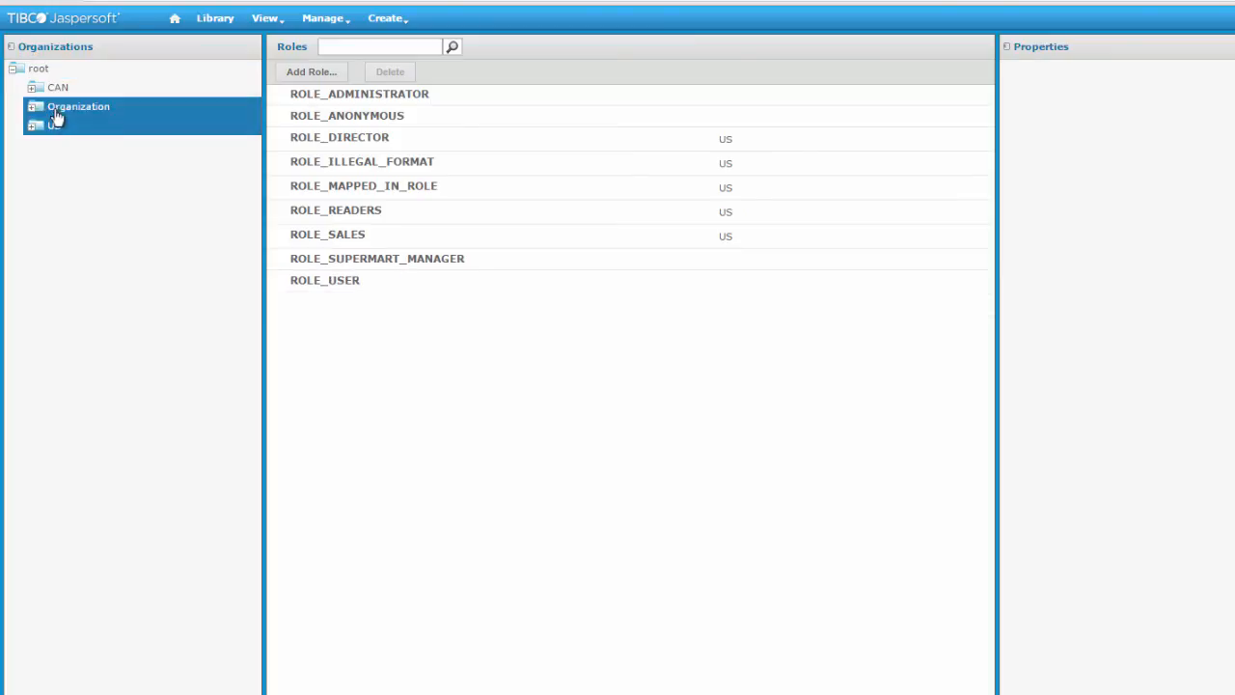
{"action": "key", "text": "Up"}
{"action": "left_click", "coordinate": [55, 128]}
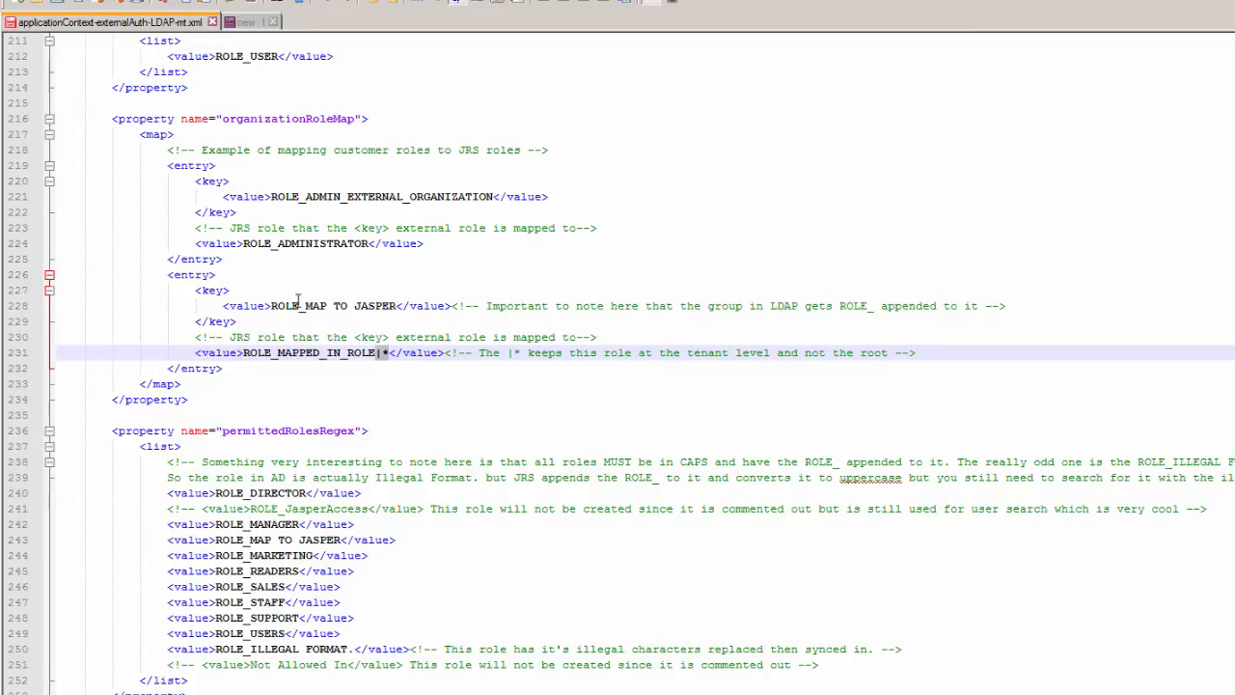
- Examine the ldapExternalTenantProcessor bean in the XML file, highlighting the multiTenancyService and excludeRootDn properties
{"action": "scroll", "coordinate": [299, 301], "scroll_direction": "up", "scroll_amount": 1}
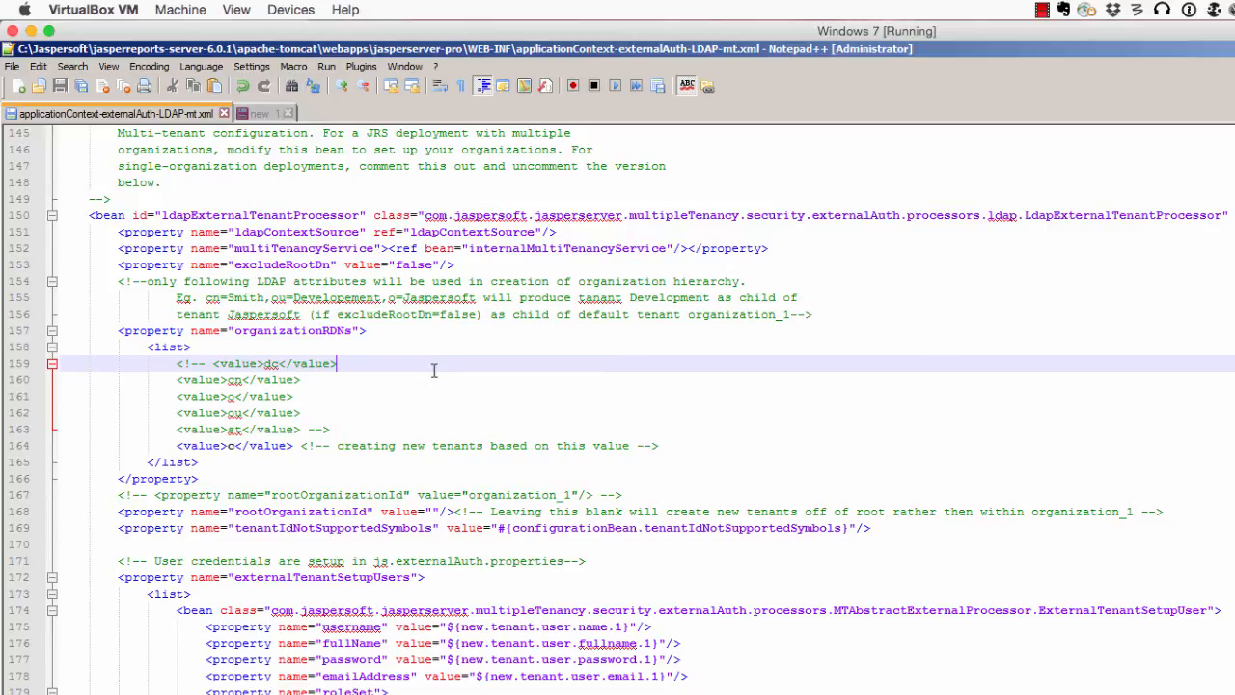
{"action": "scroll", "coordinate": [432, 366], "scroll_direction": "up", "scroll_amount": 1}
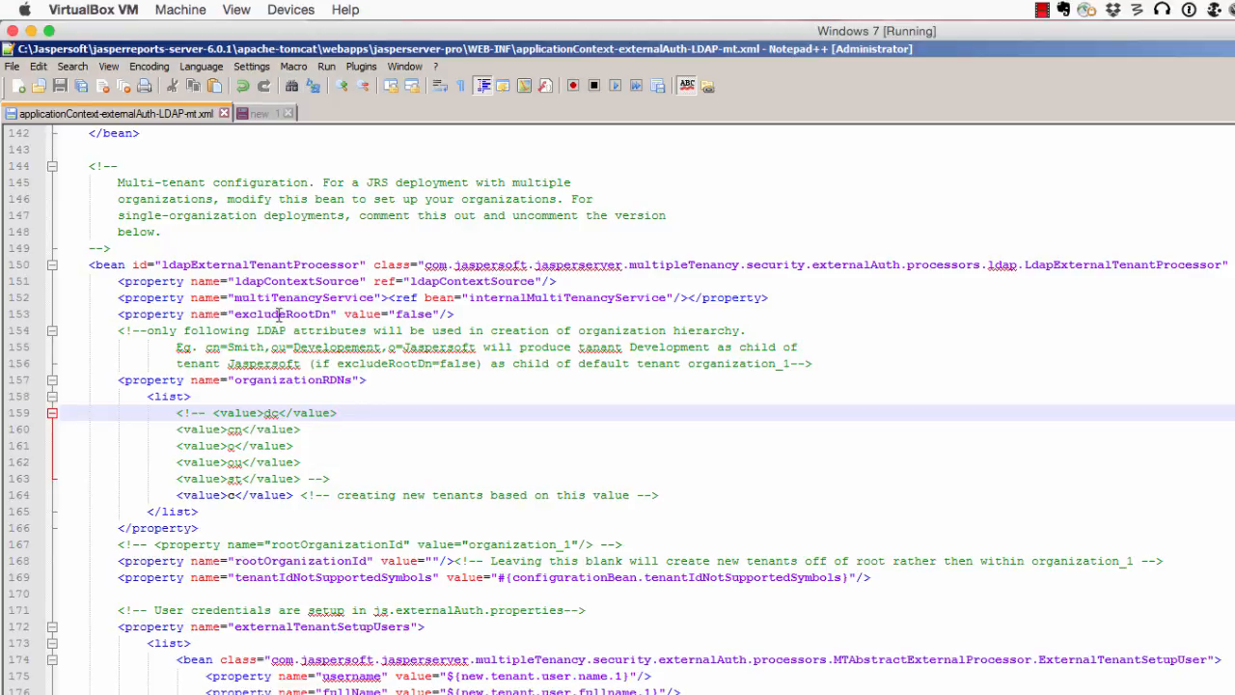
{"action": "double_click", "coordinate": [280, 314]}
{"action": "double_click", "coordinate": [293, 298]}
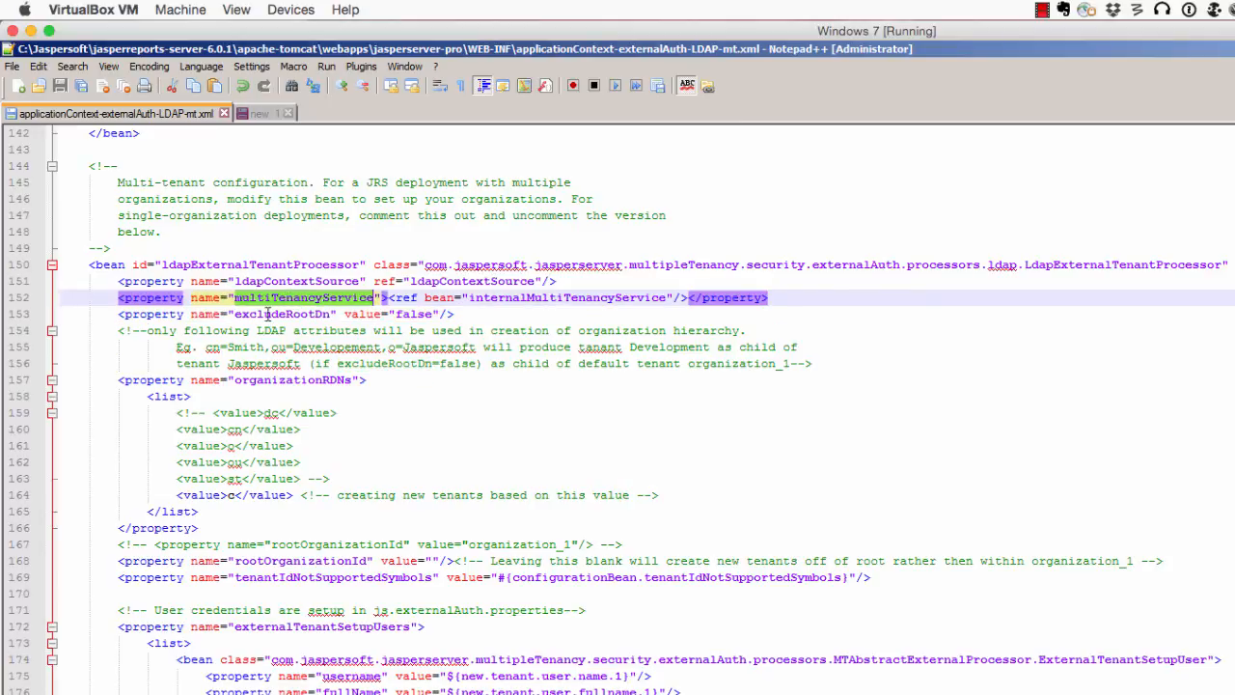
{"action": "left_click", "coordinate": [267, 313]}
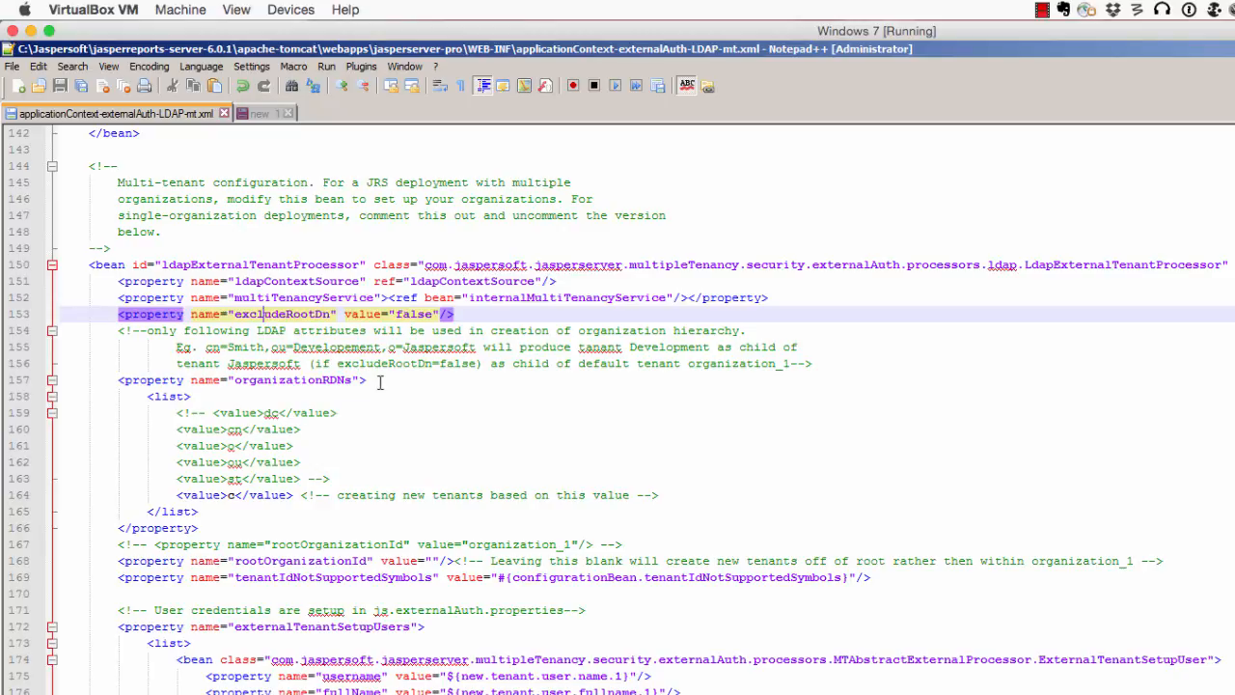
{"action": "scroll", "coordinate": [386, 399], "scroll_direction": "down", "scroll_amount": 1}
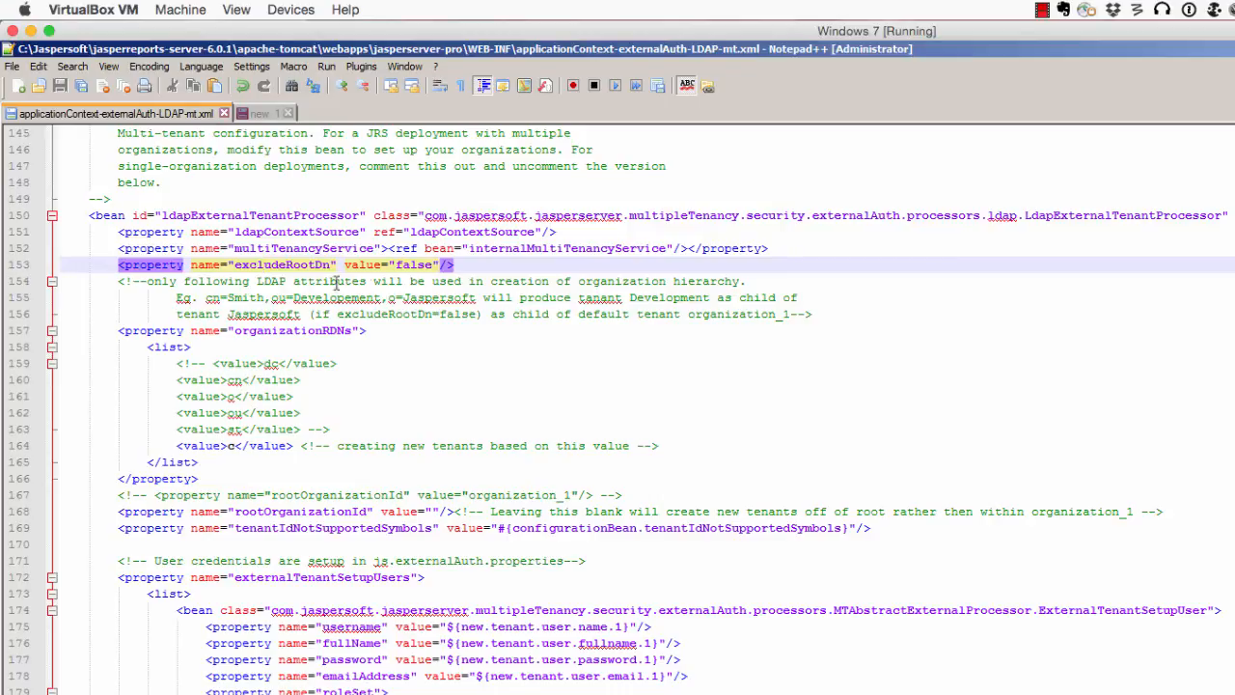
- Highlight the member DN in the notes file's line 11 group filter, and compare it with that user's entry under C=US, OU=Employees in ADSI Edit
{"action": "left_click", "coordinate": [258, 113]}
{"action": "left_click", "coordinate": [315, 429]}
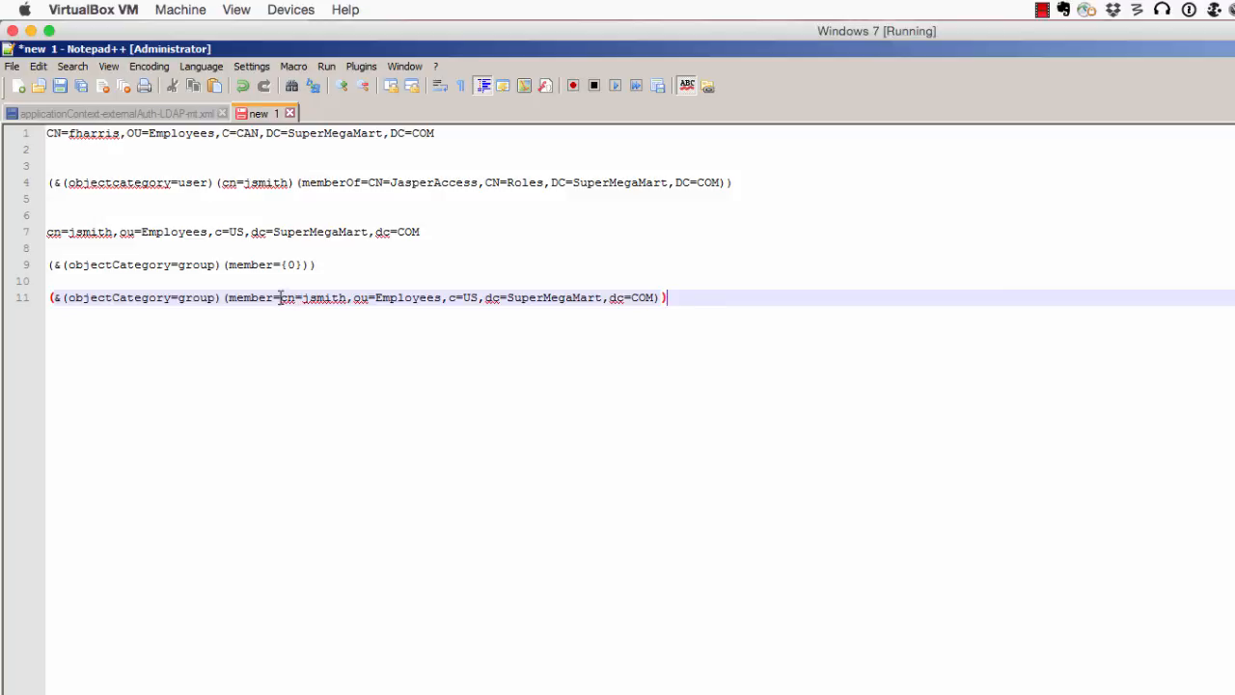
{"action": "left_click_drag", "start_coordinate": [281, 297], "coordinate": [610, 297]}
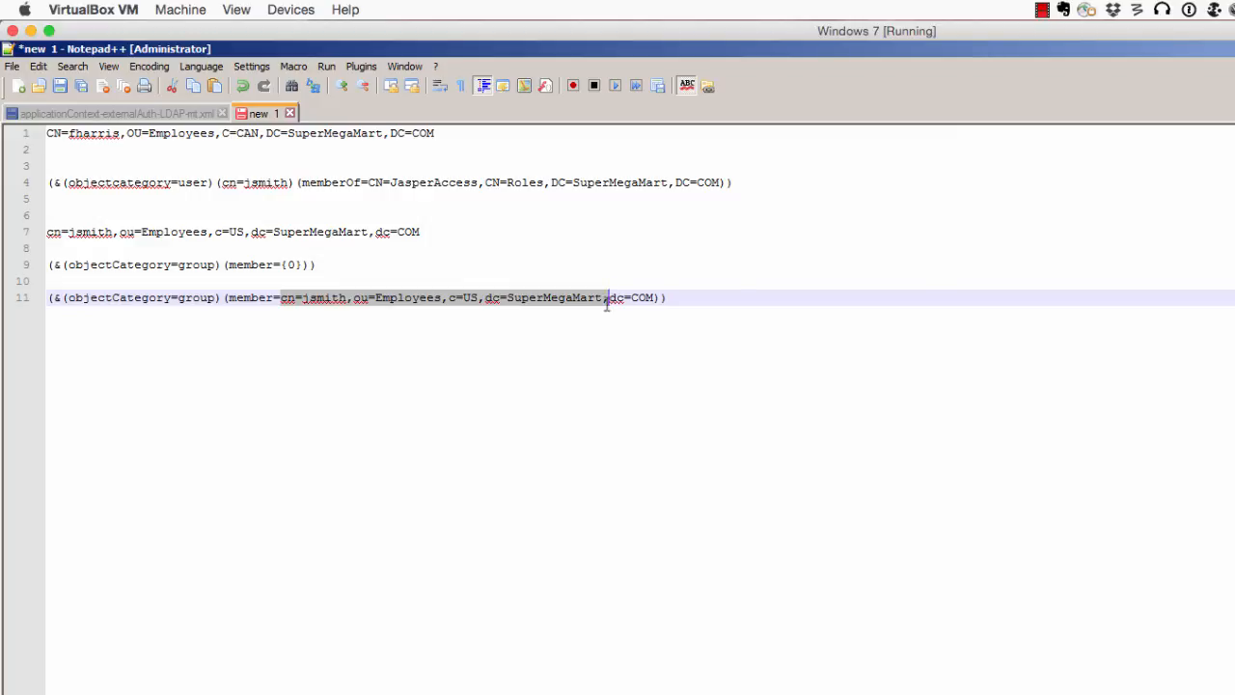
{"action": "key", "text": "End"}
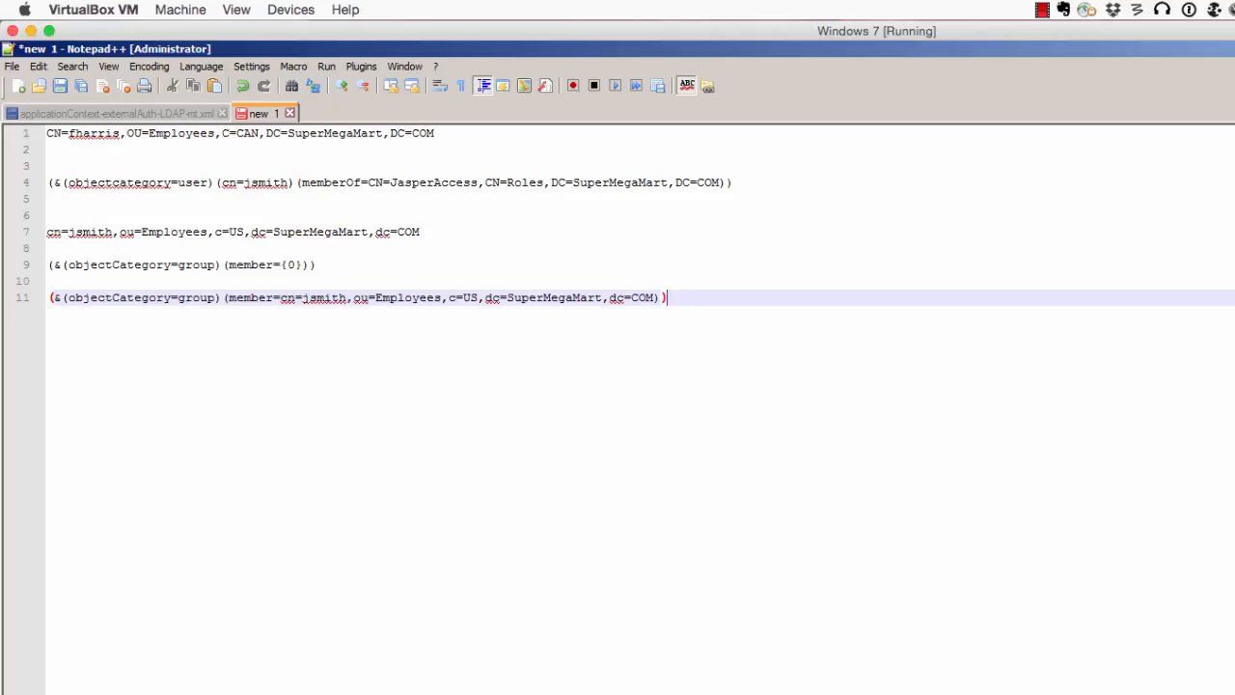
{"action": "key", "text": "alt+Tab"}
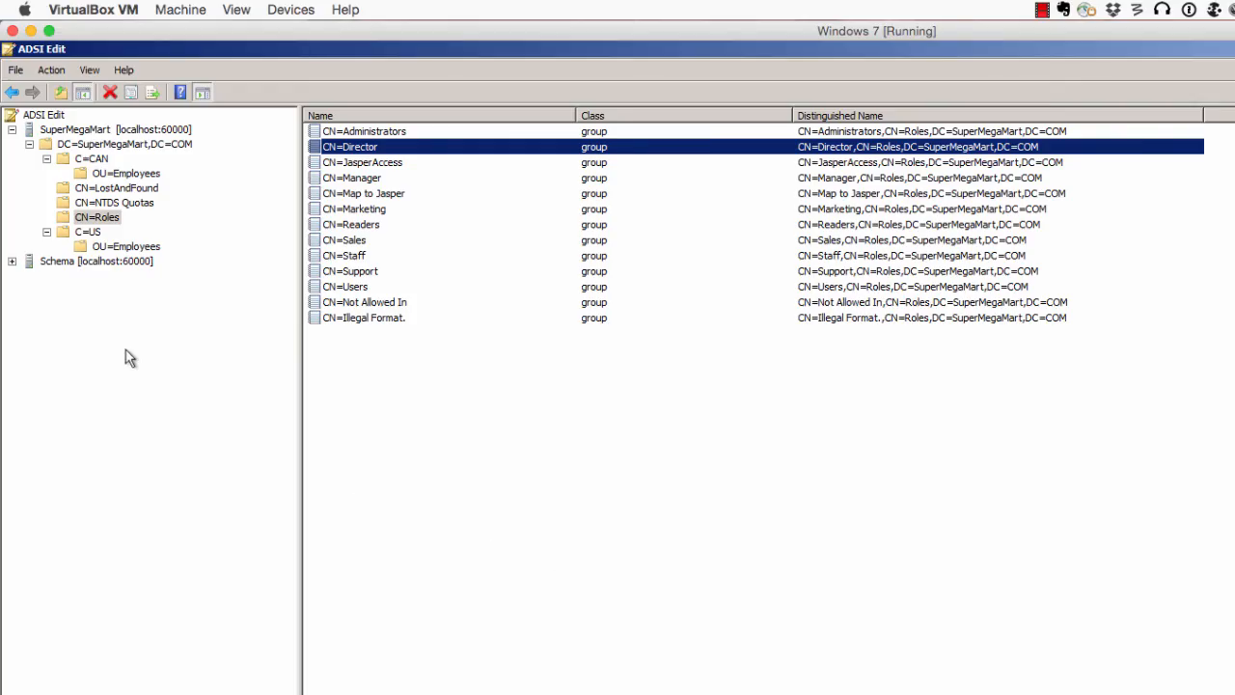
{"action": "left_click", "coordinate": [108, 247]}
{"action": "left_click", "coordinate": [358, 163]}
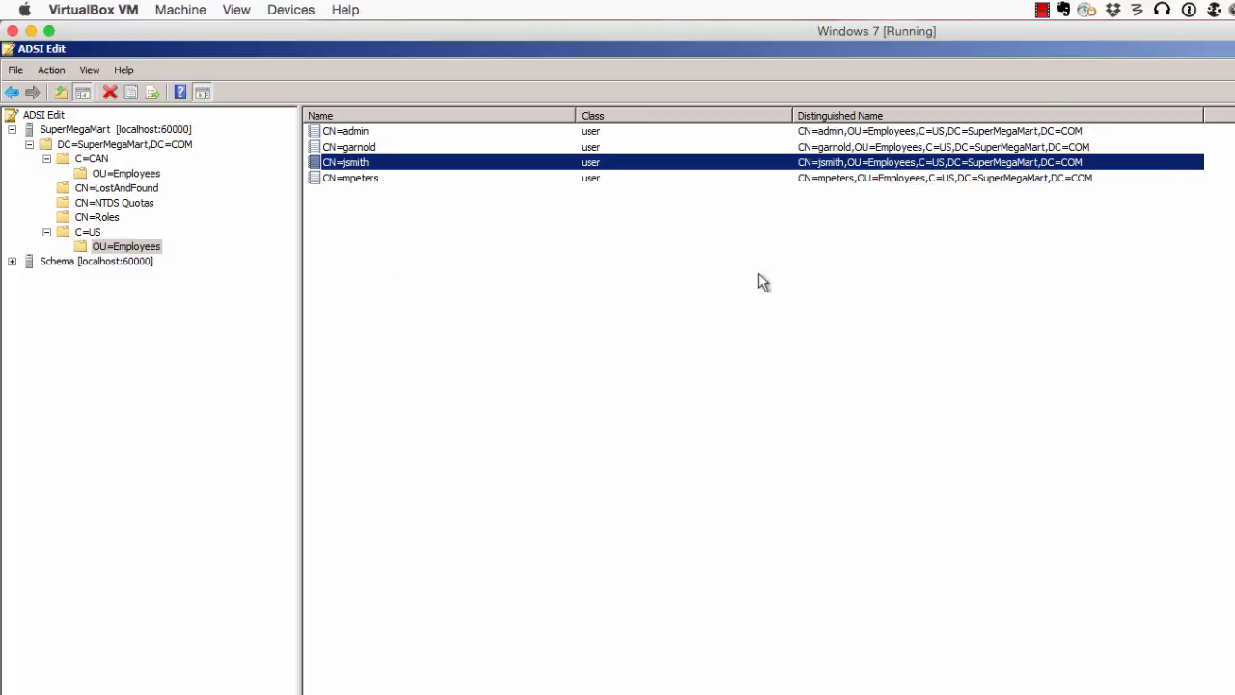
- Switch back to the notes file, copy the member DN from the line 11 filter onto line 13 and remove its member= prefix
{"action": "key", "text": "alt+Tab"}
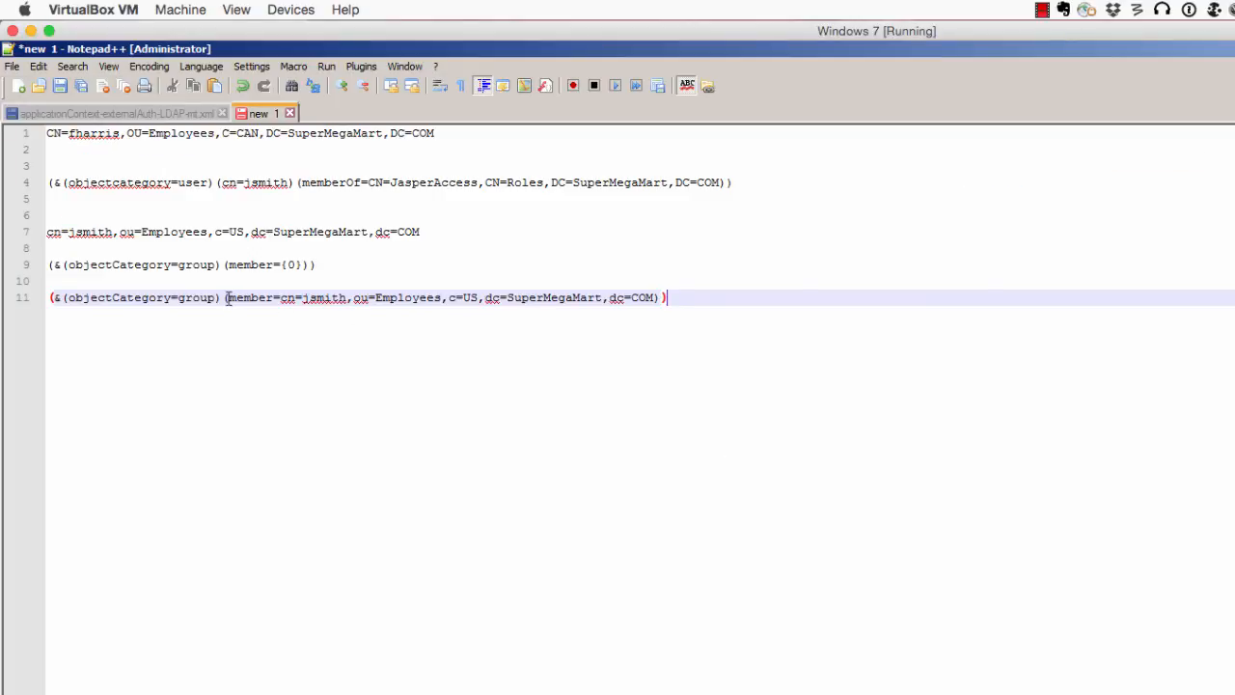
{"action": "left_click_drag", "start_coordinate": [227, 298], "coordinate": [654, 301]}
{"action": "right_click", "coordinate": [654, 301]}
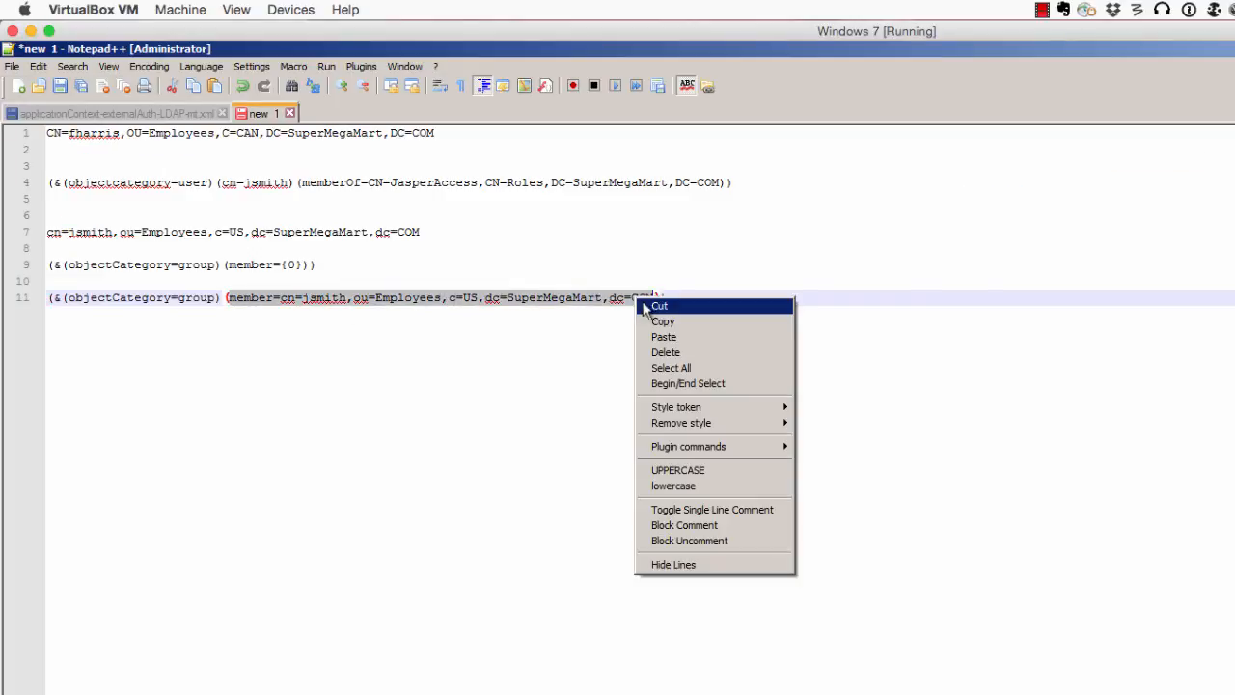
{"action": "left_click", "coordinate": [666, 321]}
{"action": "left_click", "coordinate": [670, 301]}
{"action": "key", "text": "Return"}
{"action": "key", "text": "Return"}
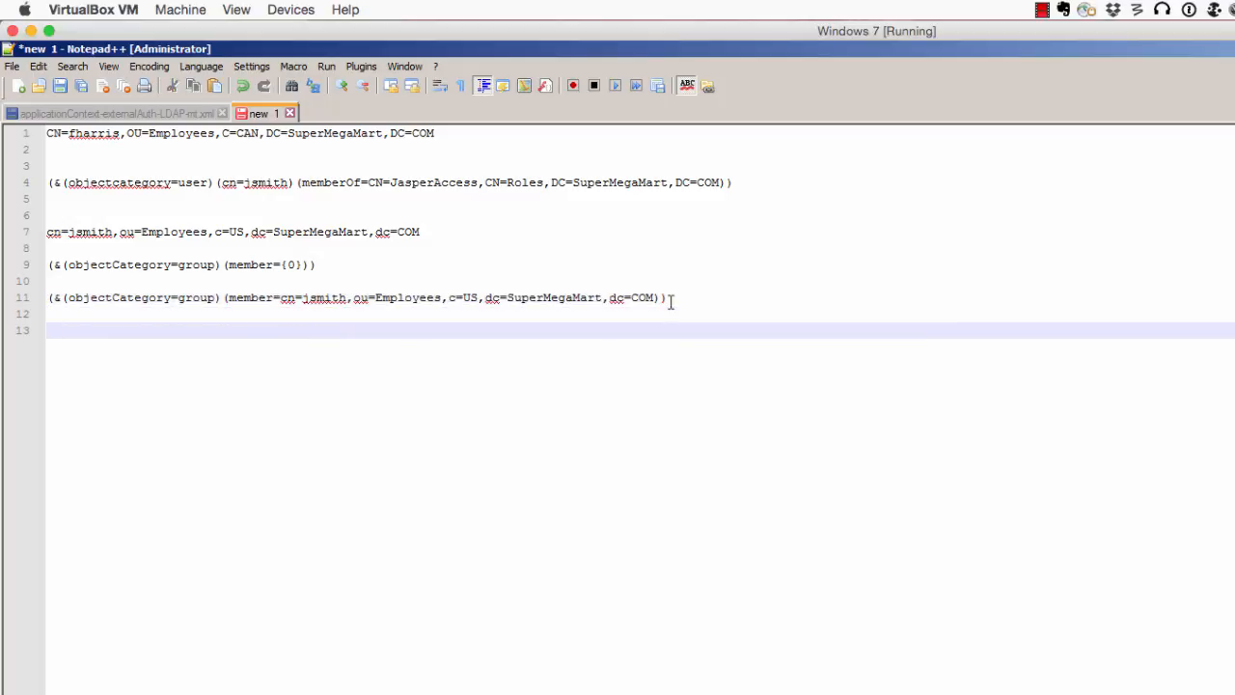
{"action": "key", "text": "ctrl+v"}
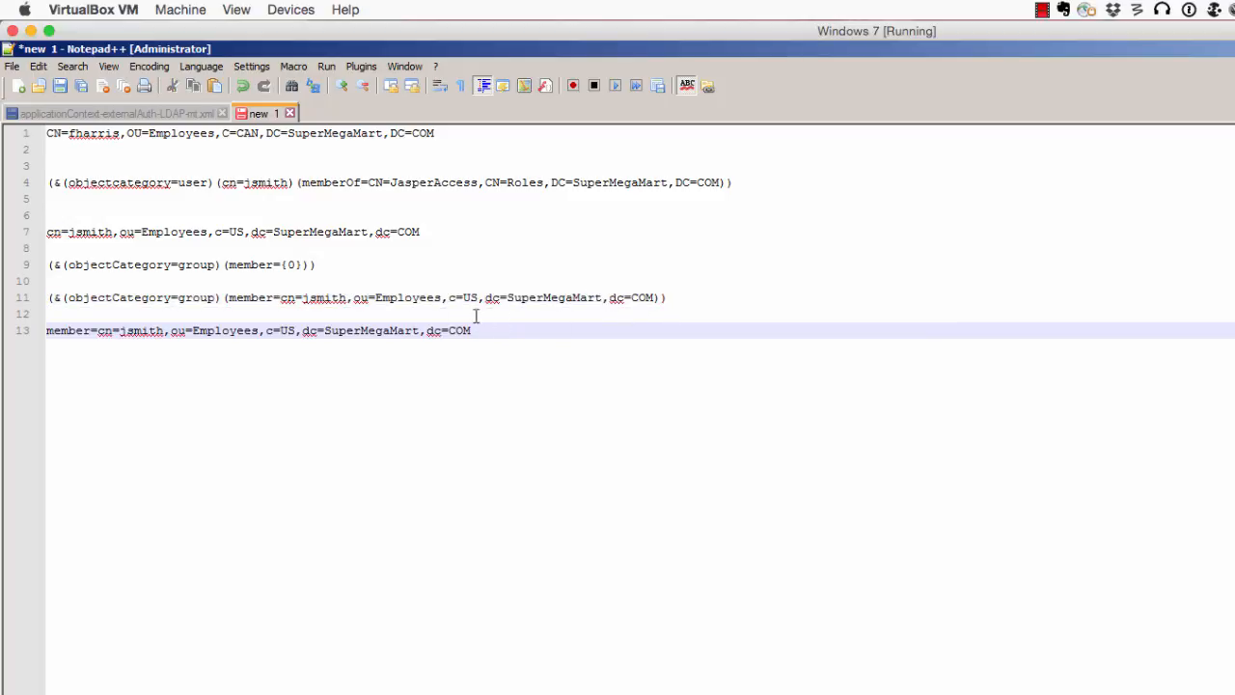
{"action": "left_click_drag", "start_coordinate": [482, 331], "coordinate": [46, 337]}
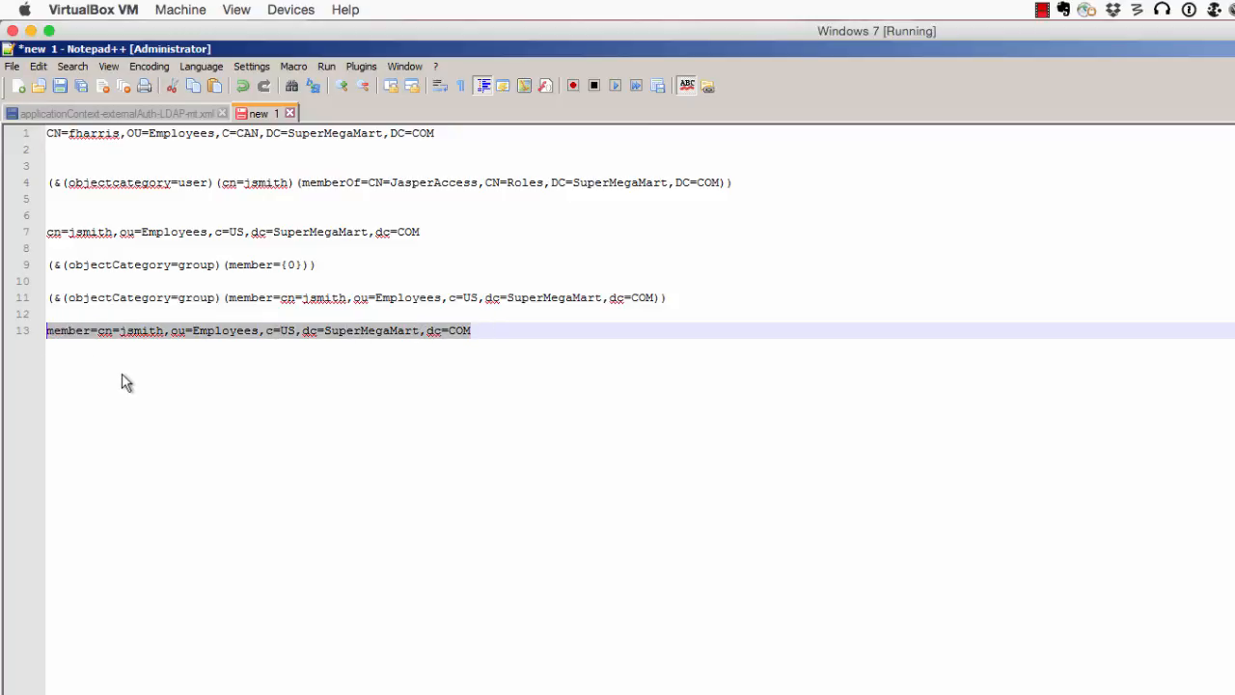
{"action": "left_click", "coordinate": [97, 332]}
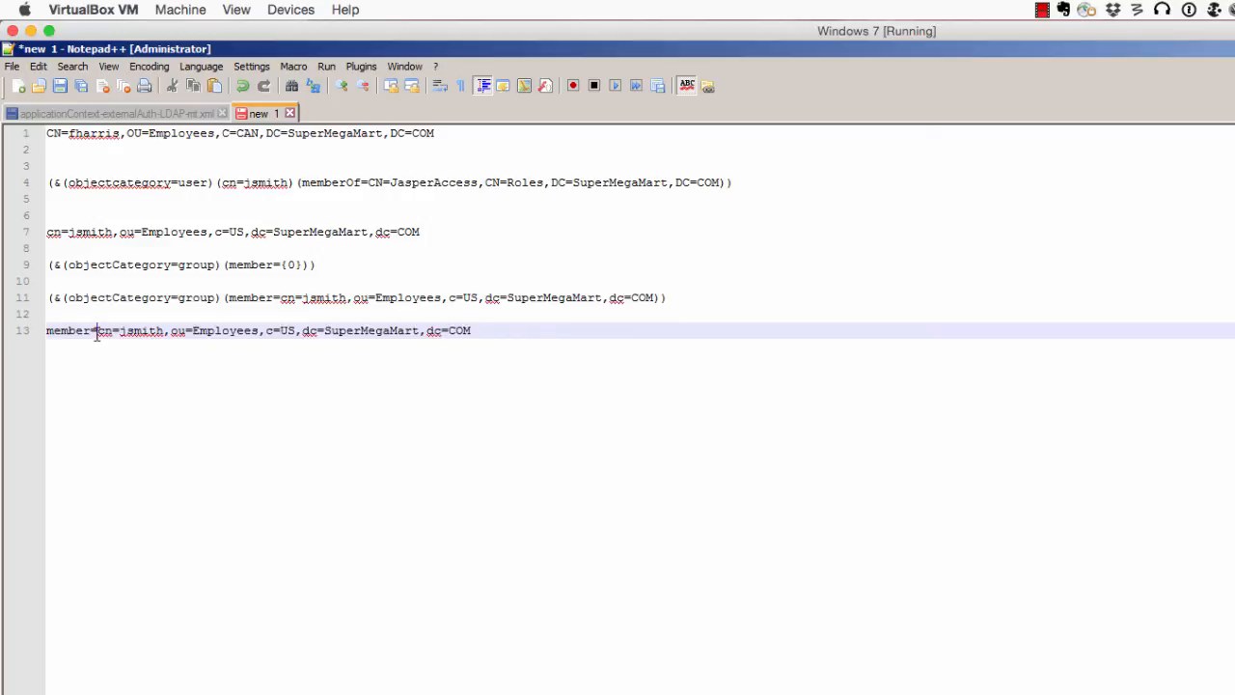
{"action": "left_click_drag", "start_coordinate": [97, 332], "coordinate": [33, 336]}
{"action": "key", "text": "BackSpace"}
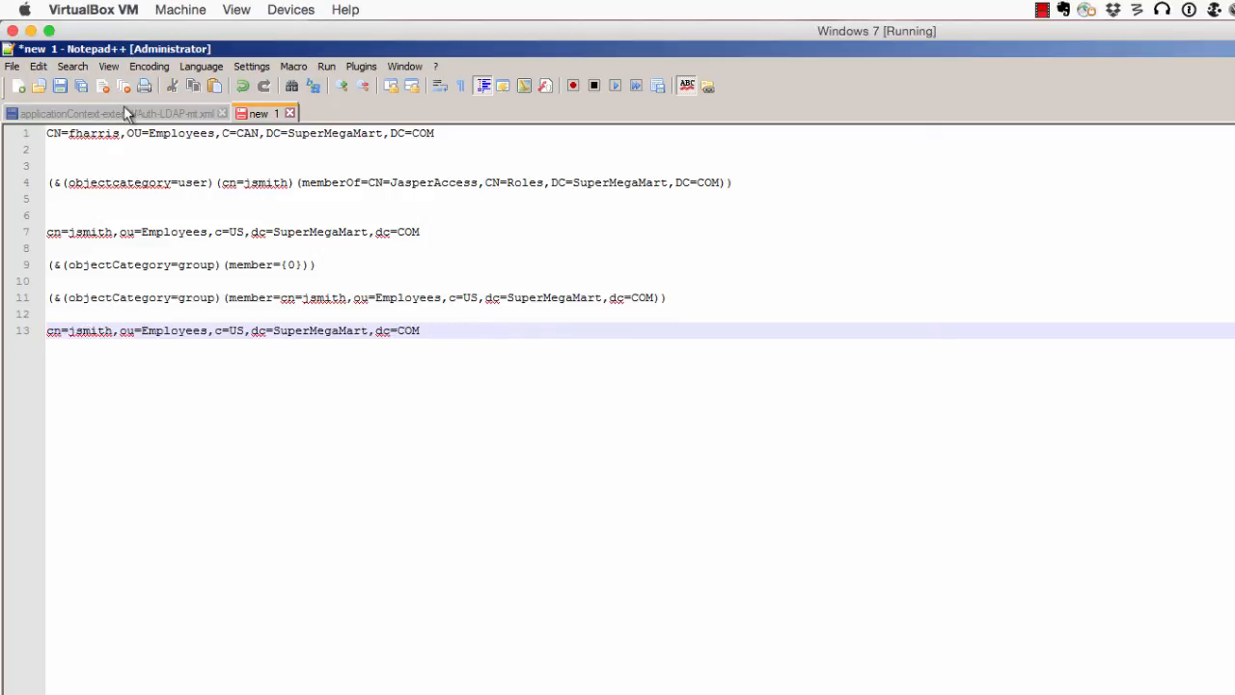
- Copy the DN from line 13 of the notes to a new first line in the XML file's organizationRDNs list and highlight its c=US part
{"action": "left_click_drag", "start_coordinate": [130, 51], "coordinate": [207, 60]}
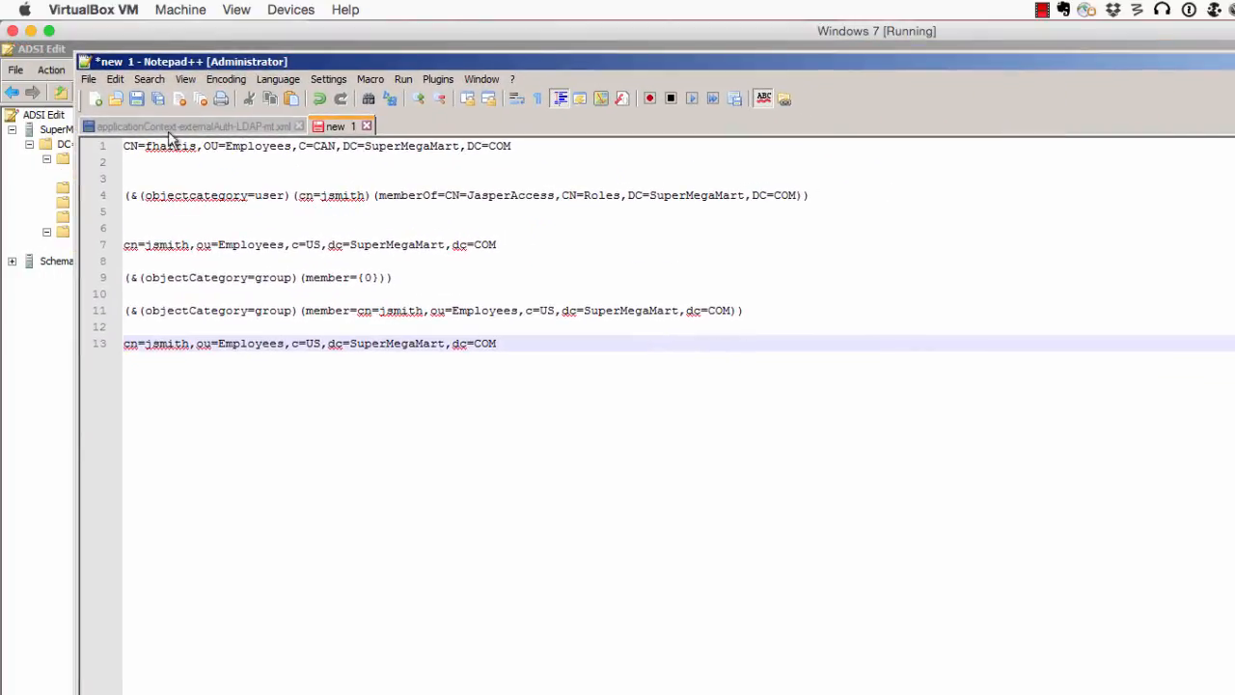
{"action": "left_click", "coordinate": [164, 131]}
{"action": "left_click_drag", "start_coordinate": [157, 132], "coordinate": [440, 162]}
{"action": "left_click", "coordinate": [364, 127]}
{"action": "left_click_drag", "start_coordinate": [500, 343], "coordinate": [123, 344]}
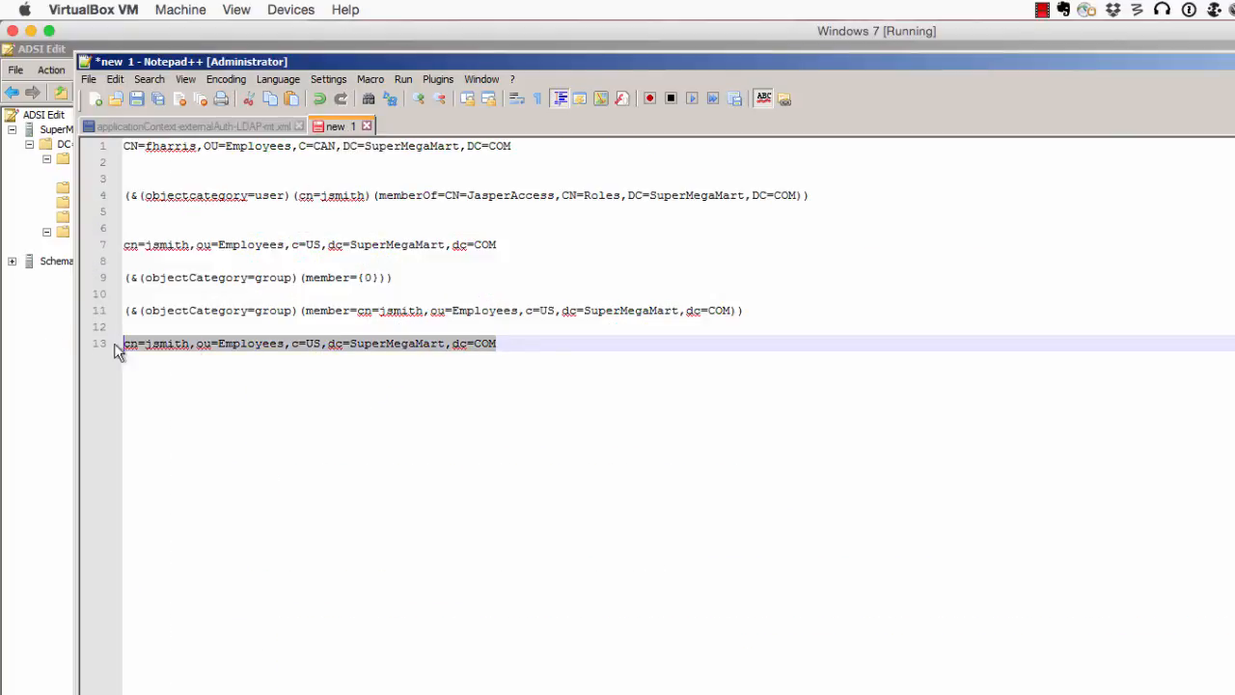
{"action": "right_click", "coordinate": [154, 344]}
{"action": "left_click", "coordinate": [166, 366]}
{"action": "left_click", "coordinate": [173, 126]}
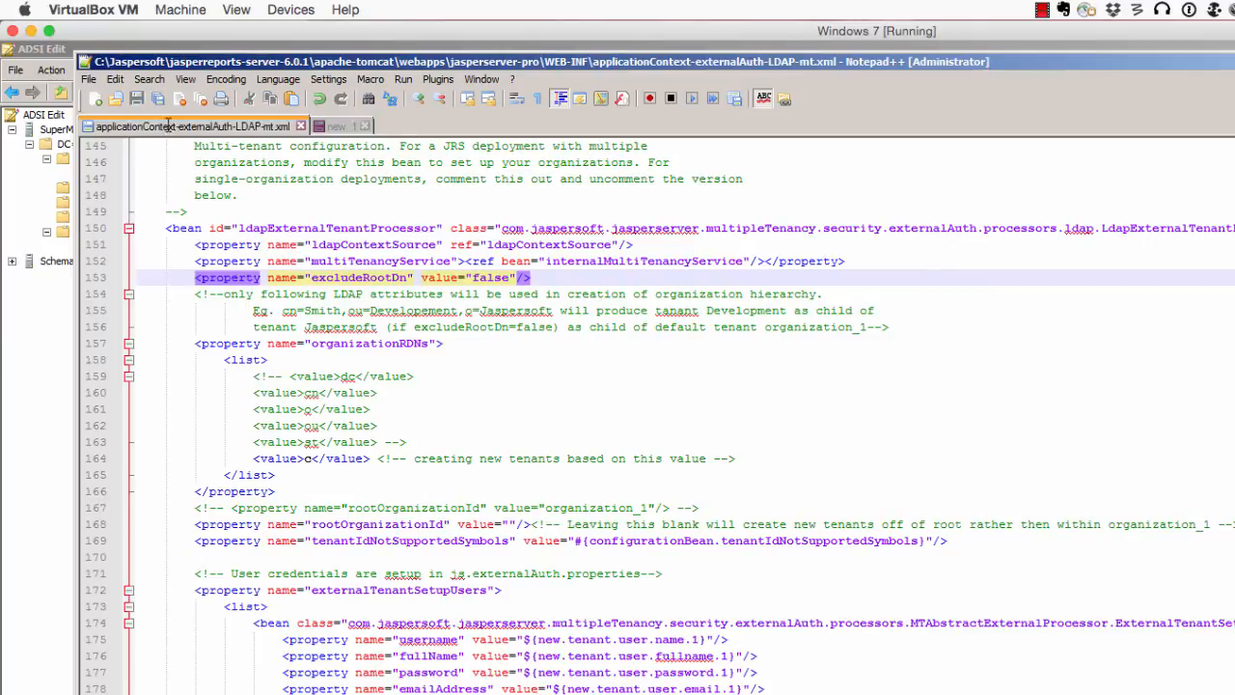
{"action": "left_click", "coordinate": [282, 359]}
{"action": "key", "text": "Return"}
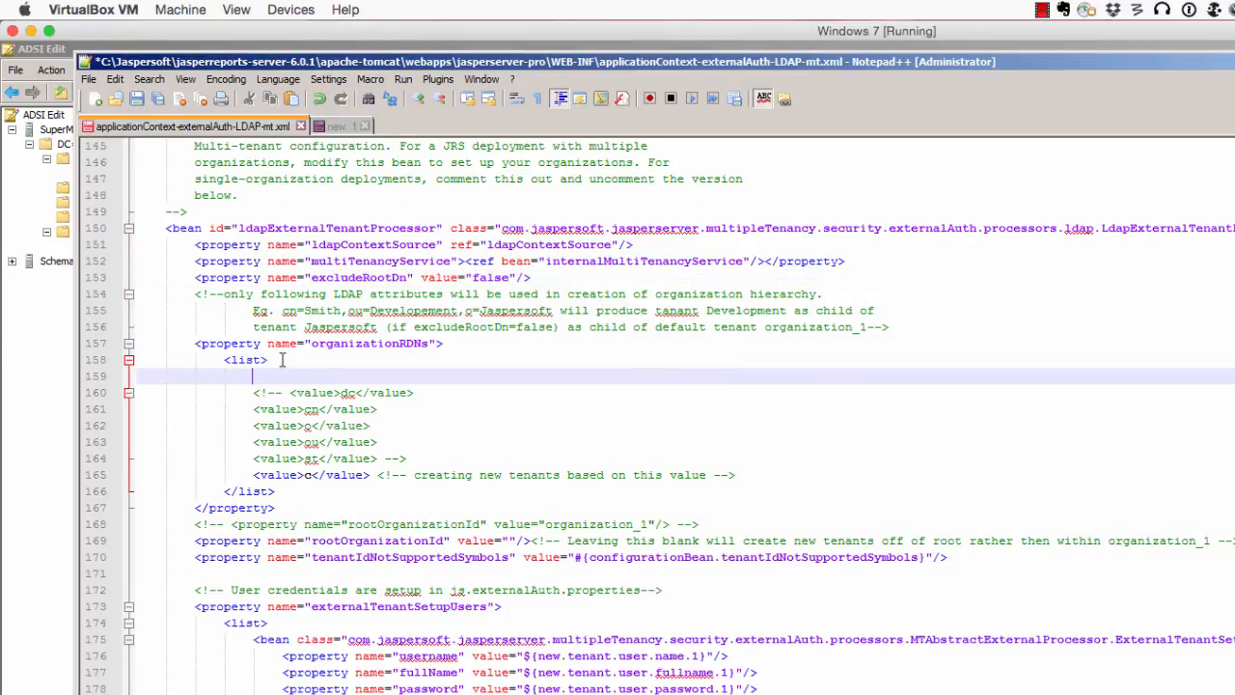
{"action": "key", "text": "ctrl+v"}
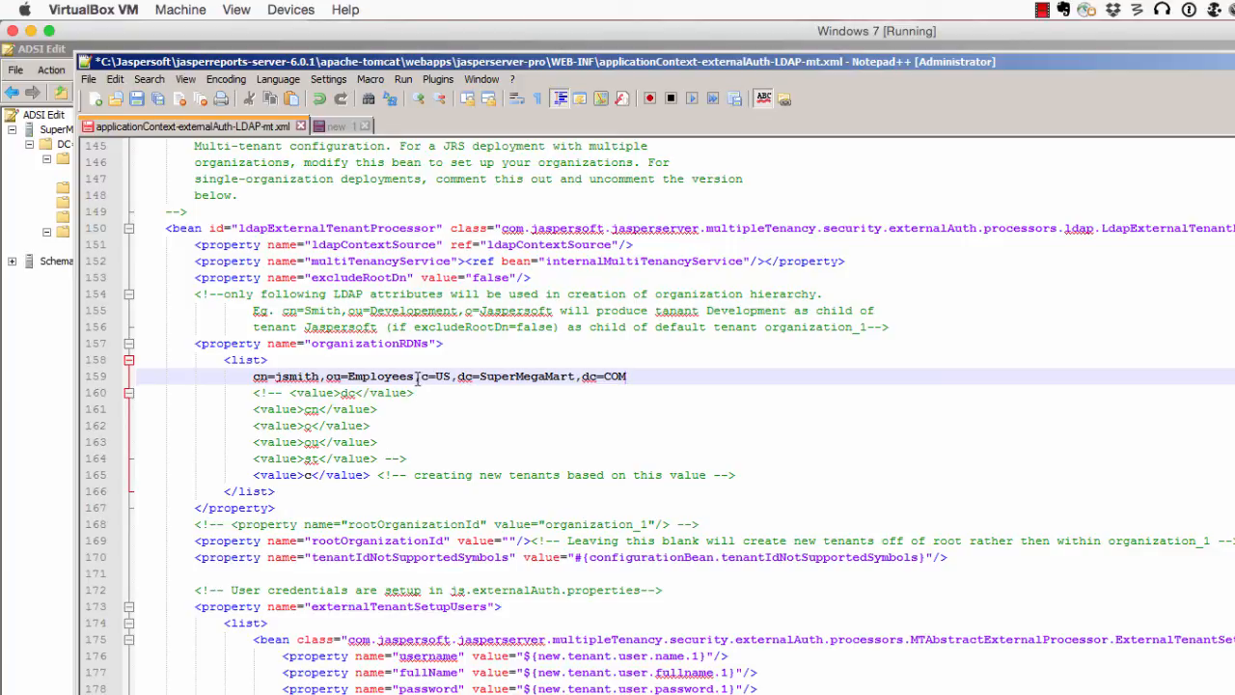
{"action": "left_click_drag", "start_coordinate": [421, 376], "coordinate": [450, 376]}
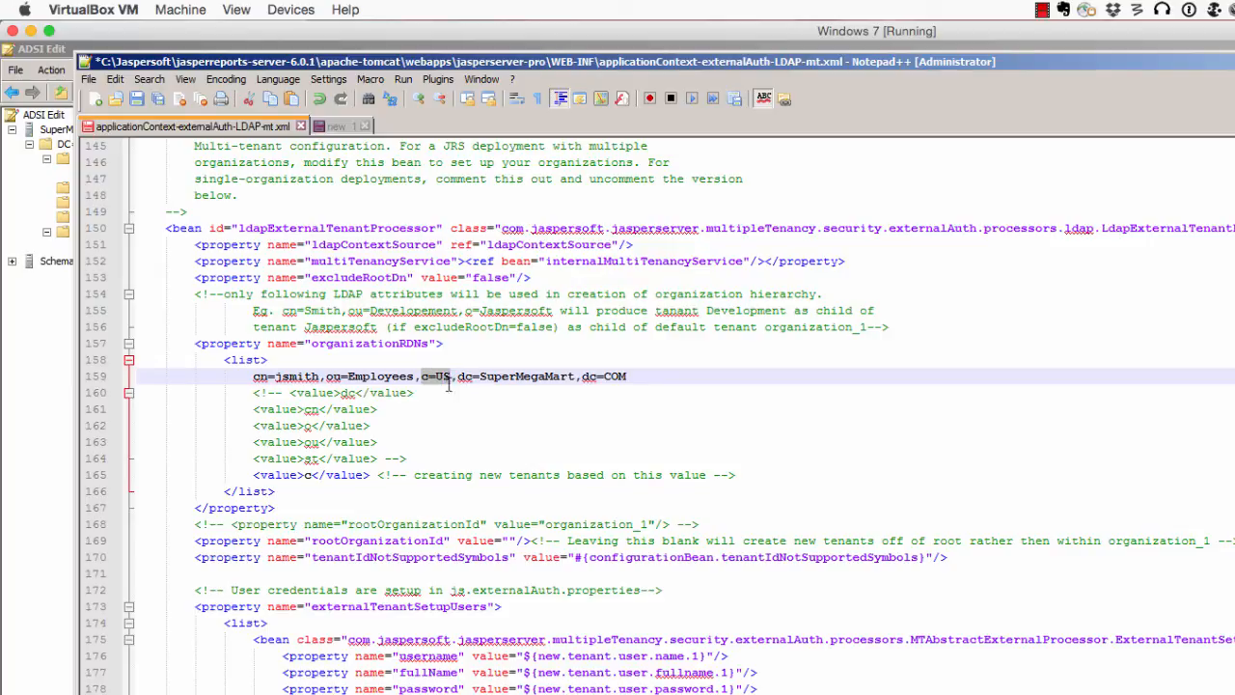
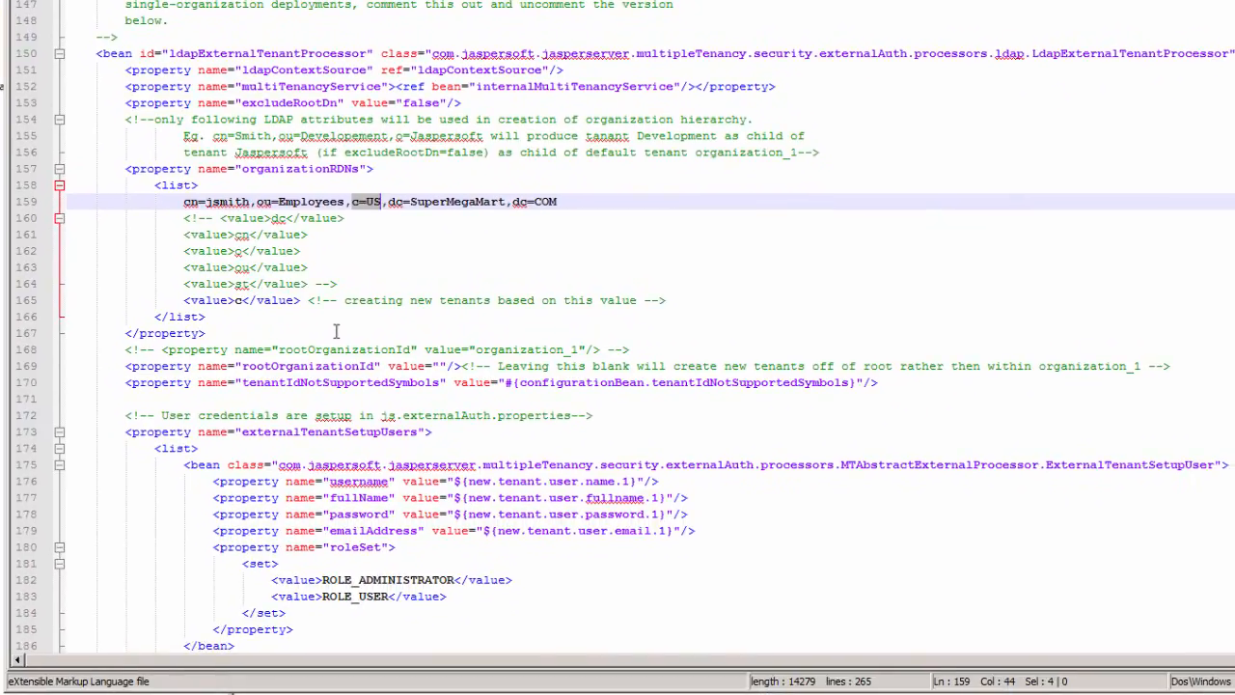
- Examine the externalTenantSetupUsers property, highlighting ROLE_ADMINISTRATOR, ROLE_USER and the whole block
{"action": "scroll", "coordinate": [336, 332], "scroll_direction": "down", "scroll_amount": 1}
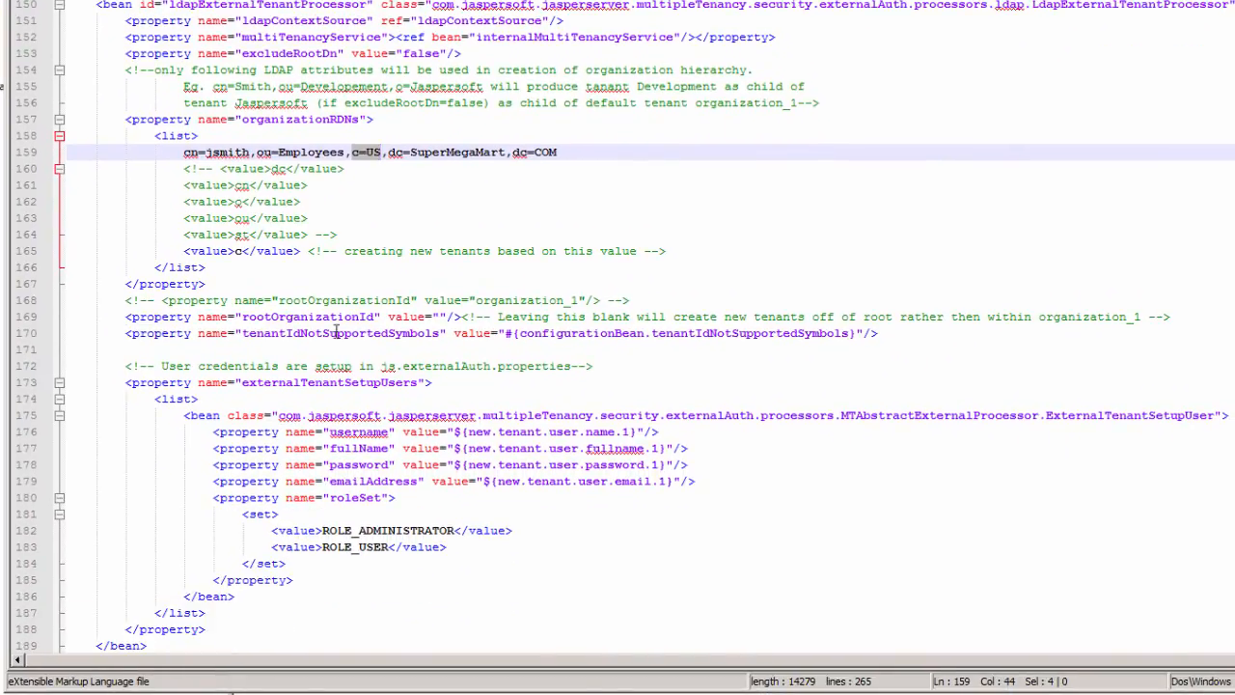
{"action": "scroll", "coordinate": [335, 332], "scroll_direction": "down", "scroll_amount": 1}
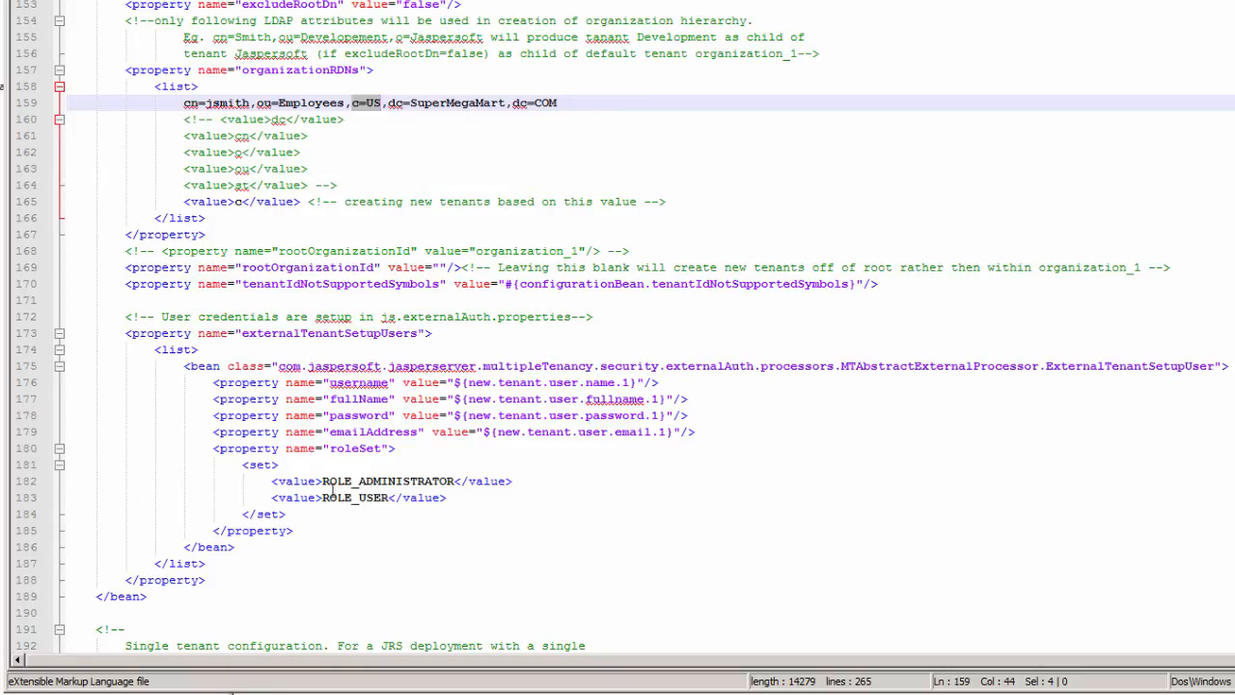
{"action": "left_click_drag", "start_coordinate": [322, 481], "coordinate": [454, 481]}
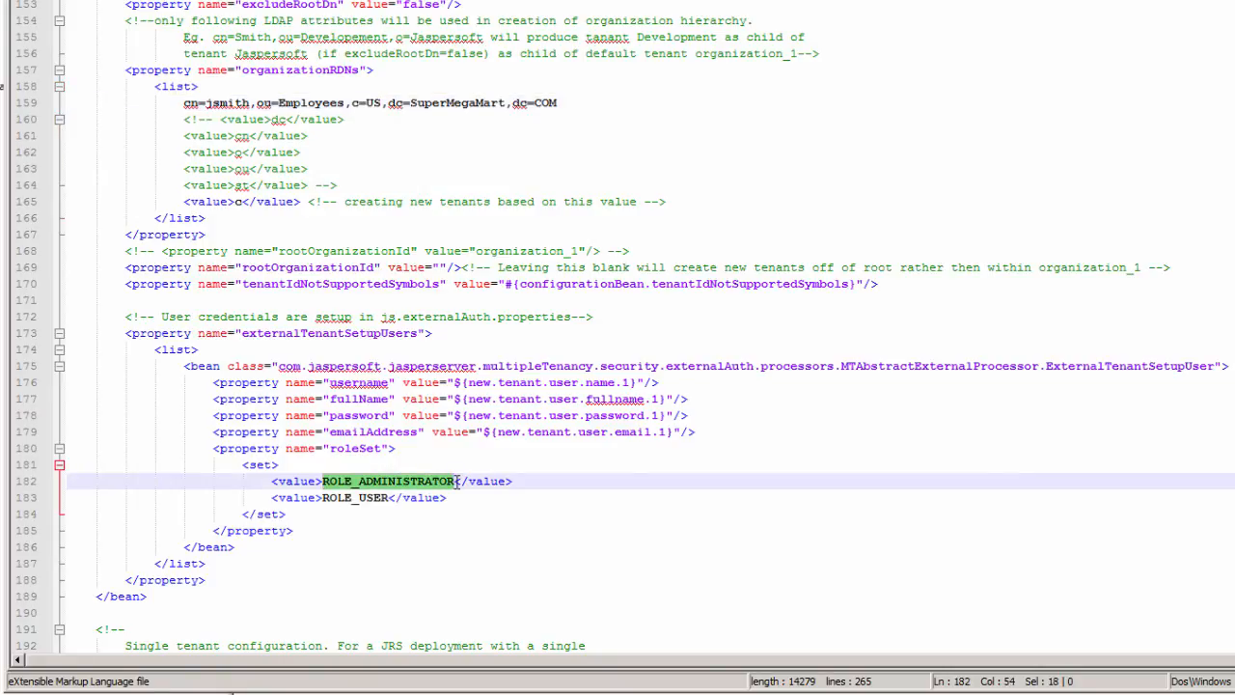
{"action": "left_click_drag", "start_coordinate": [323, 498], "coordinate": [387, 497]}
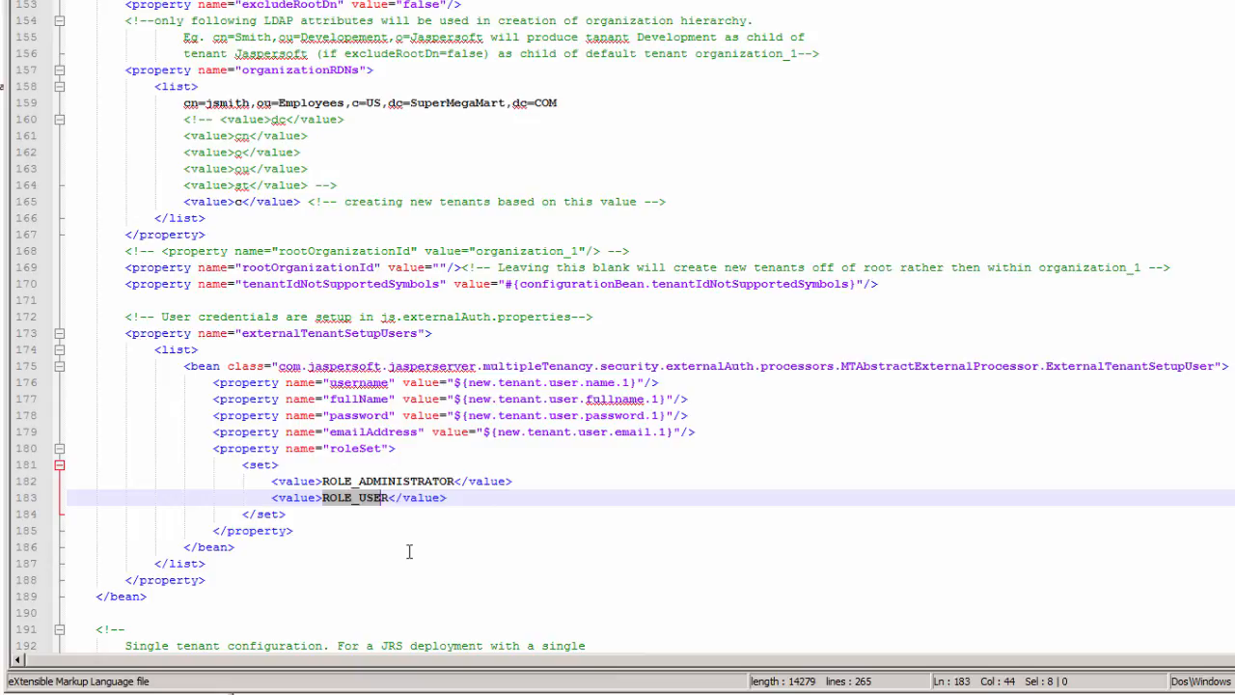
{"action": "left_click_drag", "start_coordinate": [126, 332], "coordinate": [222, 579]}
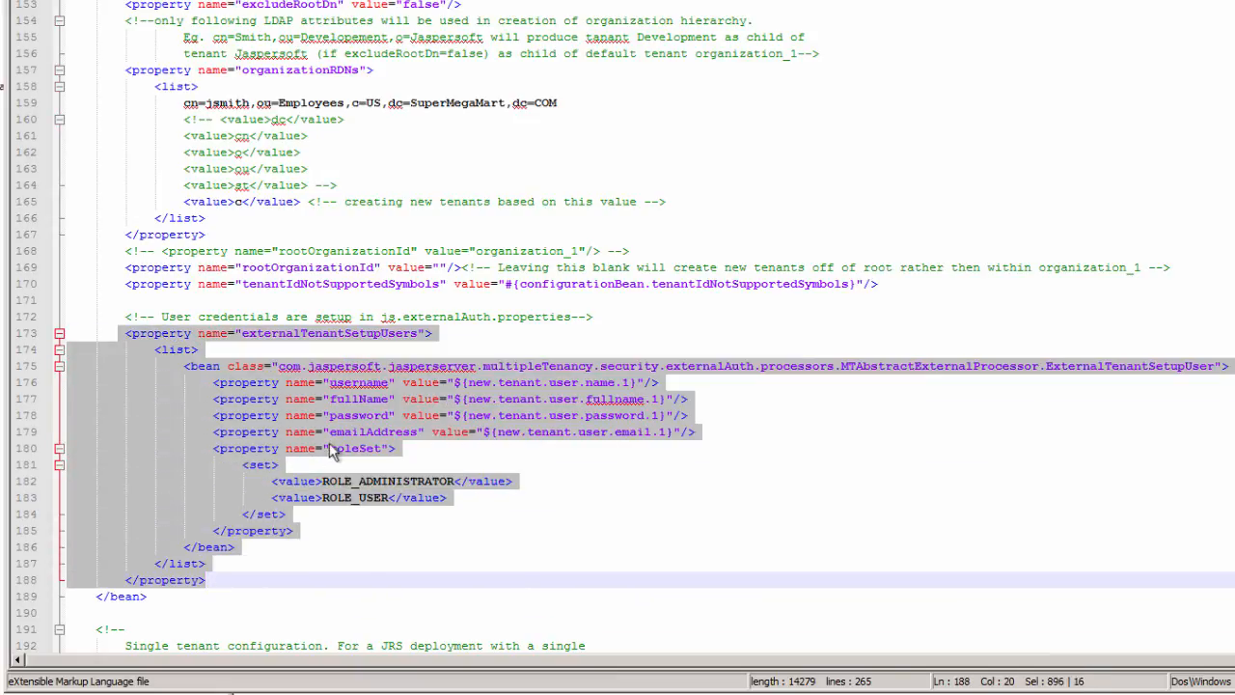
{"action": "left_click", "coordinate": [259, 398]}
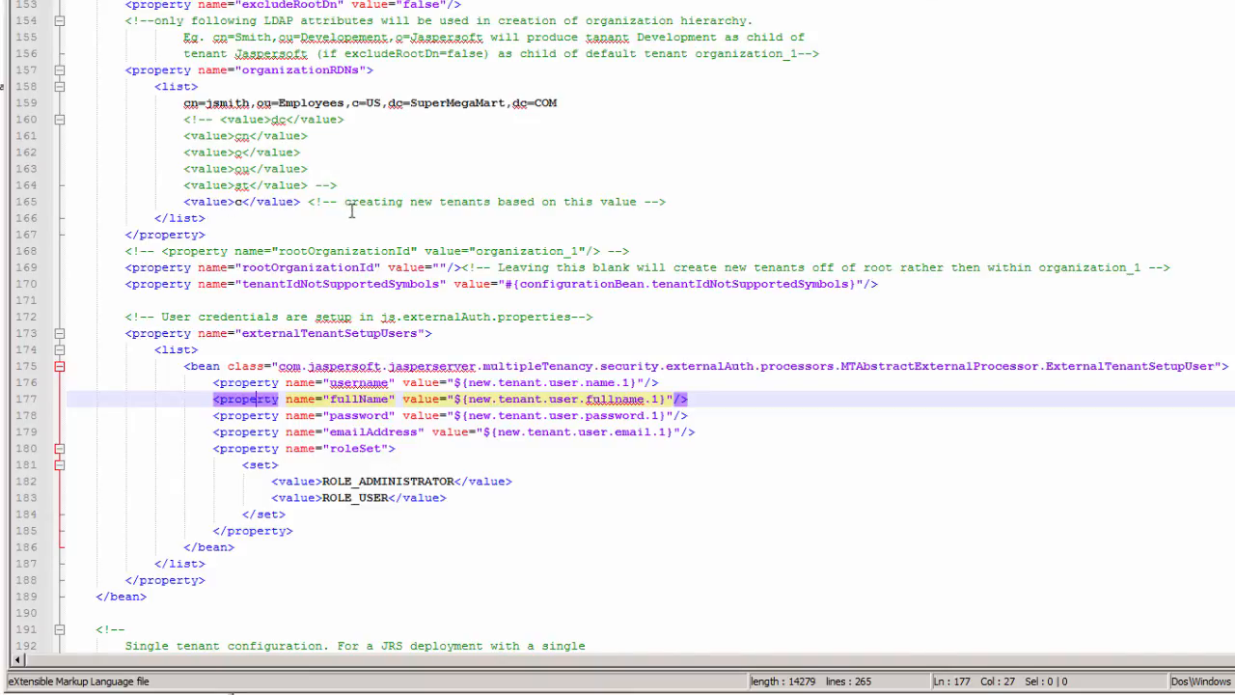
{"action": "scroll", "coordinate": [350, 215], "scroll_direction": "up", "scroll_amount": 1}
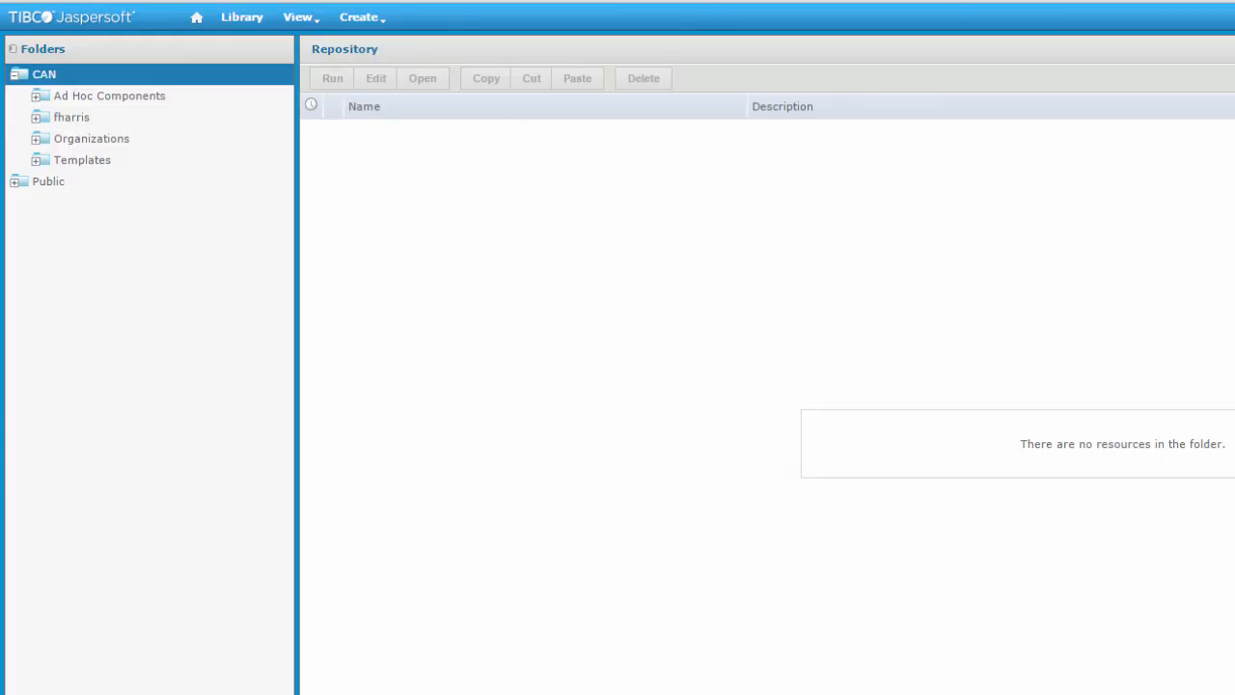
- View the properties of the default user folder under CAN in the repository and close them without changes
{"action": "left_click", "coordinate": [72, 120]}
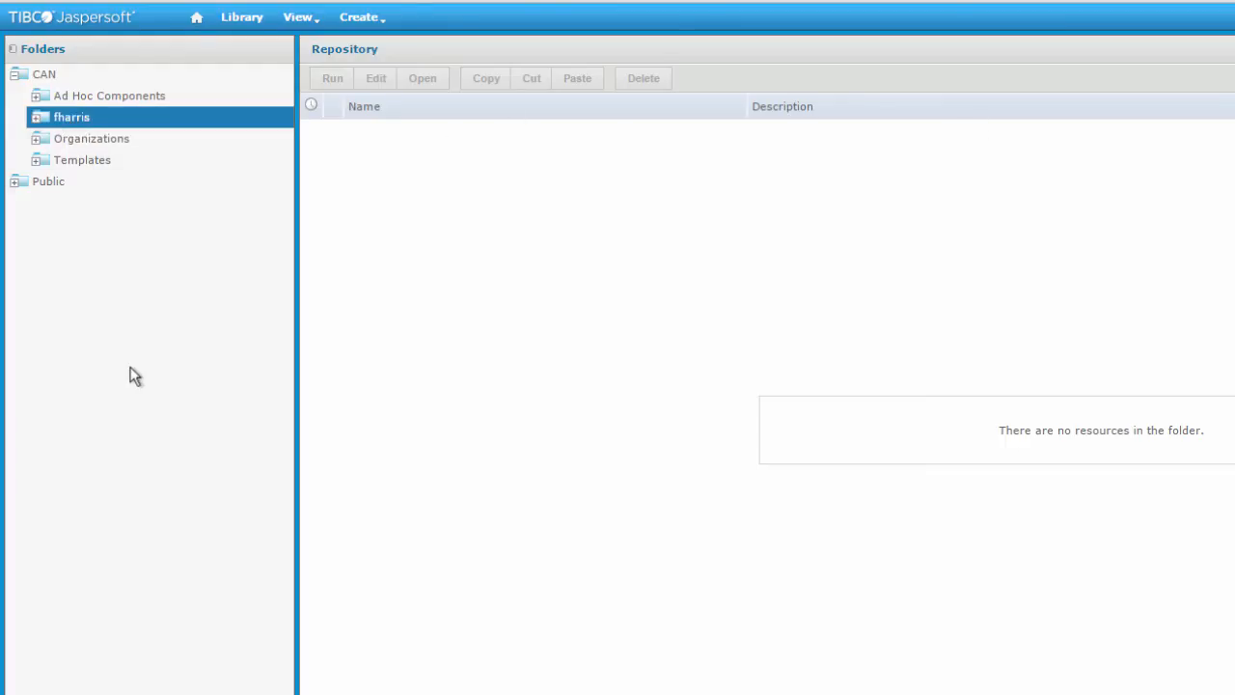
{"action": "right_click", "coordinate": [74, 123]}
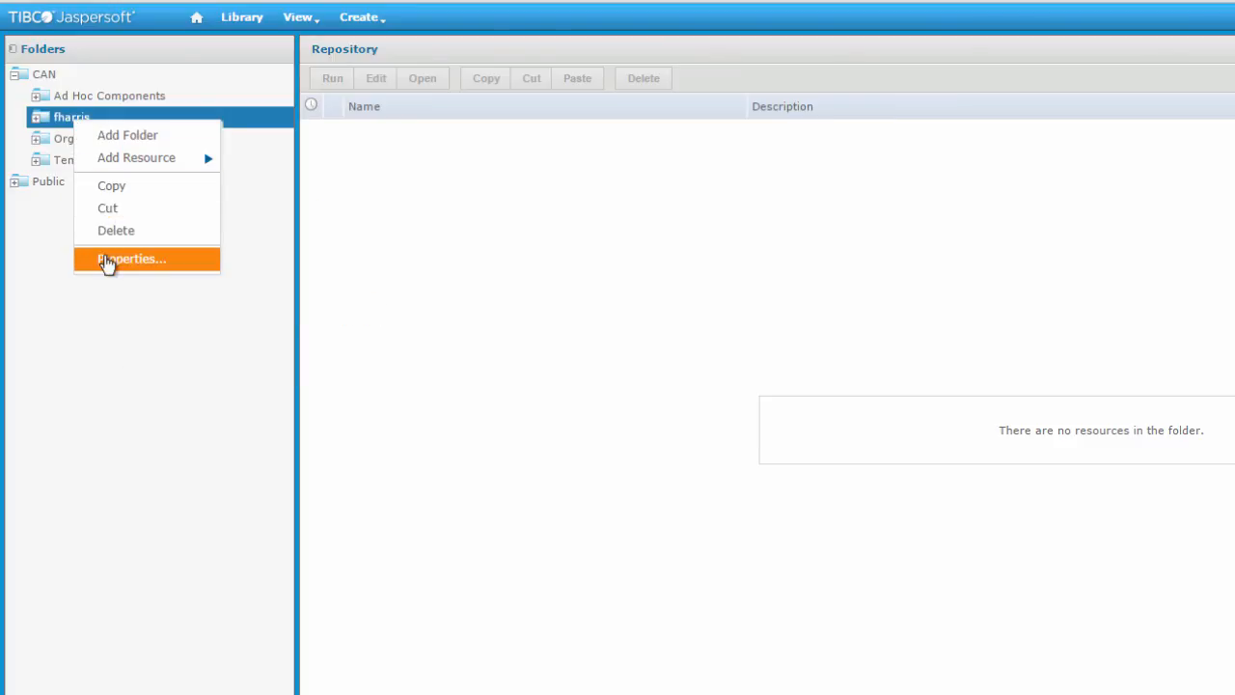
{"action": "left_click", "coordinate": [105, 261]}
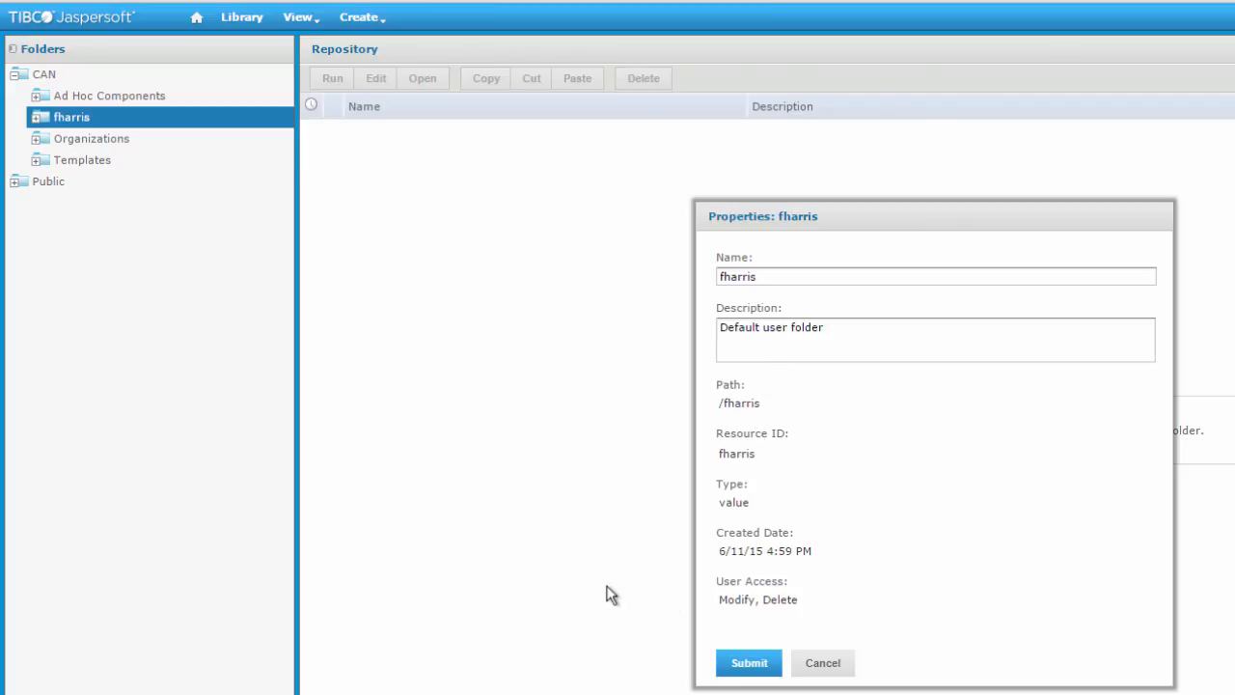
{"action": "left_click", "coordinate": [822, 663]}
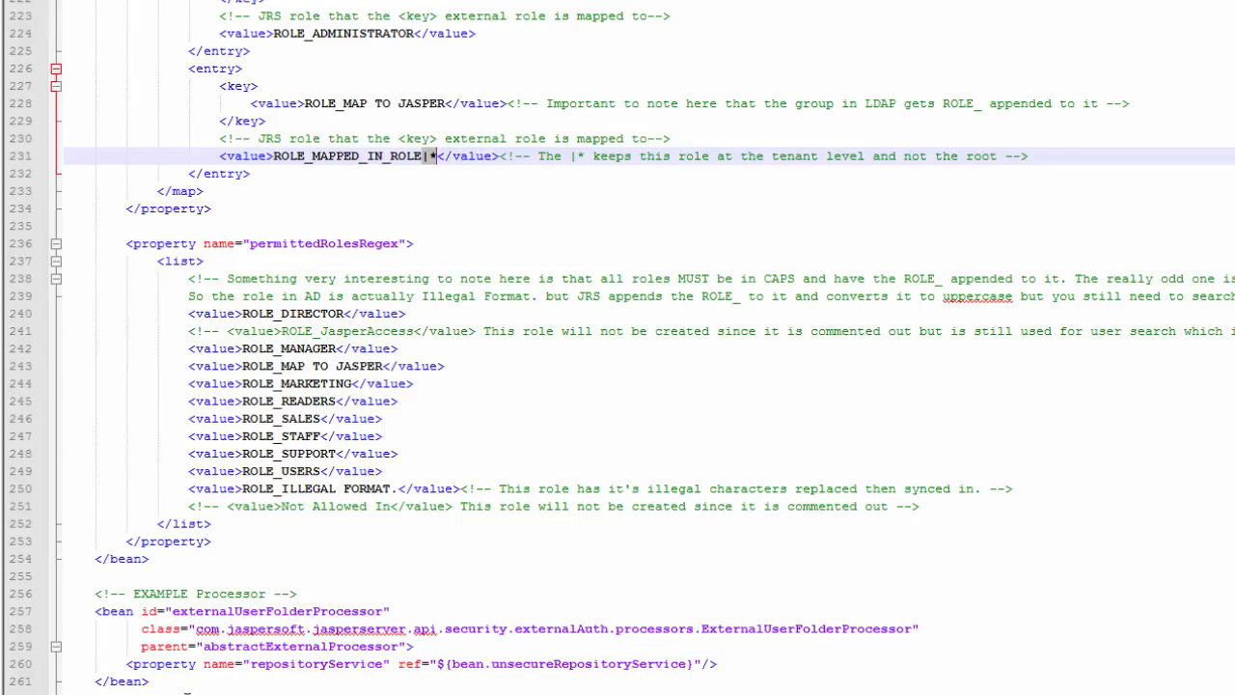
- Switch to the XML configuration file and highlight the externalUserFolderProcessor bean ID on line 257
{"action": "left_click", "coordinate": [177, 613]}
{"action": "left_click_drag", "start_coordinate": [194, 613], "coordinate": [382, 613]}
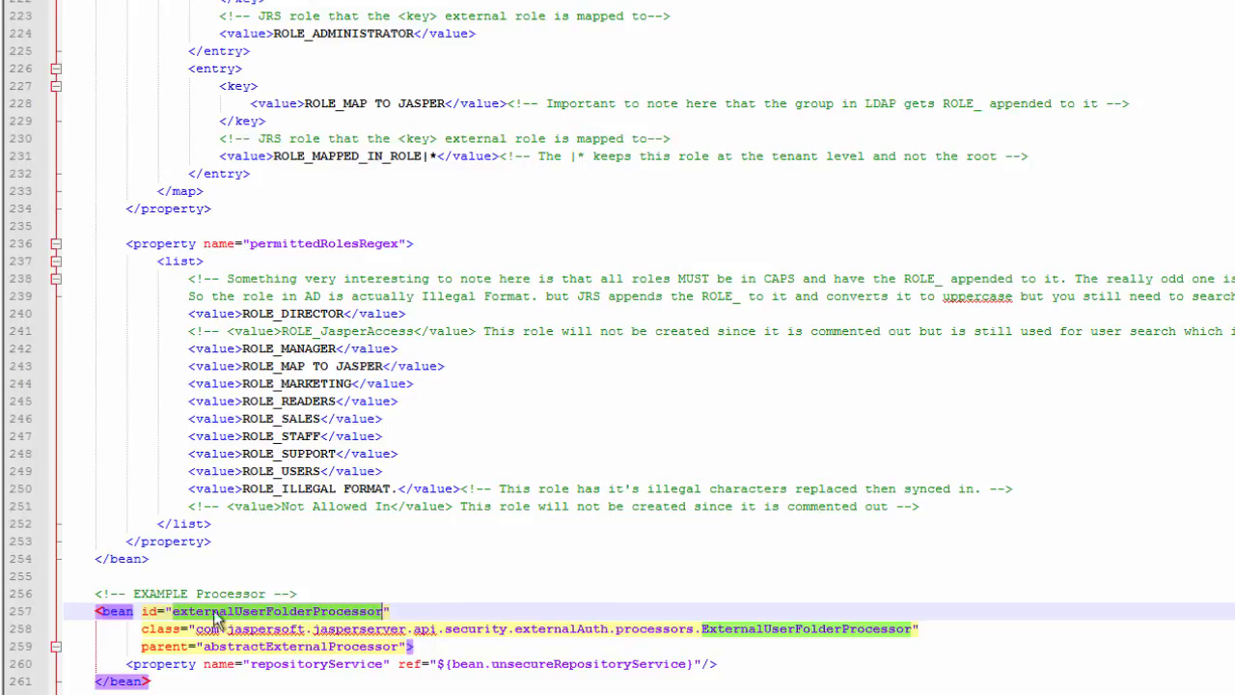
{"action": "left_click", "coordinate": [283, 681]}
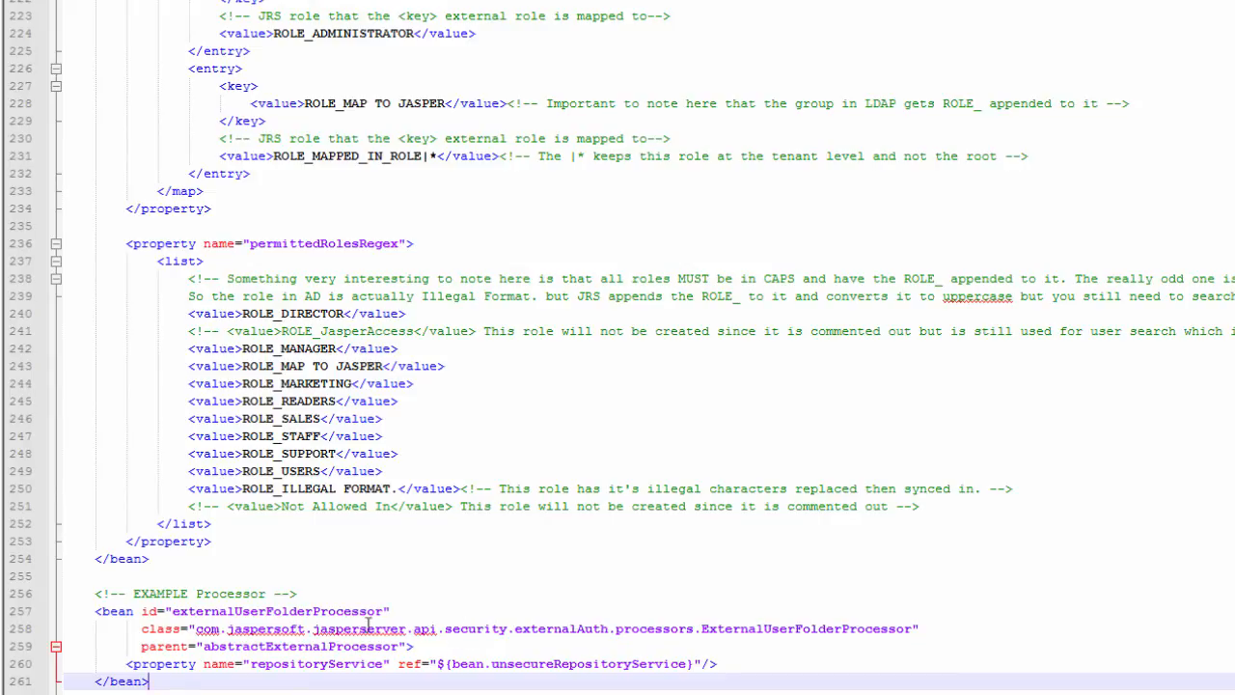
{"action": "double_click", "coordinate": [205, 610]}
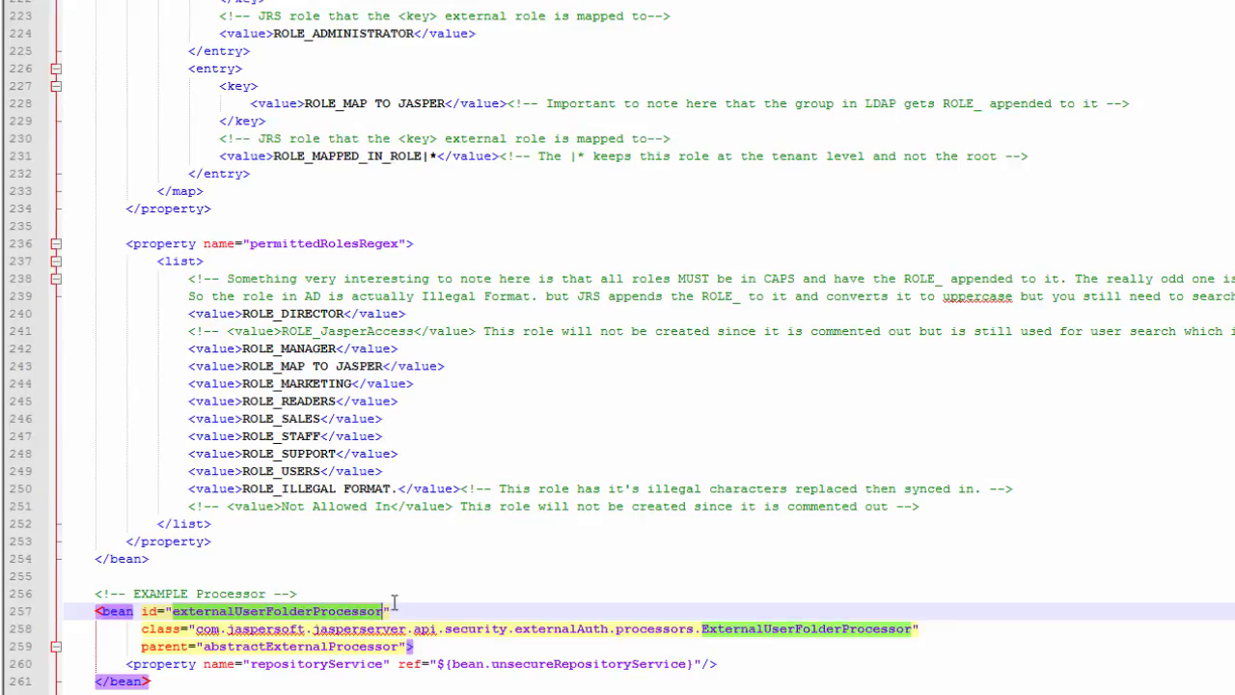
- Locate the externalUserFolderProcessor reference in the externalDataSynchronizer bean's externalUserProcessors list and place the cursor at the end of line 131
{"action": "scroll", "coordinate": [506, 568], "scroll_direction": "up", "scroll_amount": 7}
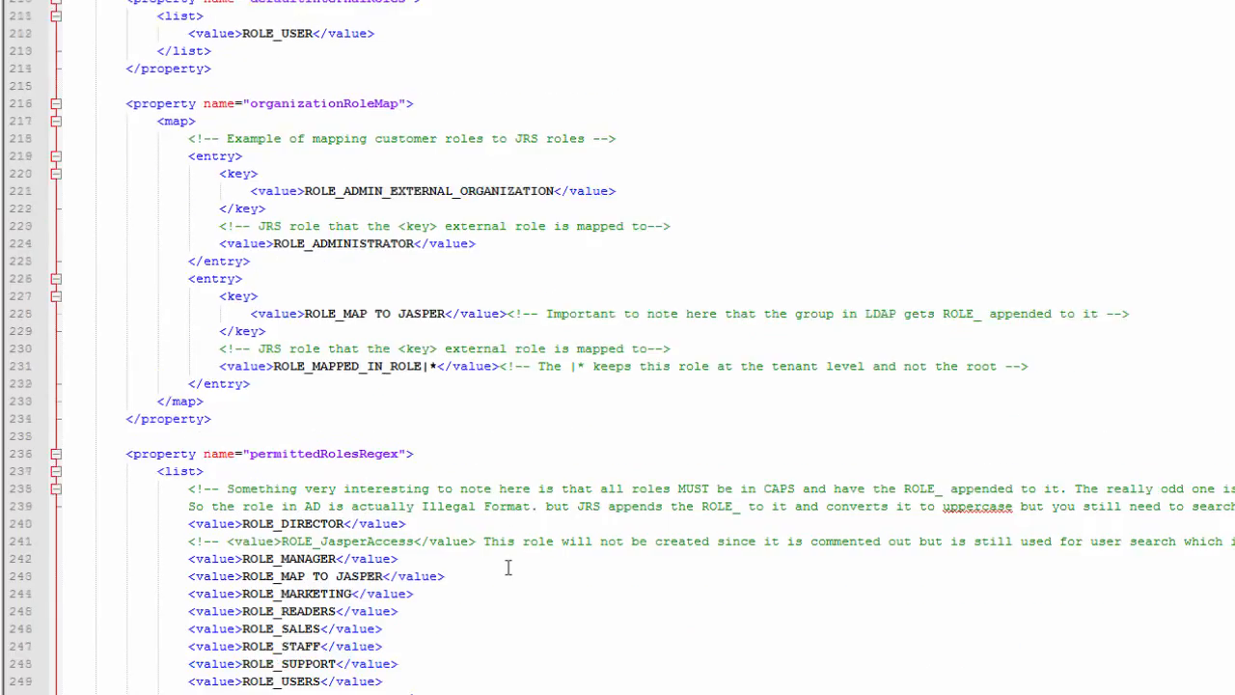
{"action": "scroll", "coordinate": [507, 567], "scroll_direction": "up", "scroll_amount": 7}
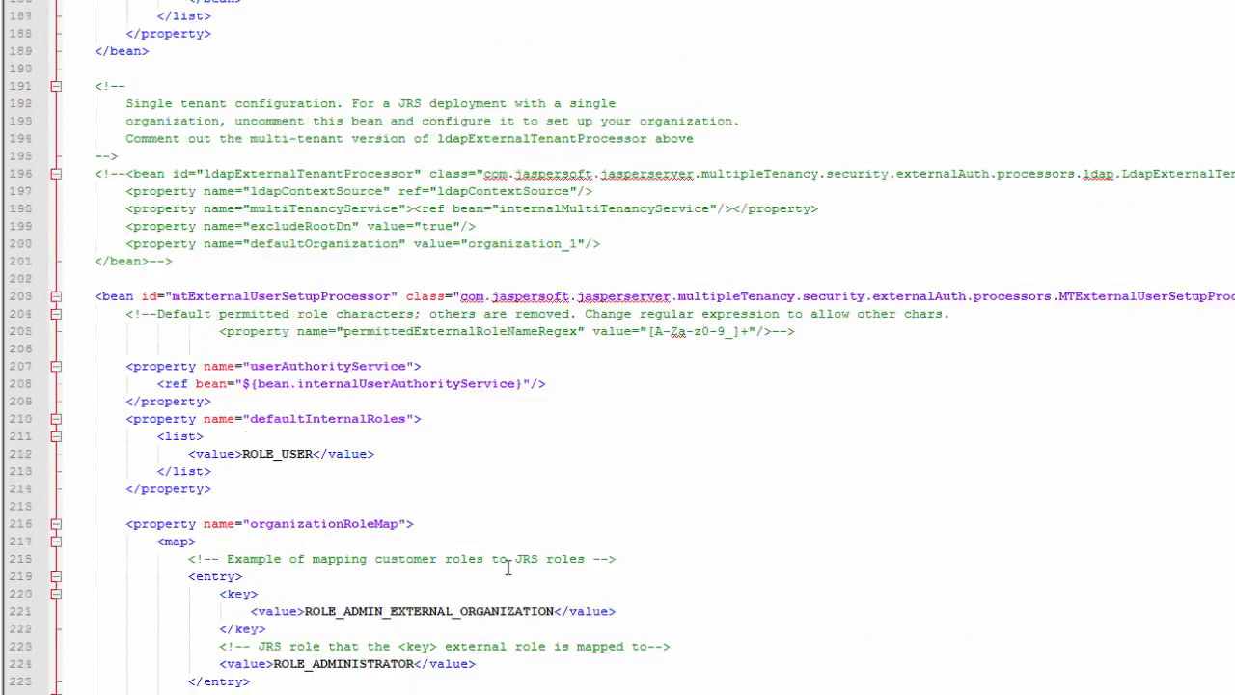
{"action": "scroll", "coordinate": [508, 568], "scroll_direction": "up", "scroll_amount": 11}
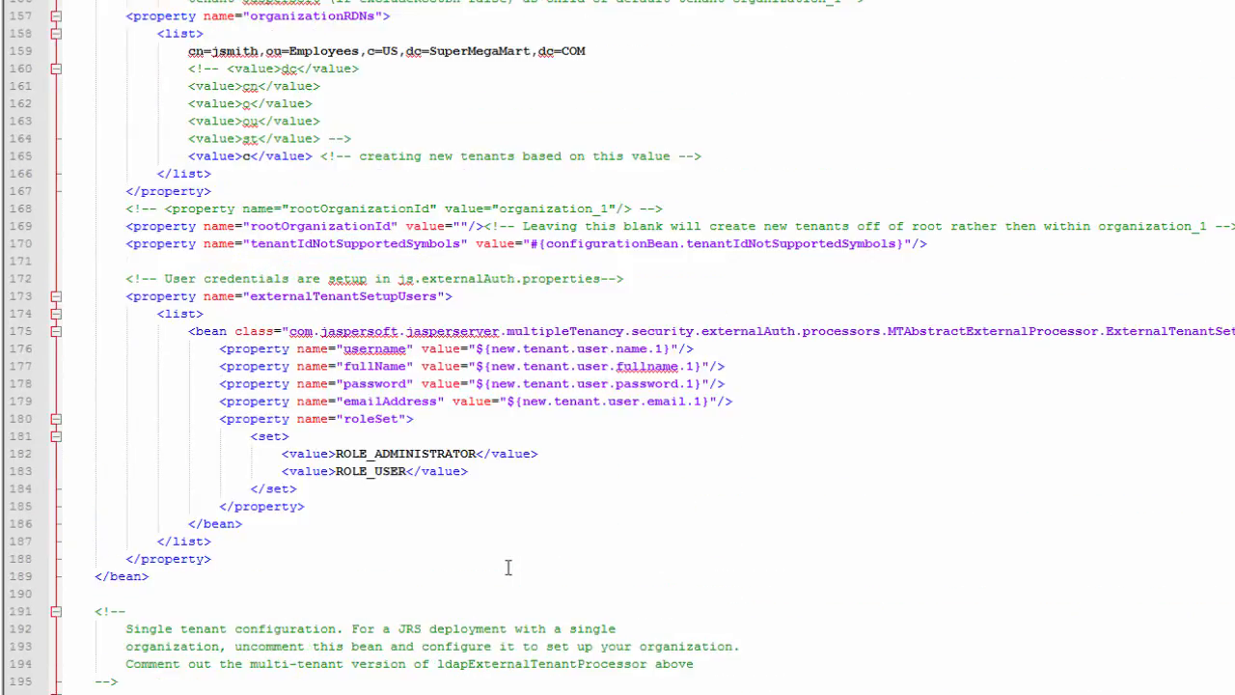
{"action": "scroll", "coordinate": [507, 568], "scroll_direction": "up", "scroll_amount": 3}
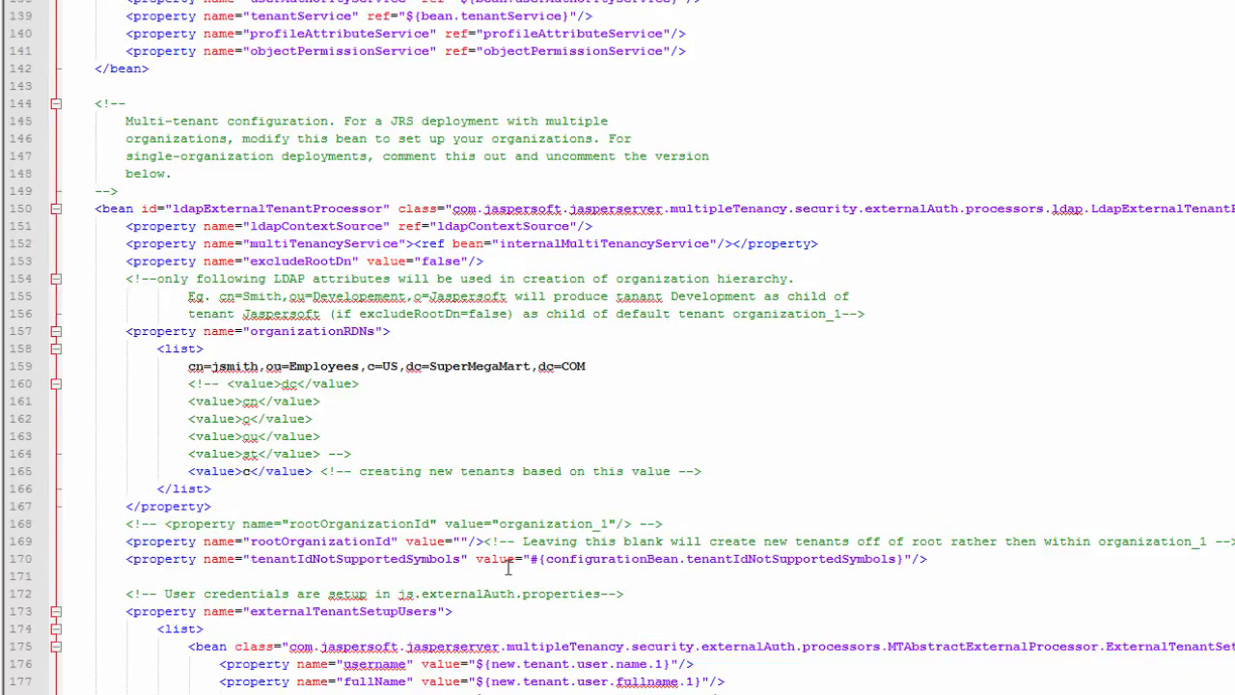
{"action": "scroll", "coordinate": [507, 567], "scroll_direction": "up", "scroll_amount": 7}
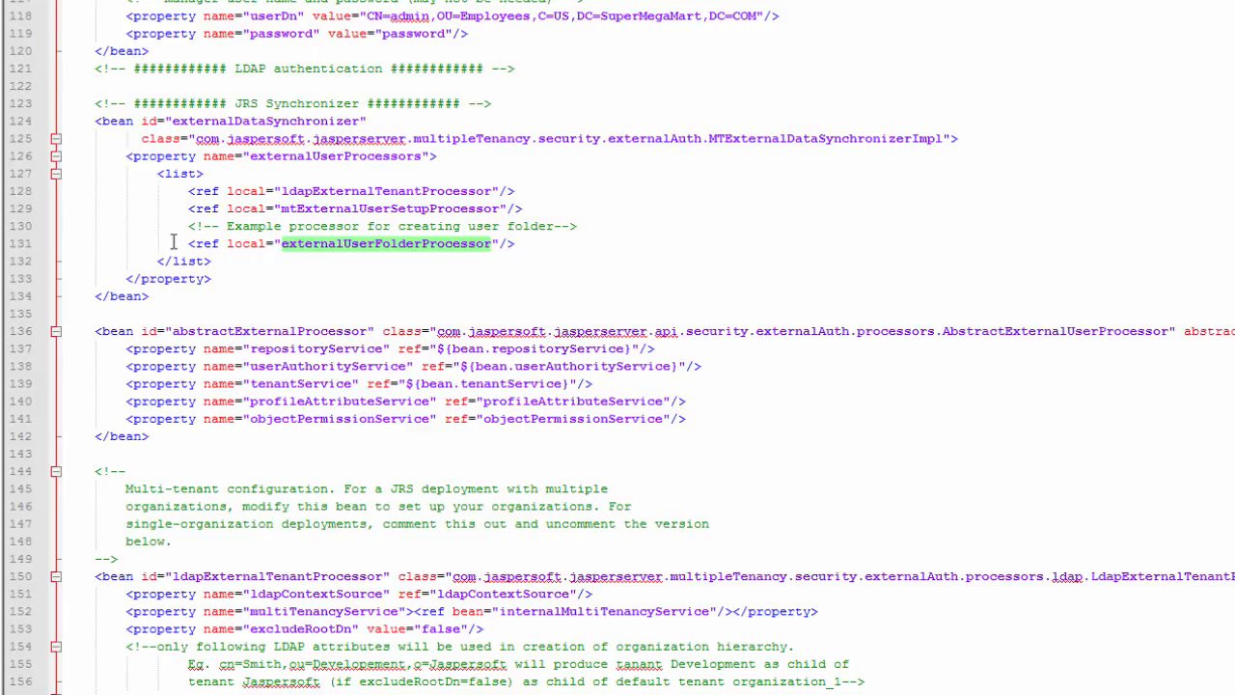
{"action": "left_click", "coordinate": [539, 245]}
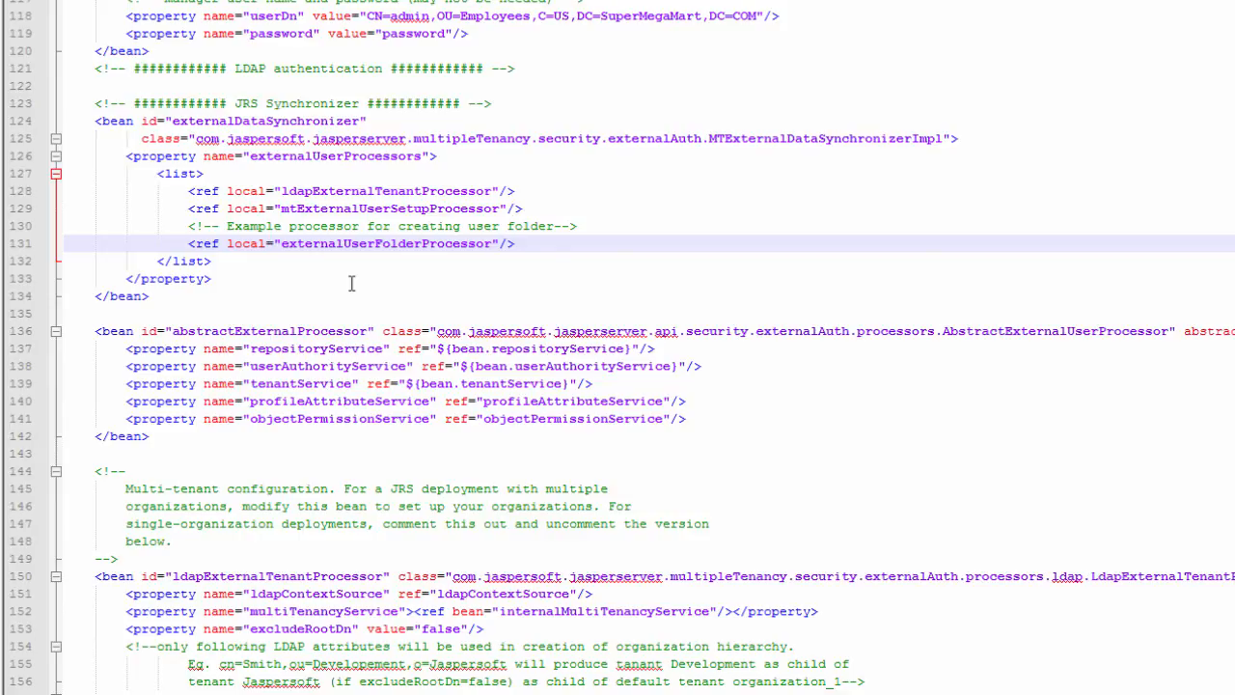
- Review the XML file's tenant processor, authentication filter, user search and LDAP context beans, and return to the externalUserFolderProcessor reference on line 131
{"action": "scroll", "coordinate": [351, 279], "scroll_direction": "down", "scroll_amount": 7}
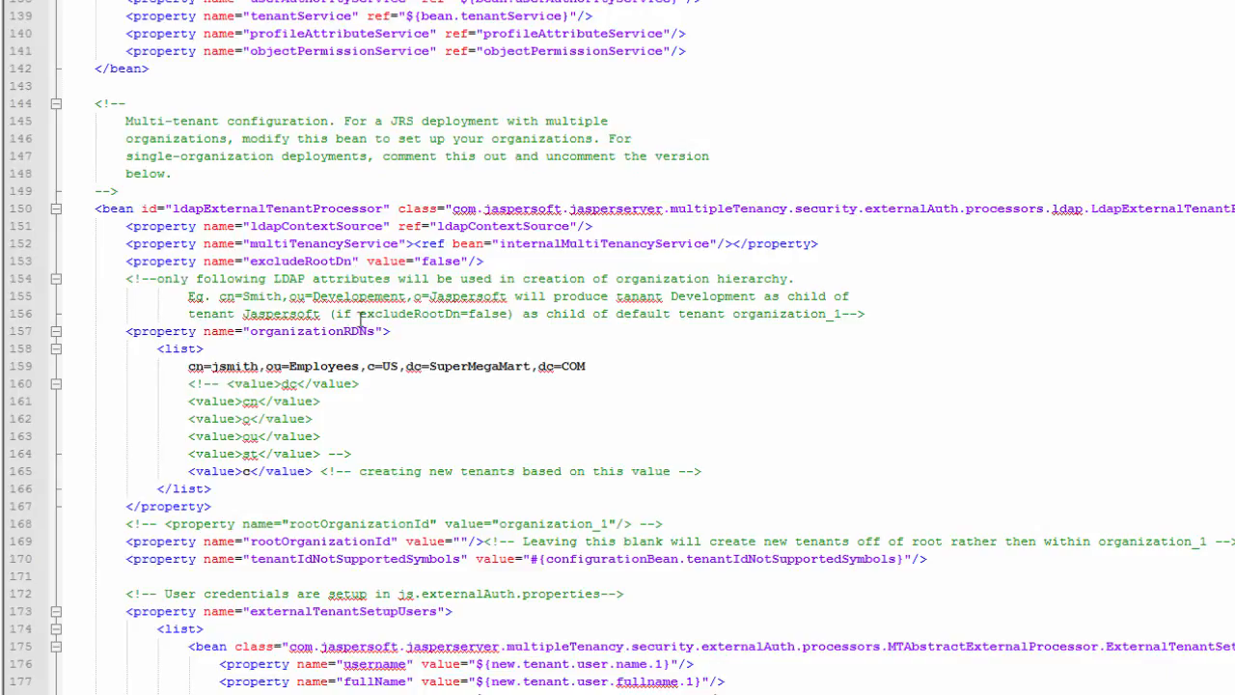
{"action": "scroll", "coordinate": [398, 375], "scroll_direction": "down", "scroll_amount": 1}
{"action": "scroll", "coordinate": [397, 376], "scroll_direction": "down", "scroll_amount": 4}
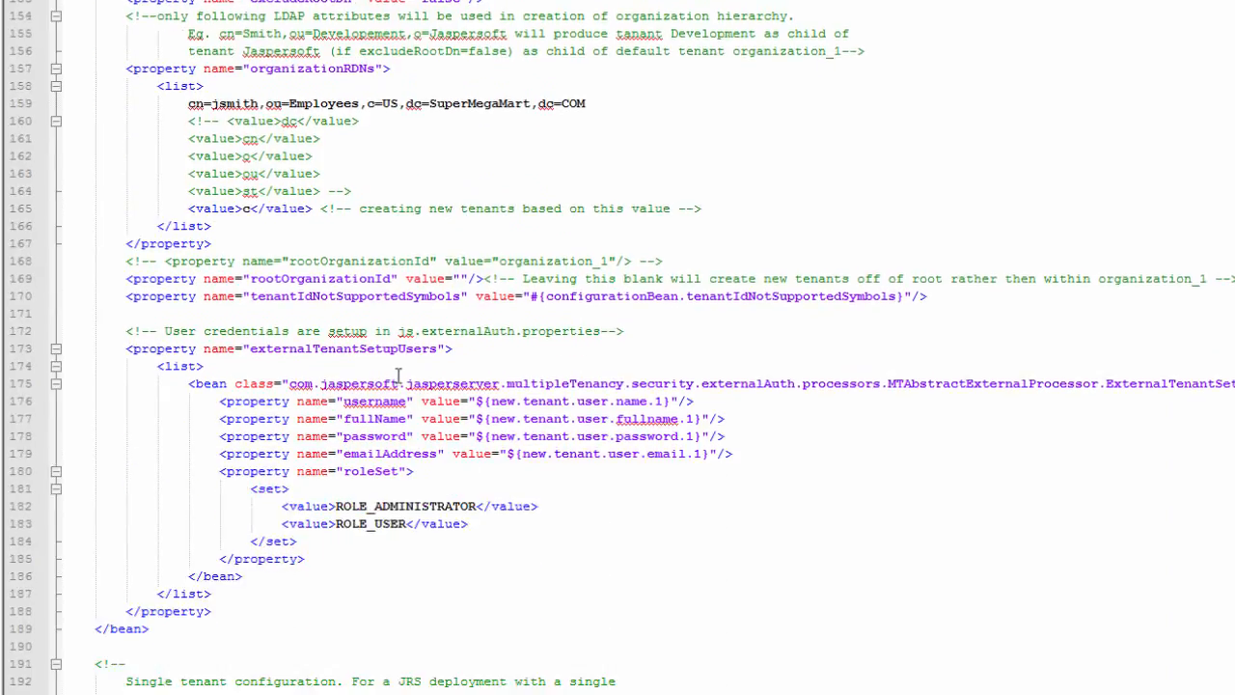
{"action": "scroll", "coordinate": [397, 375], "scroll_direction": "up", "scroll_amount": 15}
{"action": "scroll", "coordinate": [398, 375], "scroll_direction": "up", "scroll_amount": 14}
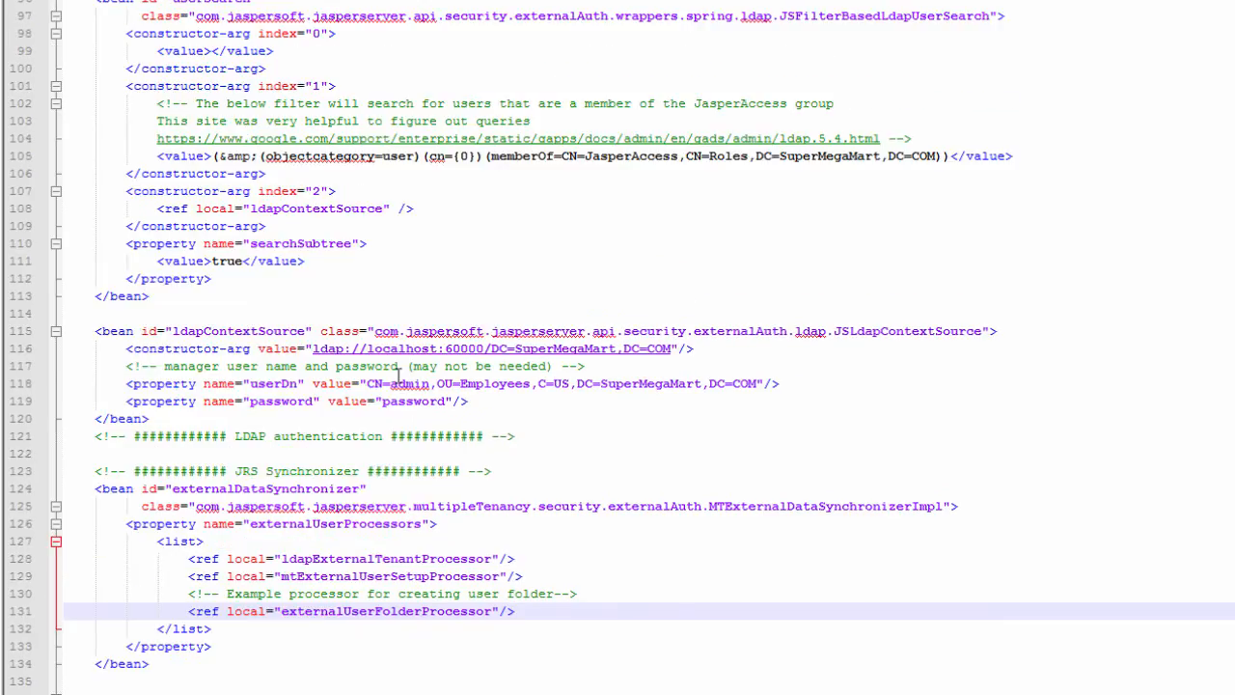
{"action": "scroll", "coordinate": [398, 376], "scroll_direction": "up", "scroll_amount": 15}
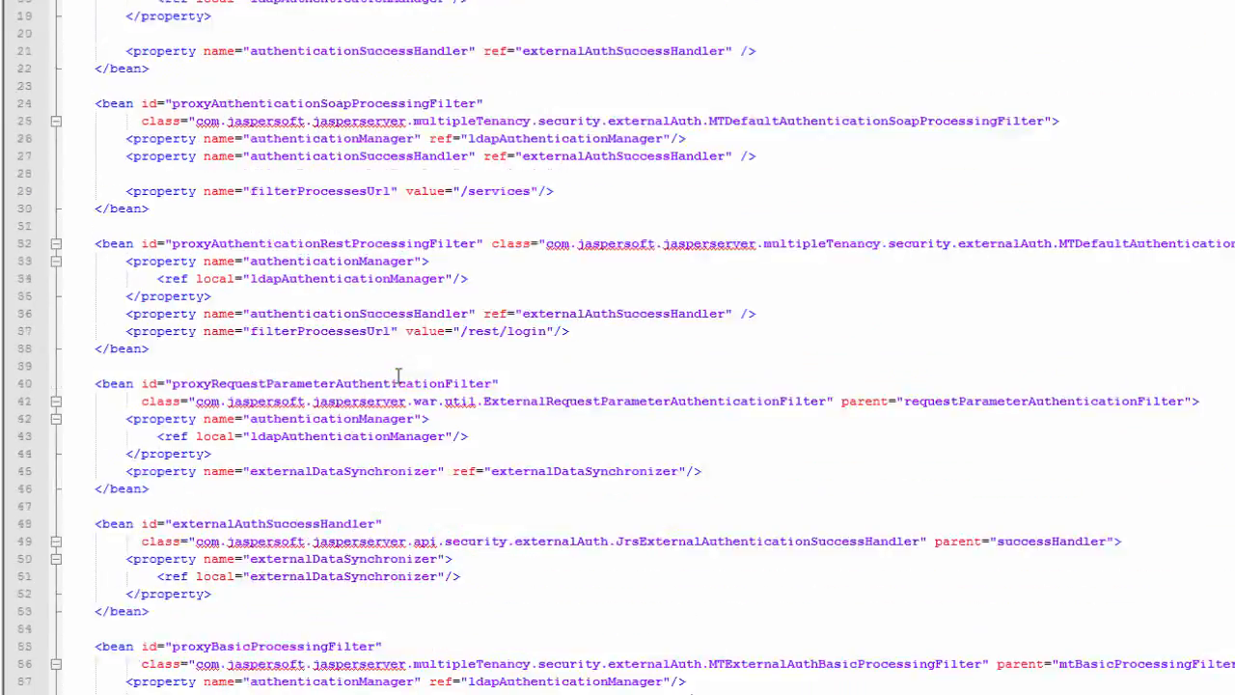
{"action": "scroll", "coordinate": [397, 375], "scroll_direction": "down", "scroll_amount": 18}
{"action": "scroll", "coordinate": [398, 375], "scroll_direction": "down", "scroll_amount": 16}
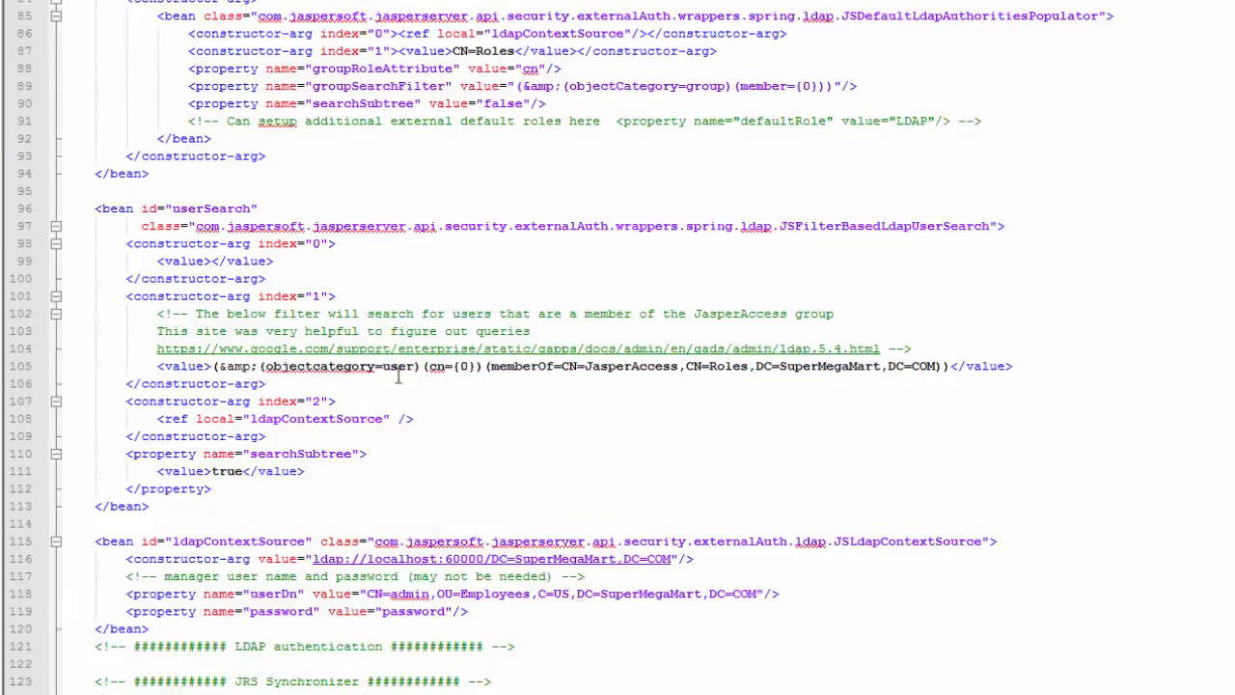
{"action": "scroll", "coordinate": [397, 375], "scroll_direction": "down", "scroll_amount": 4}
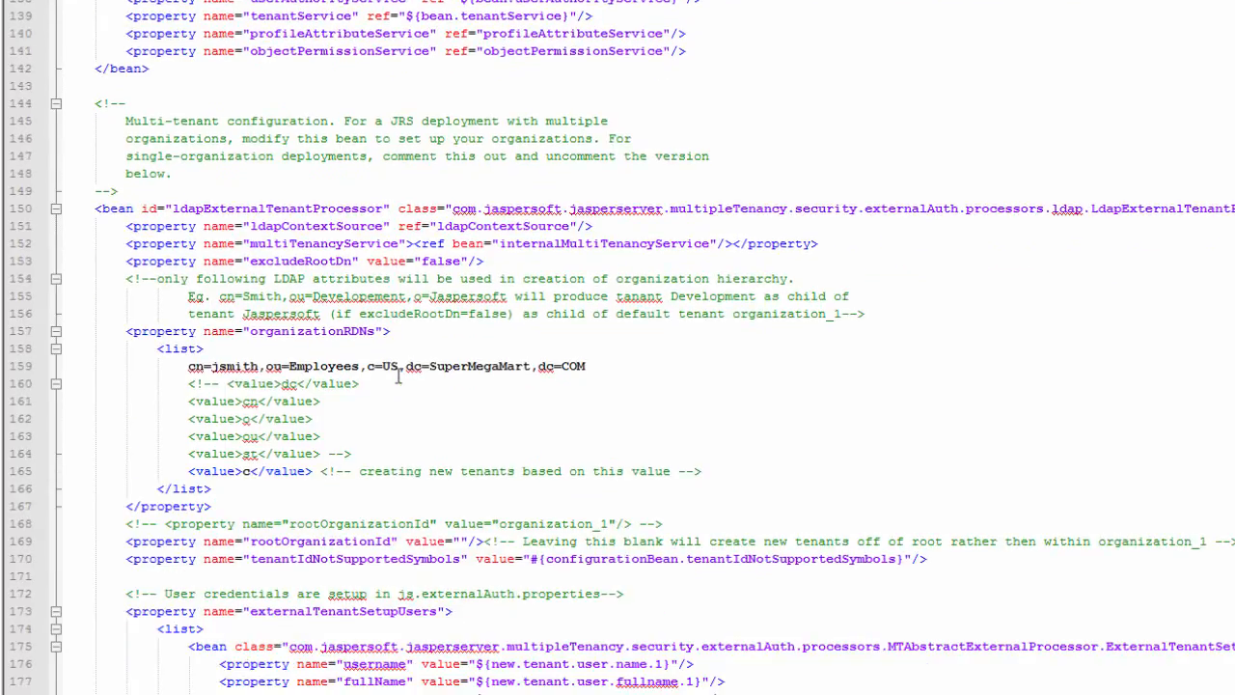
{"action": "scroll", "coordinate": [397, 375], "scroll_direction": "up", "scroll_amount": 3}
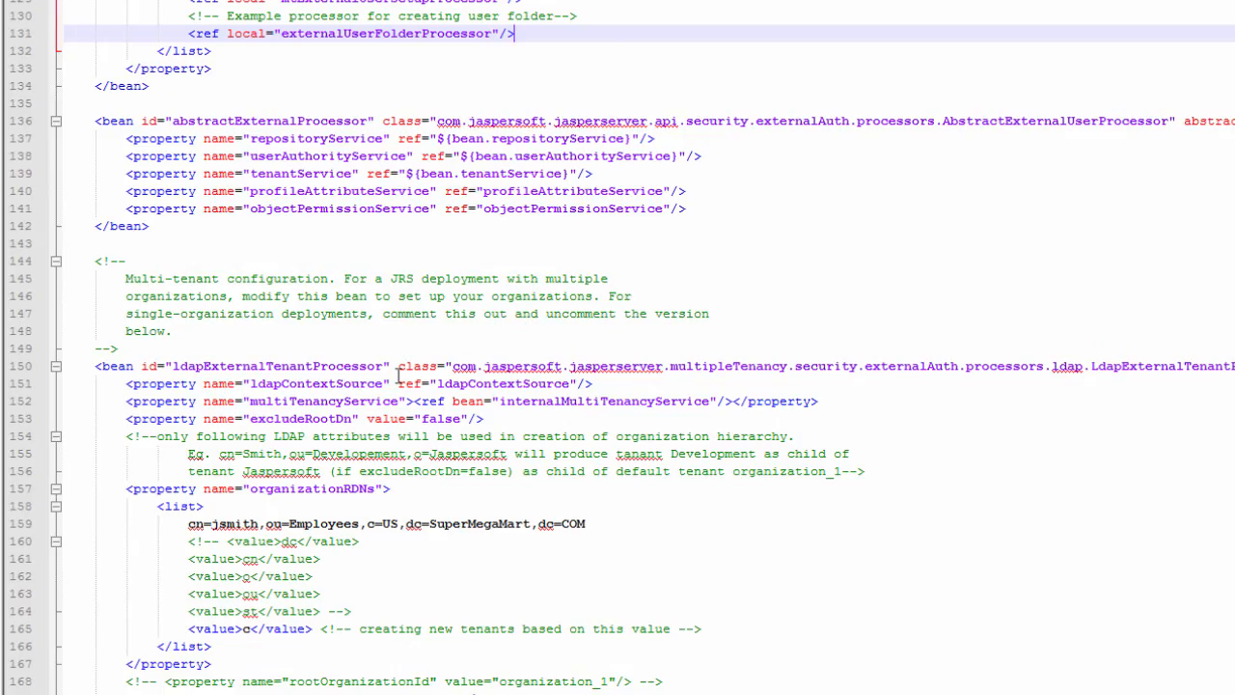
{"action": "left_click", "coordinate": [263, 34]}
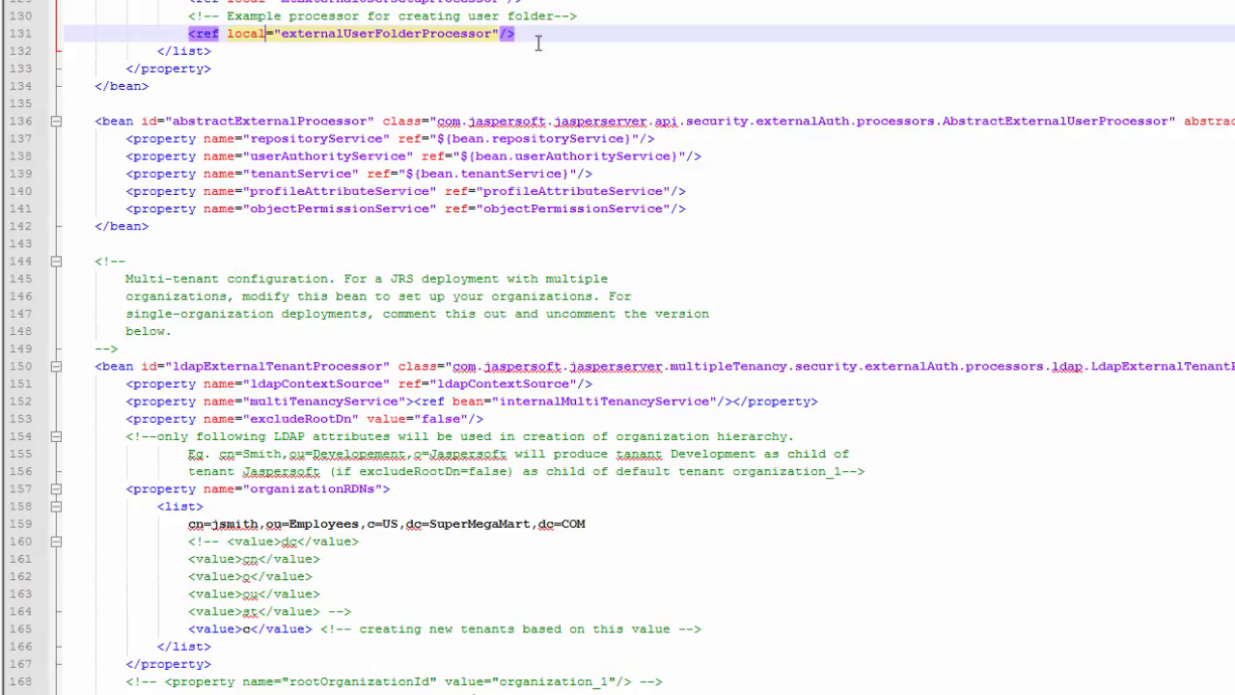